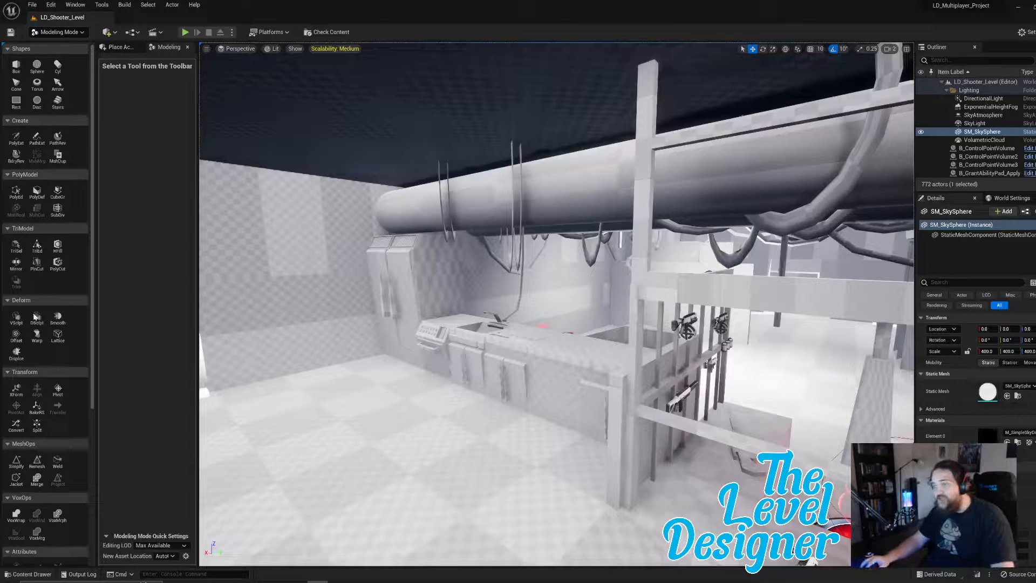
Create a 100 × 100 × 100 box on the kitchen counter near the low corner wall.
right_click_drag(557, 304, 594, 318)
mouse_move(705, 331)
right_mouse_down()
mouse_move(696, 330)
mouse_move(717, 352)
mouse_move(677, 328)
mouse_move(705, 329)
right_mouse_up()
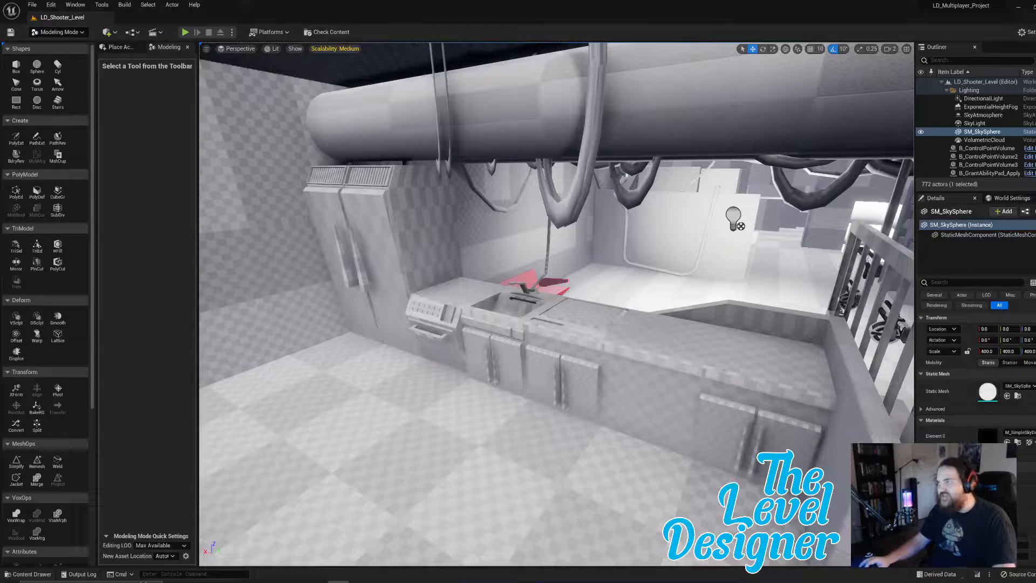
right_click_drag(556, 304, 650, 310)
left_click(16, 66)
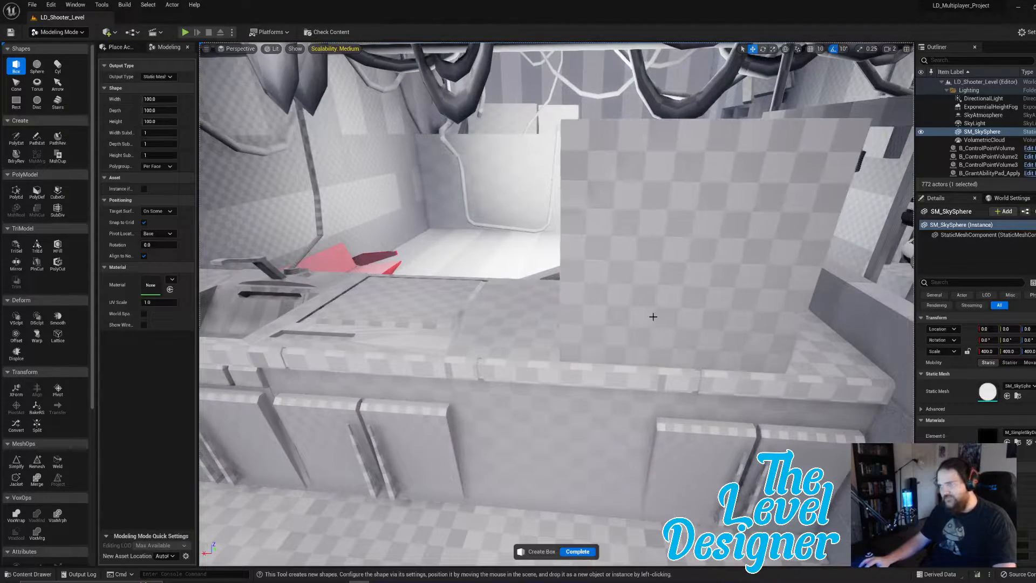
left_click(690, 355)
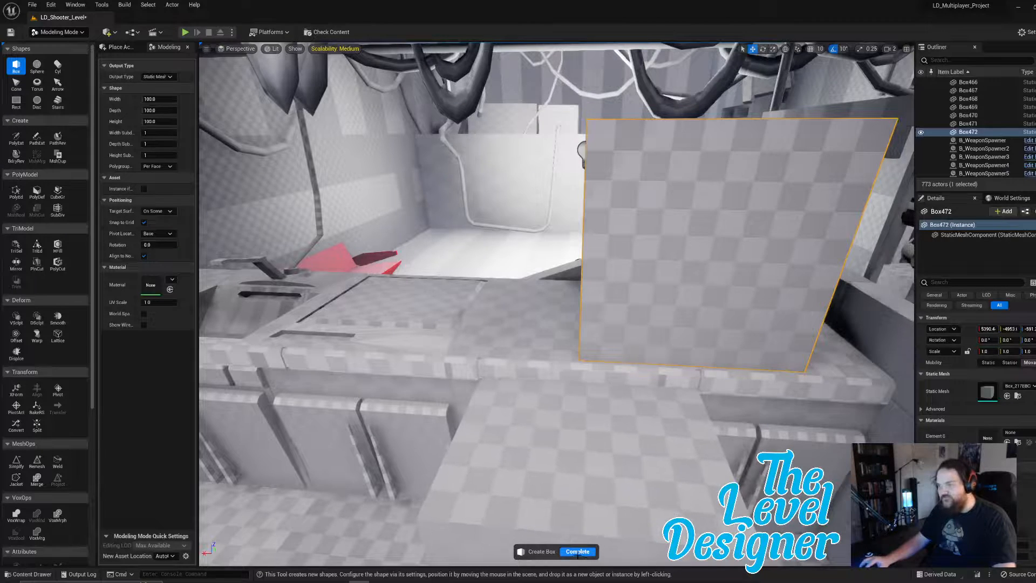
left_click(577, 552)
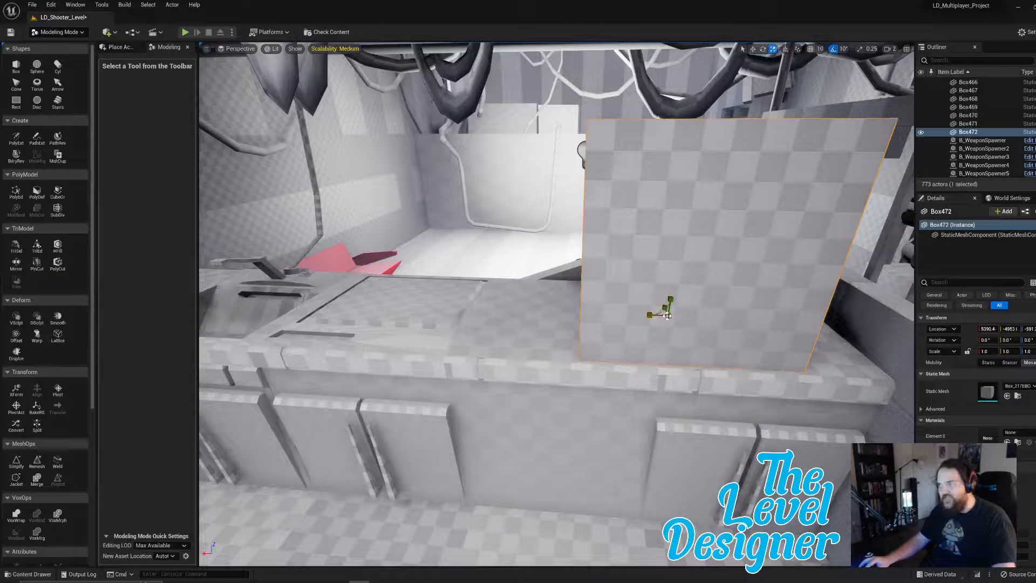
Scale the box uniformly to about 0.069 and move it into the counter's corner beside the weapon cage railing.
left_click_drag(667, 315, 627, 344)
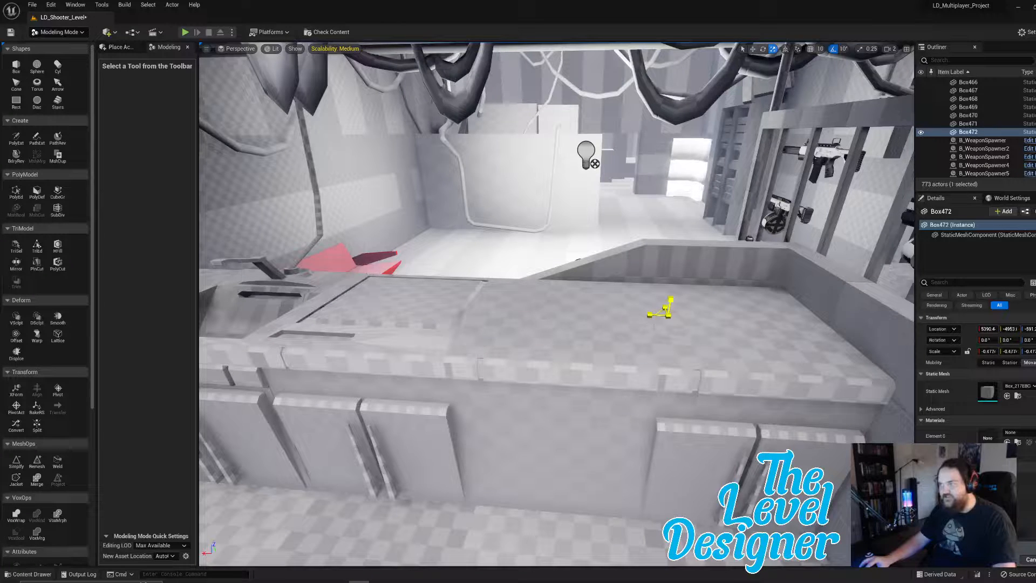
left_click_drag(594, 367, 620, 349)
right_click_drag(667, 315, 737, 345)
right_click_drag(618, 357, 554, 365)
key("w")
left_click_drag(554, 365, 581, 249)
right_click_drag(581, 249, 456, 381)
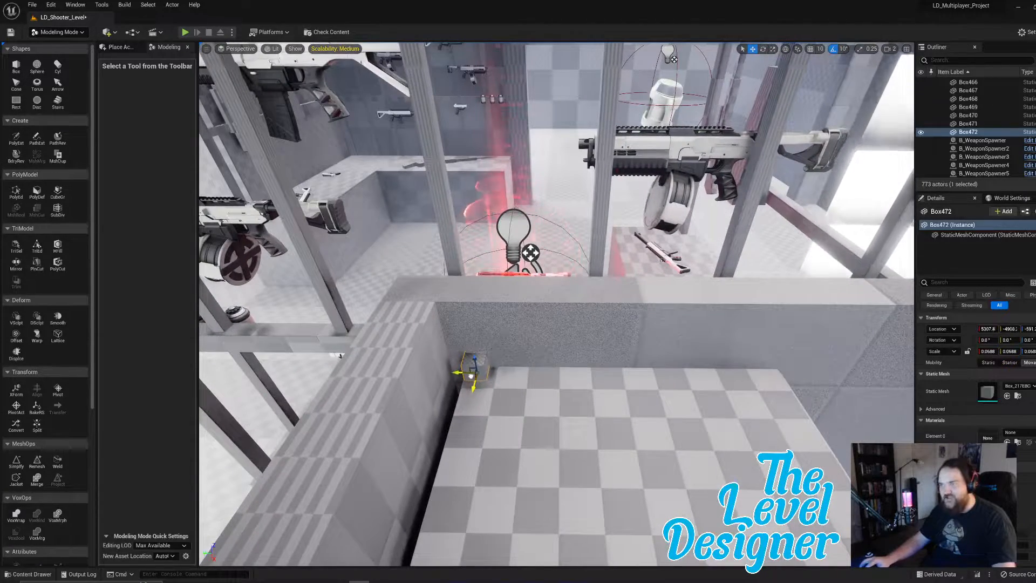
left_click_drag(471, 374, 472, 381)
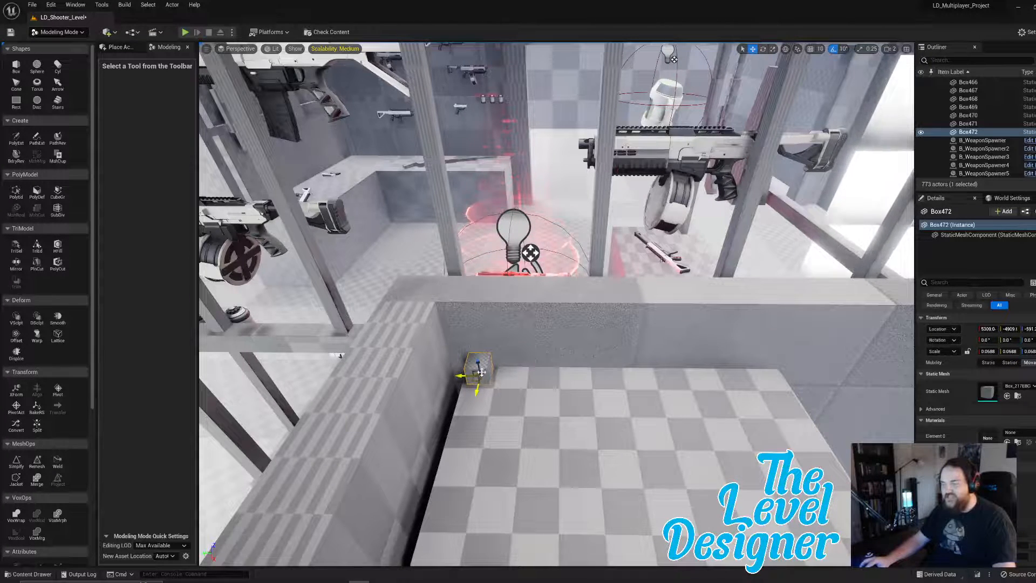
In PolyGroup Edit, raise the small box's top face to the railing's top height and extrude a short cap segment above it.
left_click(15, 193)
left_click(480, 359)
right_click_drag(479, 359, 275, 324)
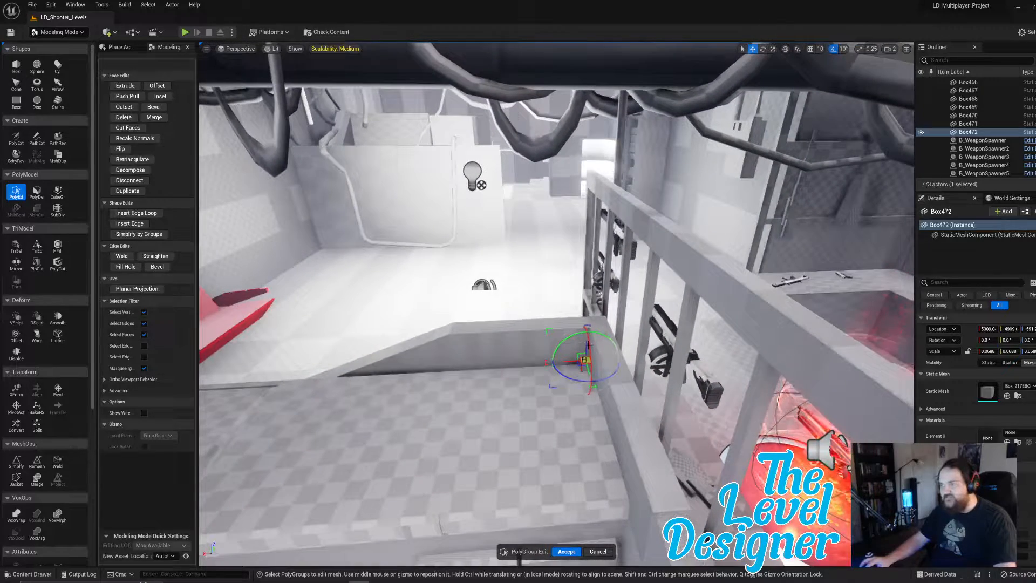
left_click_drag(589, 330, 609, 164)
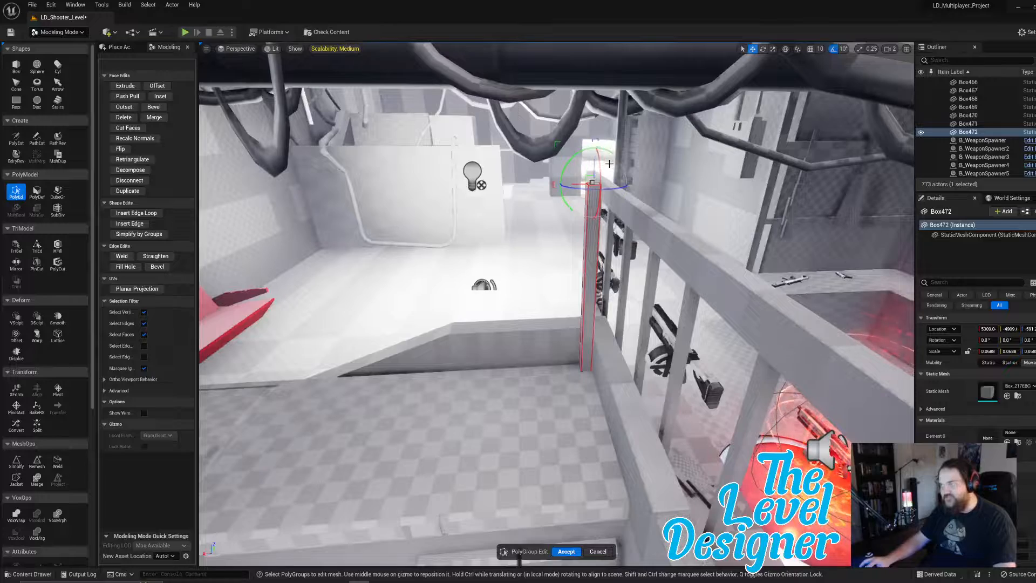
mouse_move(623, 188)
right_mouse_down()
mouse_move(516, 186)
mouse_move(639, 186)
right_mouse_up()
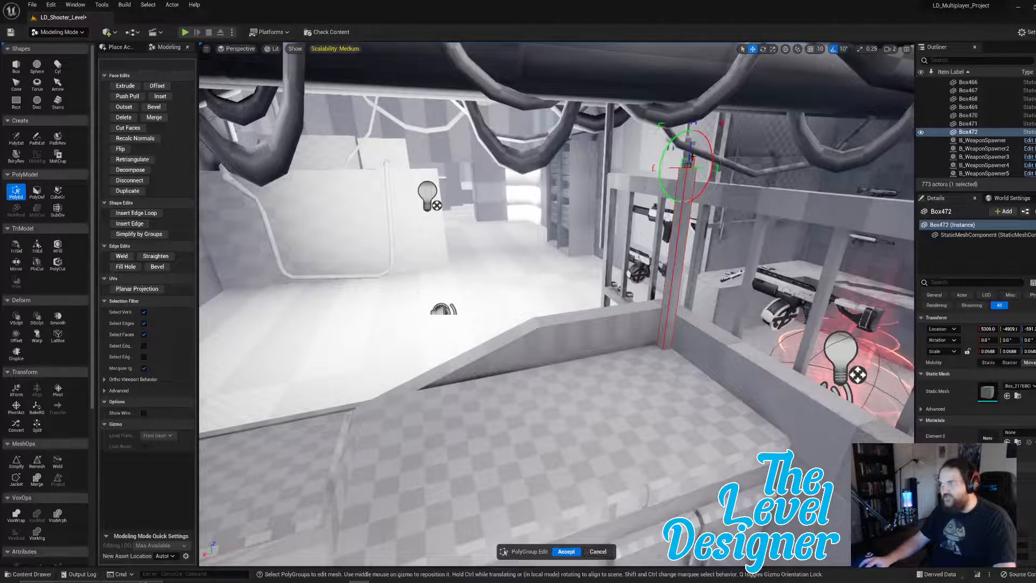
left_click_drag(692, 157, 695, 176)
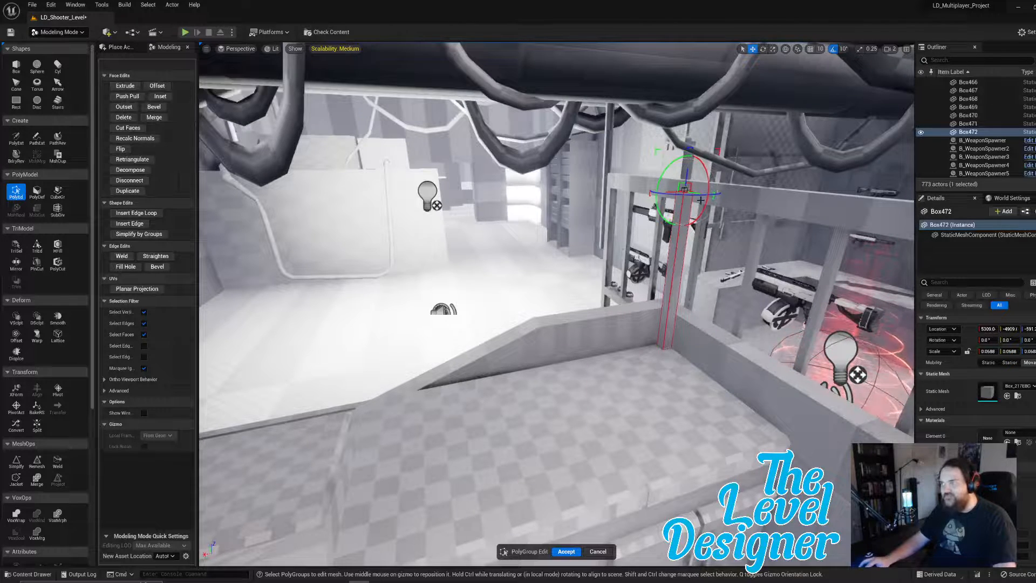
left_click(125, 86)
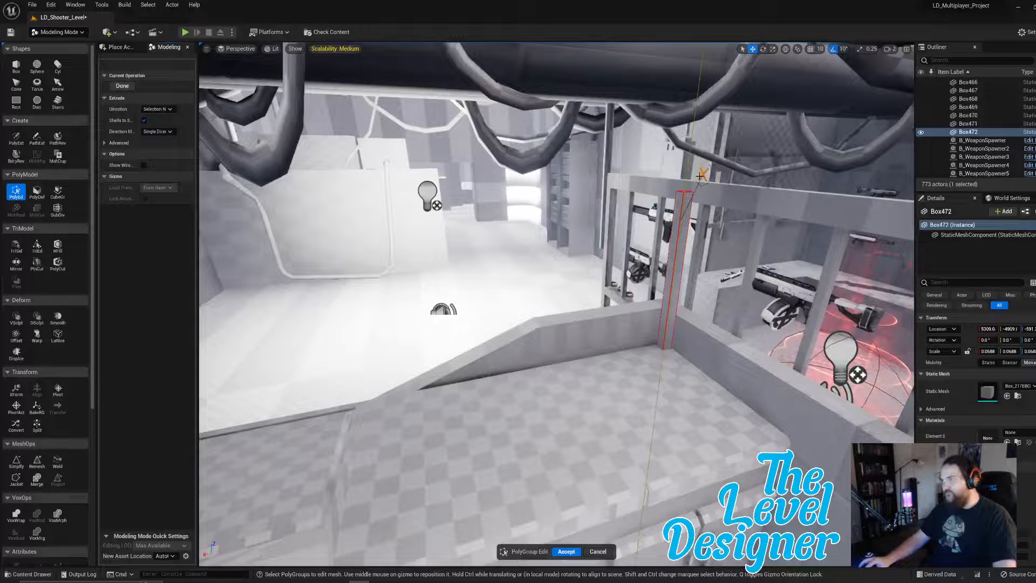
left_click(689, 181)
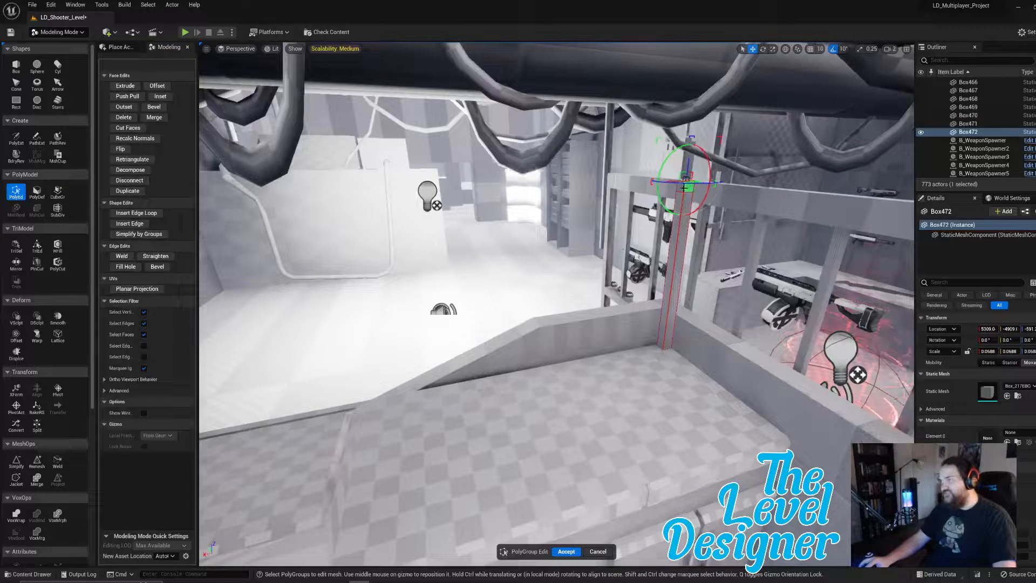
Extrude the cap segment's side face into a horizontal beam above the counter, reaching close to the tall cabinet.
key("s")
right_click_drag(680, 190, 631, 196)
key("a")
right_click_drag(655, 243, 607, 235)
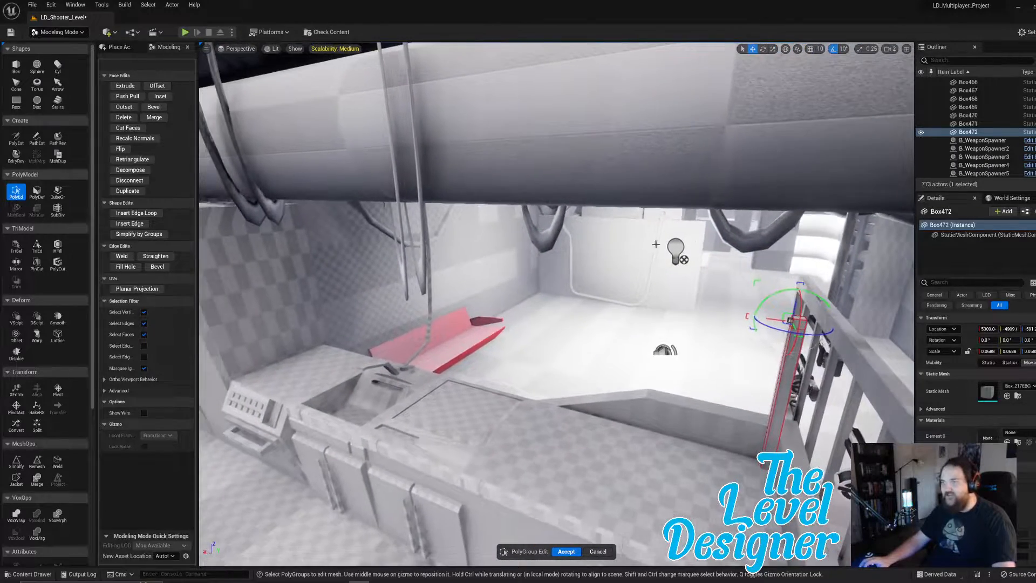
left_click(125, 86)
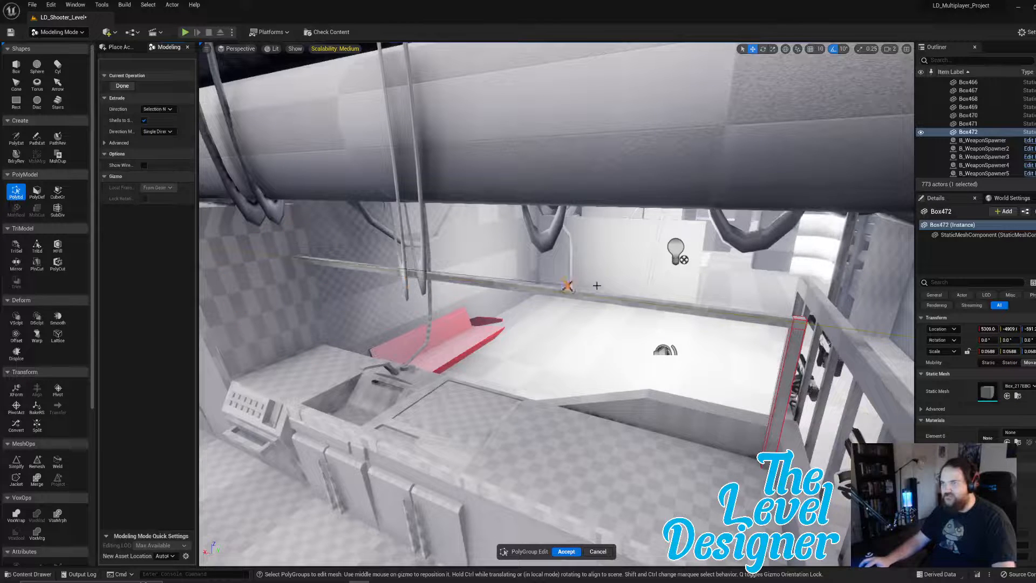
left_click(479, 284)
right_click_drag(479, 284, 612, 257)
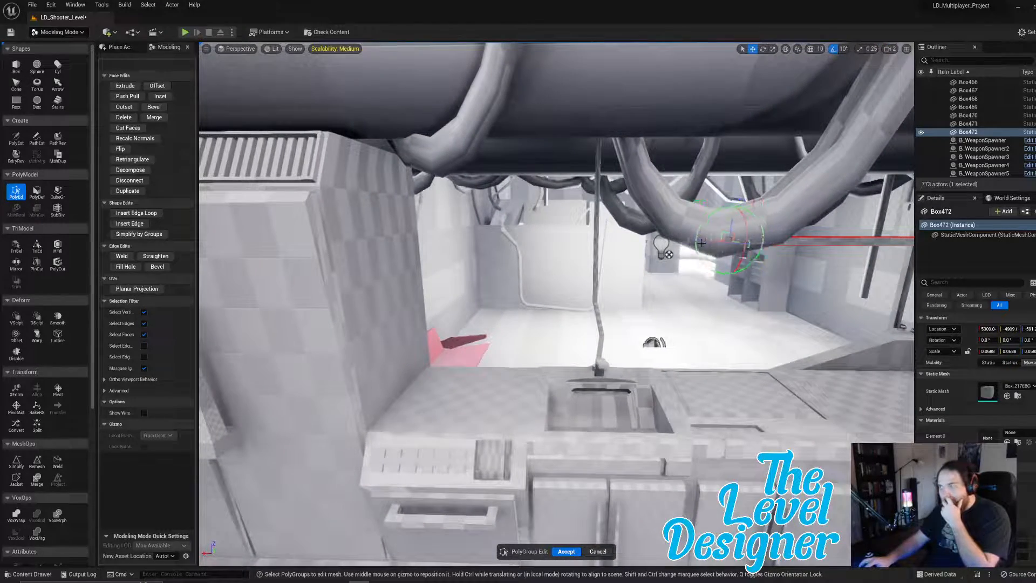
left_click_drag(701, 242, 425, 263)
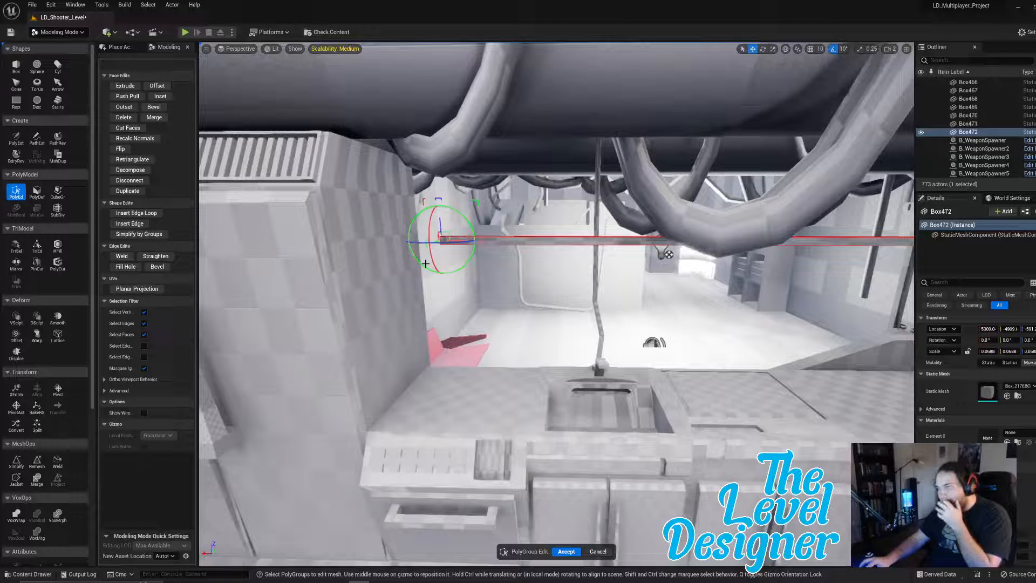
Extrude the beam's end face a short distance toward the tall cabinet and adjust the position of its end.
right_click_drag(486, 269, 593, 310)
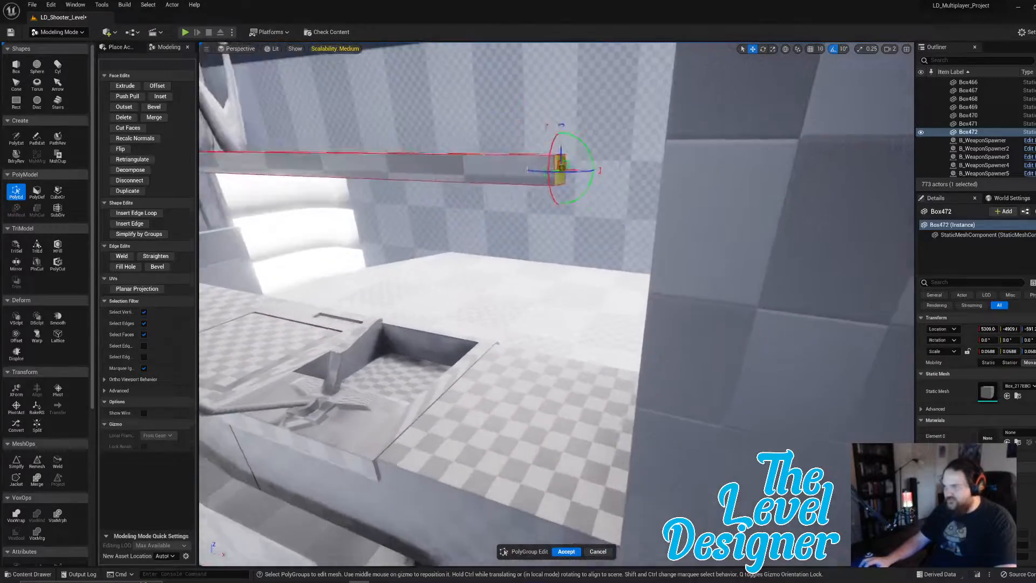
left_click(125, 85)
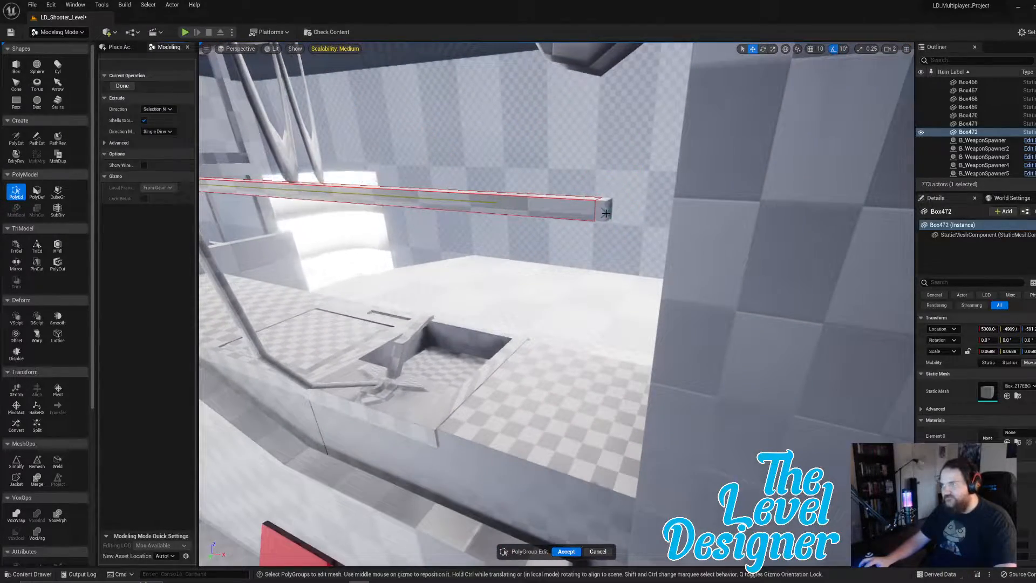
left_click(606, 213)
right_click_drag(605, 213, 602, 213)
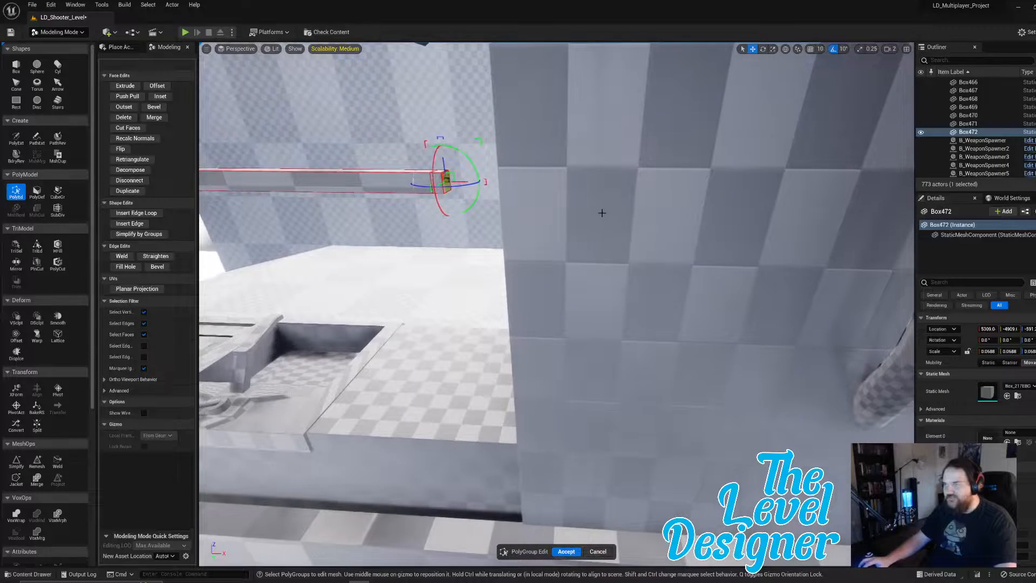
right_click_drag(441, 188, 371, 149)
left_click_drag(370, 150, 730, 218)
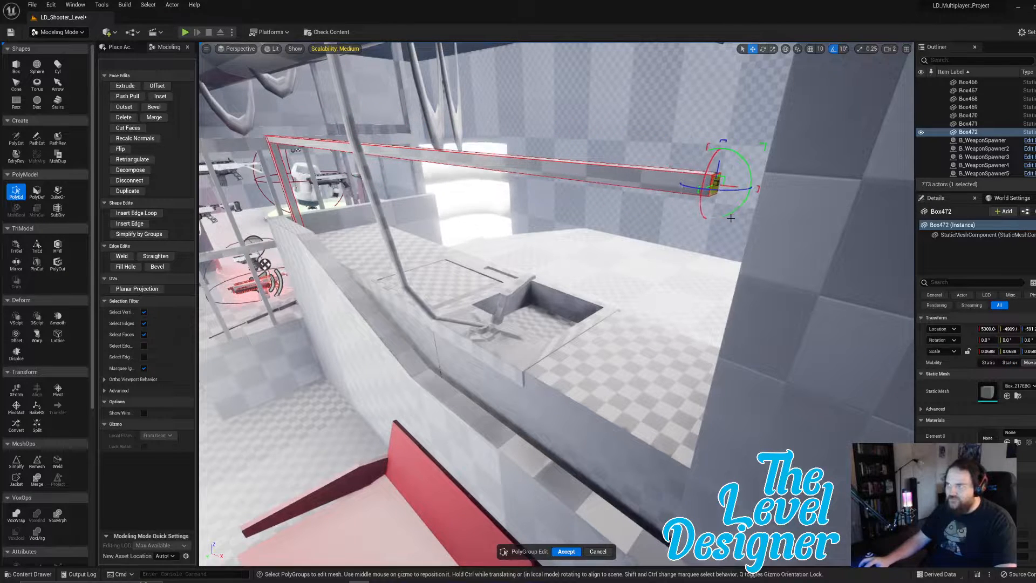
right_click_drag(734, 218, 777, 215)
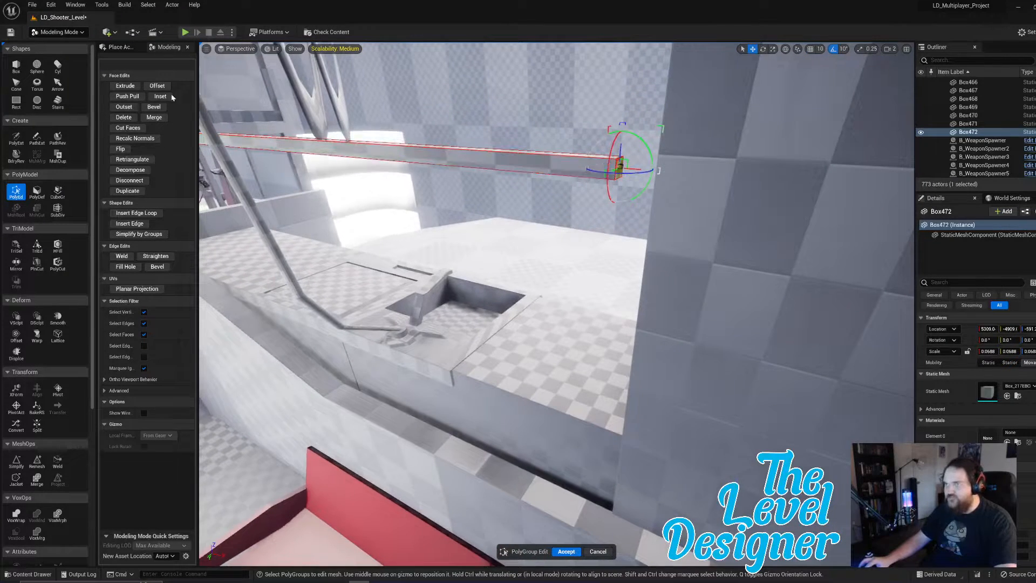
Extrude a corner segment at the beam's end, extrude its underside down to the counter as a second post, and accept the edit.
left_click(125, 85)
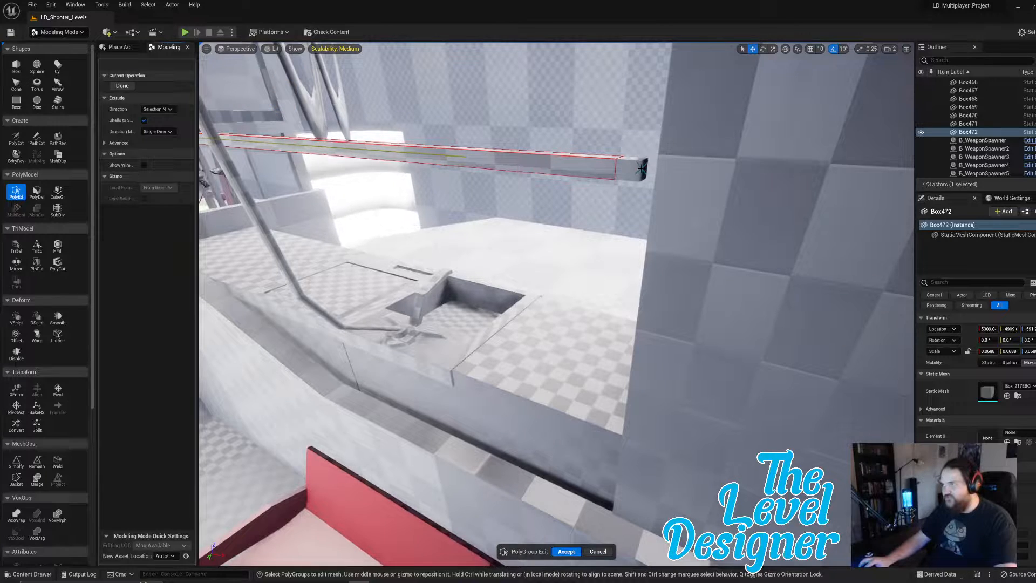
left_click(638, 166)
right_click_drag(640, 167, 626, 124)
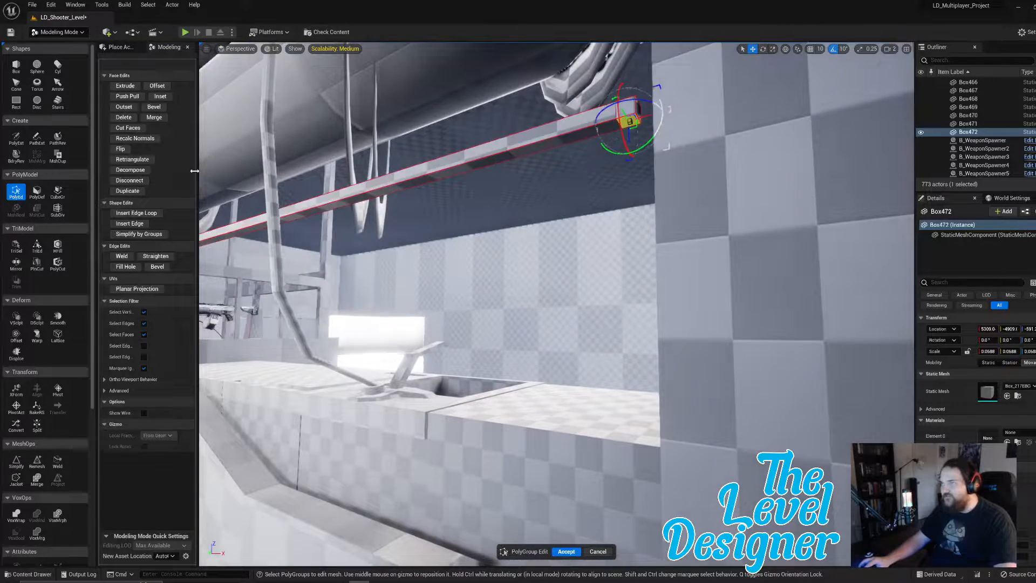
key("e")
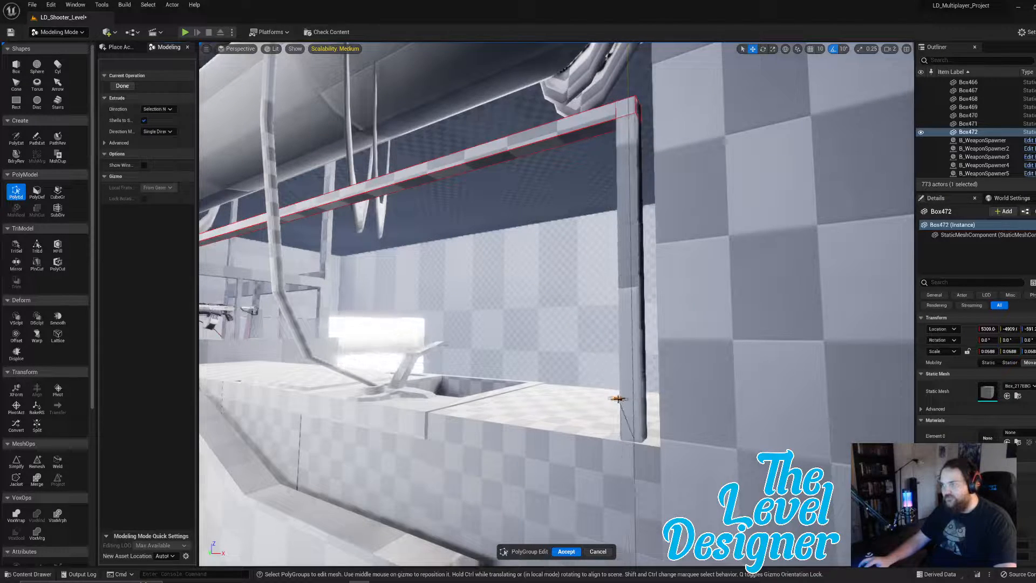
left_click(619, 416)
mouse_move(619, 415)
right_mouse_down()
mouse_move(609, 388)
mouse_move(616, 399)
right_mouse_up()
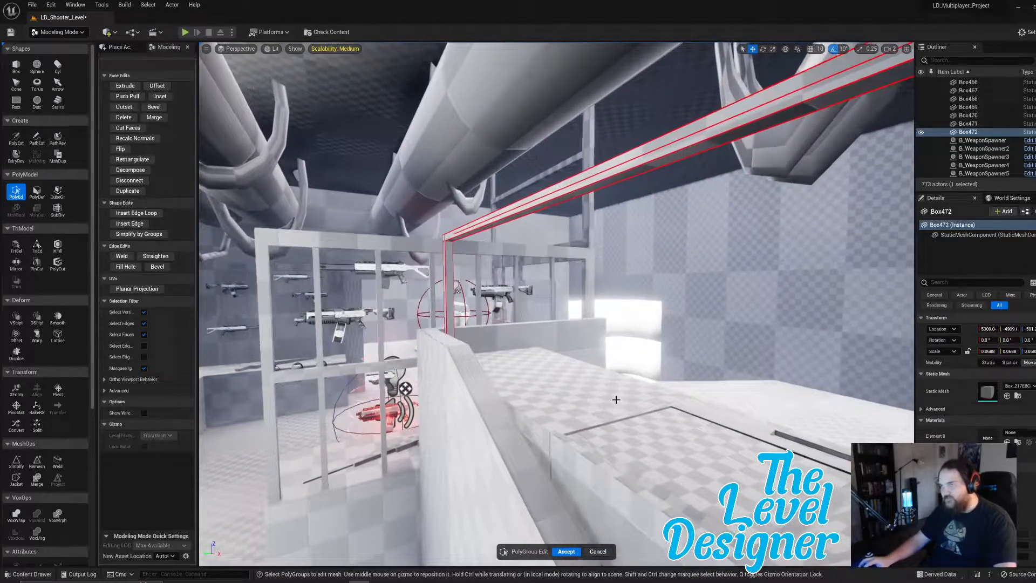
left_click(567, 551)
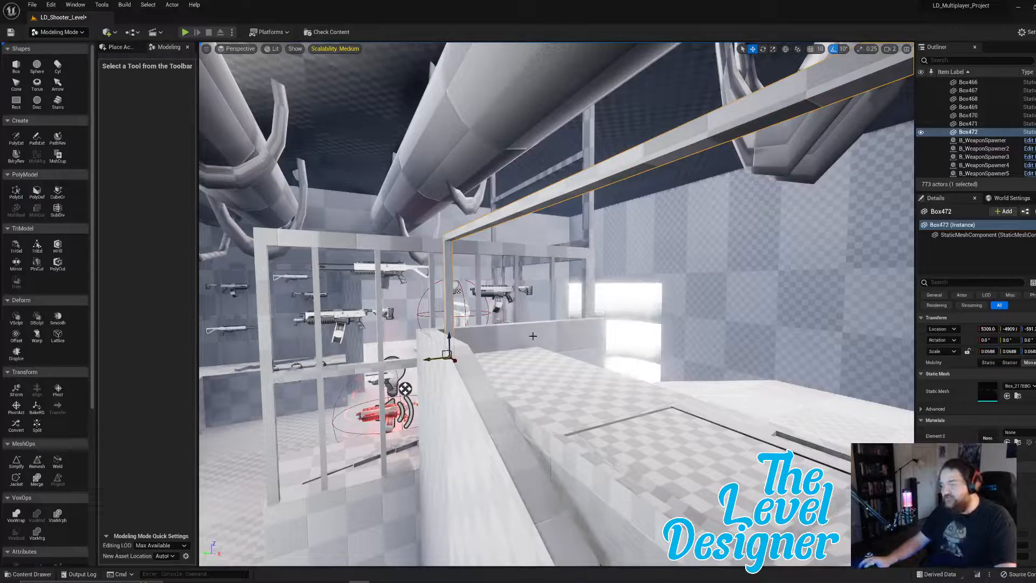
Create another 100 × 100 × 100 box on the counter in front of the corner post.
right_click_drag(583, 423, 582, 424)
left_click(16, 66)
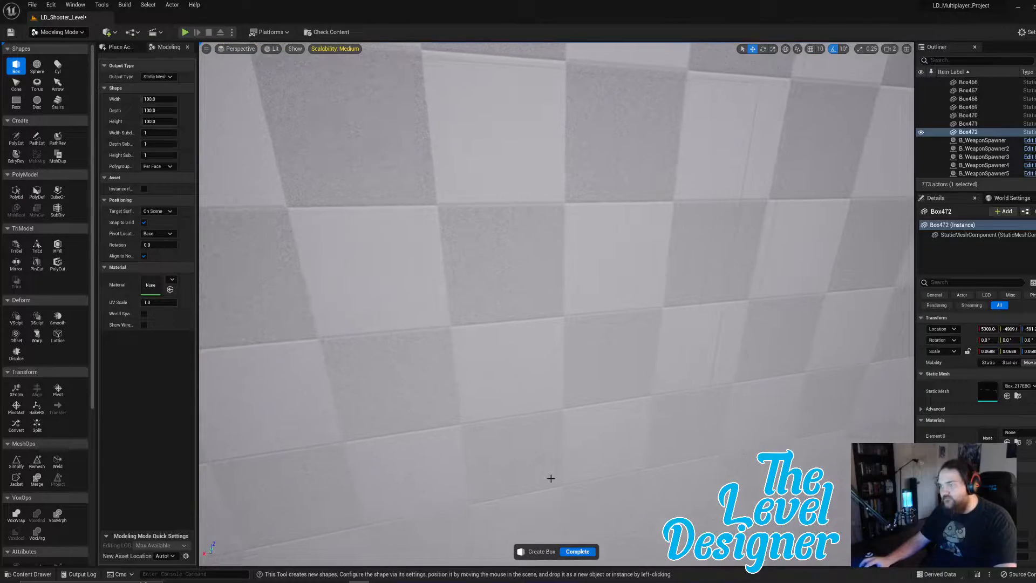
left_click(601, 424)
key("s")
right_click_drag(601, 424, 601, 423)
key("e")
left_click(577, 552)
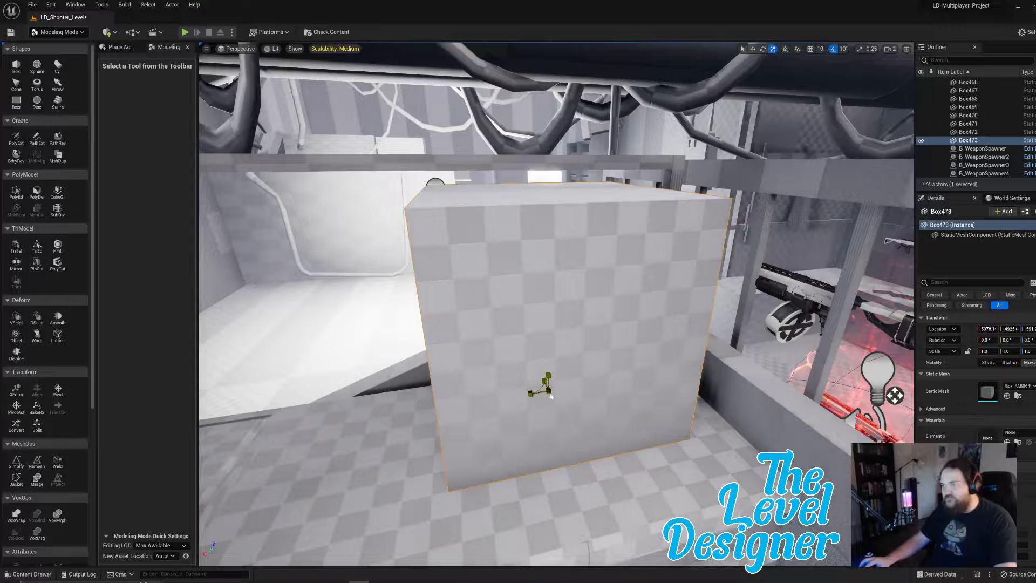
Scale the new box uniformly to about 0.039 and move it against the corner post, raised to roughly the post's mid-height.
left_click_drag(550, 395, 547, 391)
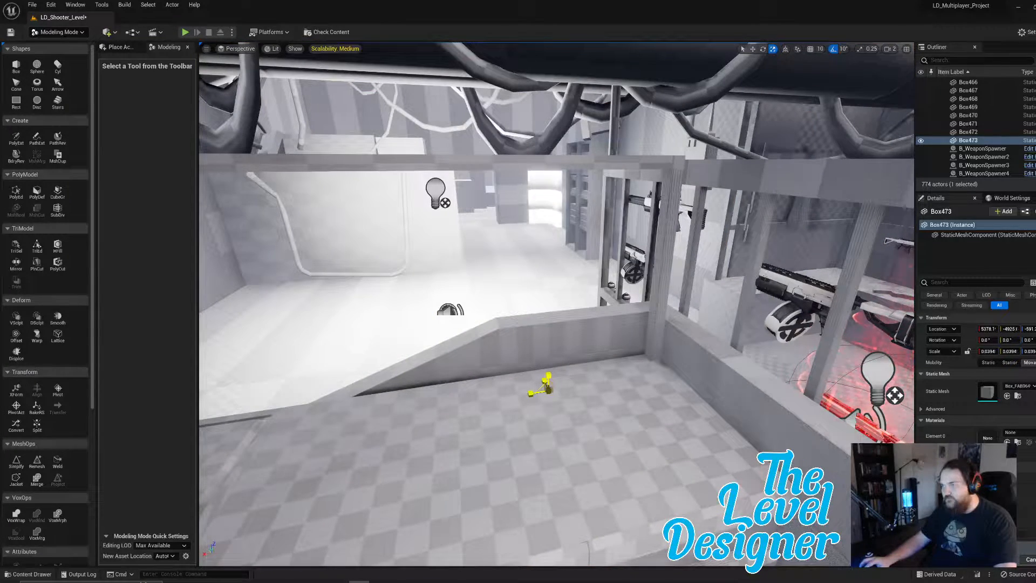
right_click_drag(550, 393, 618, 405)
key("w")
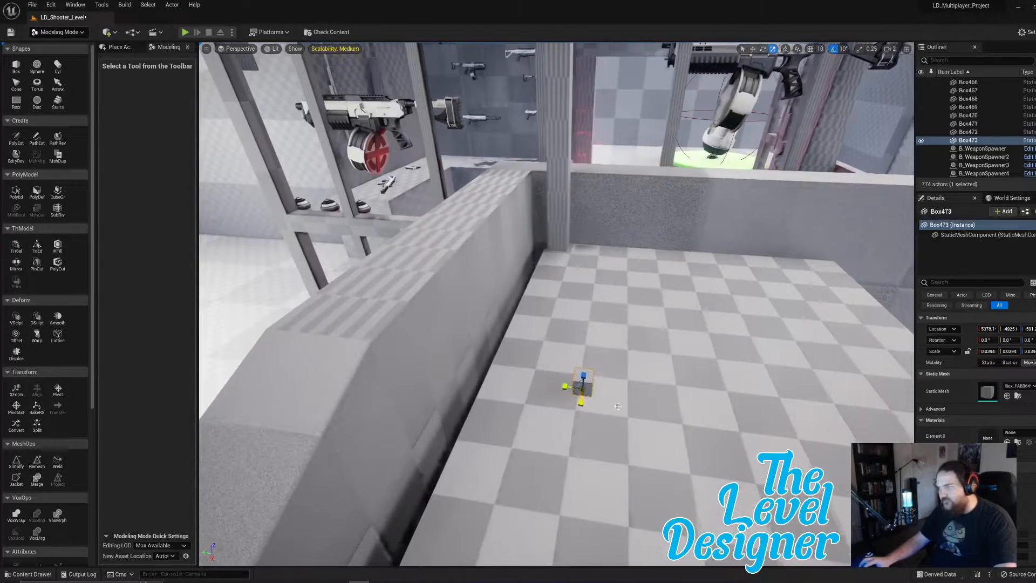
key("w")
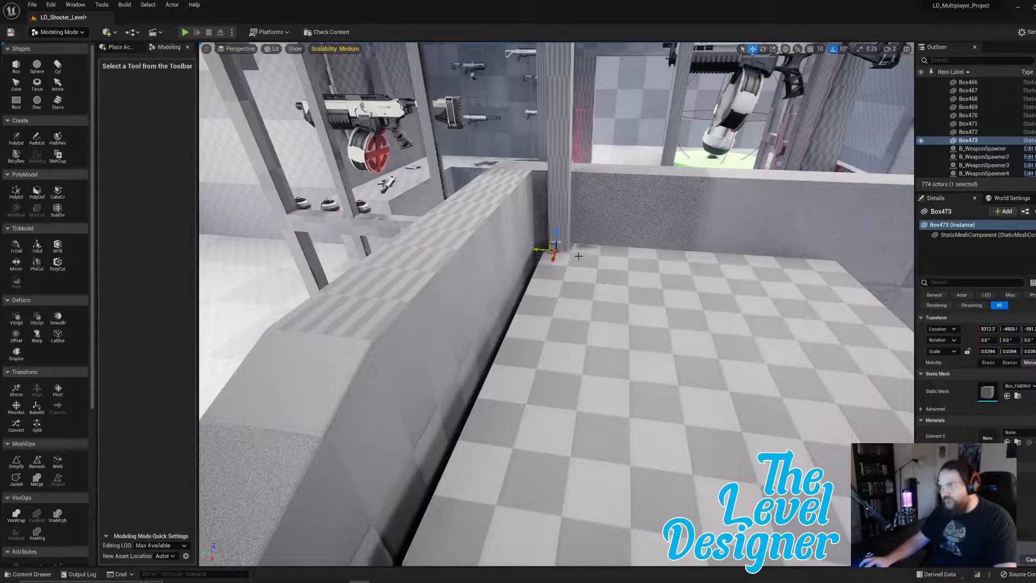
right_click_drag(578, 256, 603, 373)
left_click_drag(636, 451, 647, 184)
right_click_drag(647, 165, 727, 184)
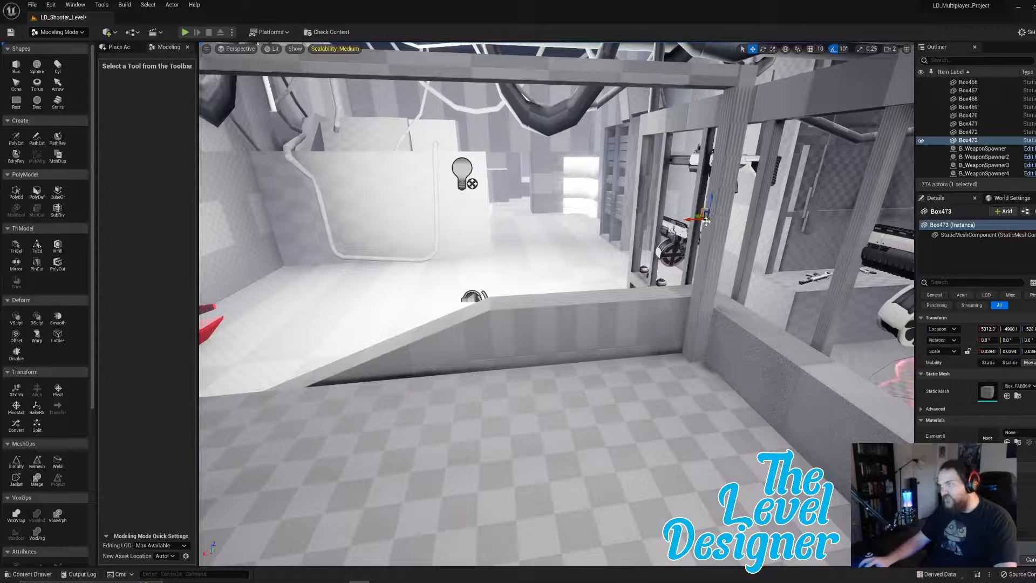
Stretch the small box by PolyGroup edit into a thin crossbar from the corner post to the tall cabinet's post, accept, and lower it slightly.
right_click_drag(706, 222, 758, 235)
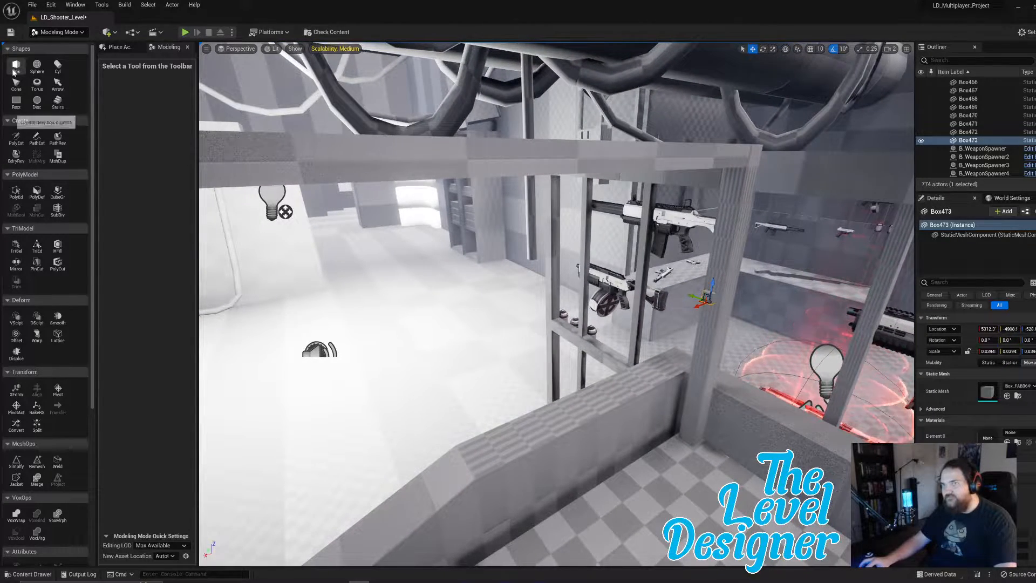
left_click(17, 190)
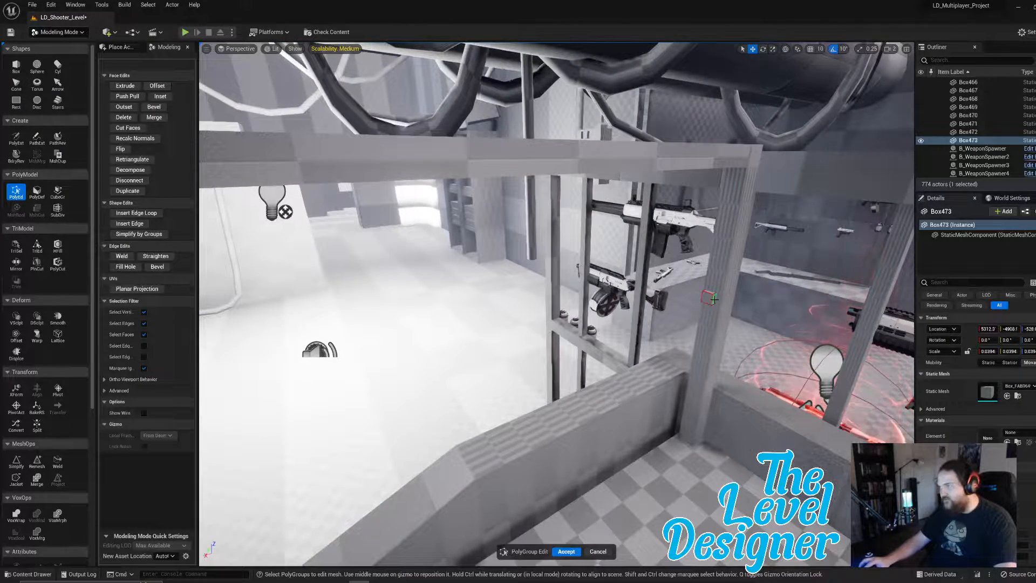
right_click_drag(706, 299, 687, 309)
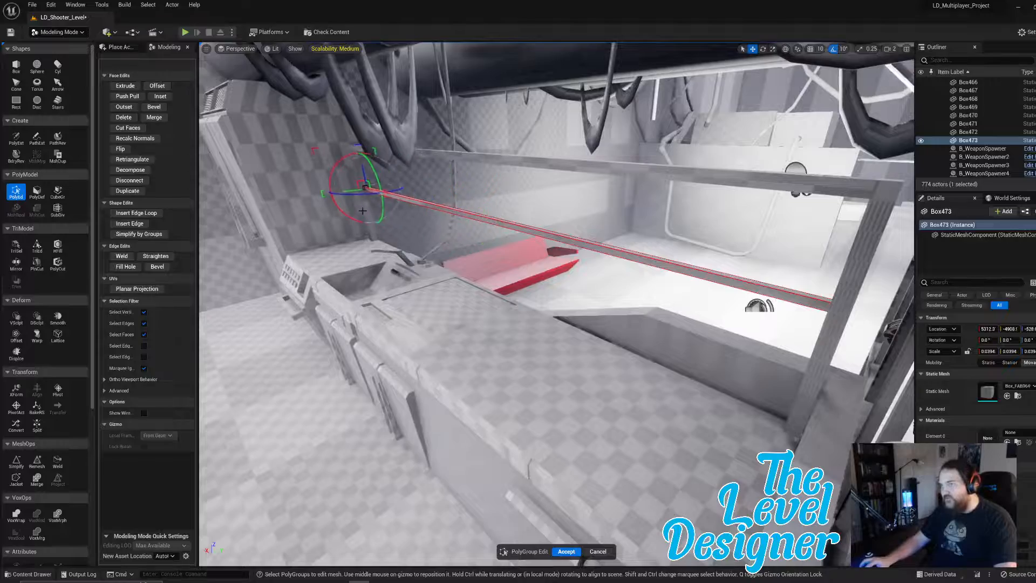
right_click_drag(366, 209, 293, 214)
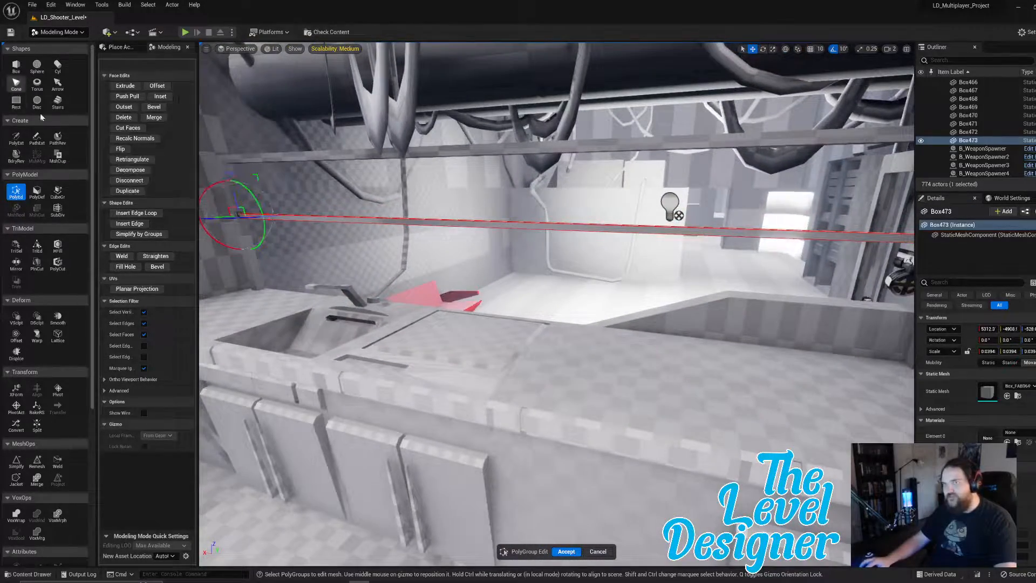
left_click(566, 551)
right_click_drag(620, 432, 675, 316)
left_click_drag(726, 253, 727, 260)
Add a 100 × 100 × 100 box scaled uniformly to about 0.113 on the counter, placed at the foot of the corner post.
right_click_drag(725, 367, 726, 423)
left_click(16, 68)
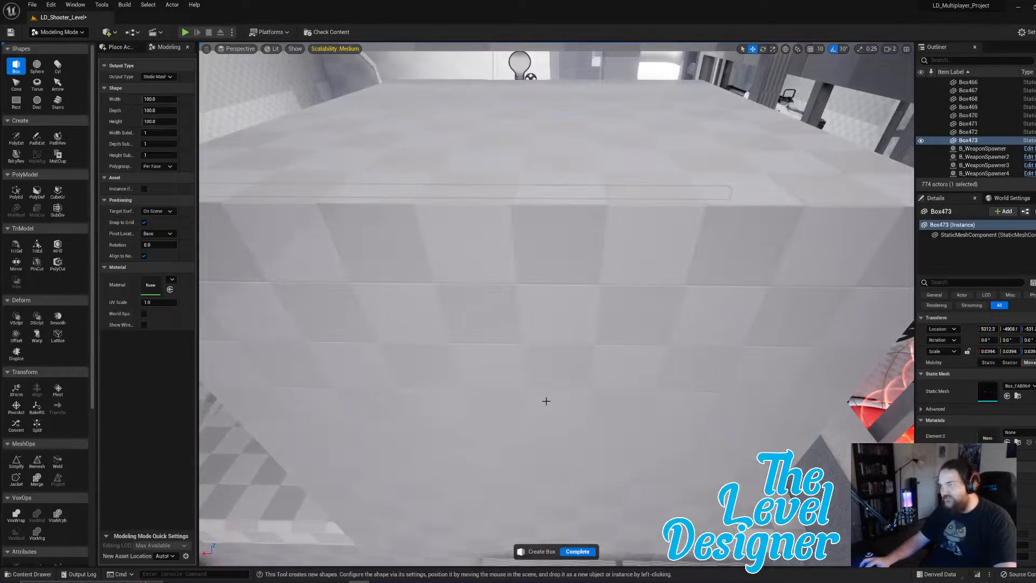
left_click(546, 400)
left_click(576, 553)
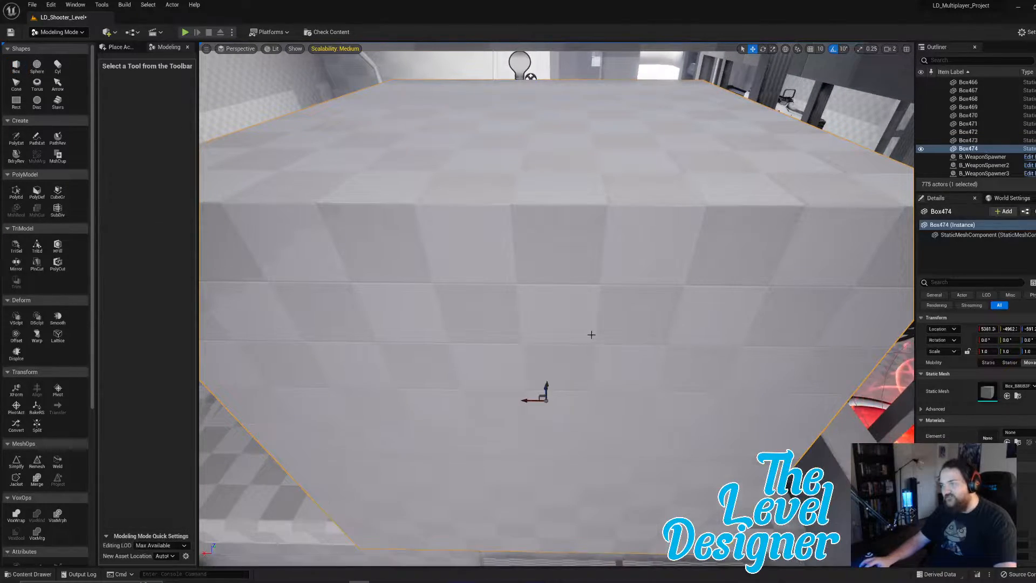
left_click_drag(547, 402, 500, 434)
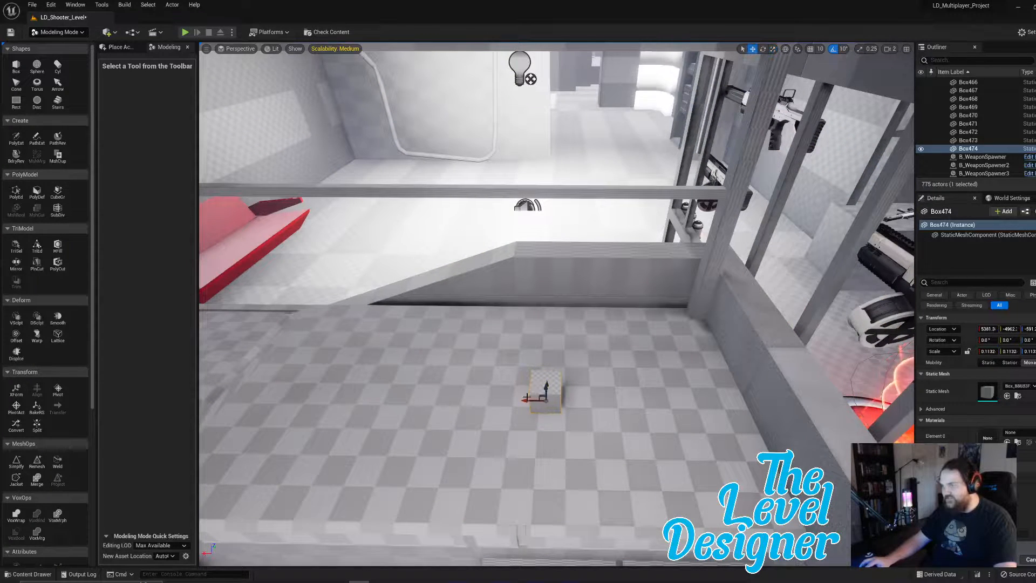
left_click_drag(528, 400, 702, 331)
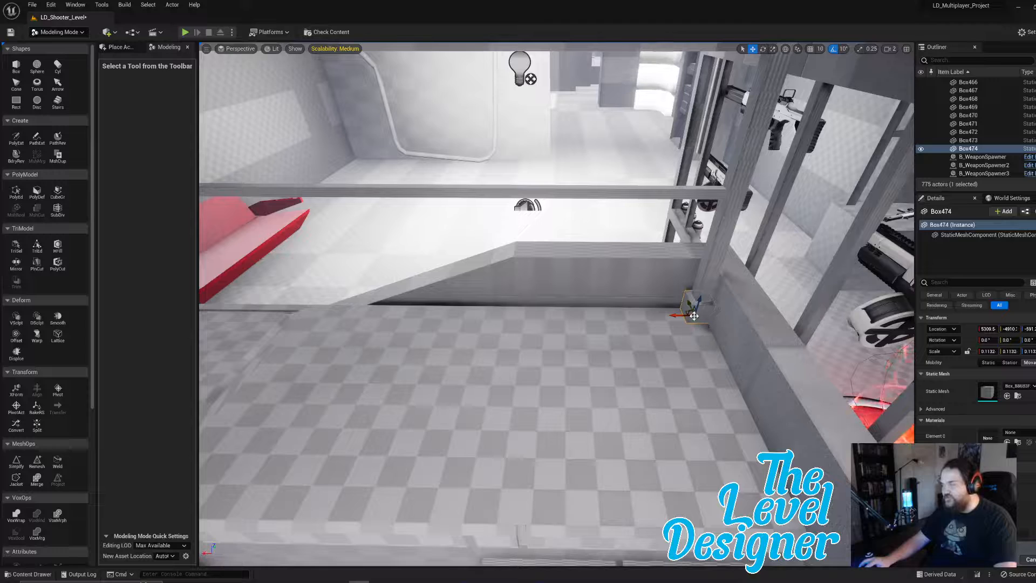
Pull the small box's front face along the side wall and extrude a second segment from it toward the counter's front.
left_click(16, 191)
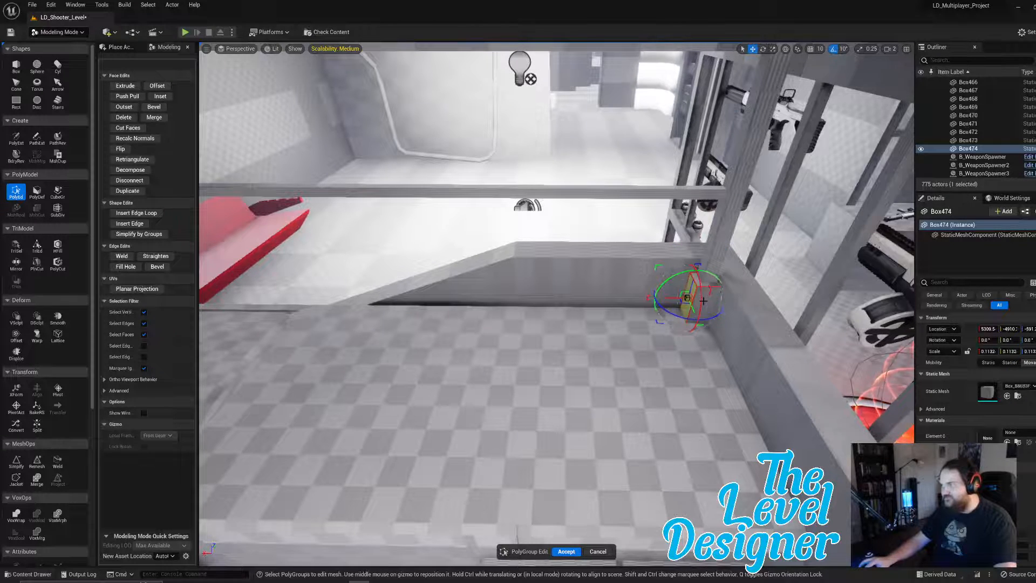
left_click(704, 301)
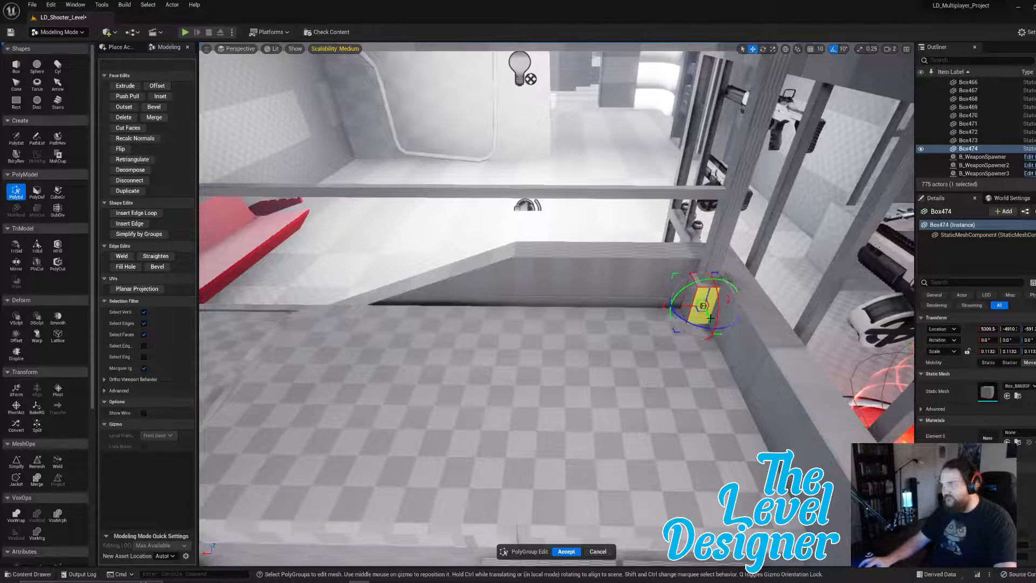
left_click_drag(710, 319, 723, 362)
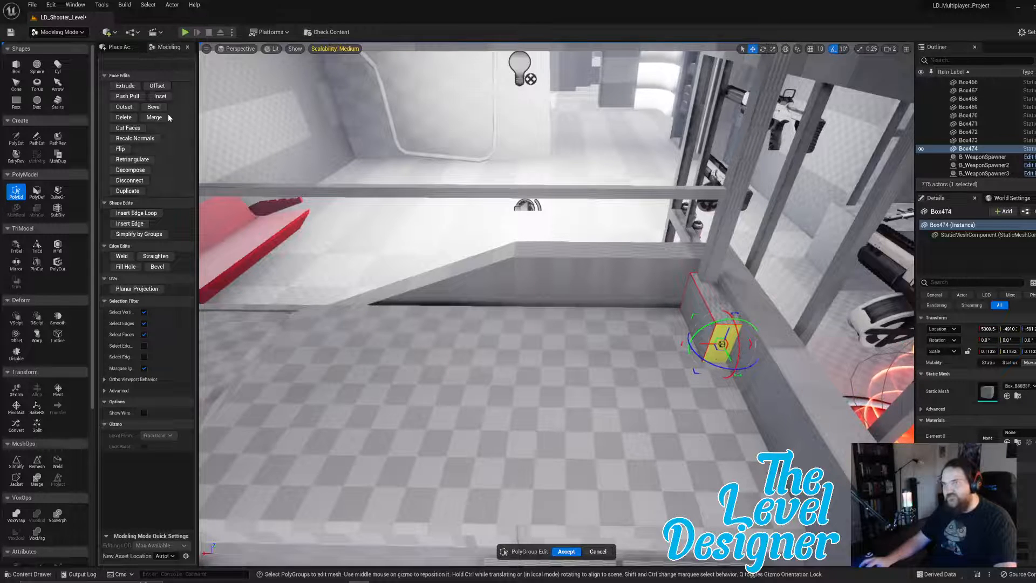
left_click(126, 86)
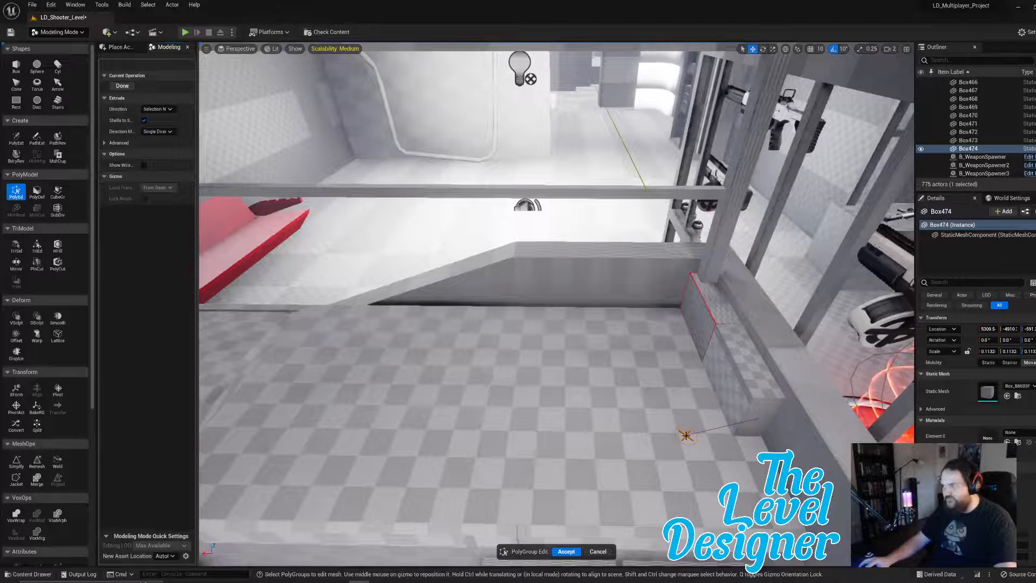
left_click(765, 388)
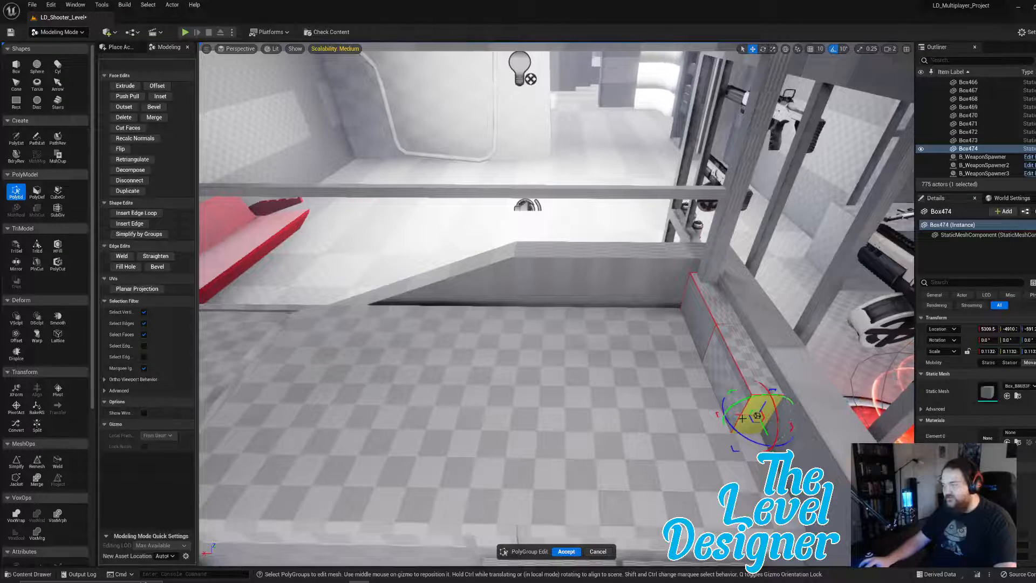
Lower the top edge of the trim's end to form a slope, and extrude the low end face to the counter's front edge.
right_click_drag(742, 418, 691, 367)
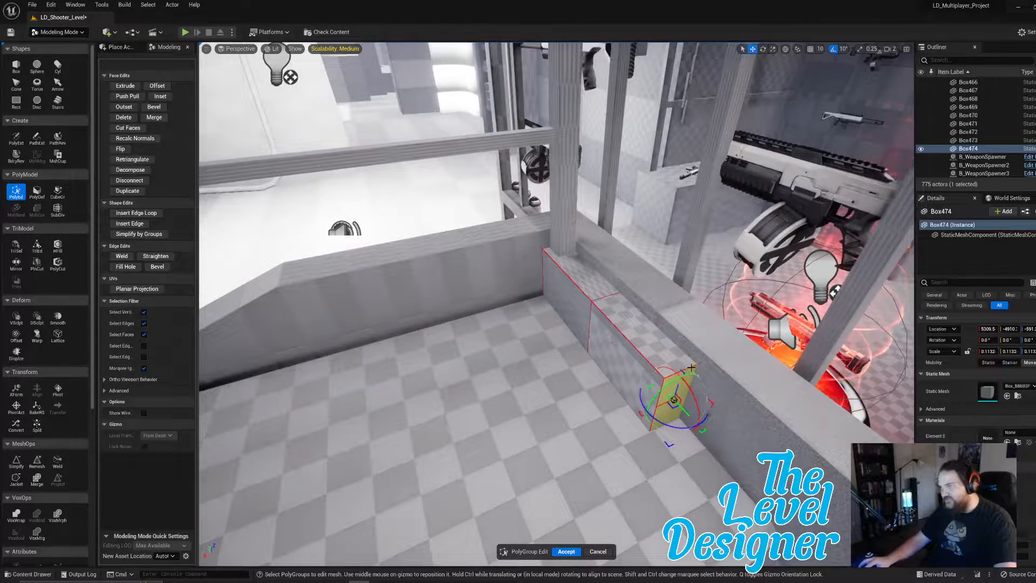
left_click_drag(691, 368, 687, 402)
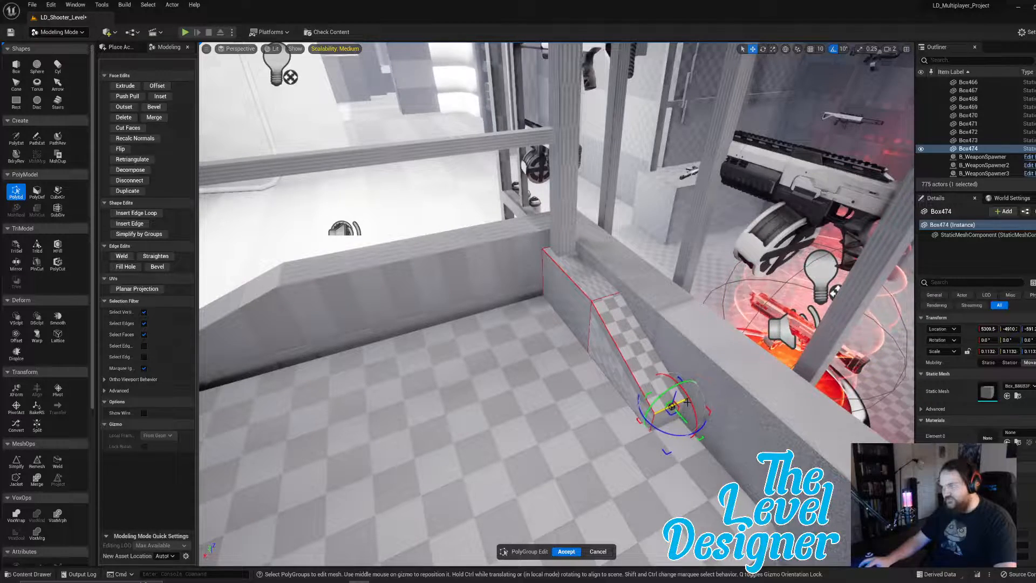
right_click_drag(687, 402, 546, 378)
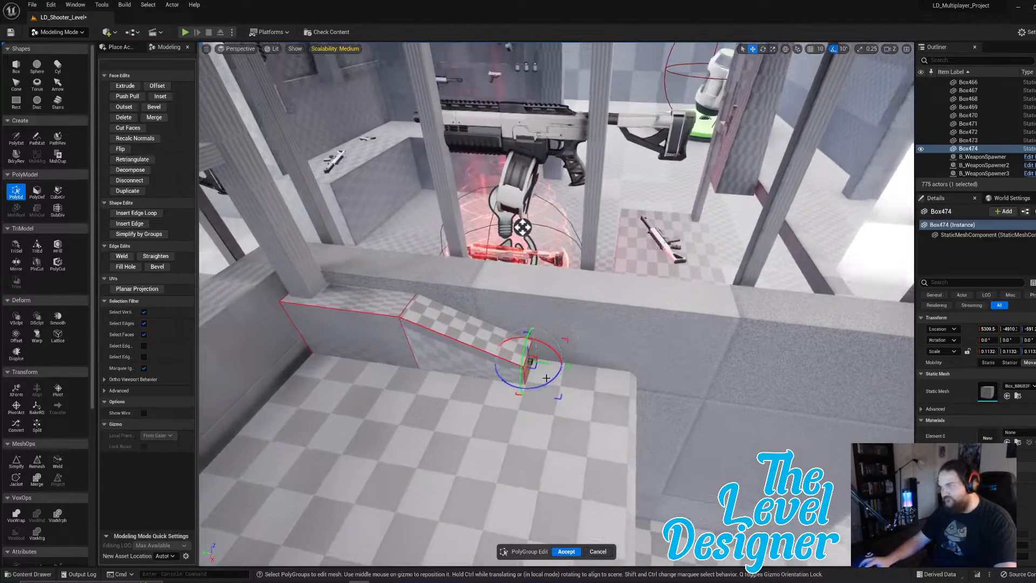
left_click(124, 85)
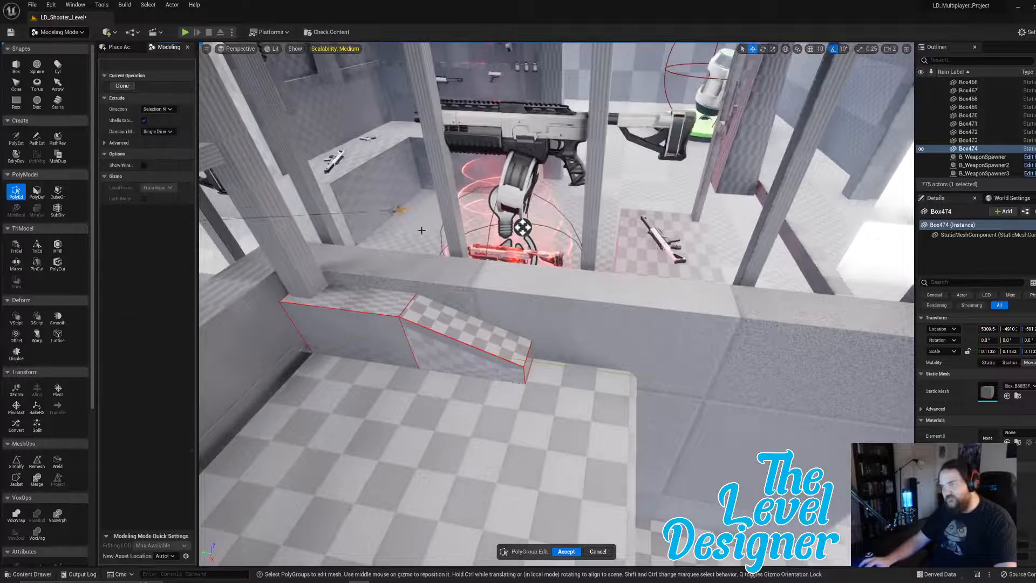
left_click(633, 371)
Lower the trim's highest top face beside the corner post slightly and accept the PolyGroup edit.
right_click_drag(632, 371, 526, 243)
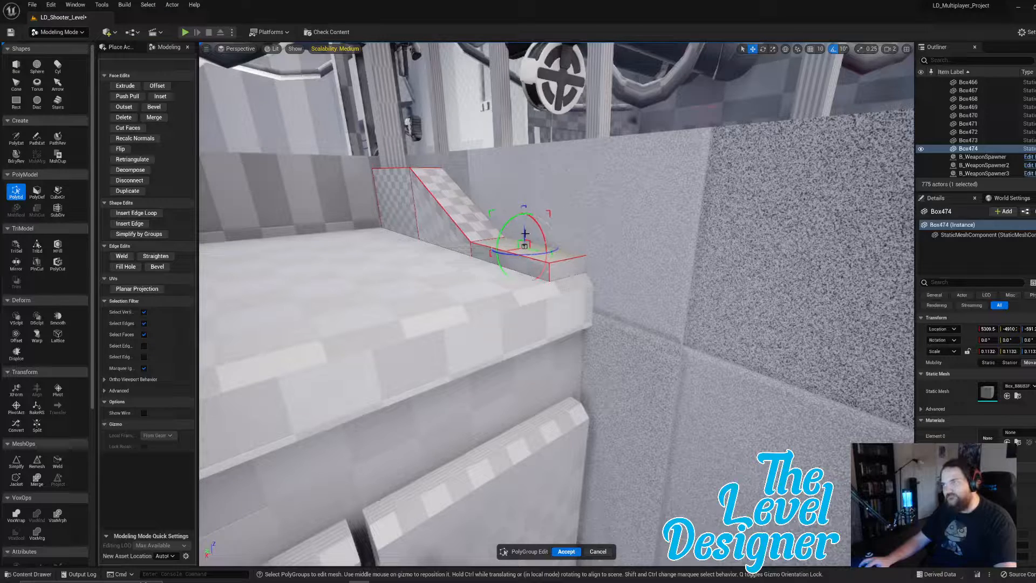
right_click_drag(545, 257, 521, 313)
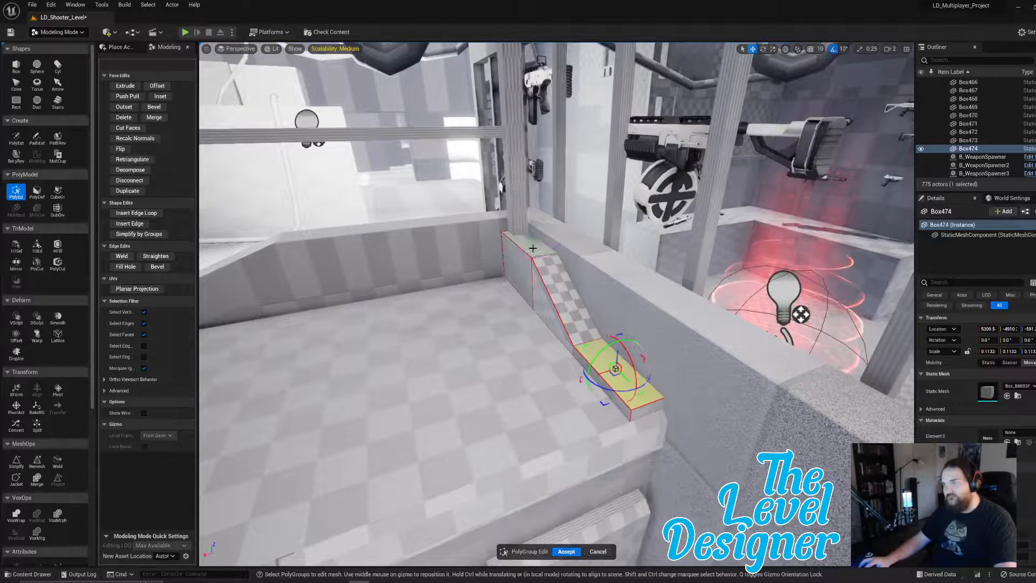
left_click(533, 249)
left_click_drag(529, 229, 527, 241)
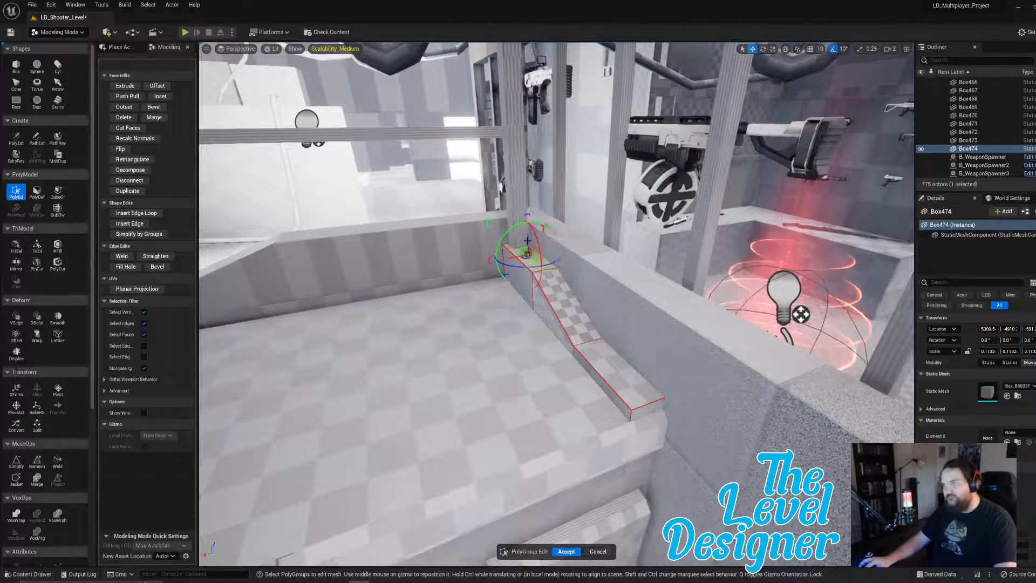
right_click_drag(549, 312, 524, 313)
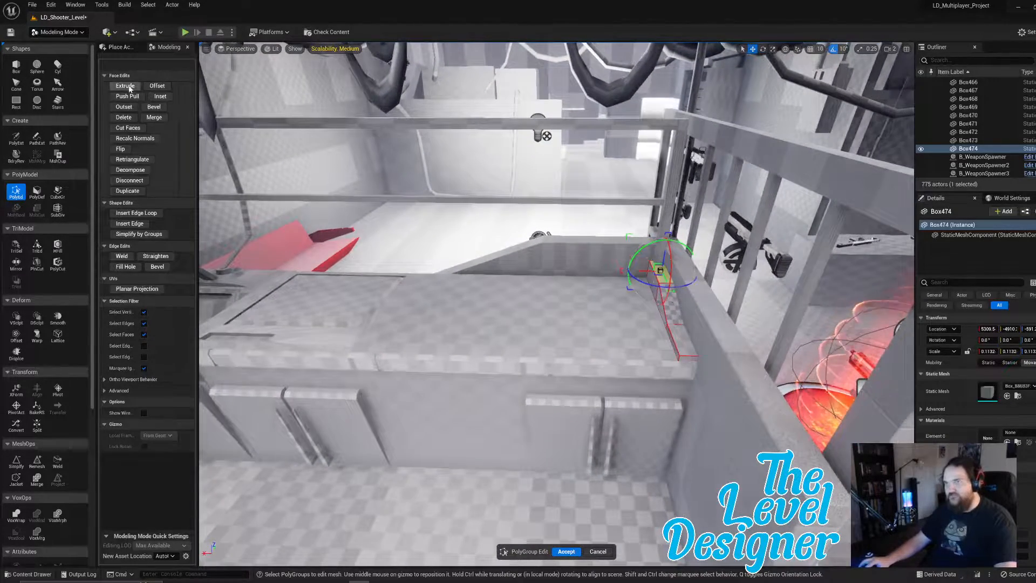
left_click(565, 552)
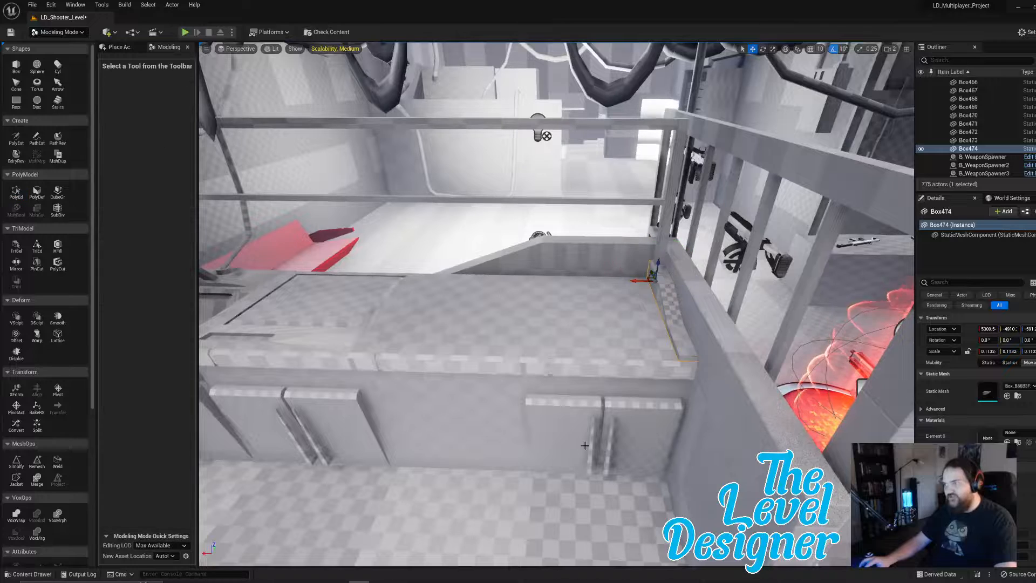
Duplicate the sloped trim and move the copy to the opposite end of the counter, beside the tall cabinet in line with the post.
right_click_drag(604, 389, 610, 387)
key("ctrl+d")
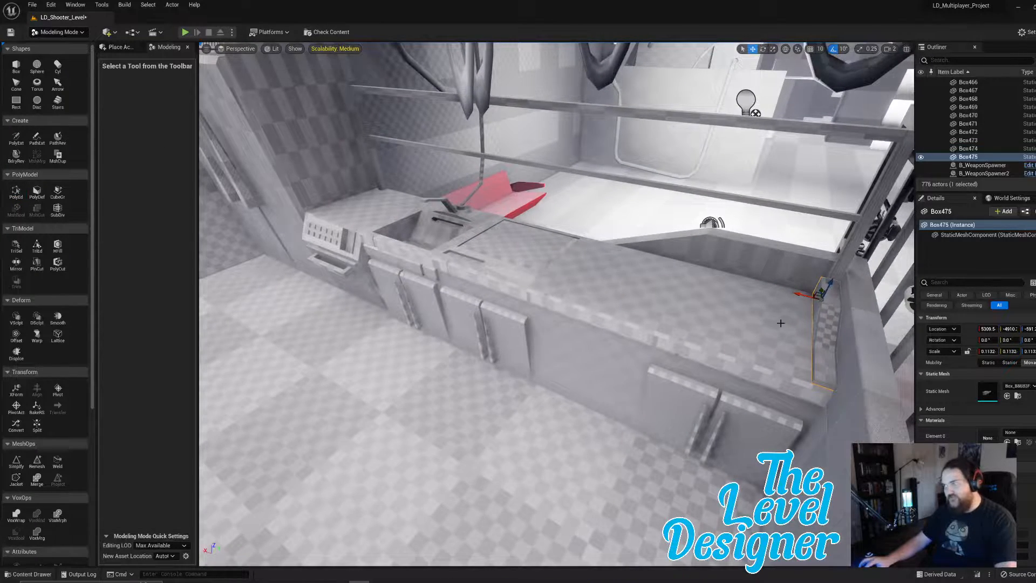
left_click_drag(794, 294, 386, 230)
right_click_drag(385, 230, 374, 235)
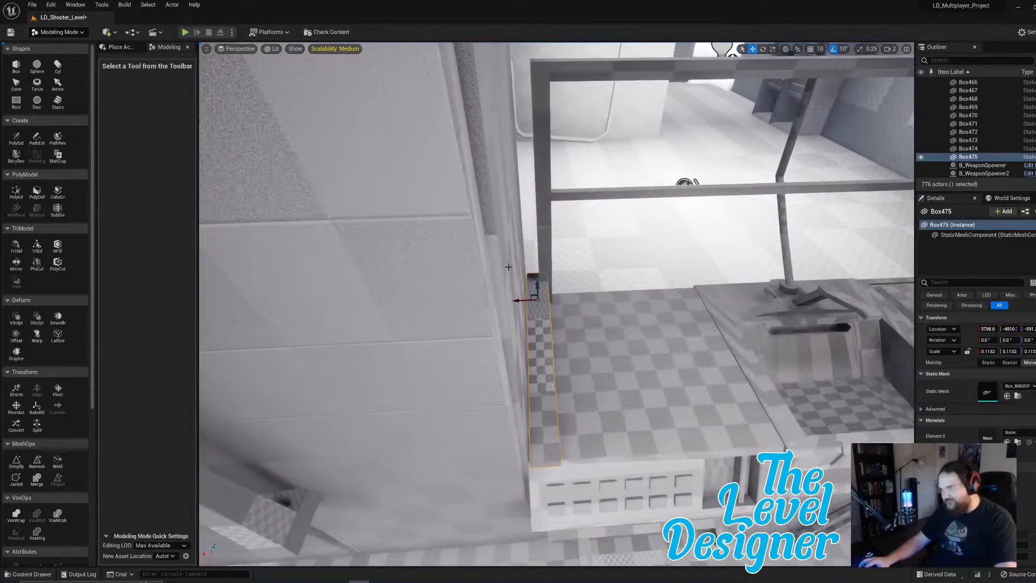
left_click_drag(521, 299, 524, 299)
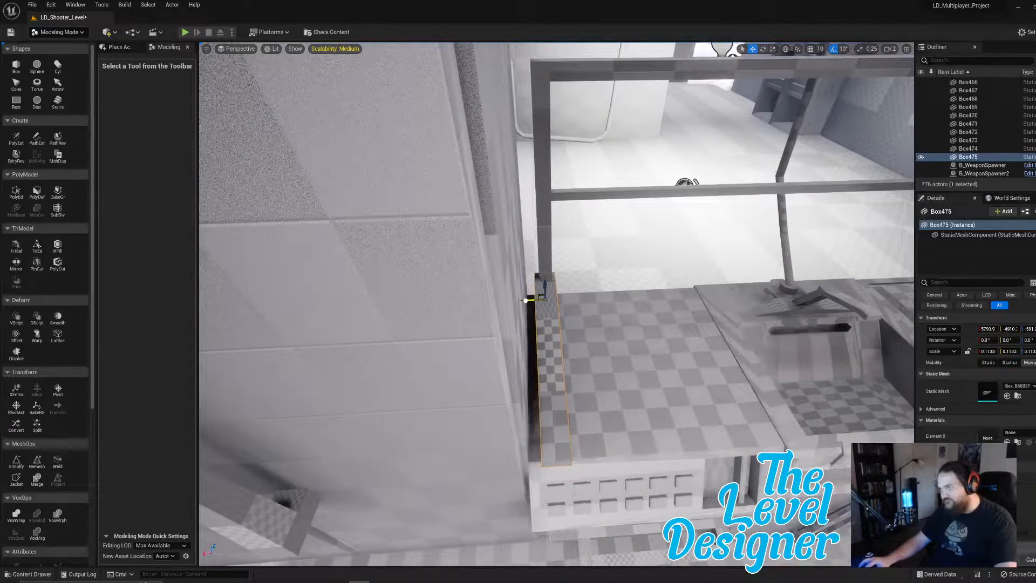
Pull the front end face of the copied trim back a short distance from the counter's front edge and accept the edit.
left_click(506, 313)
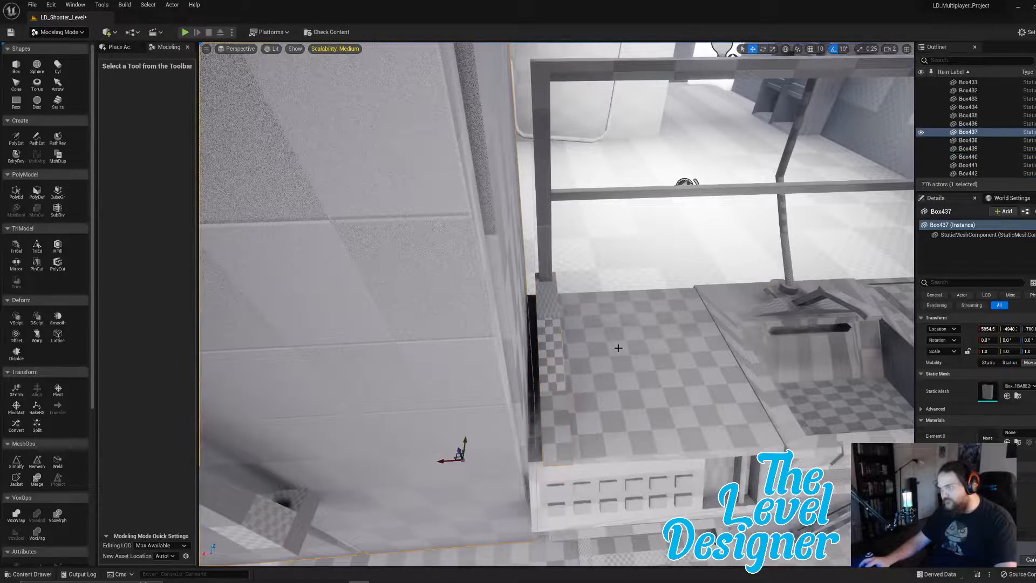
right_click_drag(618, 348, 659, 367)
right_click_drag(472, 510, 415, 520)
left_click(405, 511)
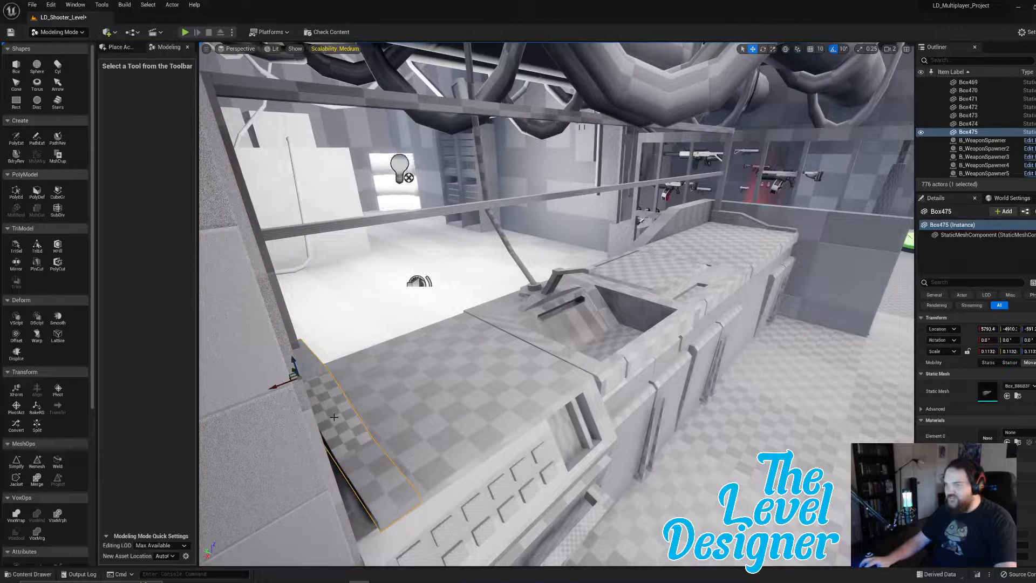
left_click(16, 192)
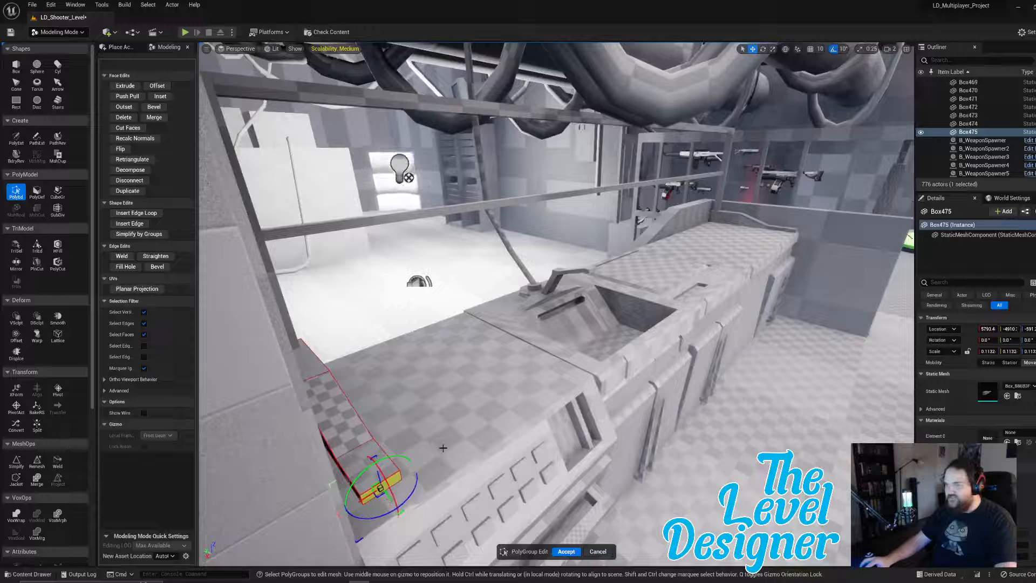
left_click(566, 551)
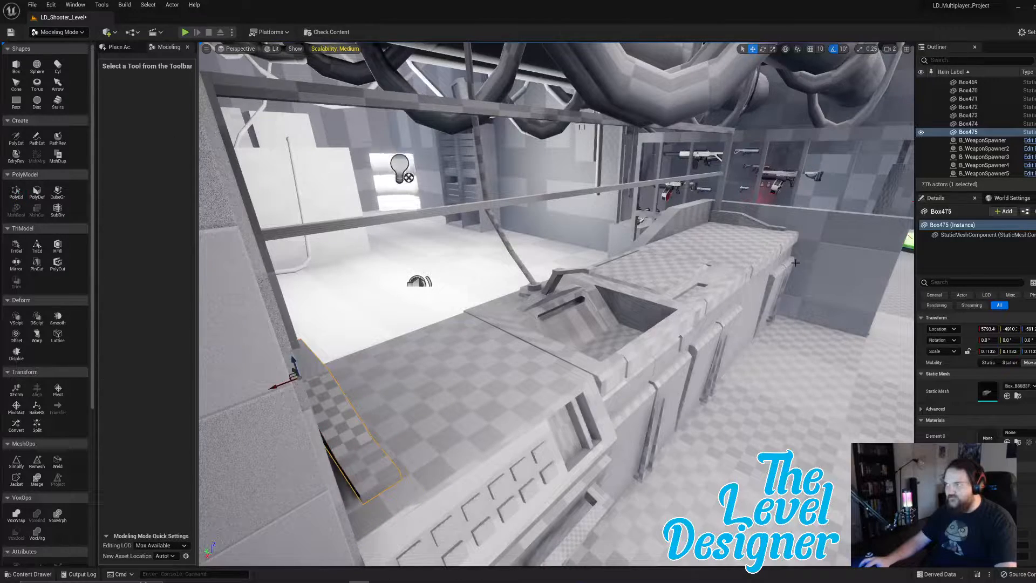
Create a 100 × 100 × 100 box on the counter between the copied trim and the sink.
right_click_drag(555, 324, 439, 306)
right_click_drag(768, 264, 774, 244)
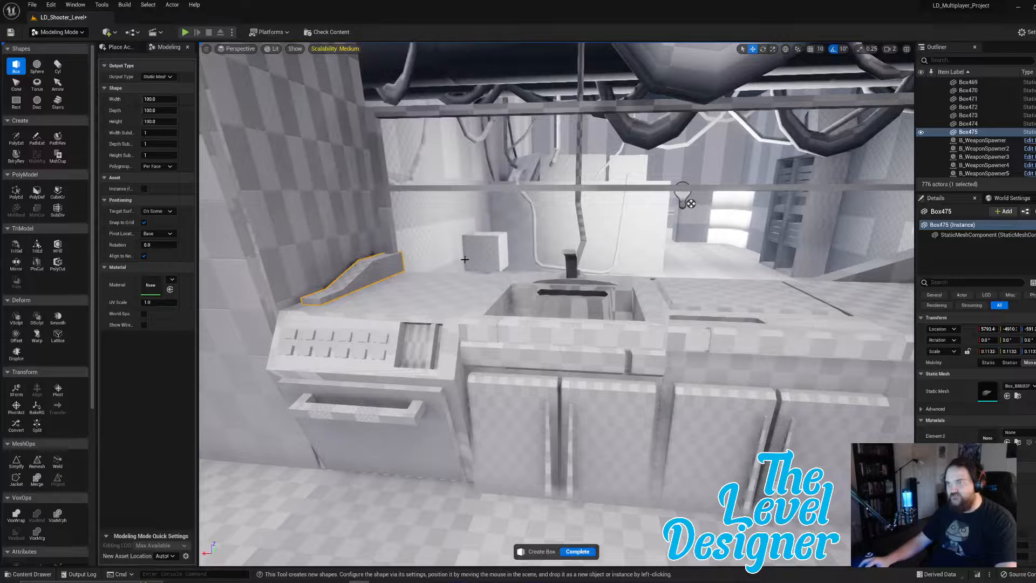
left_click(450, 291)
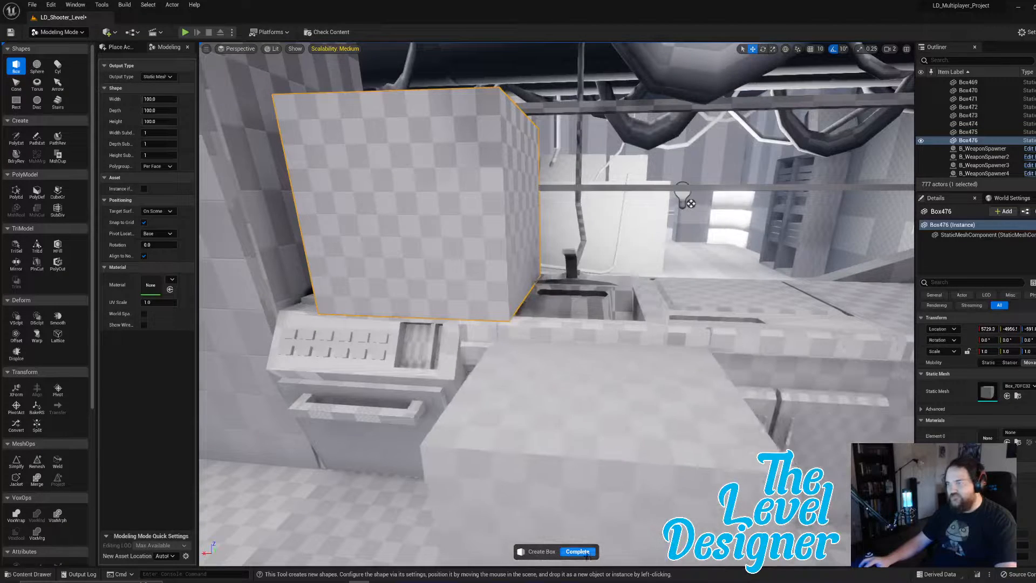
left_click(578, 551)
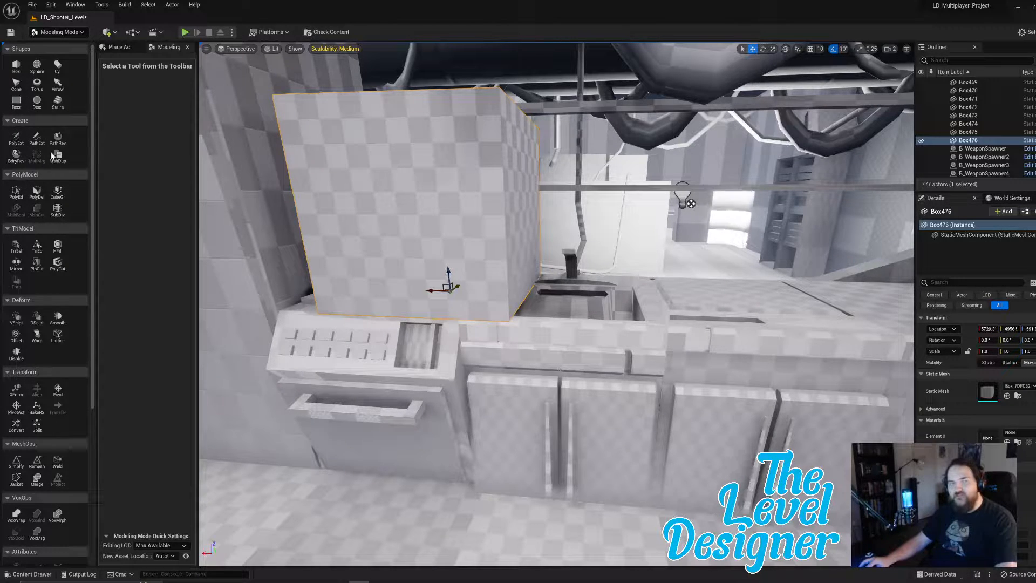
Scale the new box on the counter down uniformly to about 0.16 of its size.
key("e")
key("r")
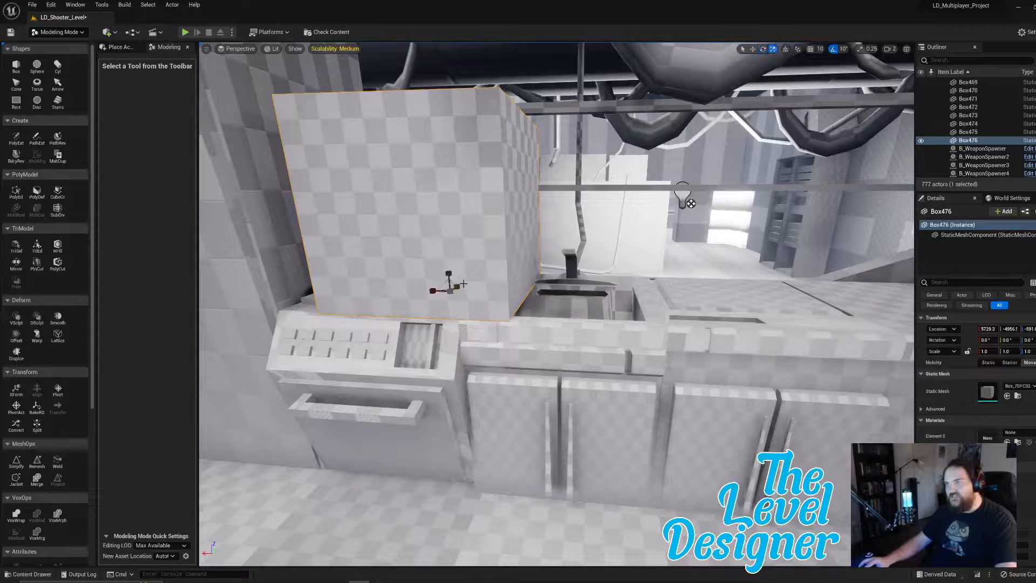
left_click_drag(449, 290, 427, 315)
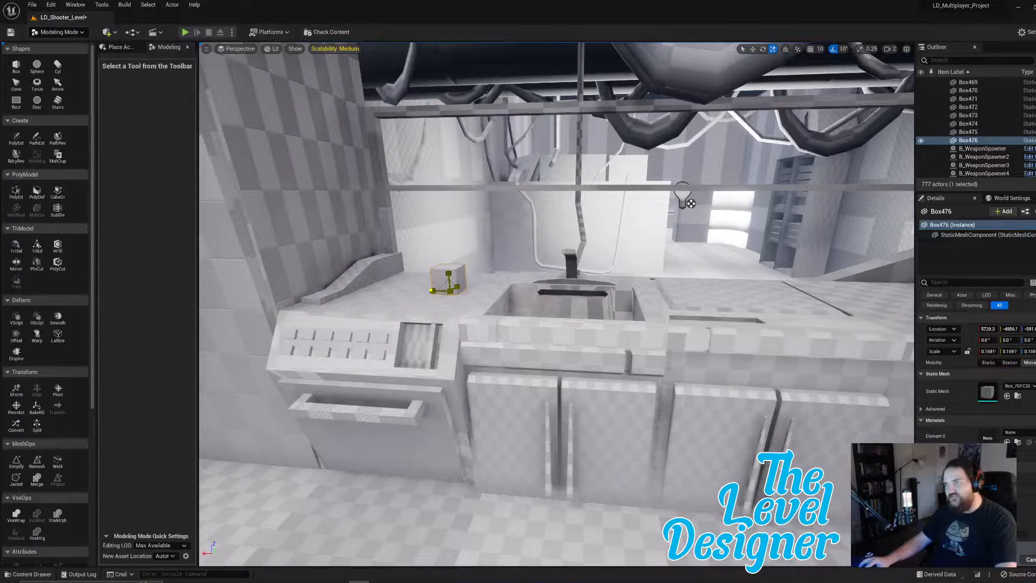
Lower the small box's top face in a PolyGroup edit to flatten it into a thin slab.
left_click(16, 192)
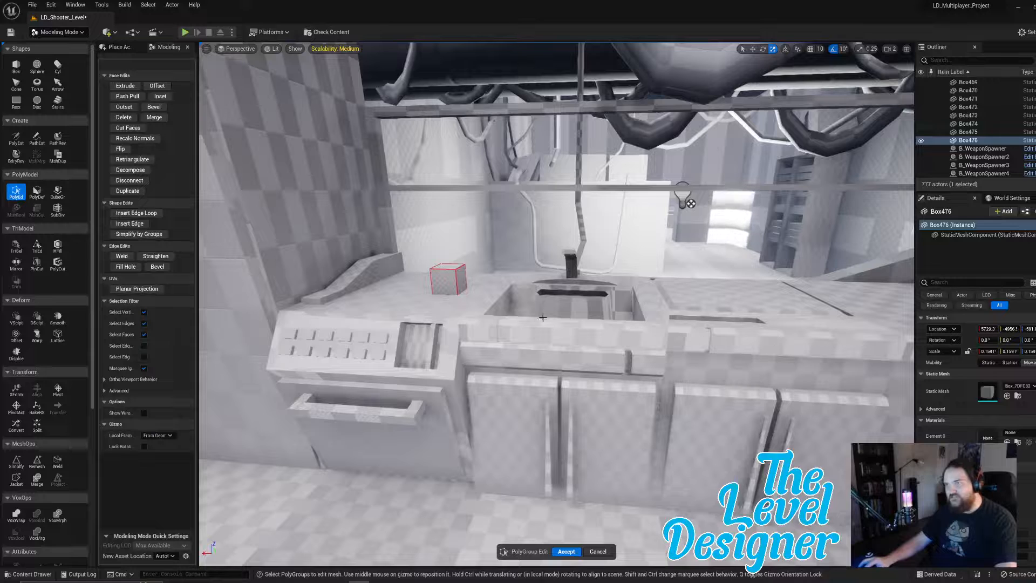
left_click_drag(448, 253, 456, 274)
scroll(454, 270, "up", 6)
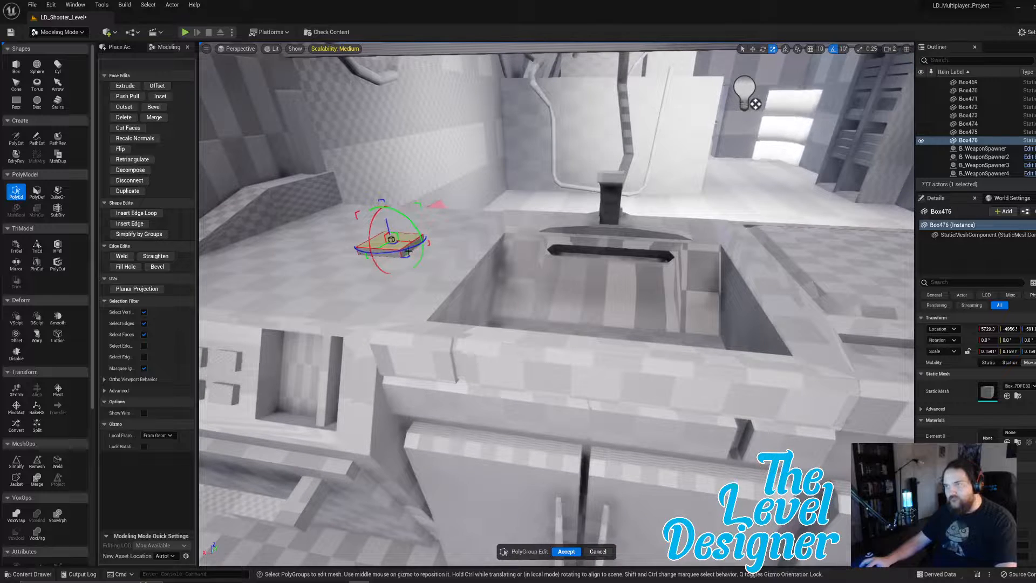
Stretch the slab's sink-side end across the sink, pull its front face forward to widen it, and accept the edit.
left_click(416, 252)
left_click_drag(436, 240, 691, 265)
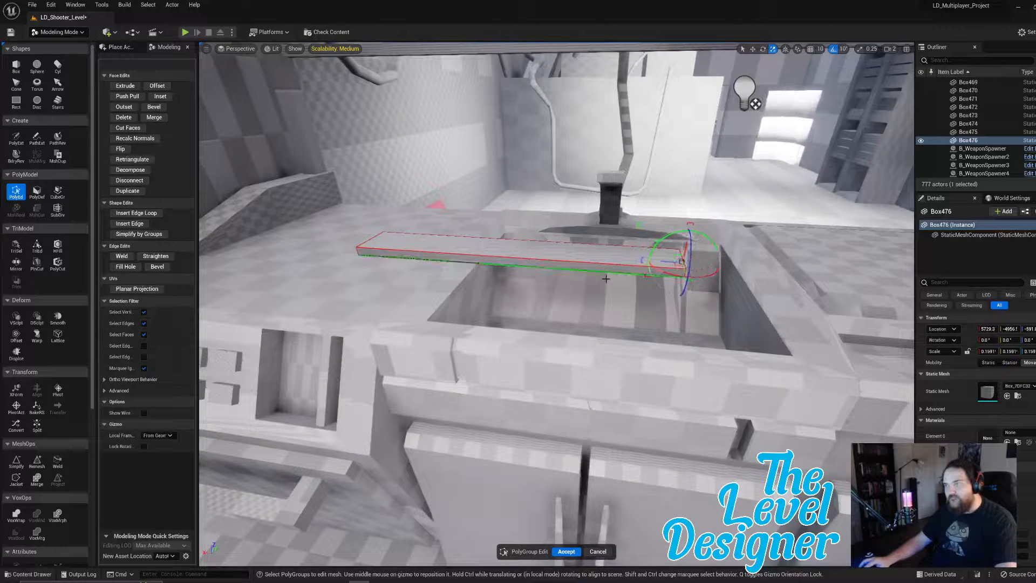
left_click(534, 250)
left_click_drag(534, 250, 569, 556, "alt")
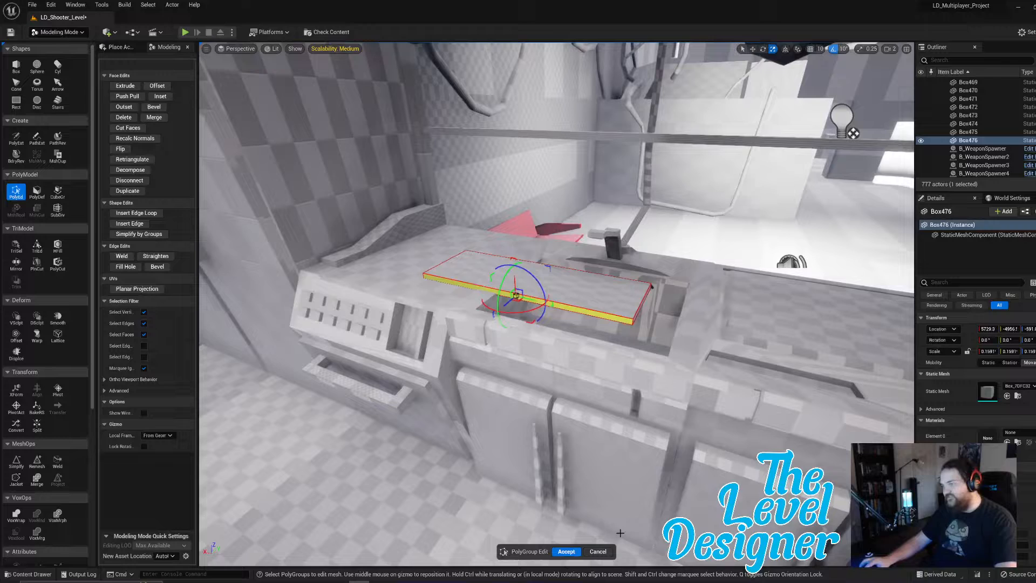
left_click(567, 552)
Raise the slab off the counter and back so it sits as a shelf just above the lower crossbar.
left_click_drag(594, 351, 624, 355, "alt")
key("e")
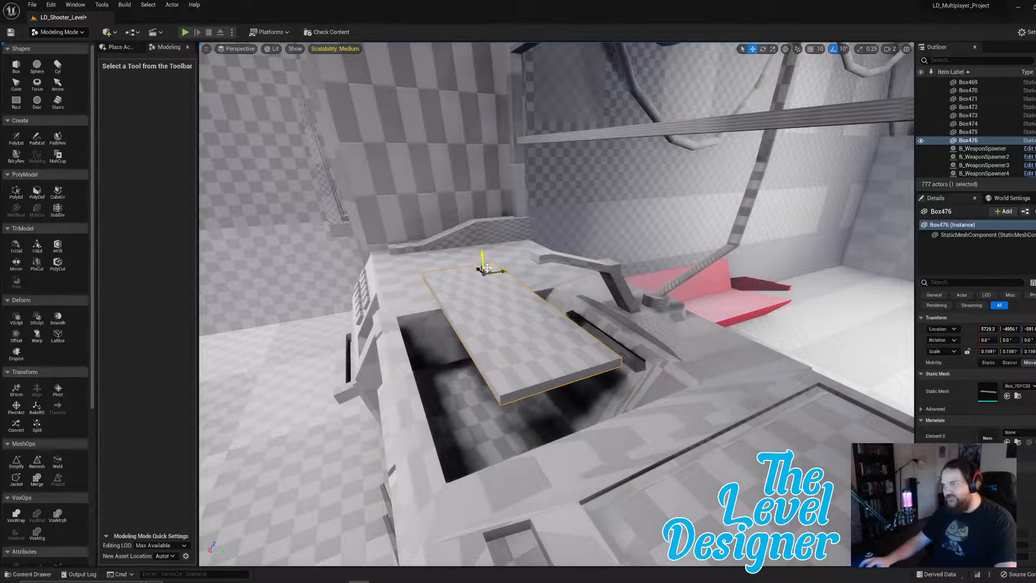
left_click_drag(489, 267, 555, 123)
right_click_drag(554, 122, 582, 139)
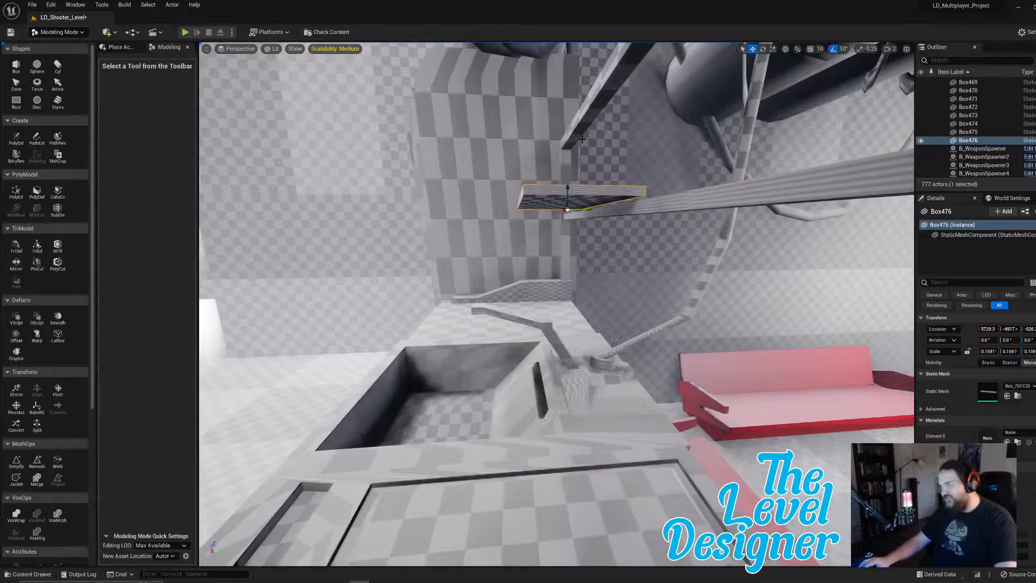
left_click_drag(567, 185, 581, 182)
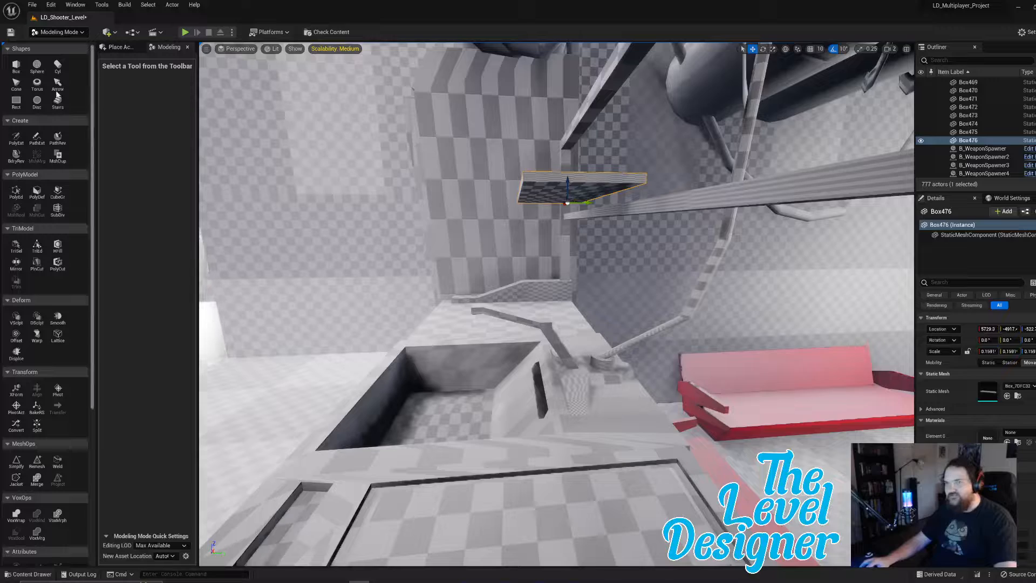
Extrude the shelf's long front face outward slightly in a PolyGroup edit to form a thin front strip.
key("w")
right_click_drag(471, 208, 564, 237)
key("e")
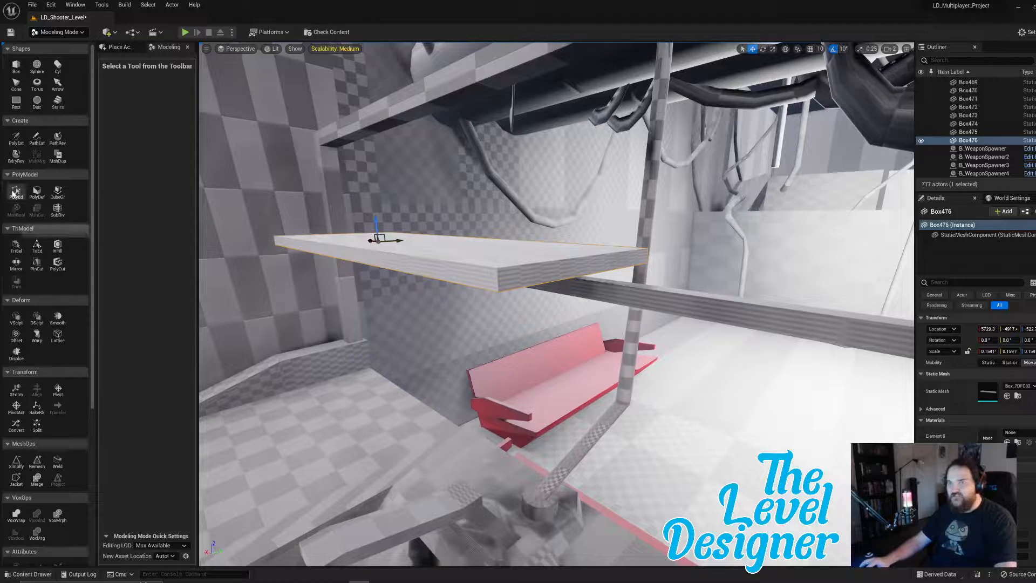
left_click(16, 192)
left_click(467, 267)
right_click_drag(467, 267, 475, 286)
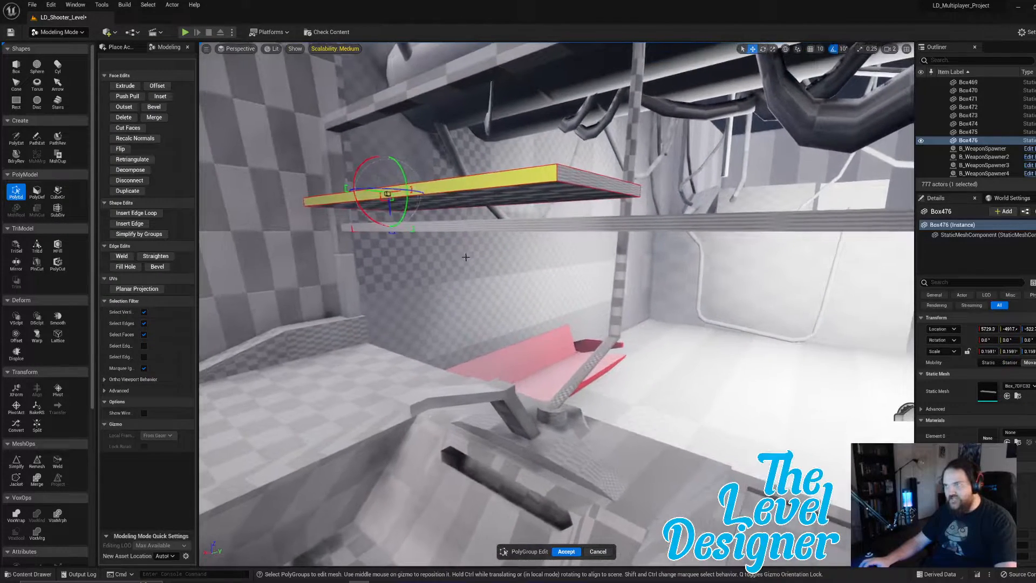
left_click(119, 88)
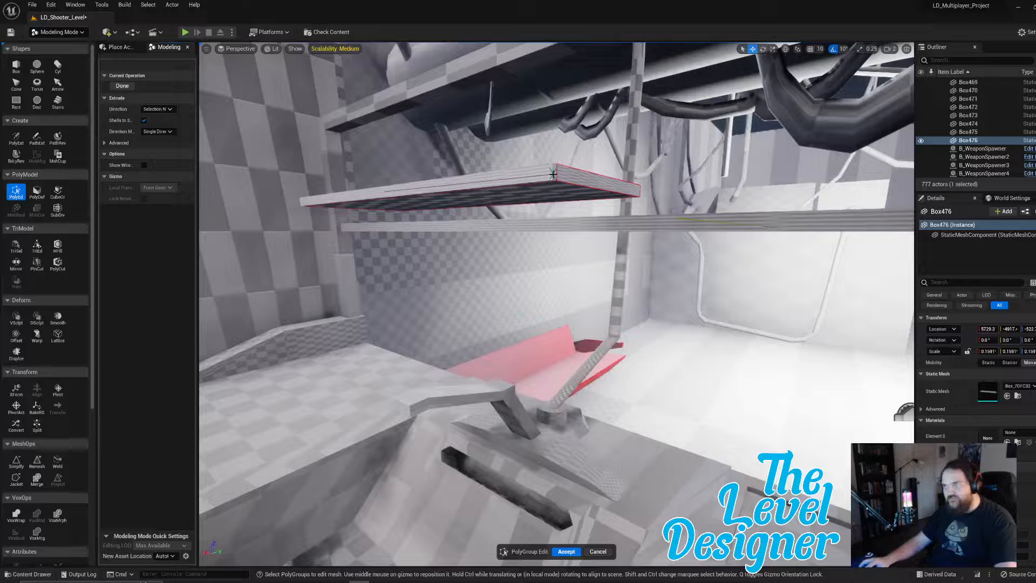
left_click(553, 174)
Insert two closely spaced edge loops across the shelf, a little past its middle on the side away from the tall cabinet.
right_click_drag(552, 173, 261, 155)
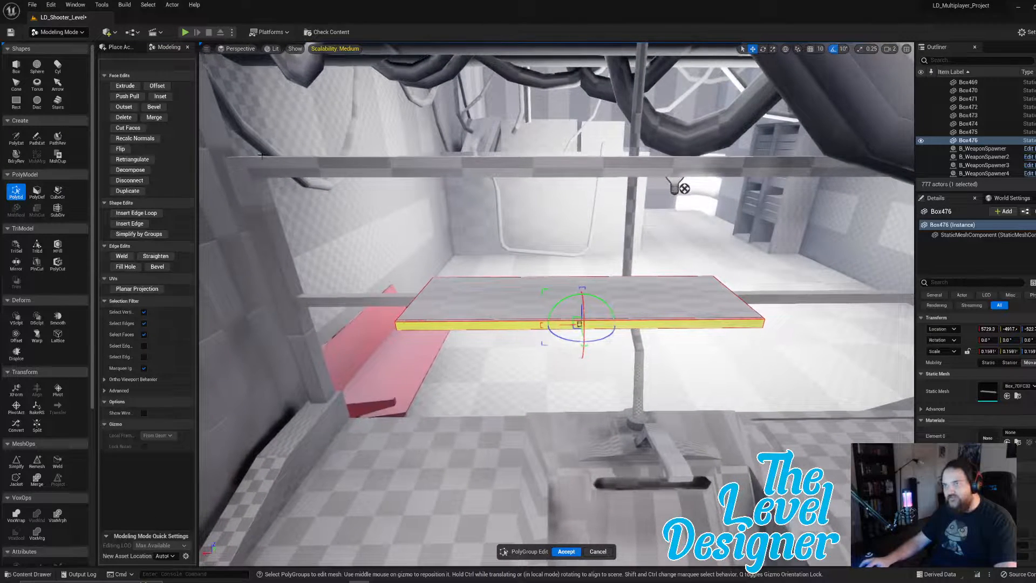
left_click(137, 212)
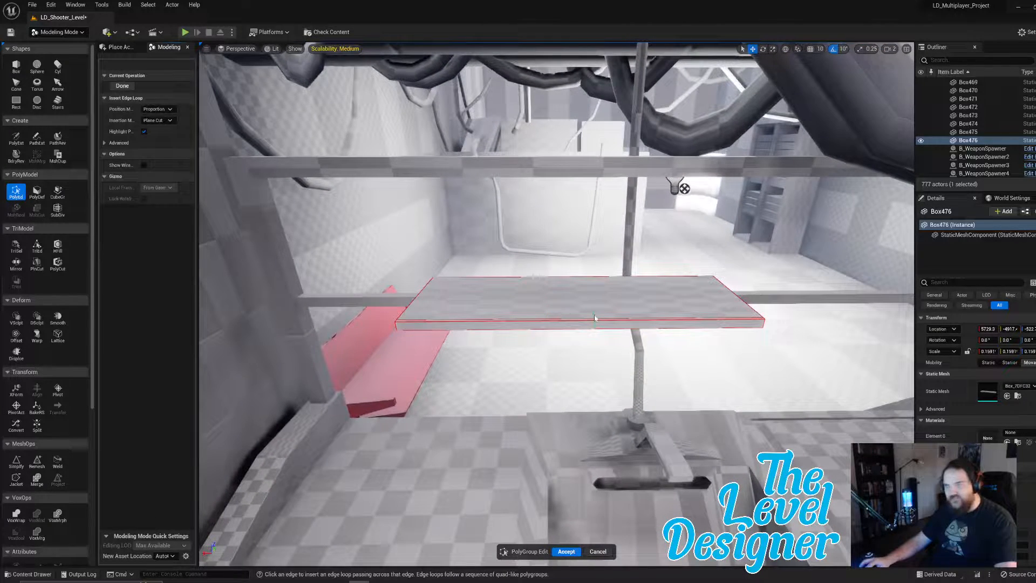
left_click(637, 321)
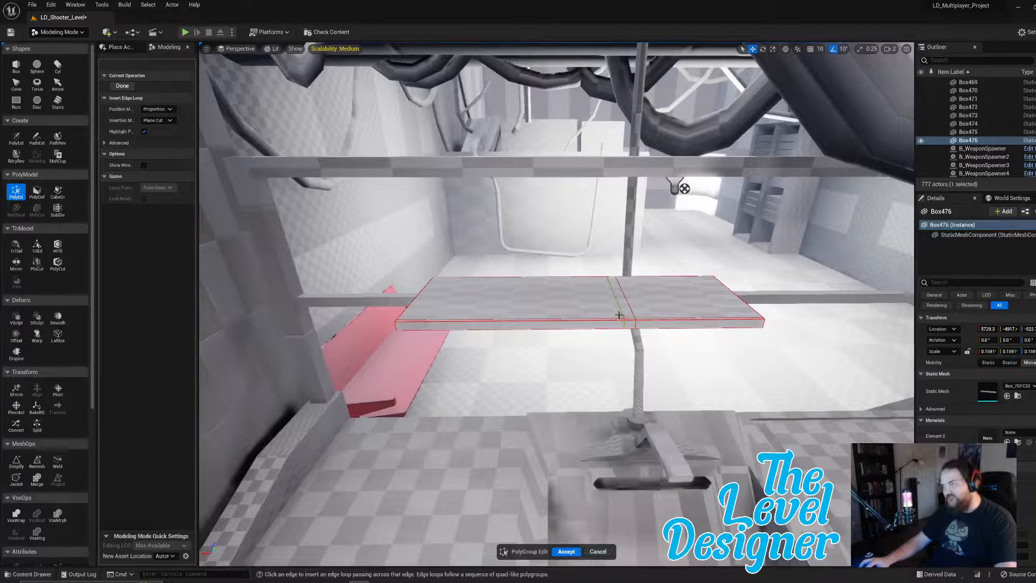
left_click(618, 314)
key("q")
right_click_drag(619, 315, 618, 251)
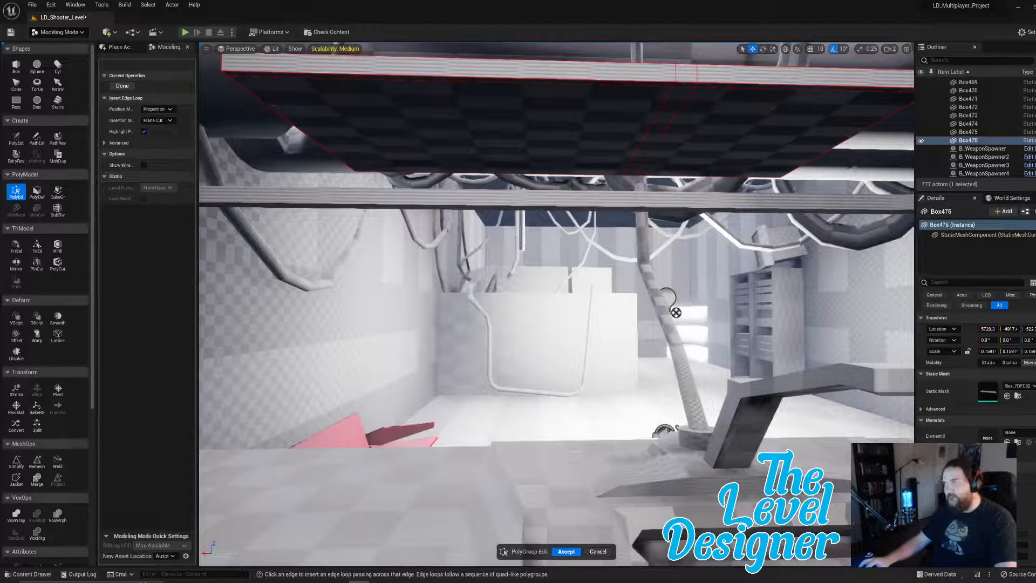
left_click(122, 86)
Try to lower the underside of the front strip's longer section to form a stepped lip.
left_click(515, 76)
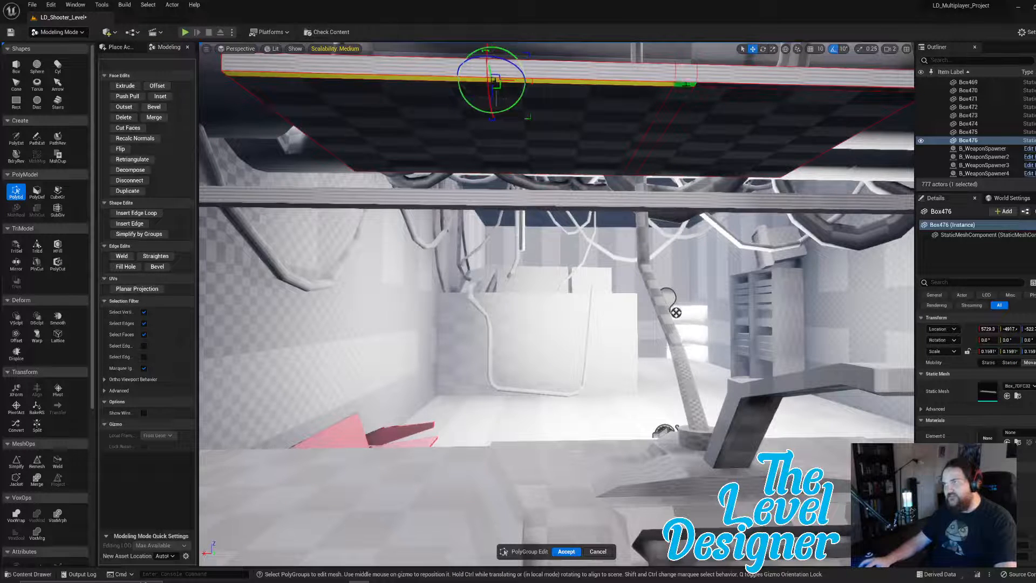
left_click(712, 84, "shift")
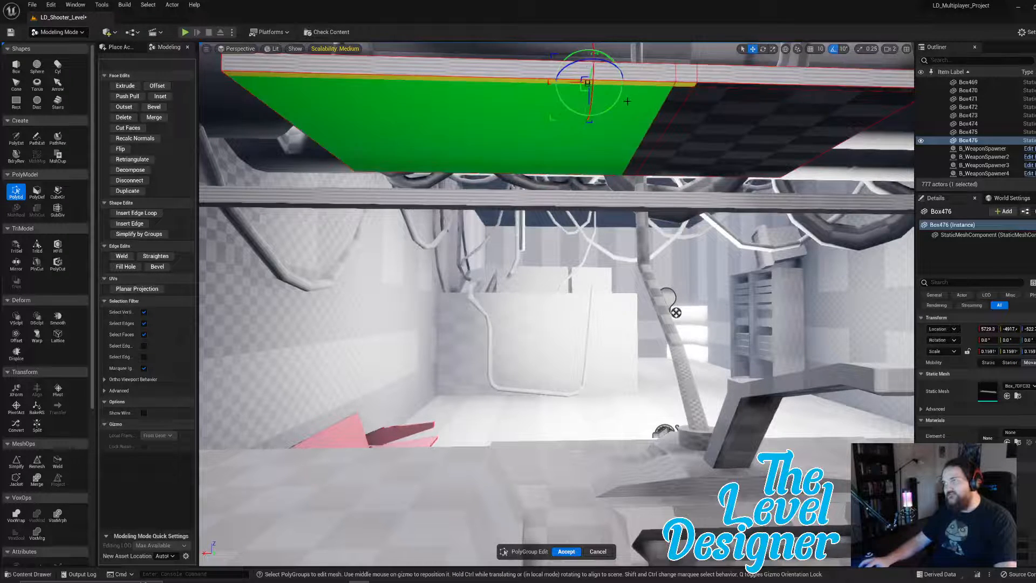
left_click(488, 80)
left_click_drag(494, 97, 495, 112)
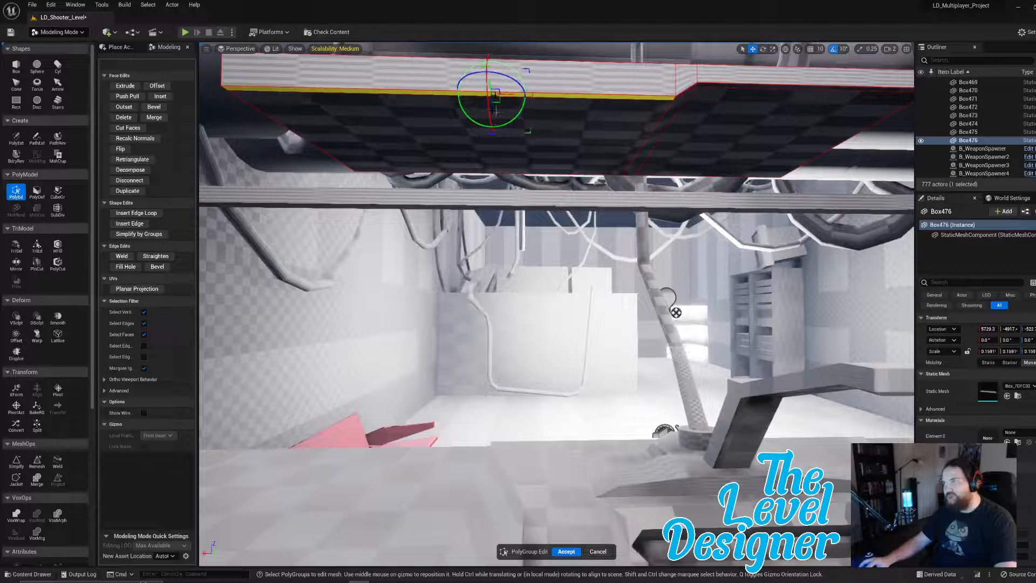
Extrude the underside faces of the front strip downward slightly along the shelf's full length.
right_click_drag(495, 116, 335, 127)
right_click_drag(561, 235, 687, 93)
left_click(593, 227)
left_click(655, 107, "shift")
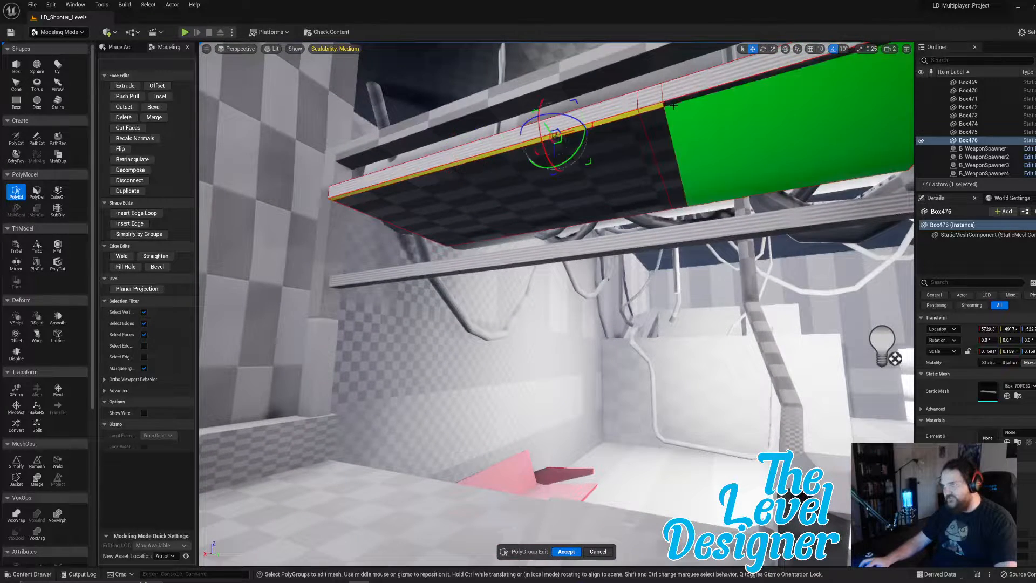
left_click(125, 85)
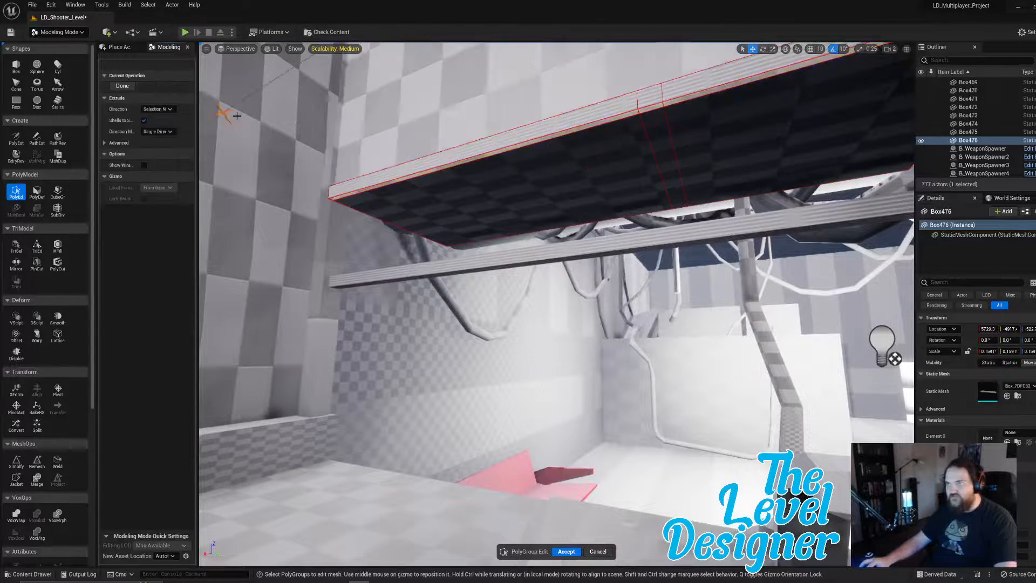
left_click(478, 168)
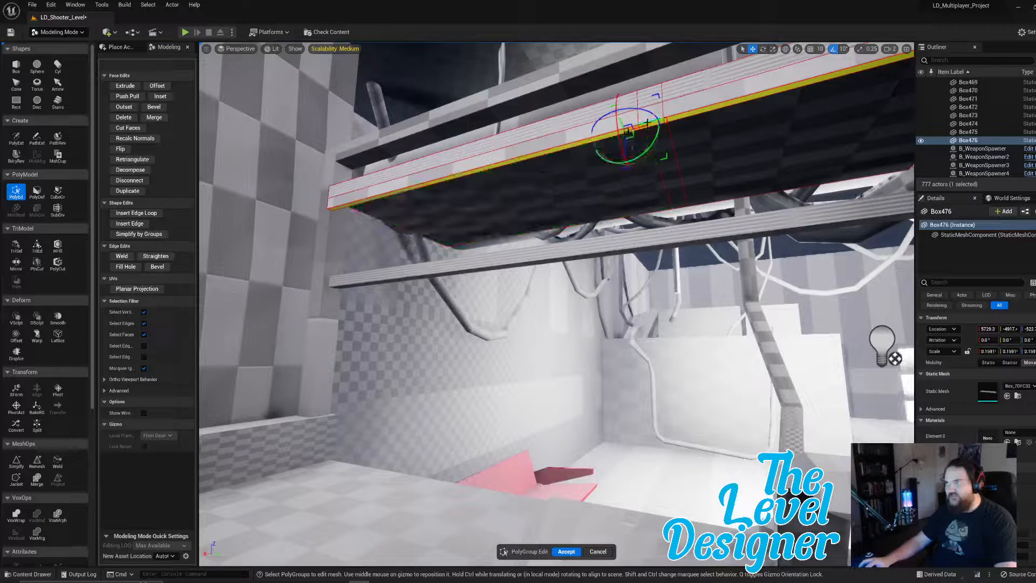
Lower the underside of the front lip's longer section, leaving a sloped step between the two edge loops.
left_click(651, 123)
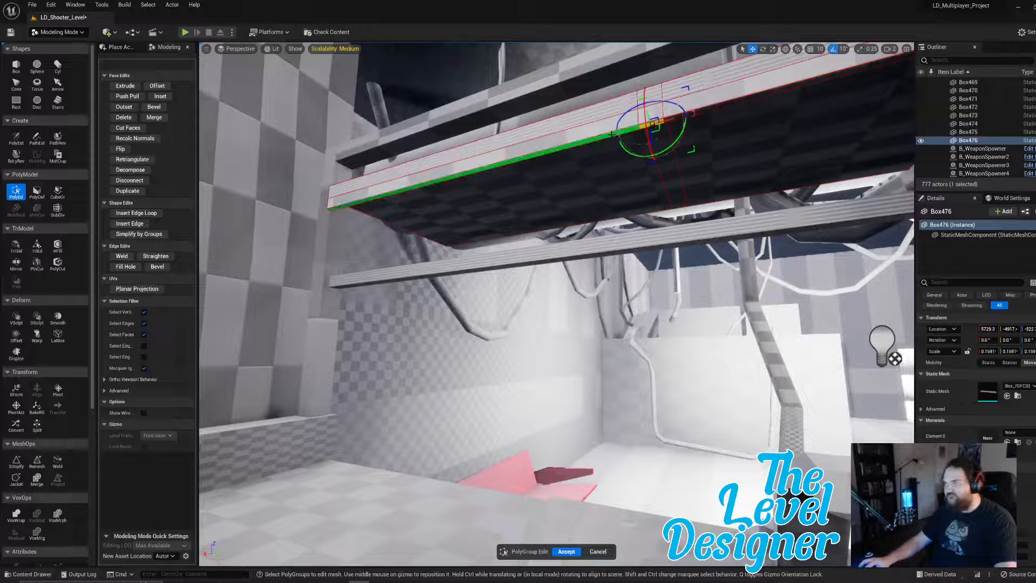
left_click(612, 134)
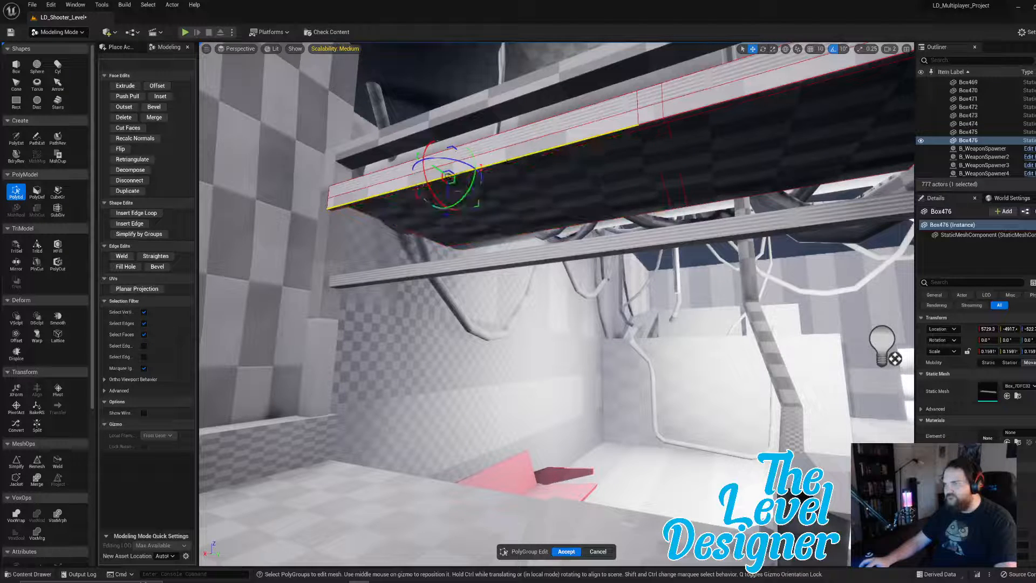
left_click(503, 164)
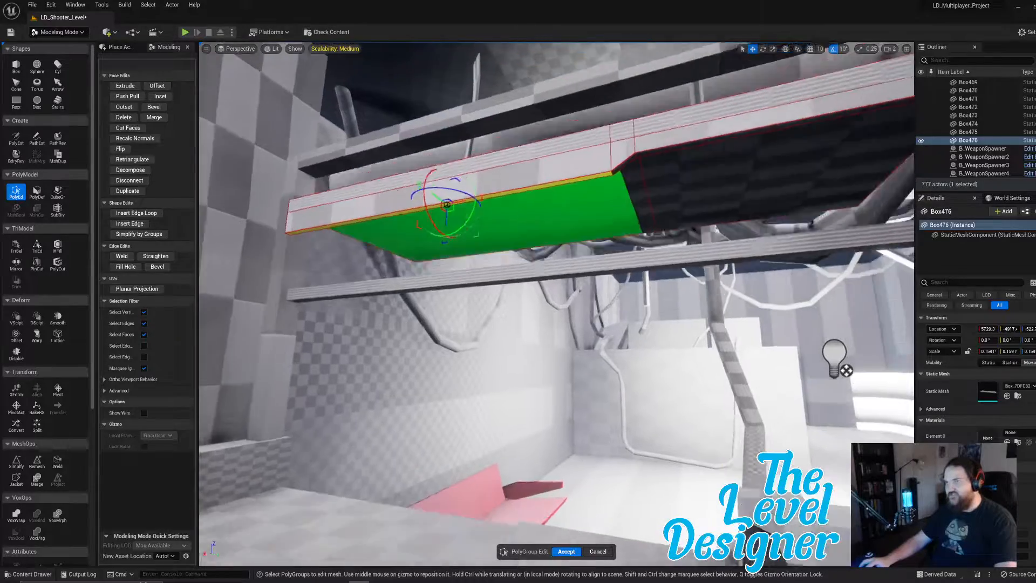
Extrude the shelf's end face nearest the tall cabinet outward slightly, and extrude the new strip's underside downward as a side lip.
right_click_drag(478, 200, 478, 201)
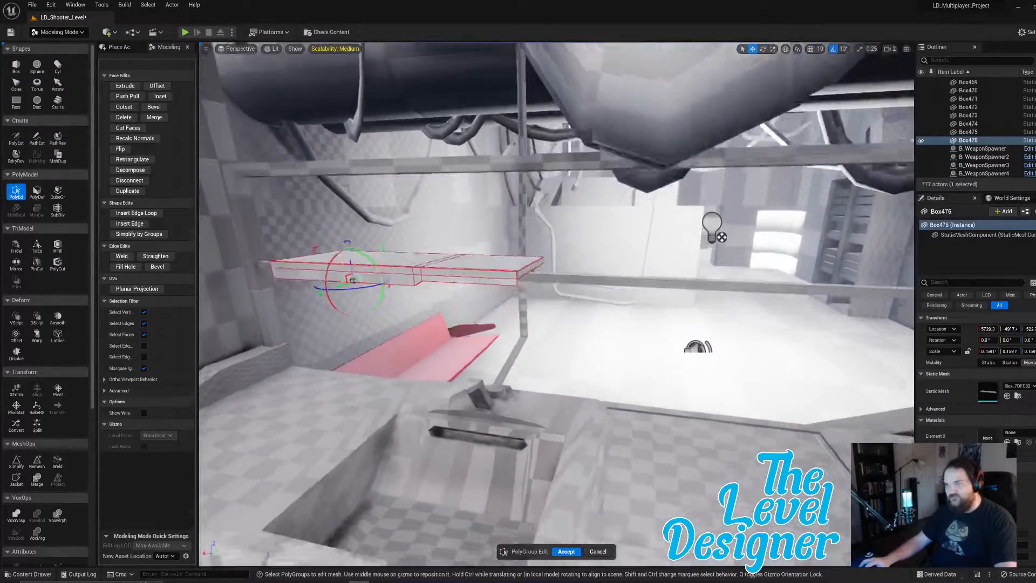
right_click_drag(537, 85, 537, 85)
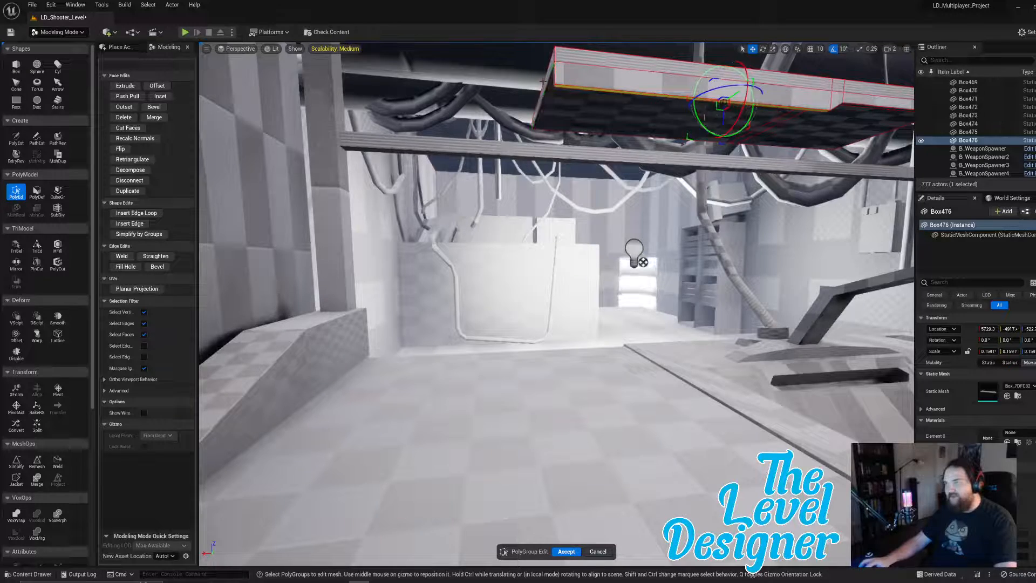
right_click_drag(548, 106, 548, 105)
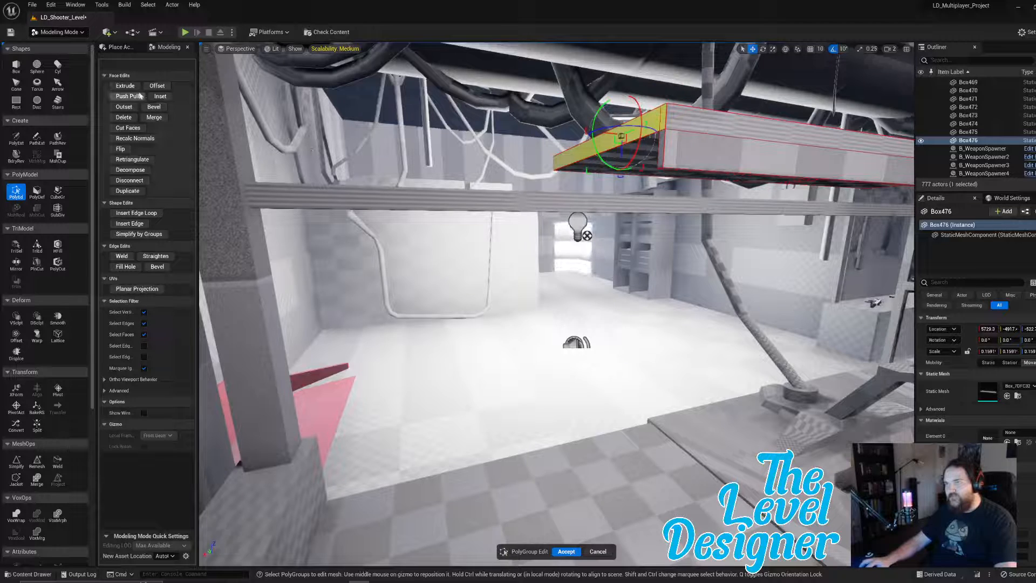
left_click(125, 86)
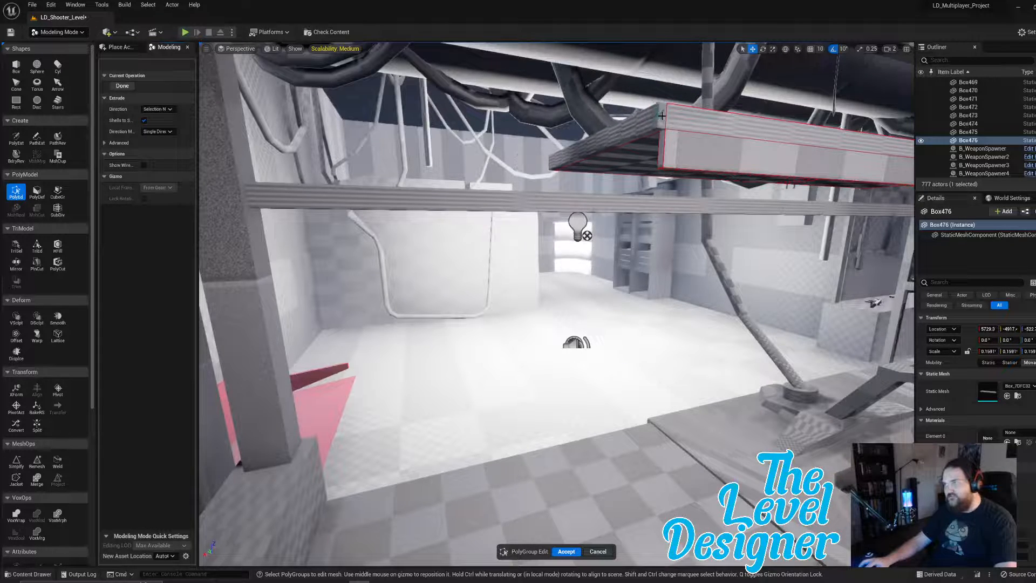
left_click(658, 123)
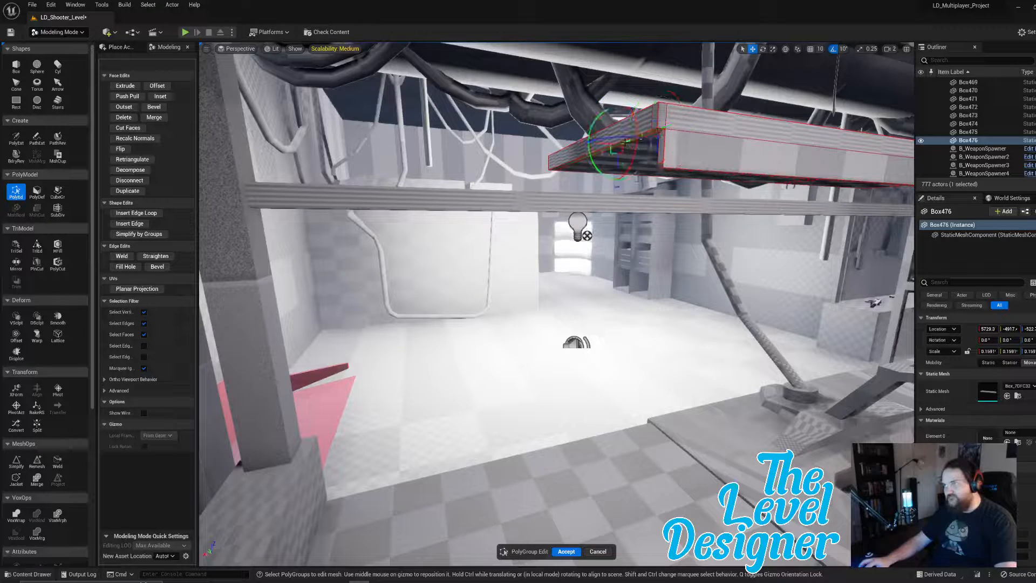
left_click(125, 85)
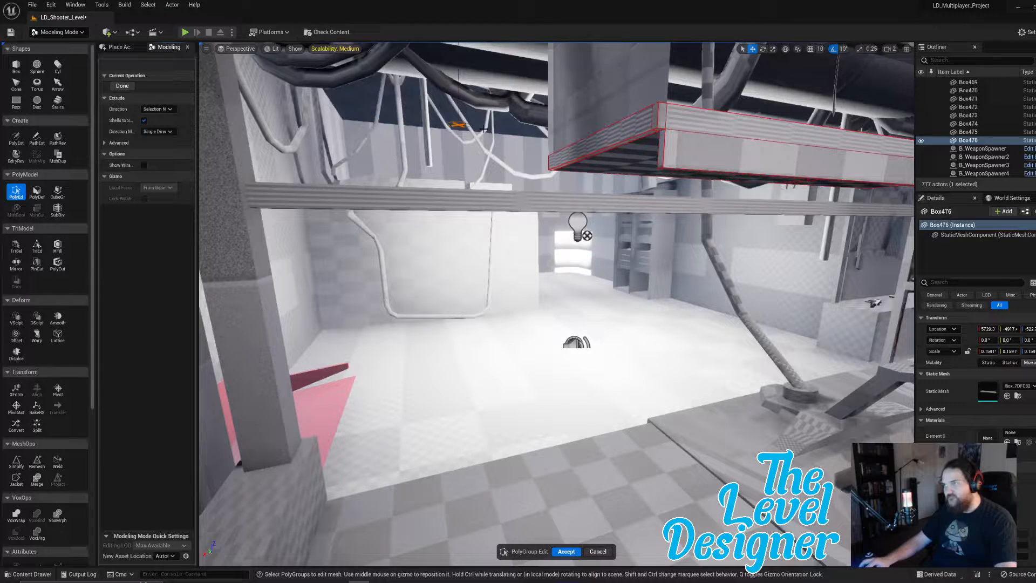
left_click(645, 169)
left_click(684, 155)
Extrude the shelf's opposite end face, away from the tall cabinet, outward by a thin strip.
right_click_drag(684, 155, 358, 129)
left_click(564, 214)
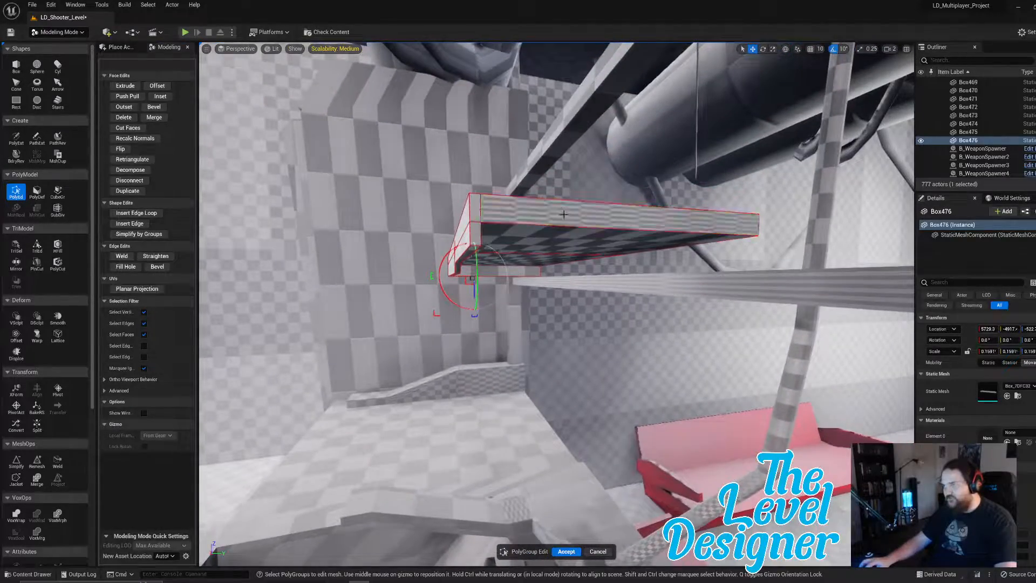
left_click(564, 214)
right_click_drag(479, 211, 586, 203)
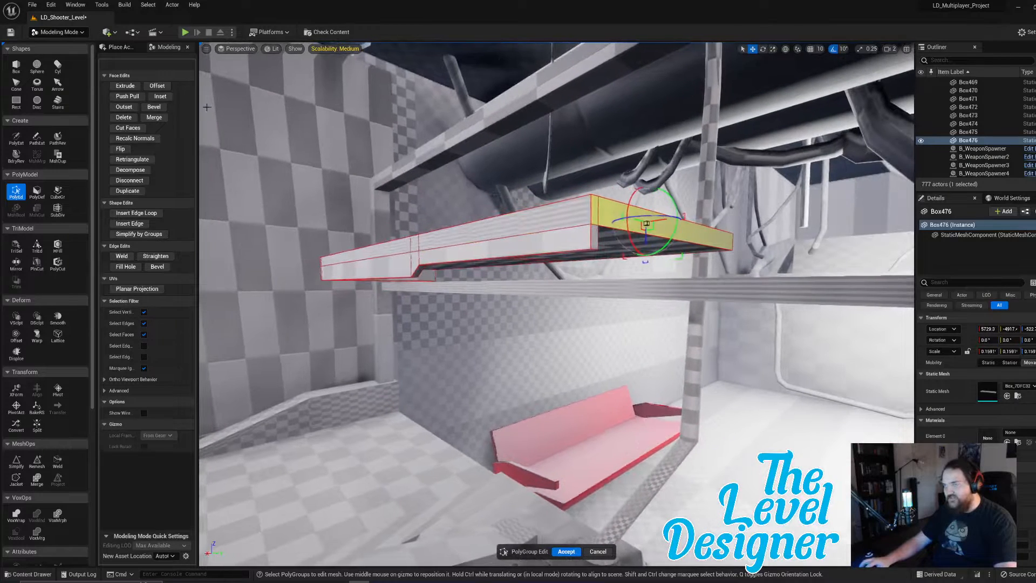
left_click(131, 87)
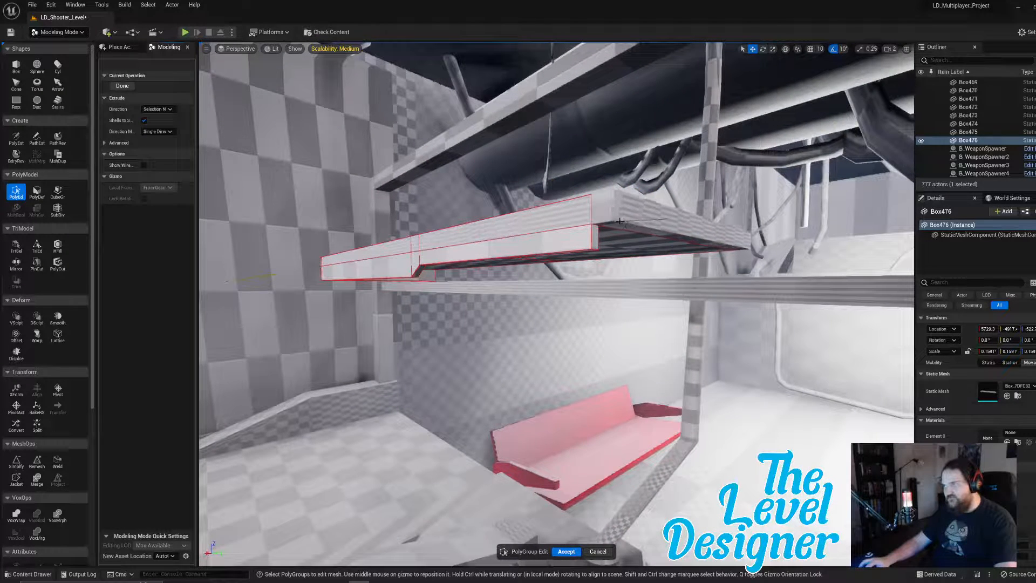
left_click(599, 216)
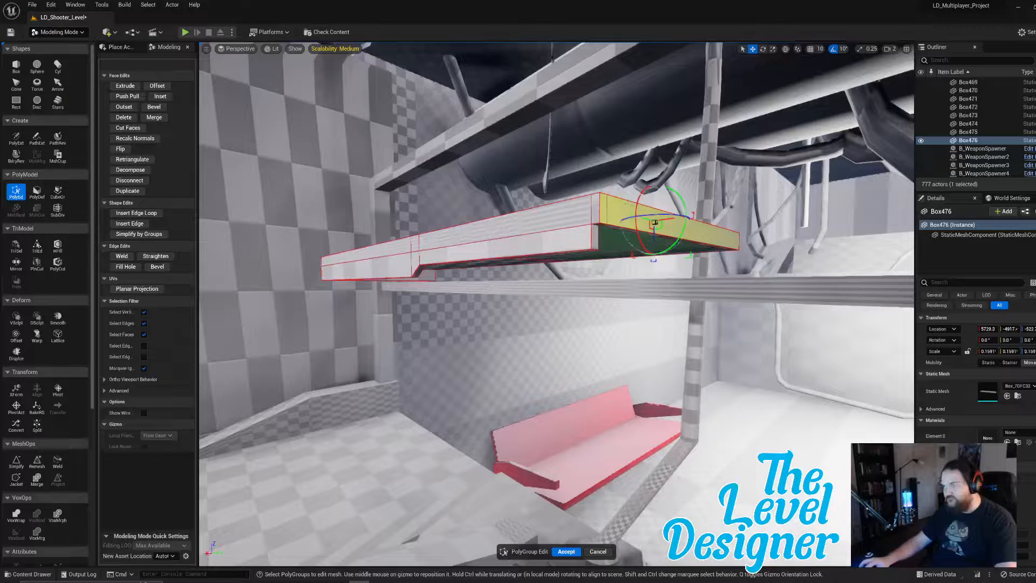
Extrude the underside of the shelf's newly added end strip downward as a side lip and accept the PolyGroup edit.
right_click_drag(625, 203, 596, 207)
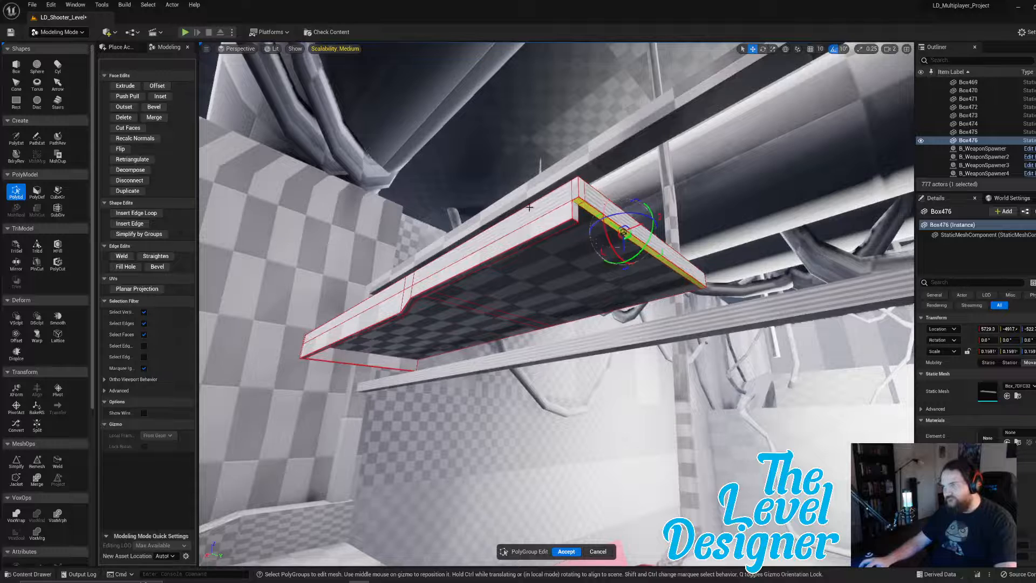
left_click(125, 86)
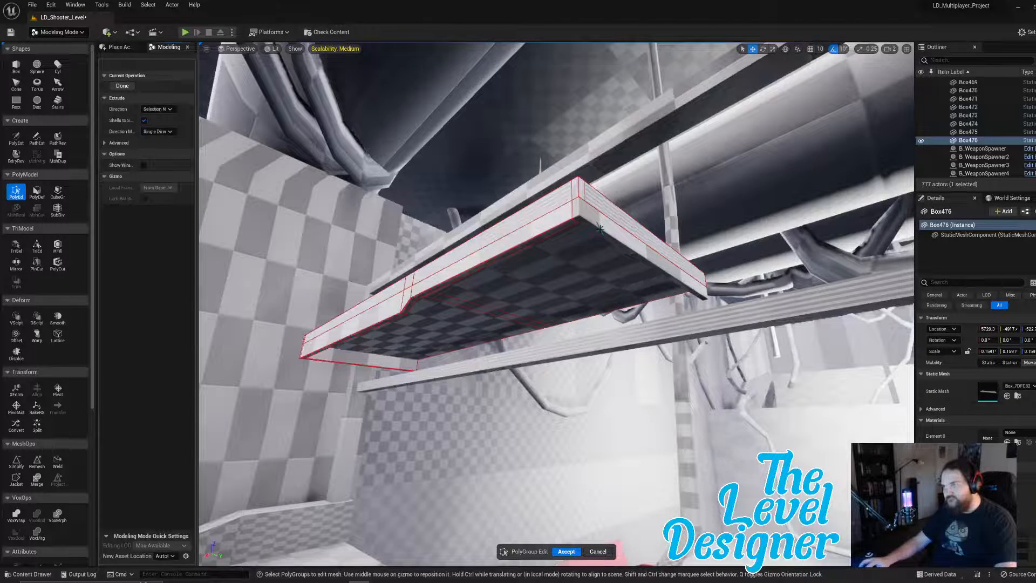
left_click(600, 229)
mouse_move(610, 245)
right_mouse_down()
mouse_move(612, 259)
mouse_move(612, 242)
right_mouse_up()
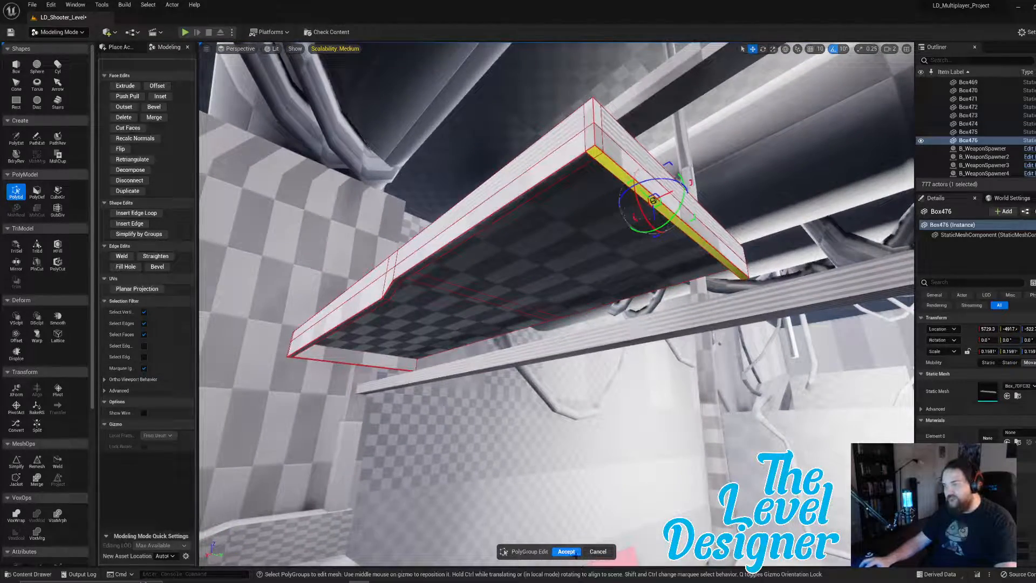
left_click(566, 551)
Place a 100 × 100 × 100 box by the shelf and scale it down uniformly to about 0.04.
mouse_move(569, 542)
right_mouse_down()
mouse_move(564, 558)
mouse_move(558, 545)
right_mouse_up()
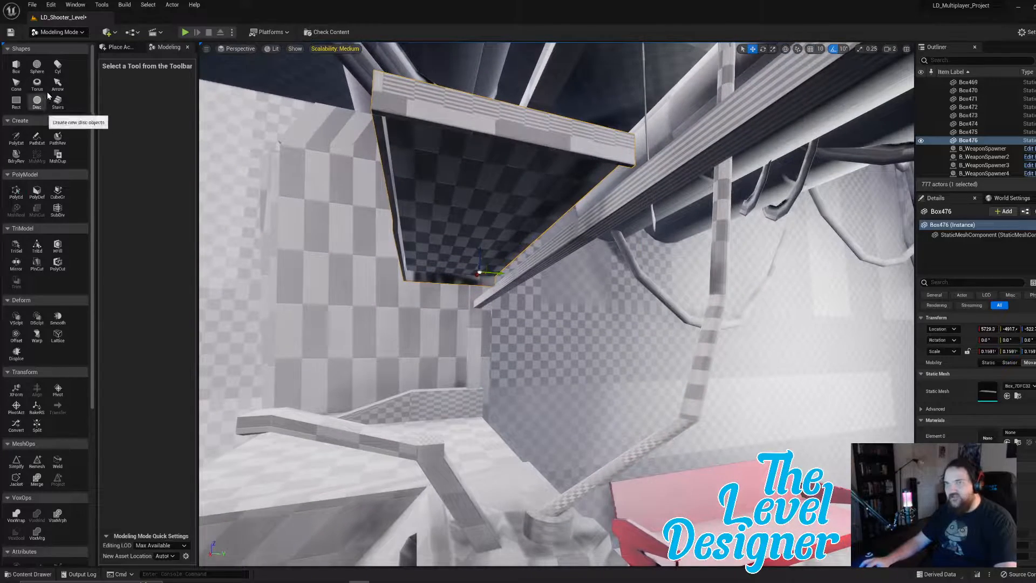
left_click(16, 66)
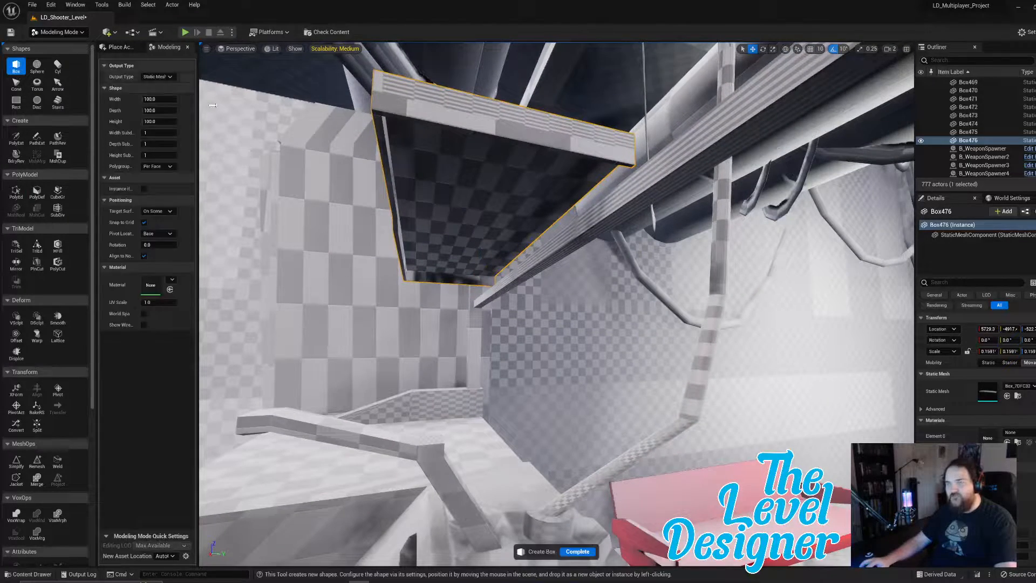
scroll(562, 201, "up", 5)
left_click(560, 232)
right_click_drag(586, 342, 588, 344)
left_click(577, 552)
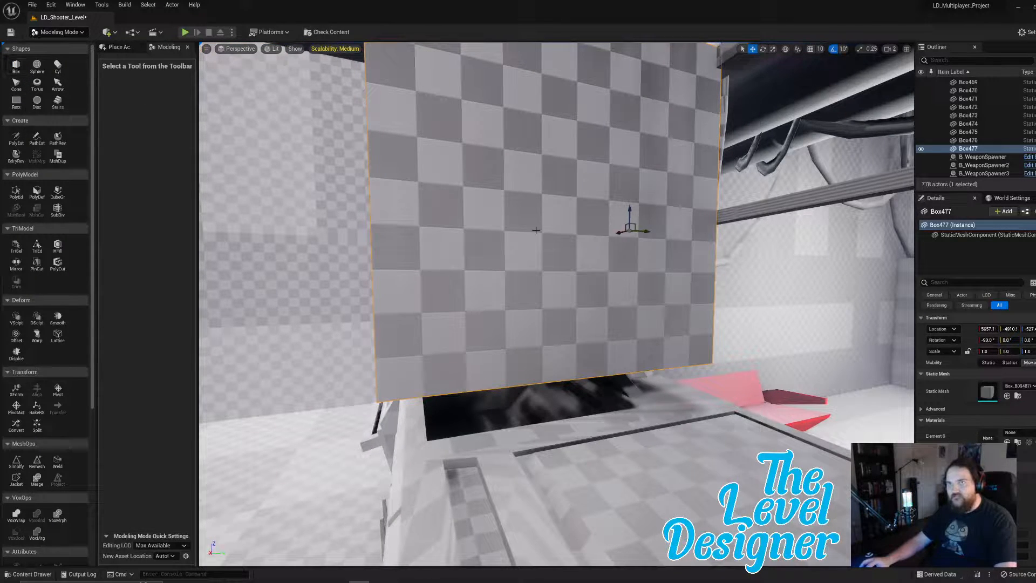
key("e")
key("r")
left_click_drag(630, 231, 595, 251)
key("w")
Move the small box along and down onto the crossbar below the shelf, at an X location of about 5643.
right_click_drag(594, 251, 747, 231)
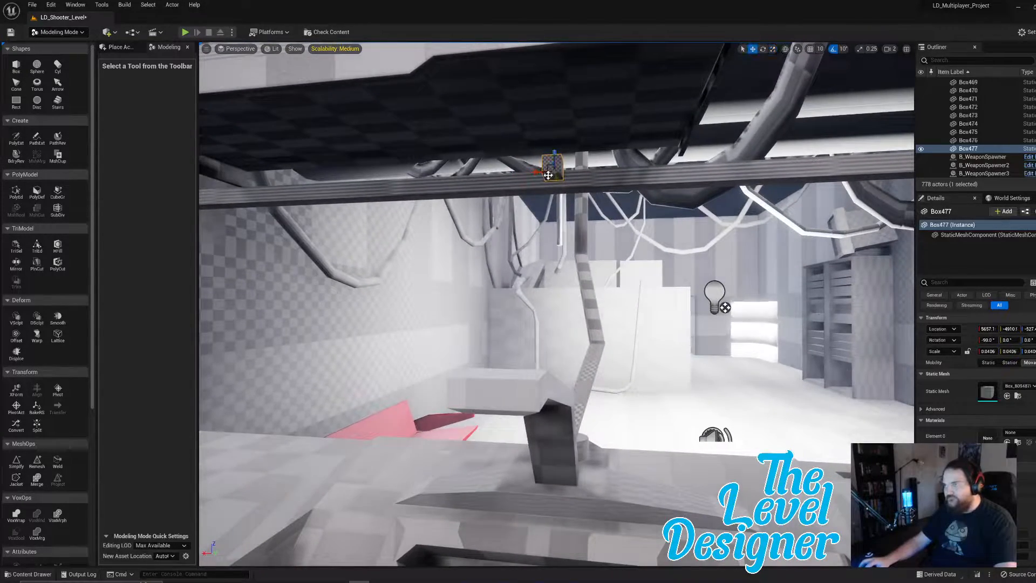
left_click_drag(536, 172, 590, 170)
key("w")
right_click_drag(589, 171, 608, 186)
key("d")
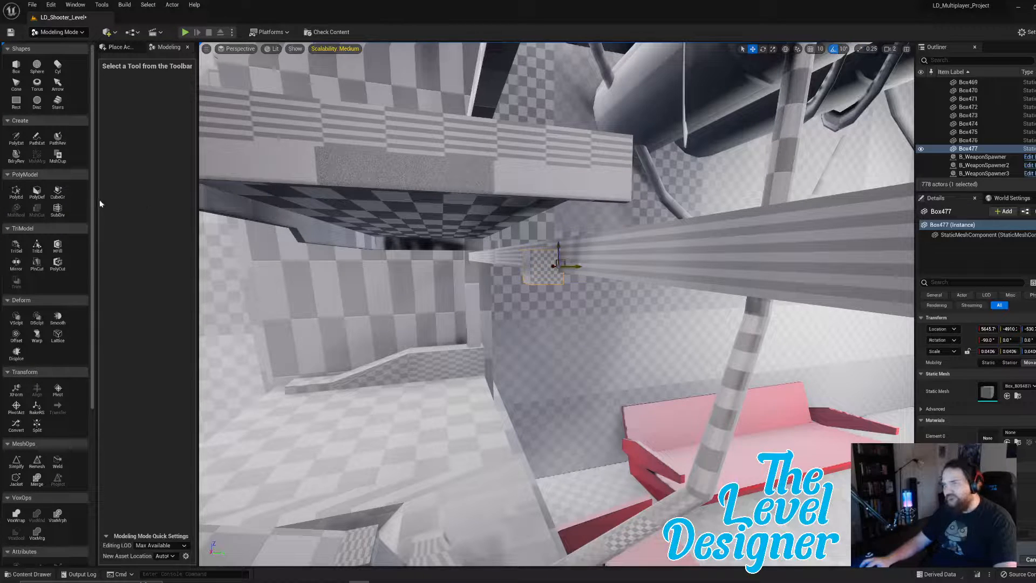
Raise the small box's top face close to the shelf's underside and extrude a thin top segment from it.
left_click(16, 192)
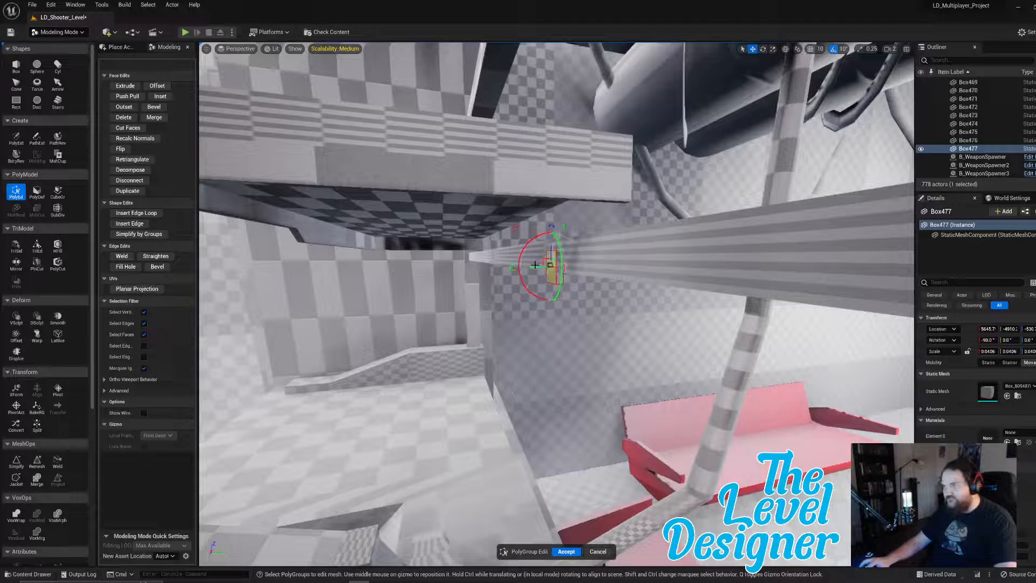
right_click_drag(554, 264, 640, 229)
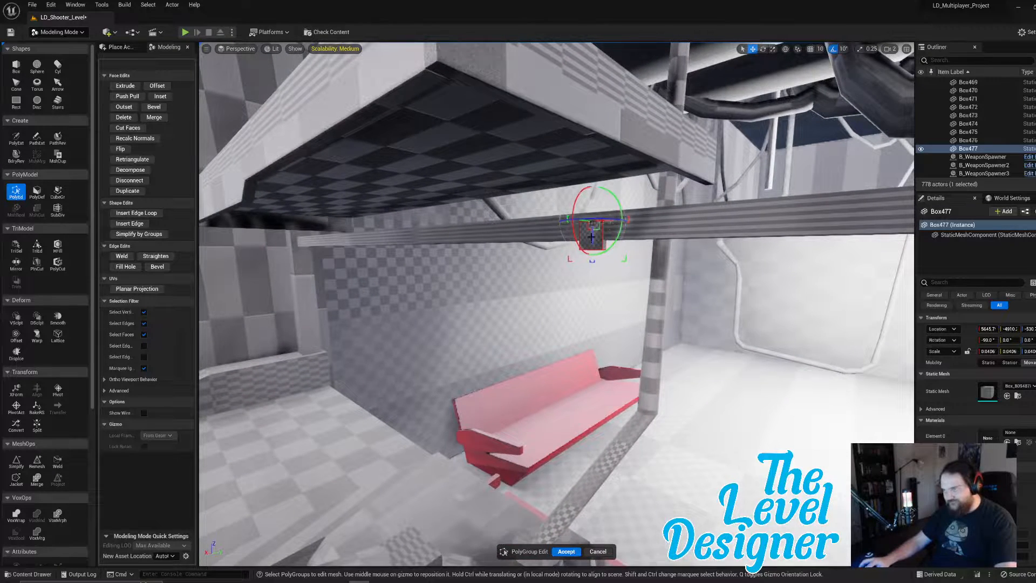
left_click_drag(592, 238, 585, 199)
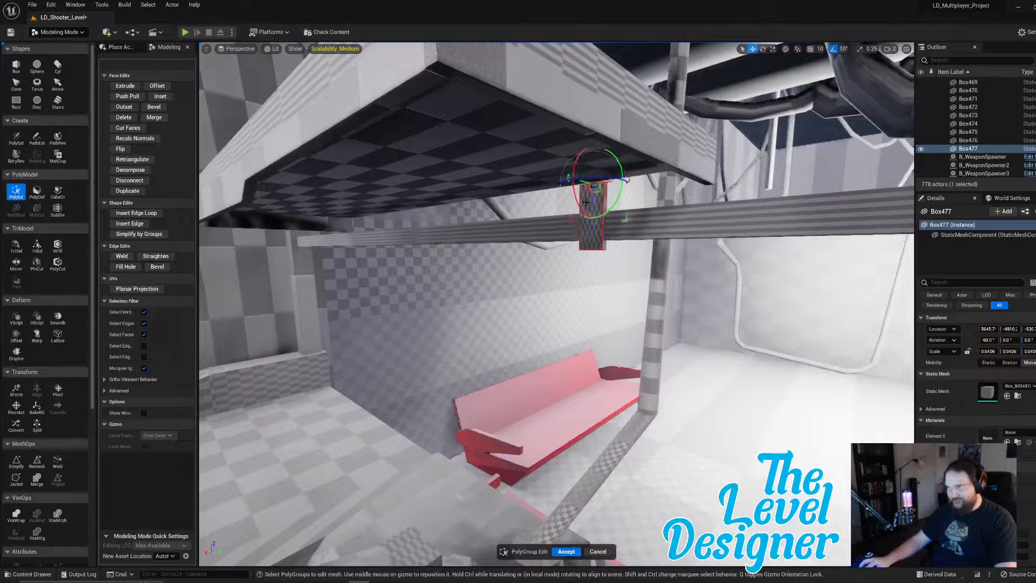
left_click(125, 85)
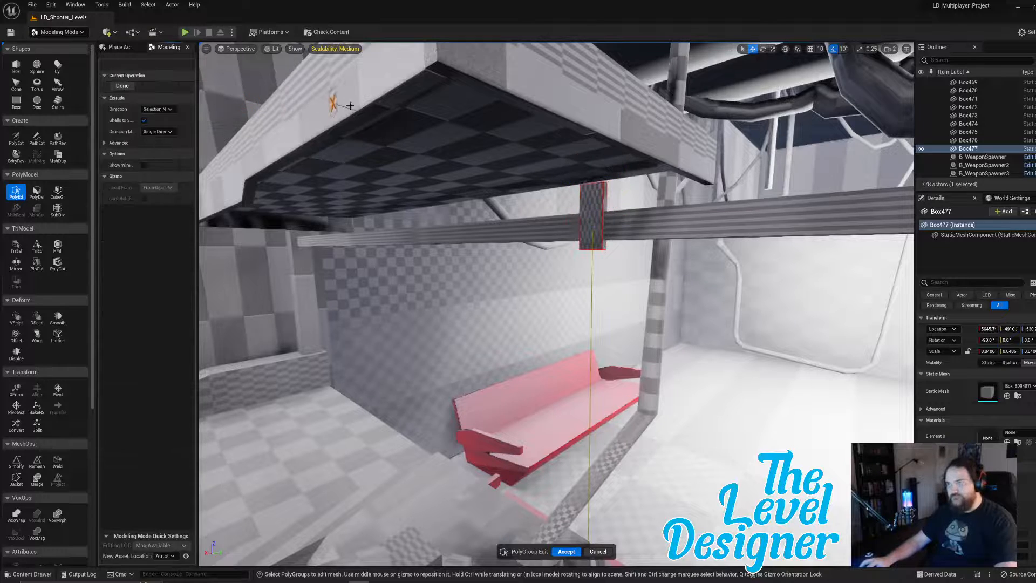
left_click(609, 177)
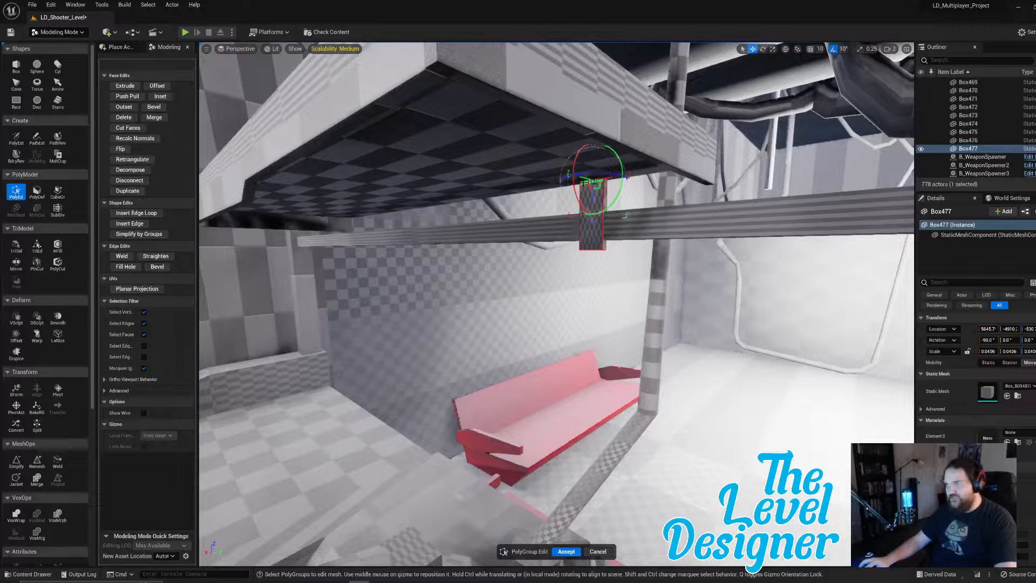
Extrude the thin top segment's side face outward beneath the shelf as the bracket's horizontal arm.
left_click(127, 76)
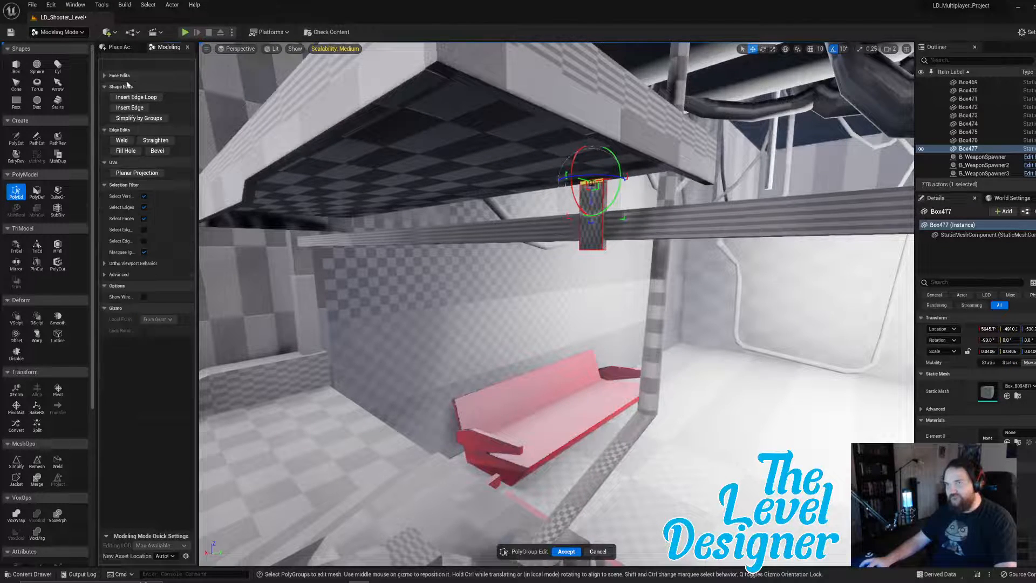
right_click_drag(567, 201, 534, 186)
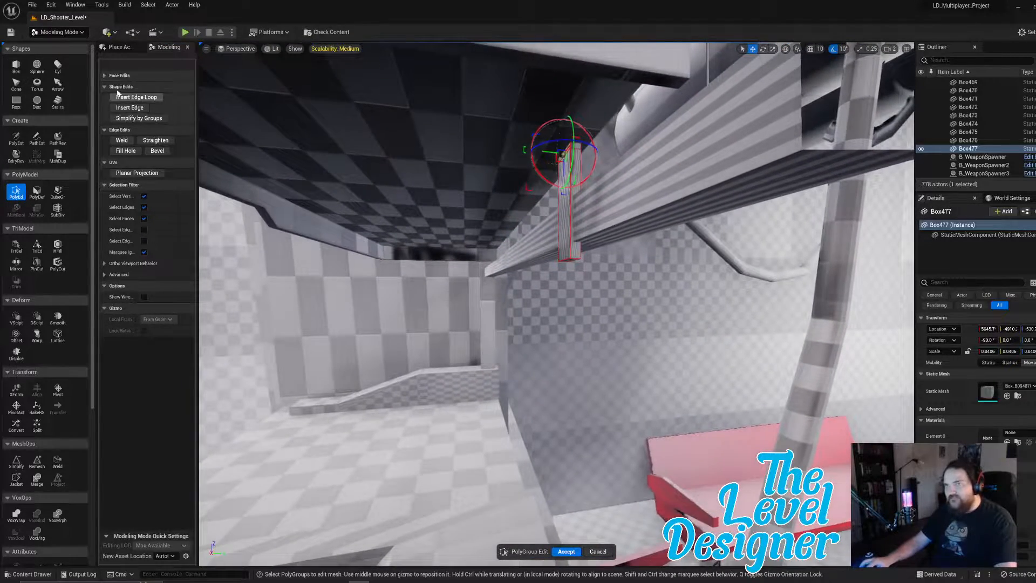
left_click(112, 76)
left_click(122, 87)
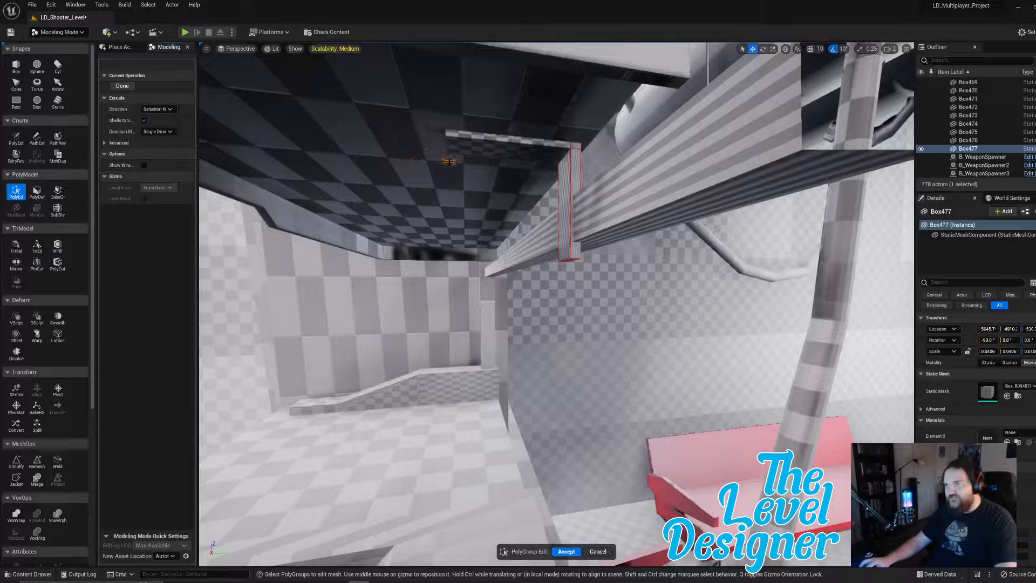
left_click(423, 158)
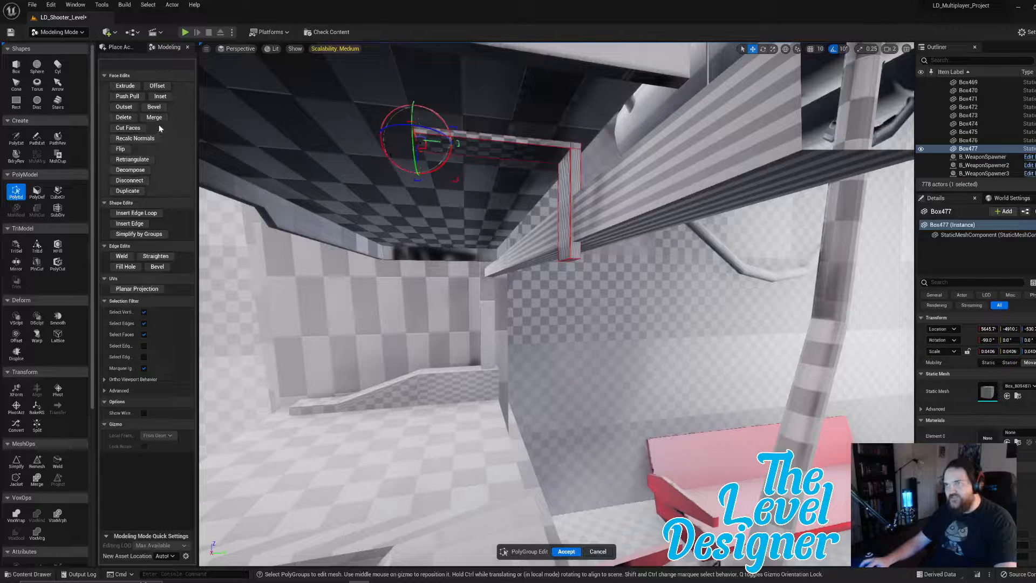
Insert edge loops low on the bracket's upright and extrude the narrow face band outward as a second, shorter arm.
left_click(136, 213)
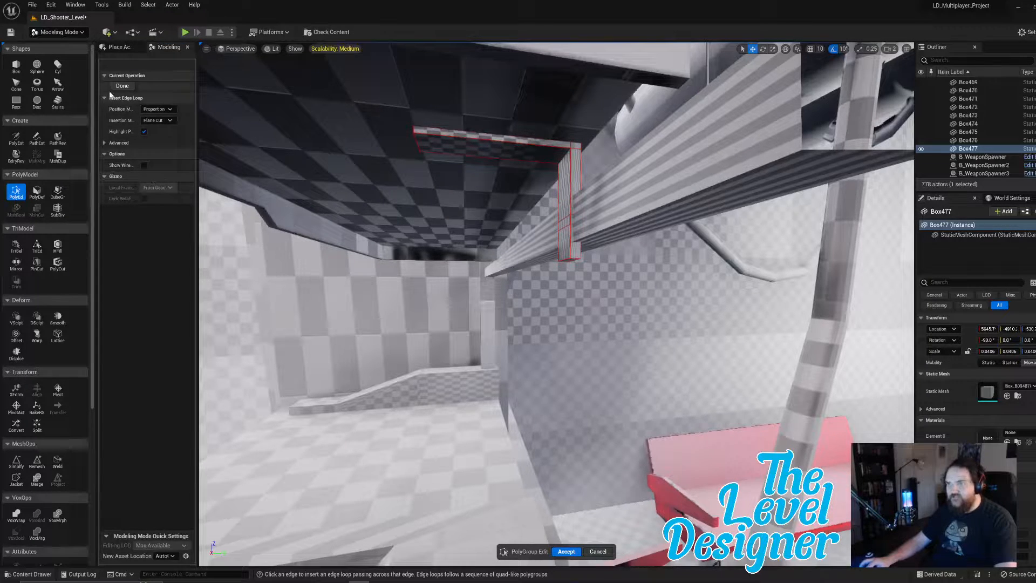
left_click(122, 86)
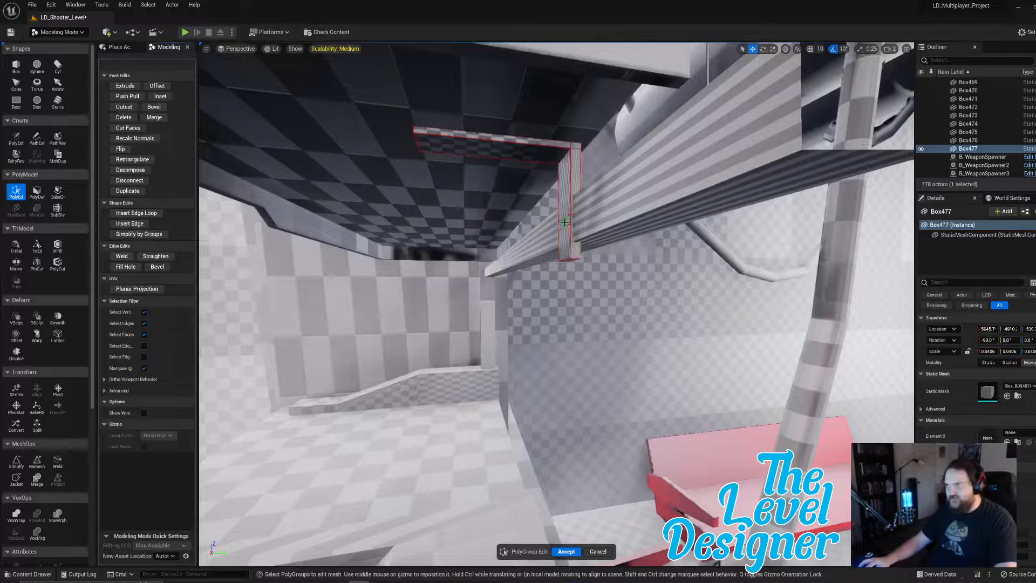
left_click(125, 85)
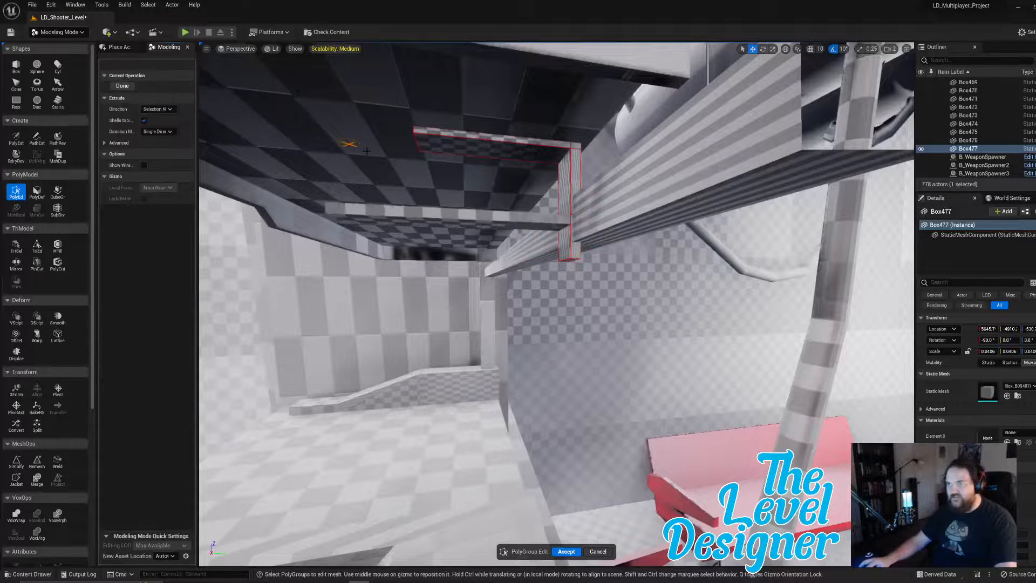
left_click(465, 211)
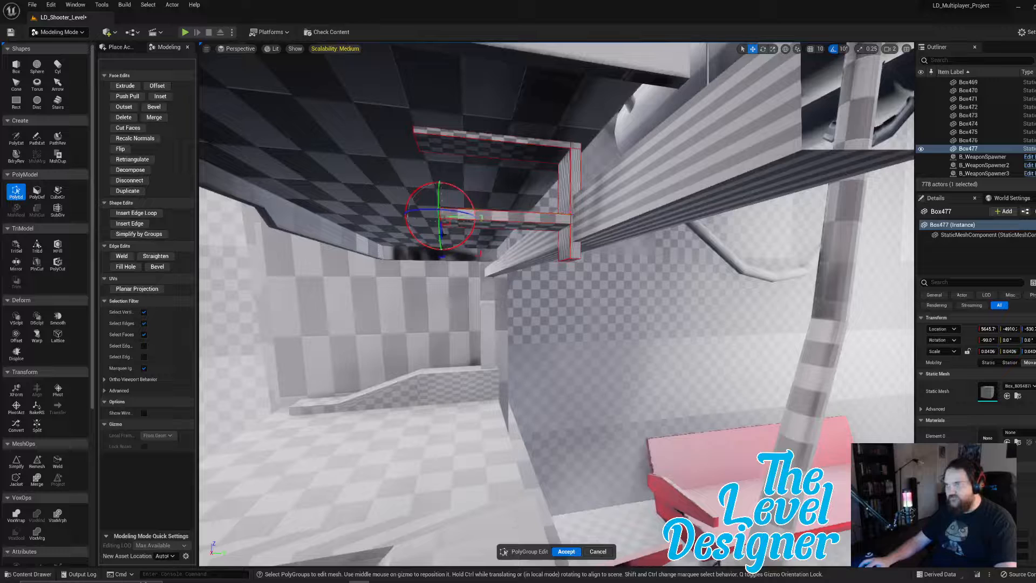
Raise the lower arm's end up to the upper arm to form a diagonal brace, and accept the PolyGroup edit.
right_click_drag(668, 249, 668, 249)
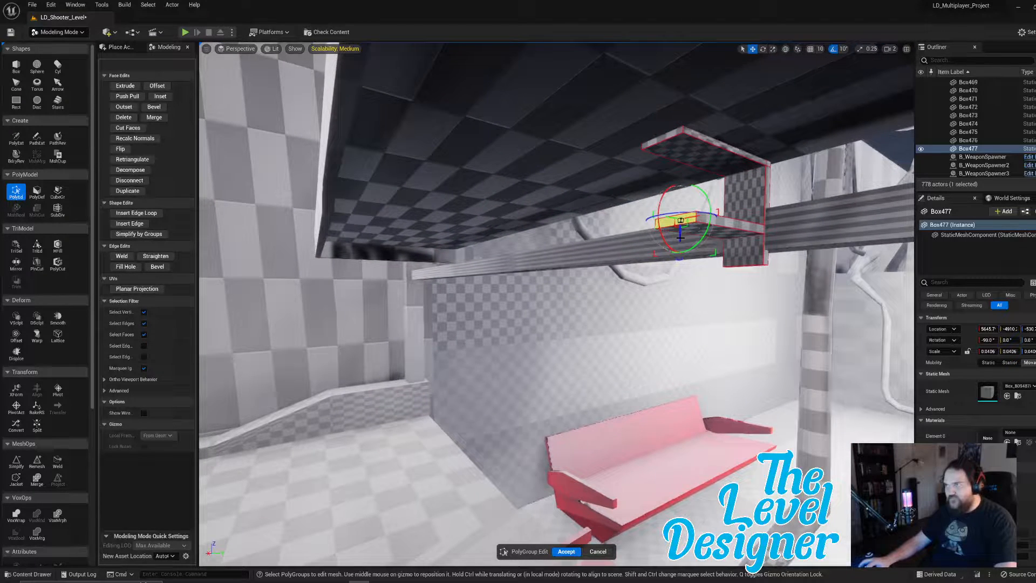
left_click_drag(680, 238, 683, 143)
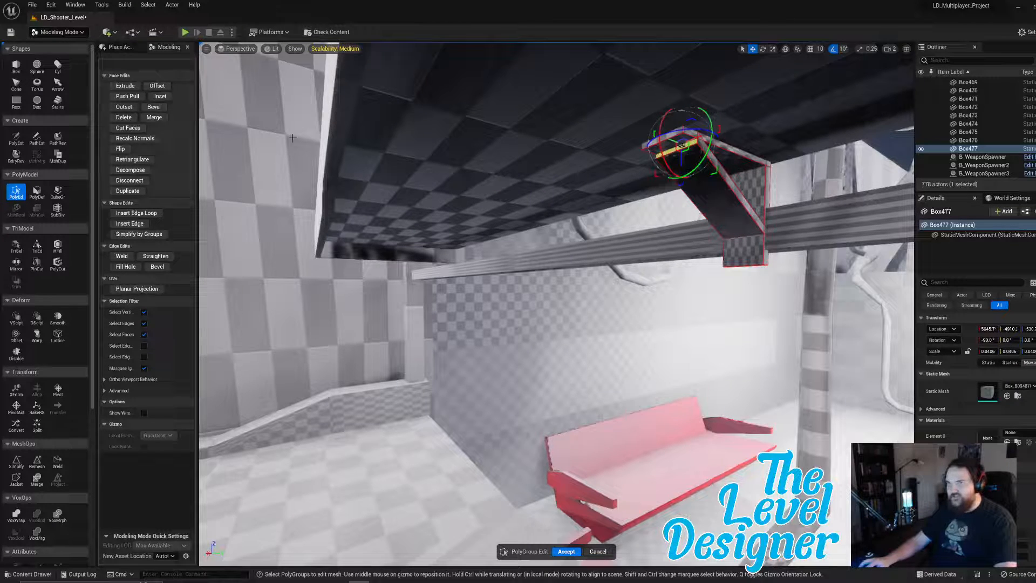
scroll(597, 544, "down", 5)
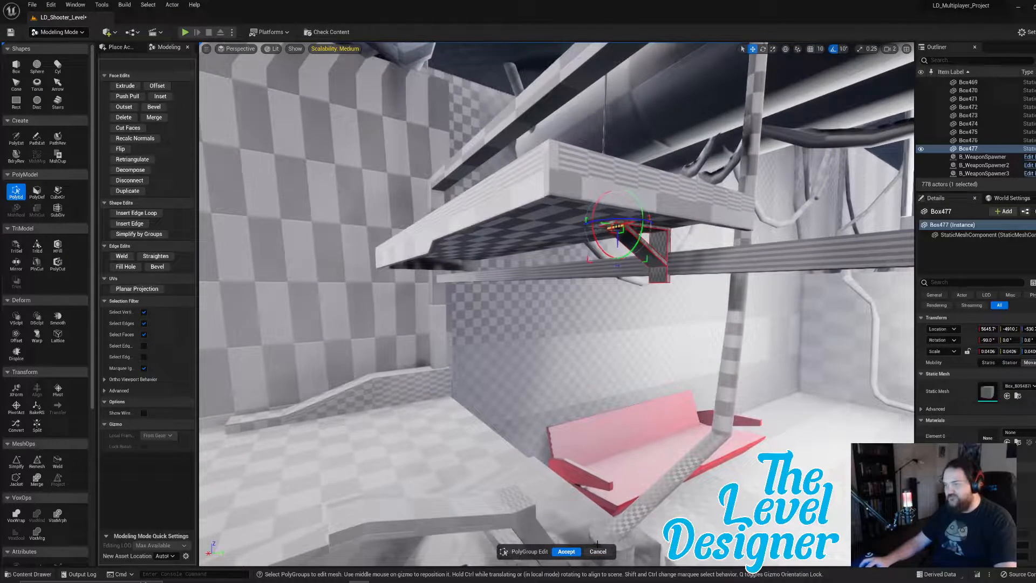
left_click(566, 550)
Duplicate the bracket and move the copy along the crossbar to the shelf's other end, at X about 5725.
right_click_drag(565, 550, 666, 546)
right_click_drag(720, 319, 711, 307)
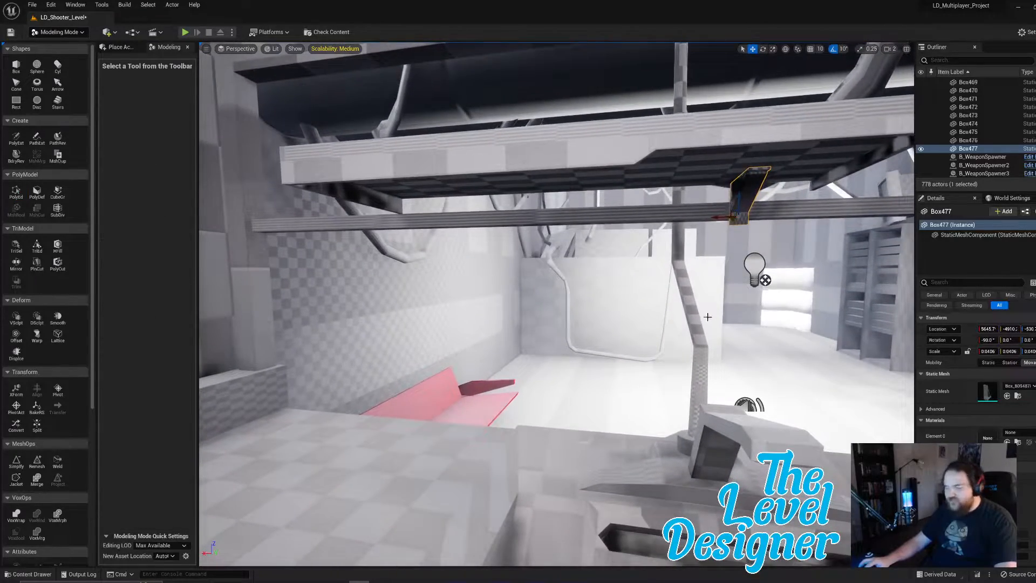
key("ctrl+d")
left_click_drag(703, 219, 428, 235)
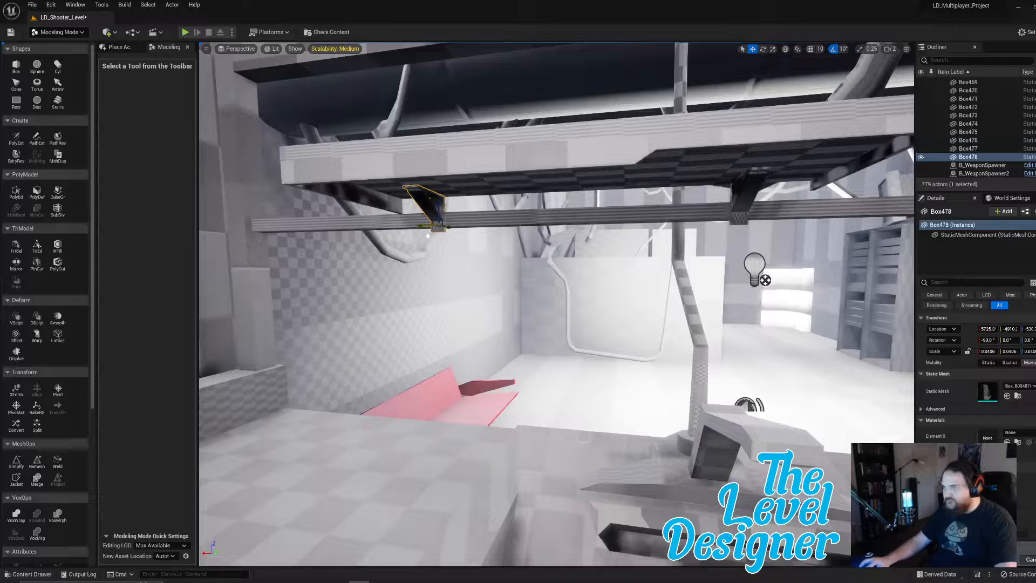
Select the shelf together with both brackets and lower them slightly on the crossbar.
left_click(743, 196, "ctrl")
left_click(725, 222, "ctrl")
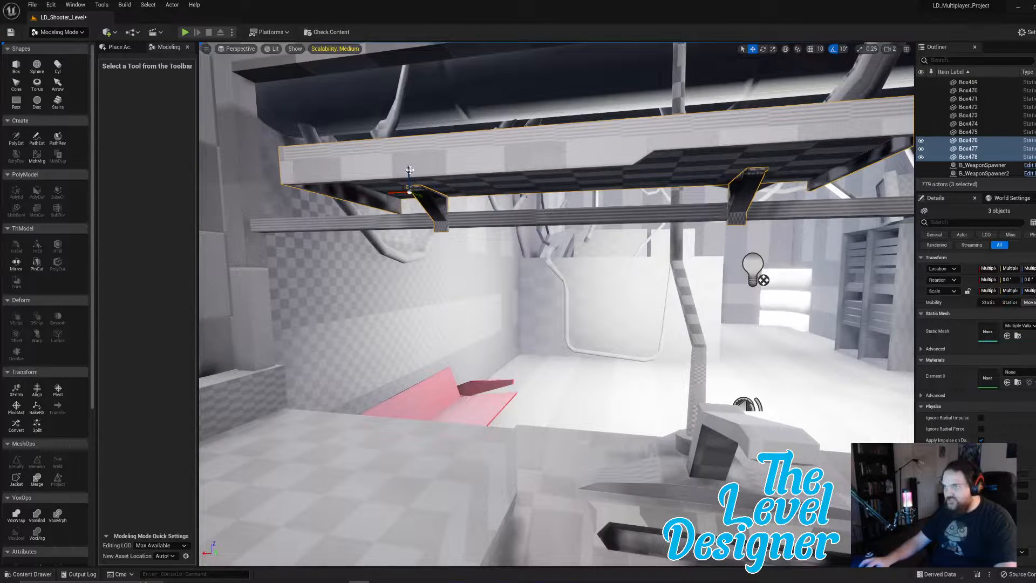
left_click_drag(410, 170, 417, 185)
Duplicate the shelf with its two brackets and move the copy along the crossbar to the opposite end of the counter.
right_click_drag(422, 184, 567, 271)
key("ctrl+d")
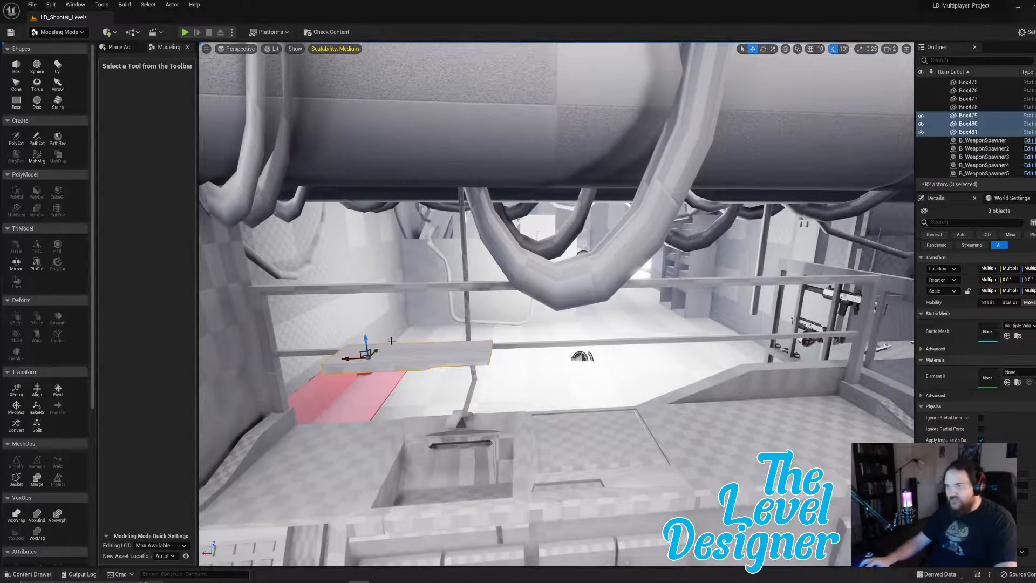
left_click_drag(344, 360, 691, 345)
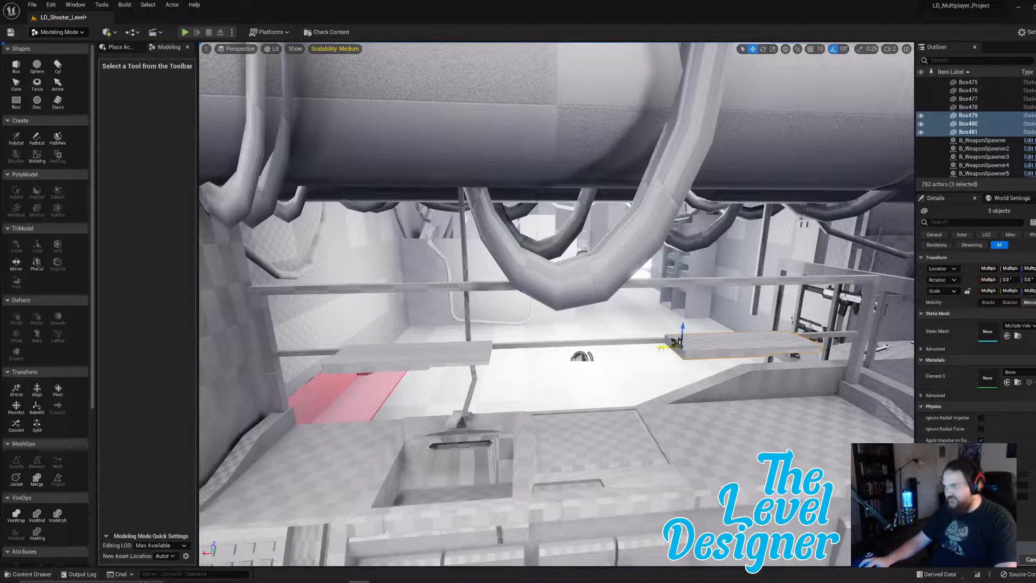
Set the viewport camera speed to 4.
right_click_drag(660, 348, 381, 286)
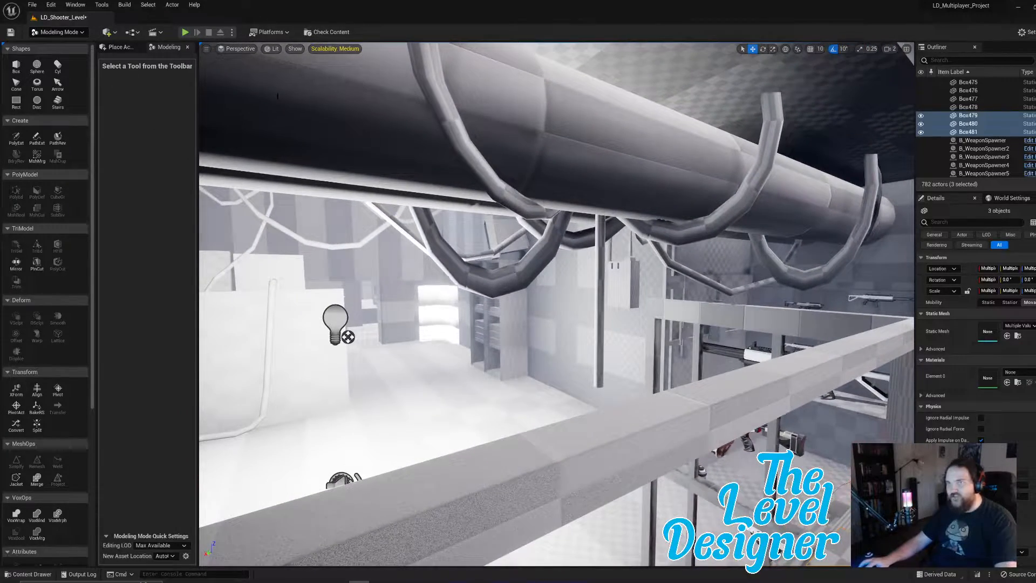
left_click(888, 49)
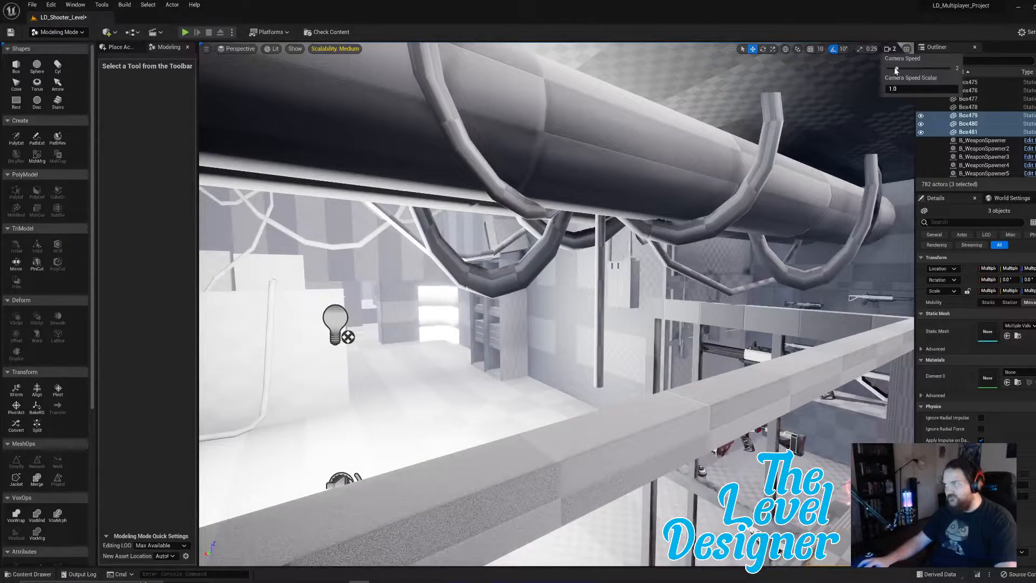
left_click(890, 51)
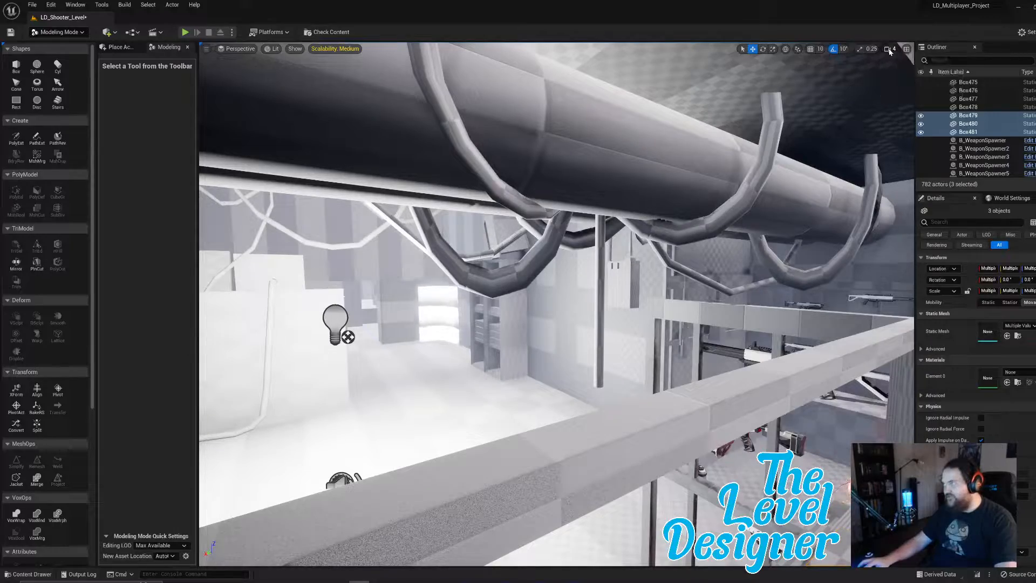
Select two differently shaped bottles on the middle shelf of the bar's bottle cabinet and duplicate them.
right_click_drag(701, 227, 724, 240)
right_click_drag(609, 333, 599, 334)
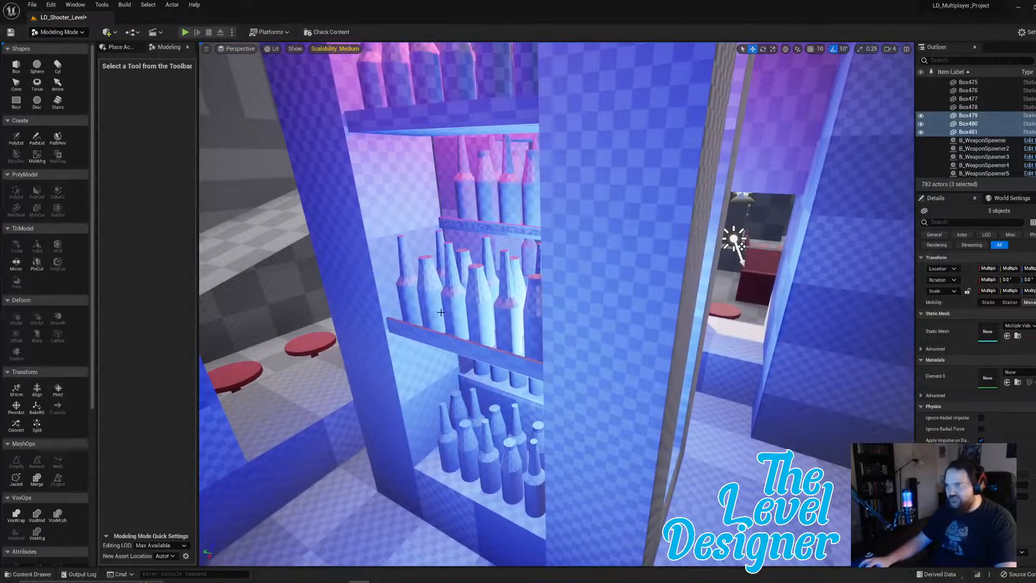
left_click(512, 305)
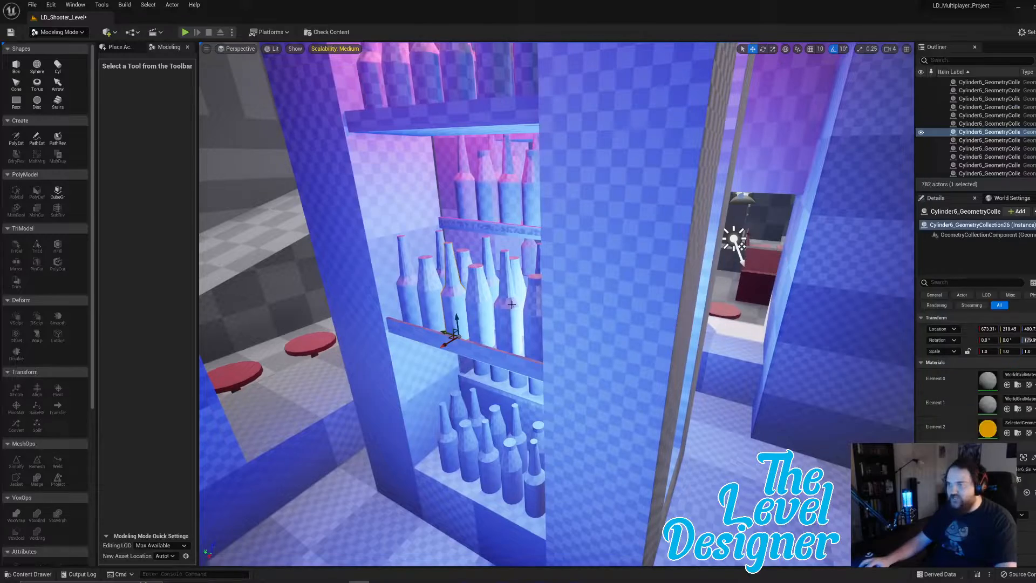
left_click(480, 306, "ctrl")
right_click_drag(481, 305, 459, 288)
key("ctrl+d")
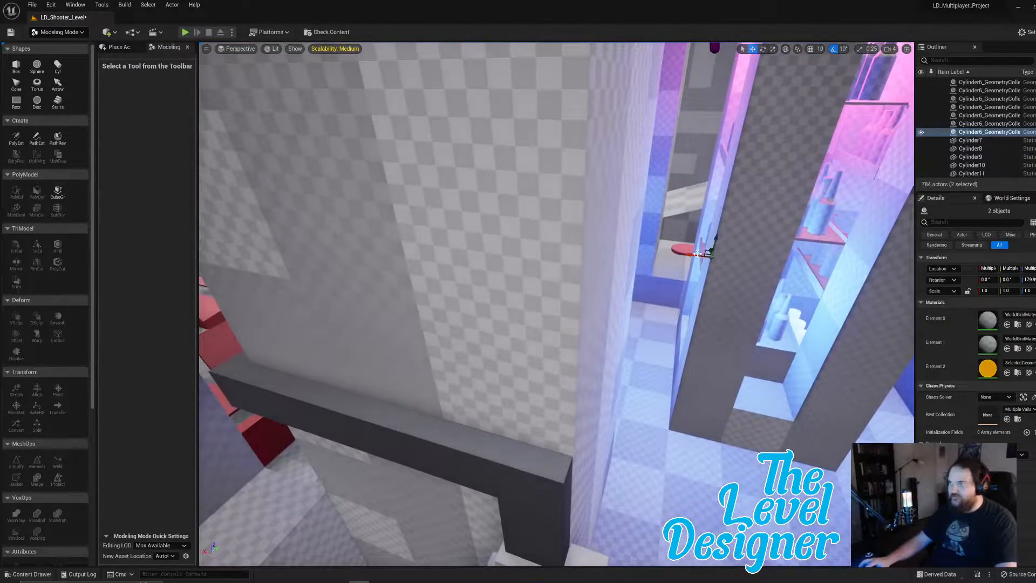
Move the two copied bottles out of the bar and across the level, up over the rooftop.
left_click_drag(421, 227, 485, 219)
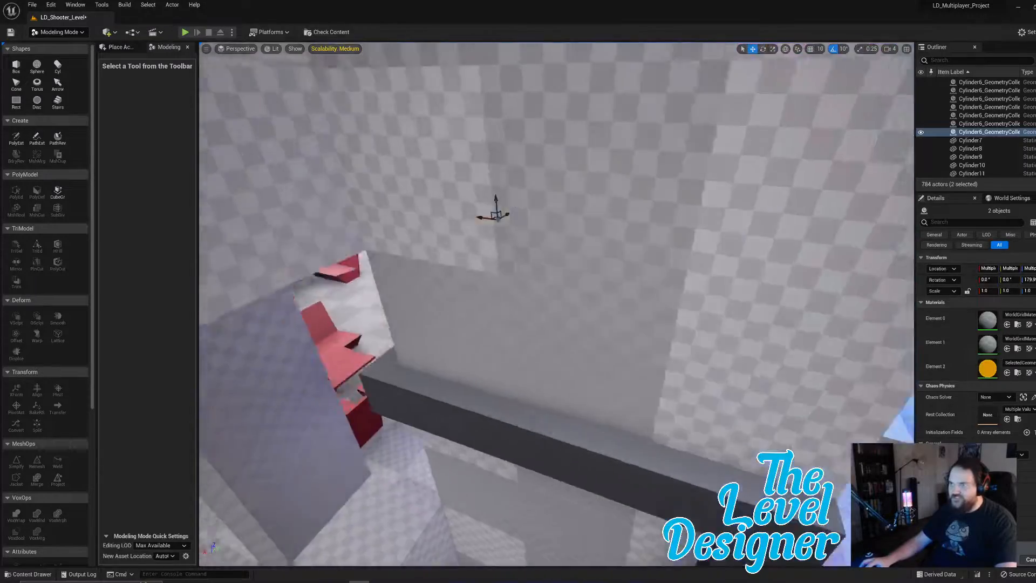
right_click_drag(682, 290, 512, 291)
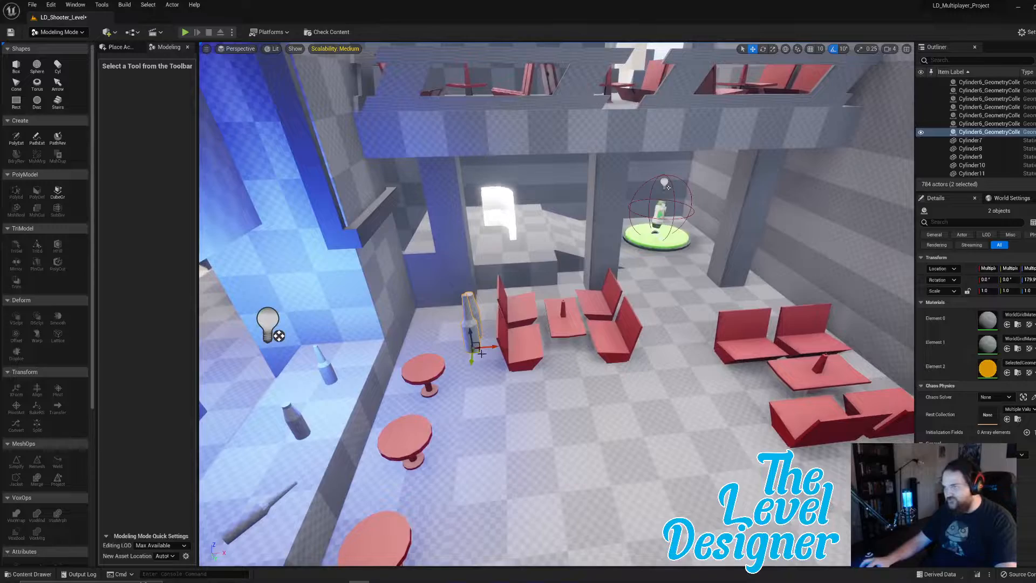
left_click_drag(478, 352, 913, 150)
mouse_move(708, 308)
right_mouse_down()
mouse_move(853, 302)
mouse_move(831, 286)
mouse_move(708, 307)
right_mouse_up()
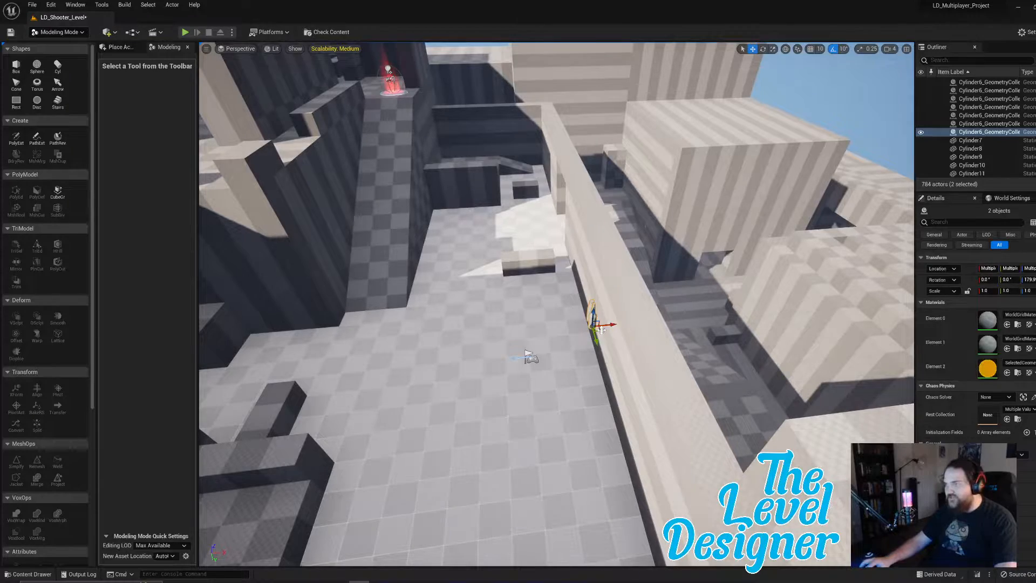
left_click_drag(677, 265, 688, 166)
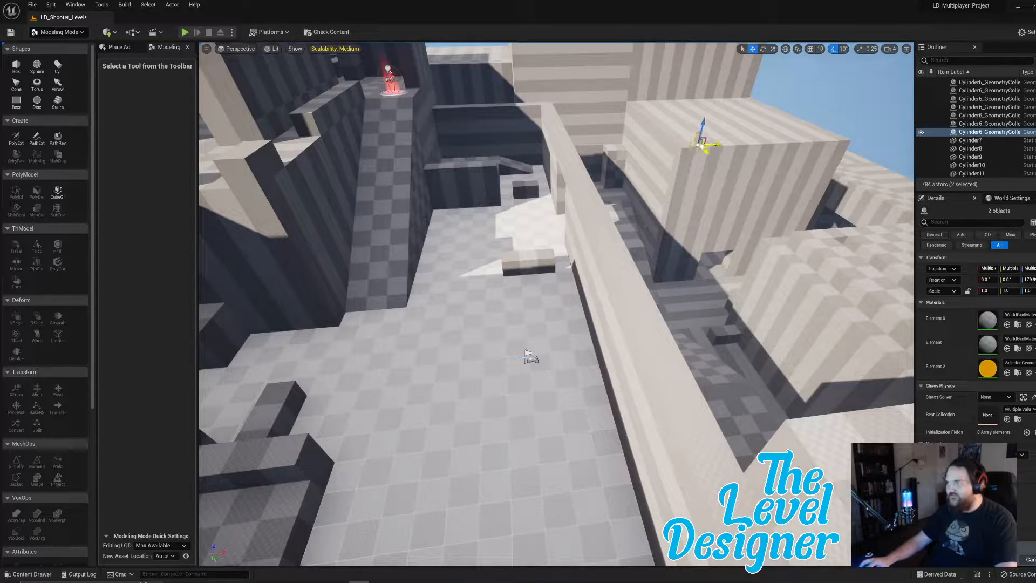
right_click_drag(703, 147, 536, 404)
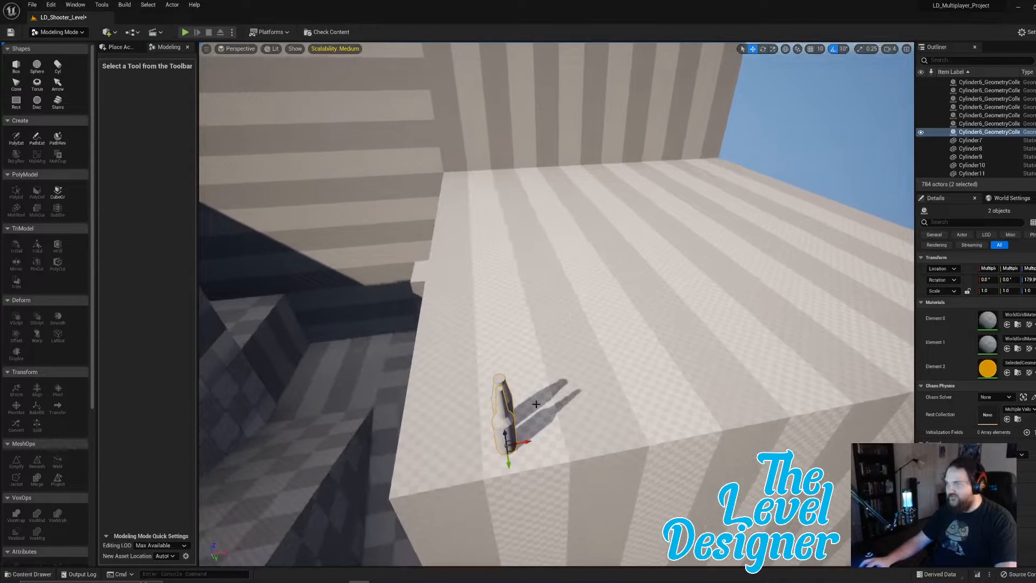
left_click_drag(512, 450, 553, 375)
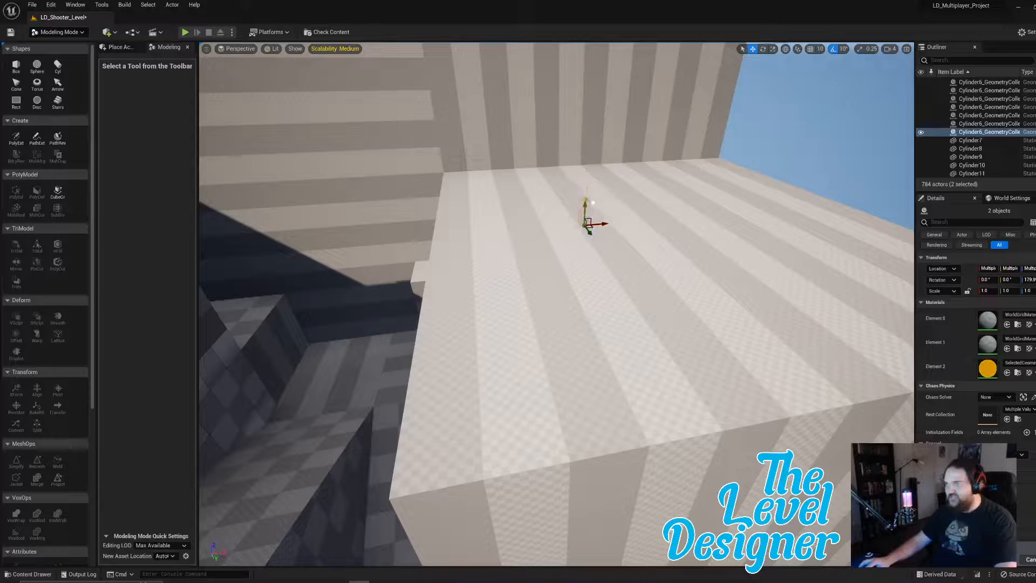
Bring the two copied bottles into the kitchen room and place them on the counter near the railing end.
right_click_drag(594, 261, 601, 206)
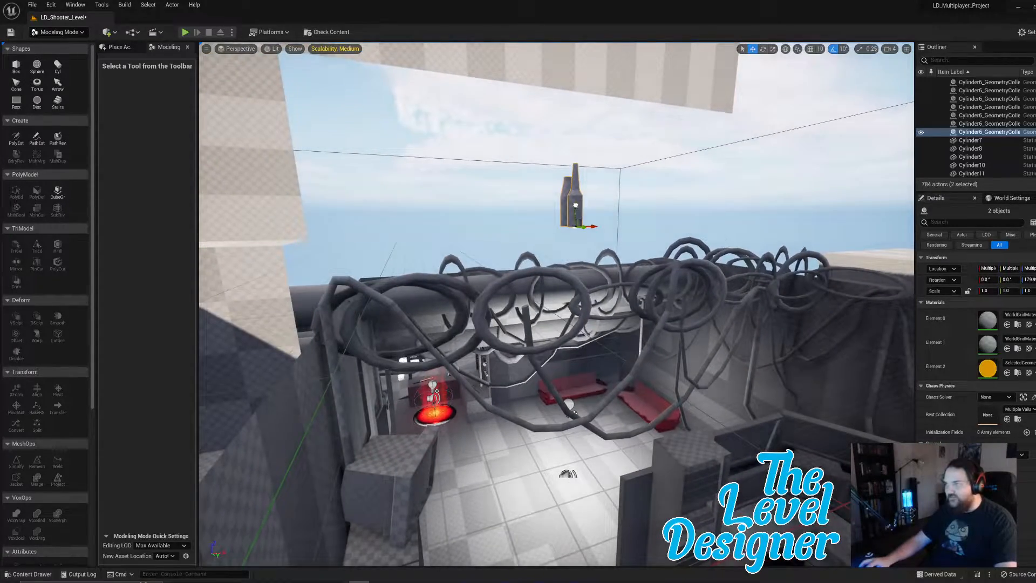
right_click_drag(571, 481, 526, 367)
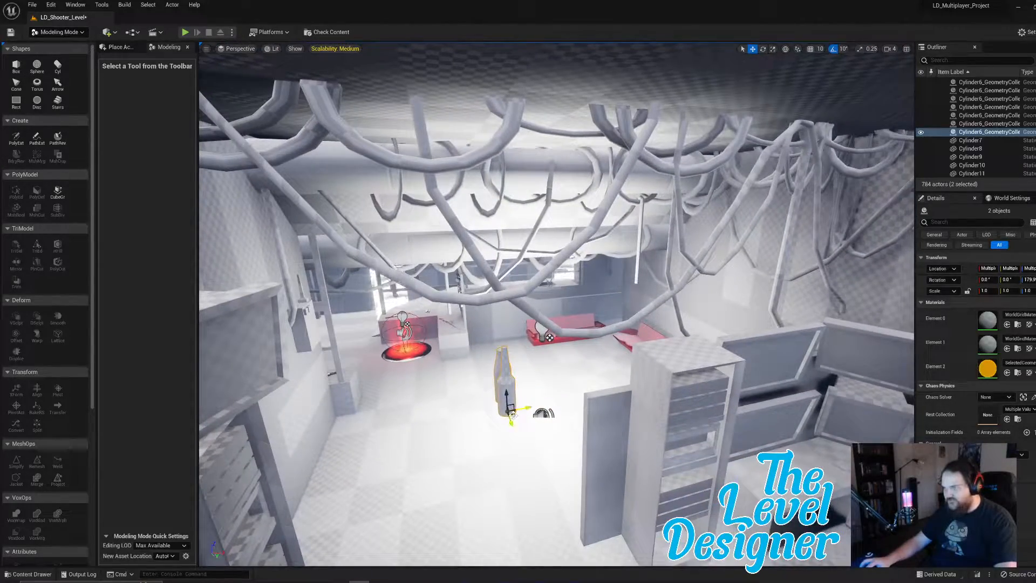
left_click_drag(507, 396, 505, 297)
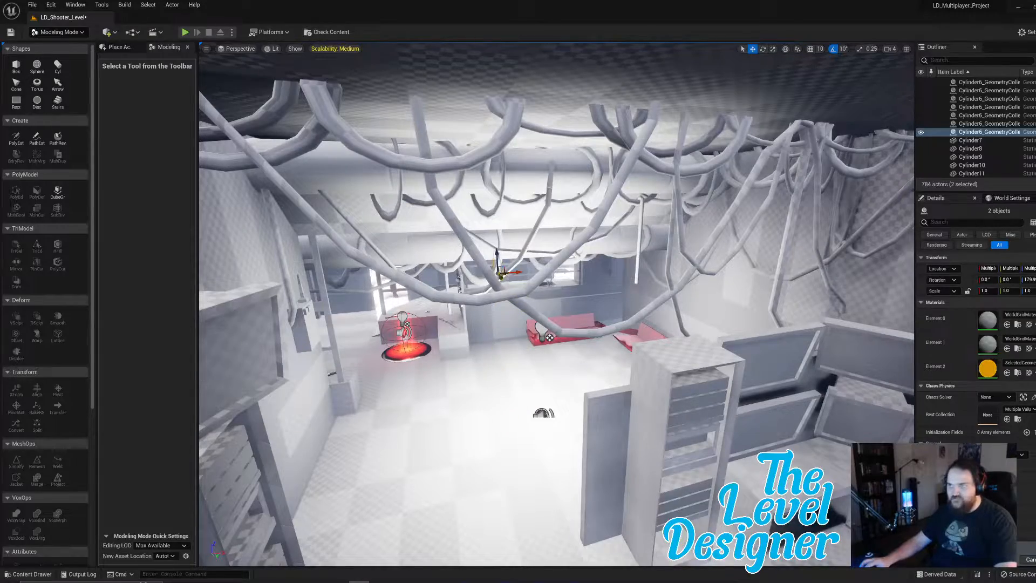
right_click_drag(505, 297, 638, 206)
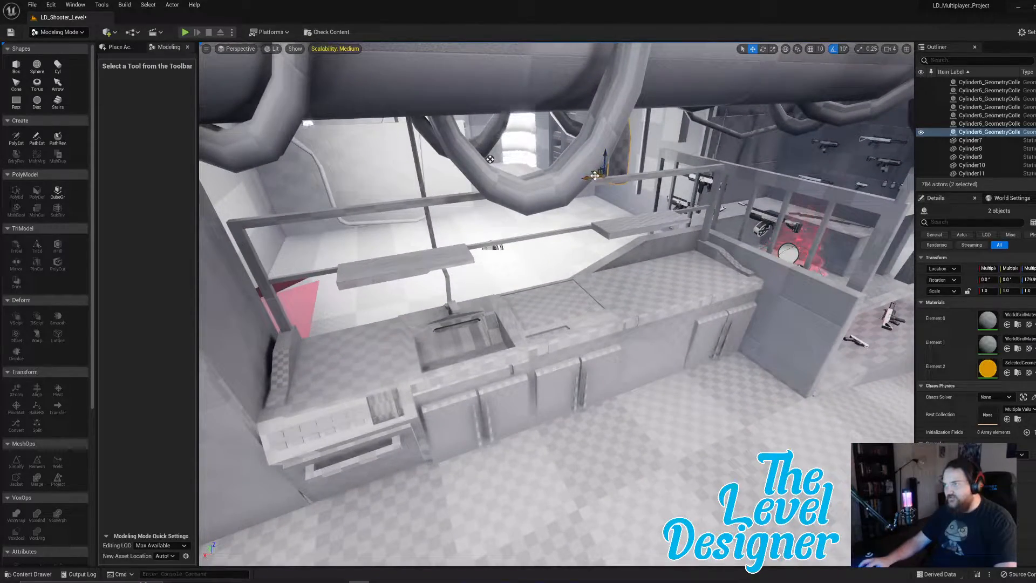
left_click_drag(600, 171, 635, 296)
Raise the wide-necked bottle off the counter and move it onto the railing-side shelf, at X about 5405 and Y about -4926.
left_click(658, 302)
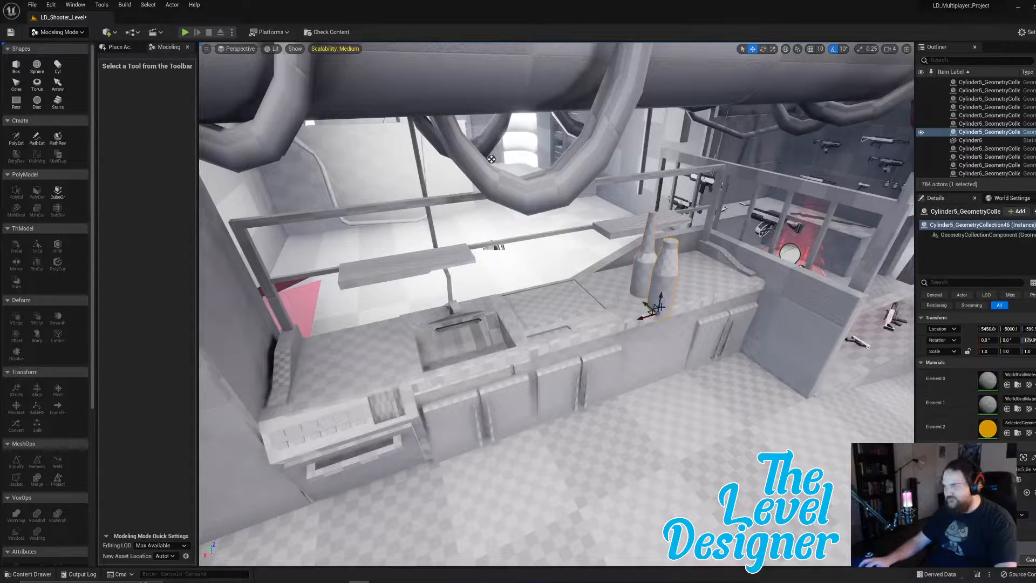
left_click_drag(660, 296, 663, 236)
right_click_drag(663, 236, 471, 308)
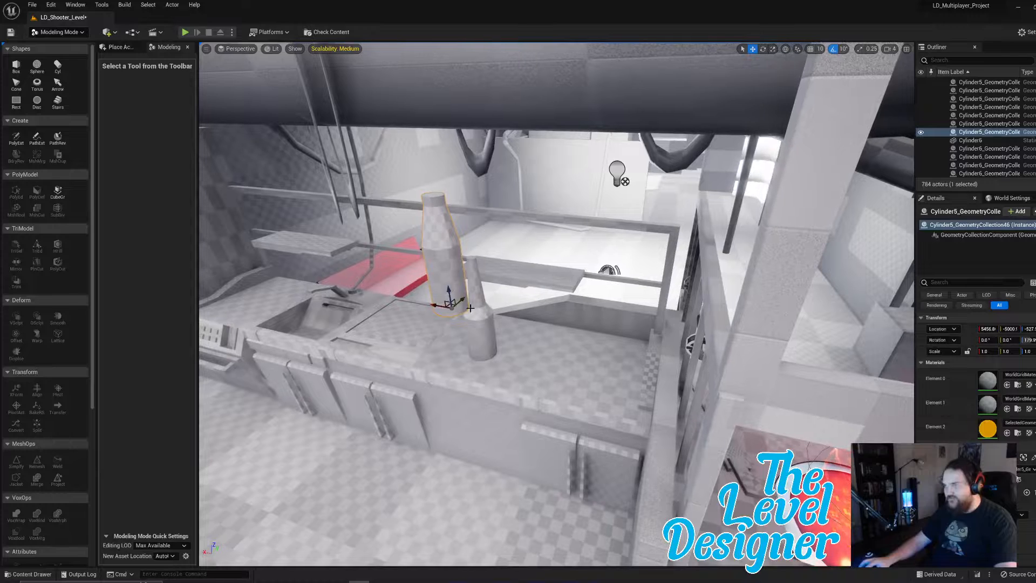
left_click_drag(460, 300, 542, 272)
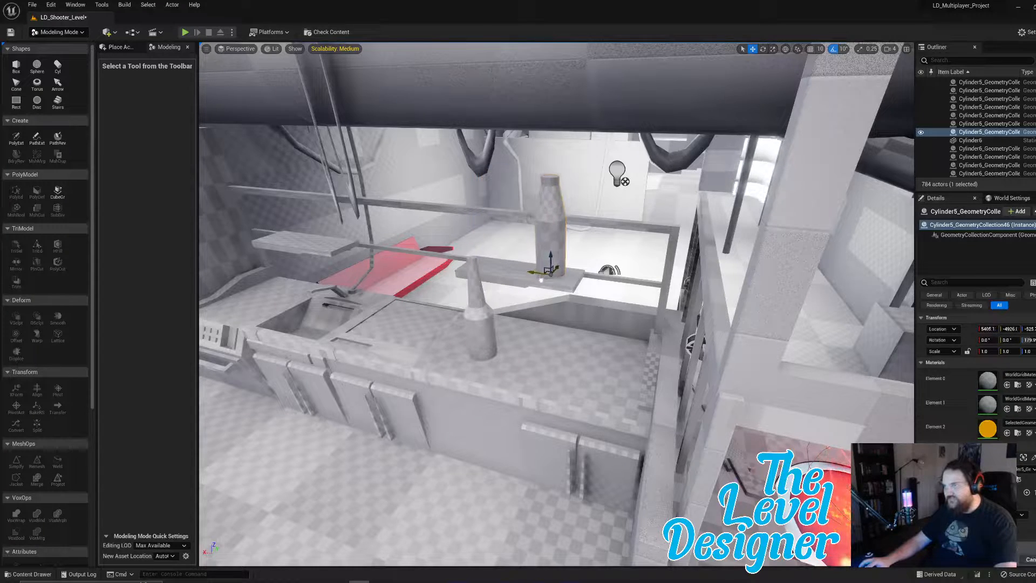
right_click_drag(542, 272, 532, 296)
Scale the wide-necked bottle uniformly to about 0.52 and reposition it on the shelf at X about 5396.
key("e")
key("r")
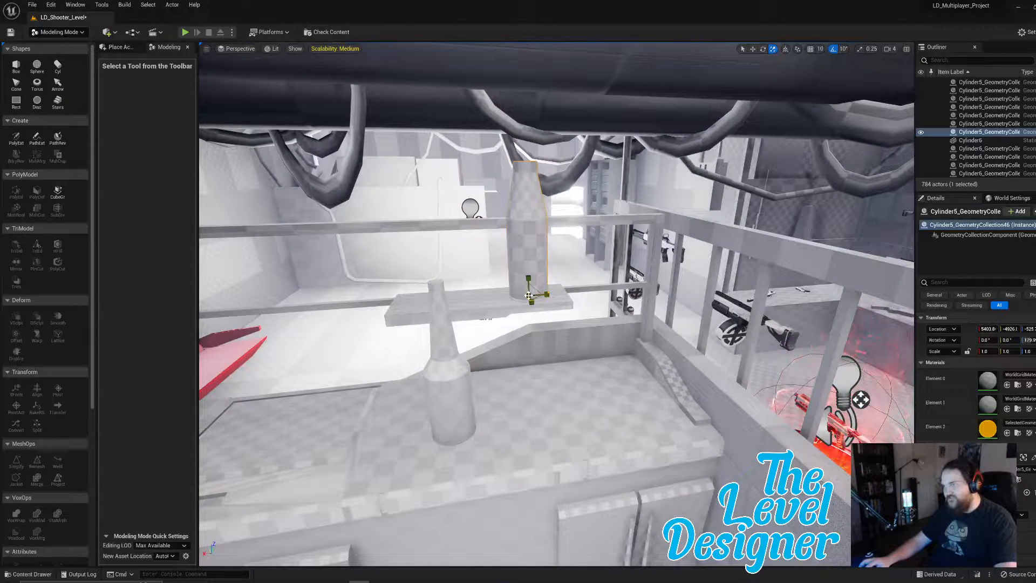
left_click_drag(529, 296, 517, 301)
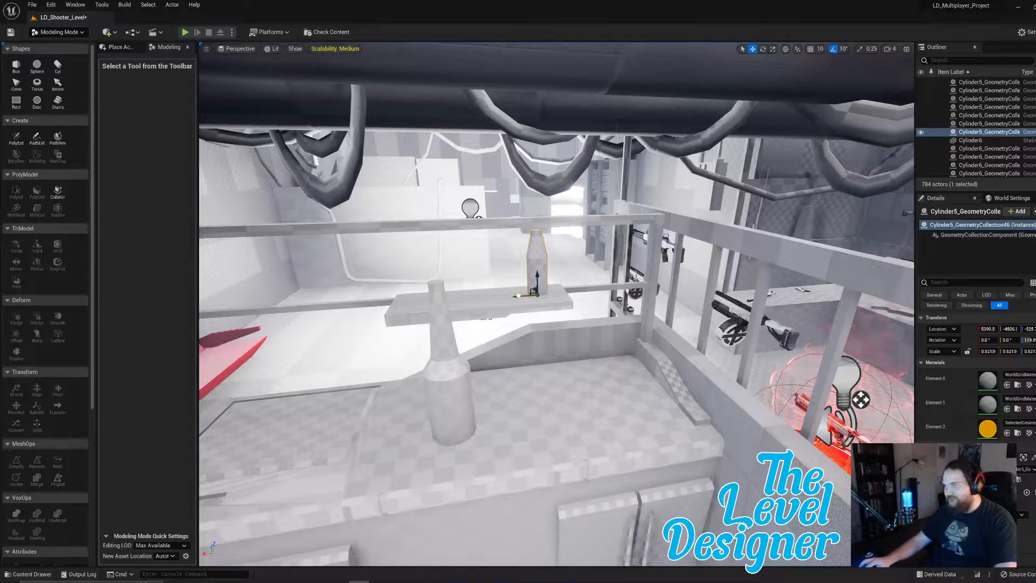
Scale the long-necked bottle on the counter uniformly to about 0.48.
left_click(462, 437)
key("r")
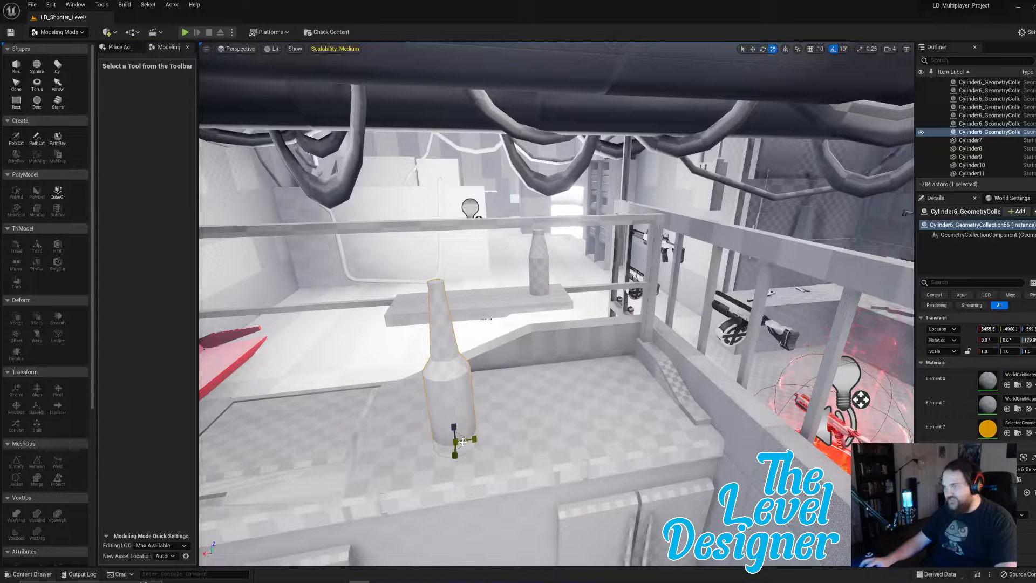
left_click_drag(456, 443, 448, 454)
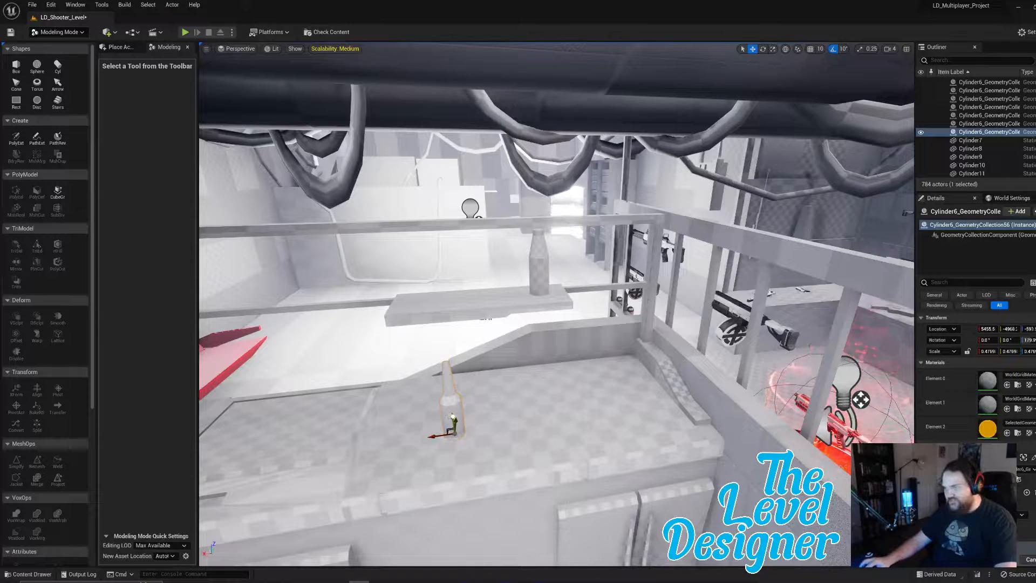
Move the long-necked bottle onto the shelf at Z about -524 and slide it closer to the wide-necked bottle.
key("a")
right_click_drag(473, 418, 642, 435)
left_click_drag(588, 394, 538, 293)
key("d")
right_click_drag(580, 308, 454, 315)
key("w")
right_click_drag(470, 210, 470, 204)
key("q")
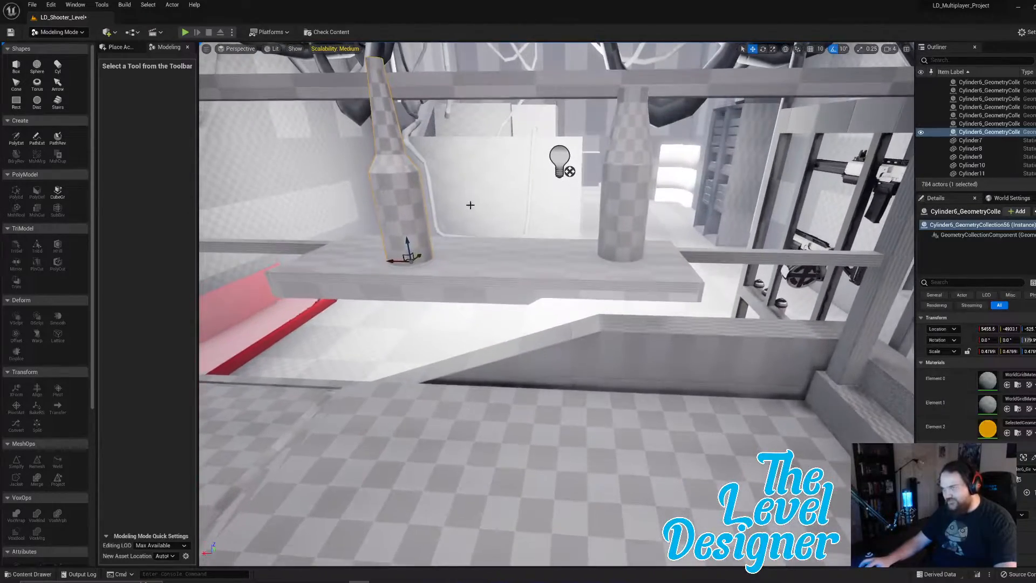
left_click_drag(407, 239, 407, 236)
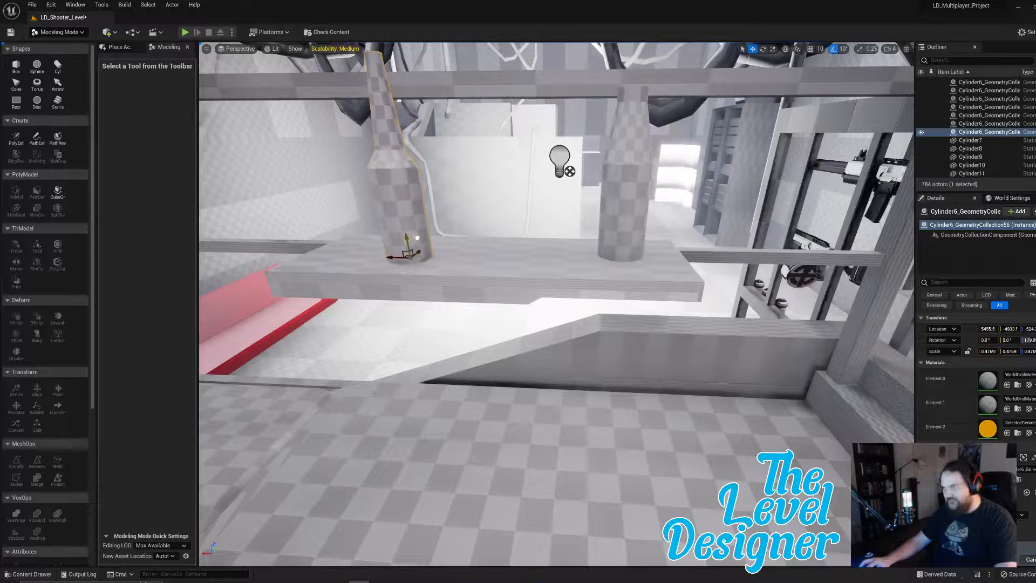
left_click_drag(393, 257, 461, 258)
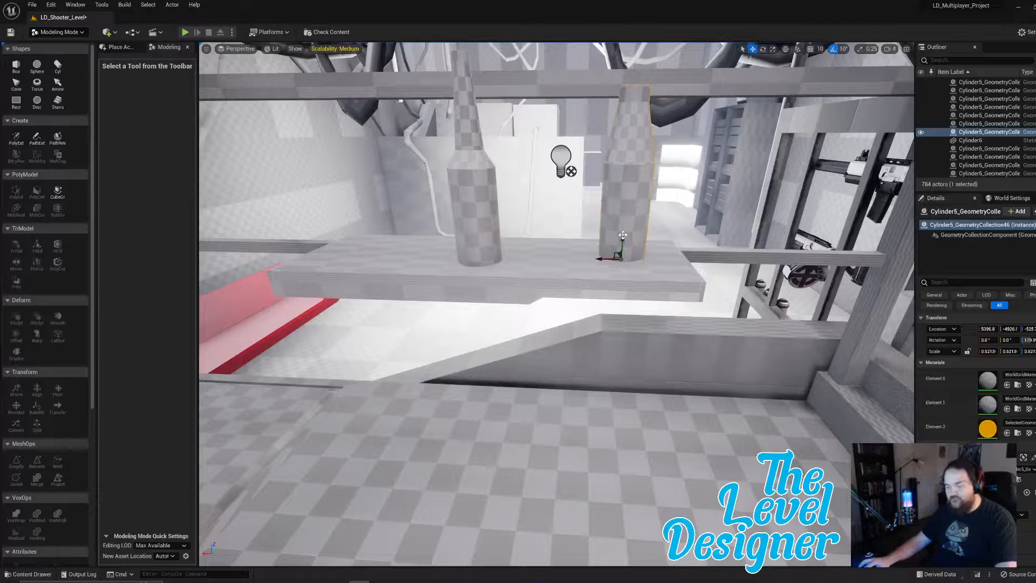
Duplicate the wide-necked bottle and place the copy on the long-necked bottle's other side, at X about 5462.
key("ctrl+d")
left_click_drag(607, 258, 393, 243)
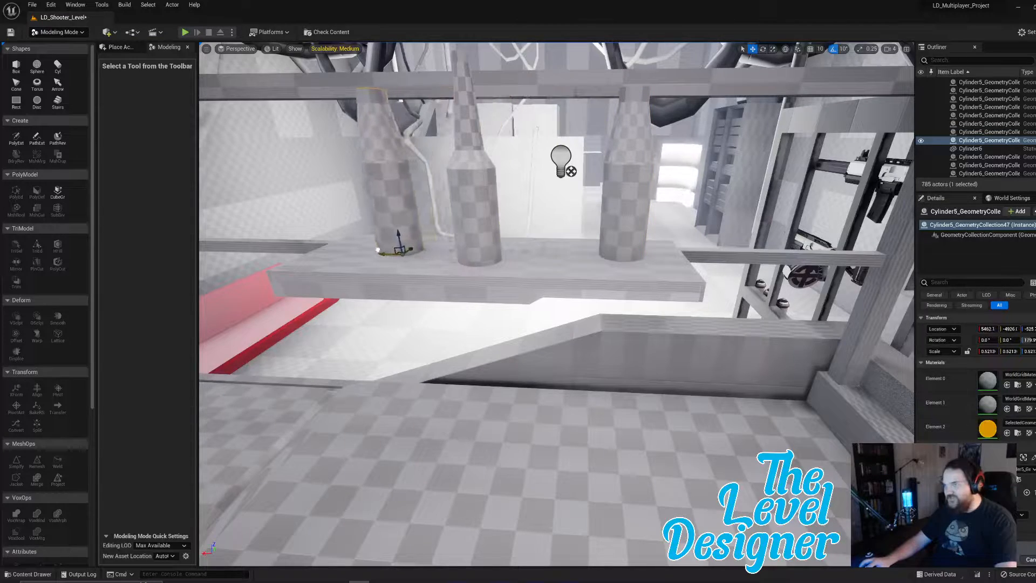
Duplicate the neighbouring wide-necked and long-necked bottles together and move the copies onto the shelf above the sink.
right_click_drag(393, 242, 410, 237)
mouse_move(608, 256)
right_mouse_down()
mouse_move(593, 253)
mouse_move(608, 255)
right_mouse_up()
left_click(671, 274, "ctrl")
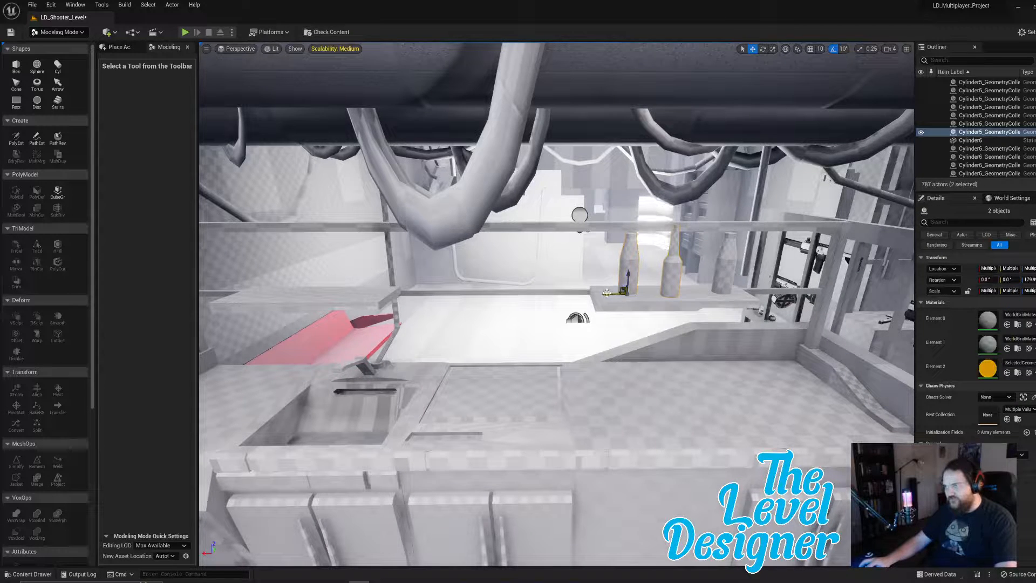
left_click_drag(606, 293, 315, 307)
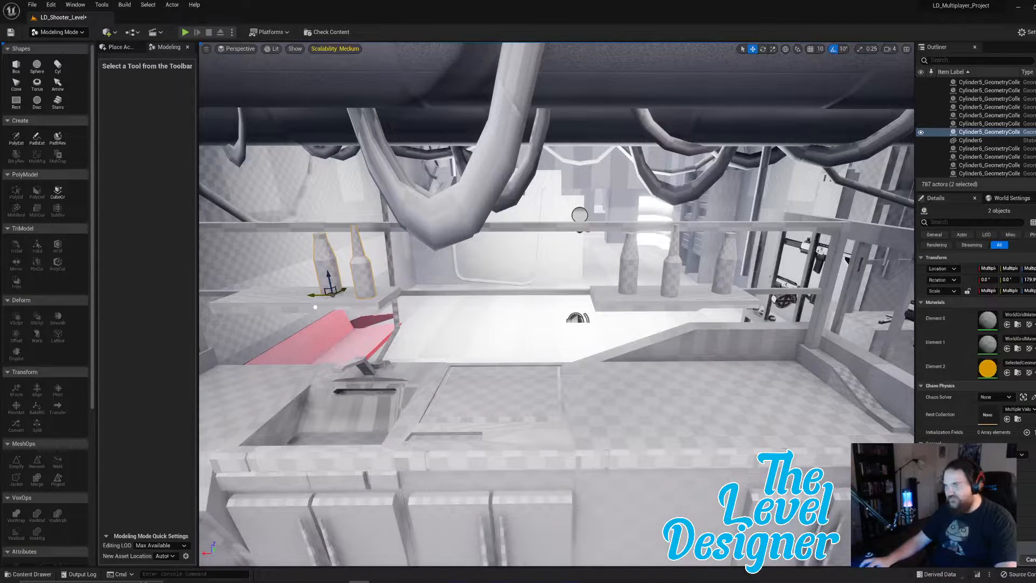
Duplicate the long-necked bottle on the sink-side shelf and move the copy to the shelf's far end, at X about 5712.
left_click(358, 279)
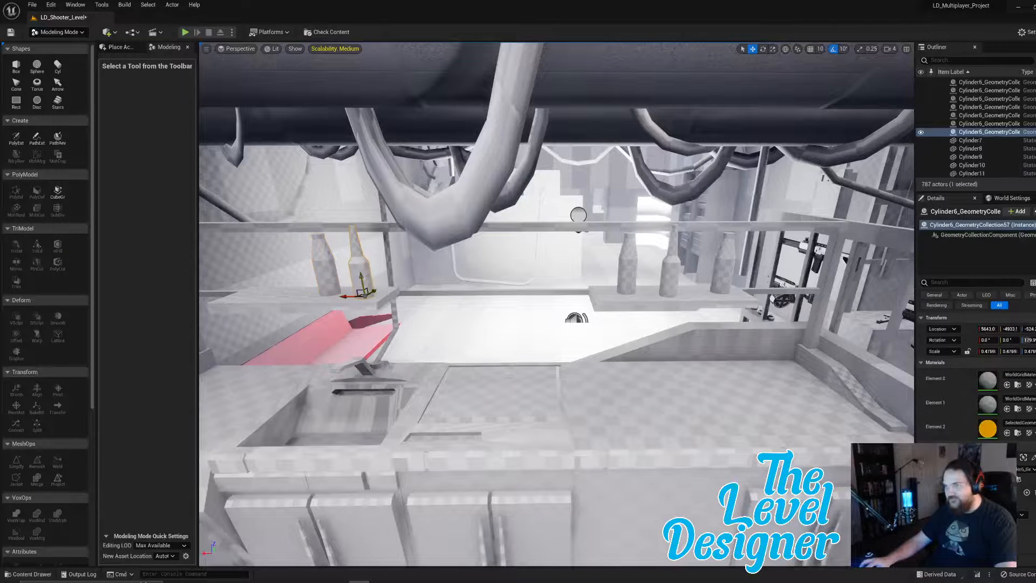
right_click_drag(359, 279, 388, 278)
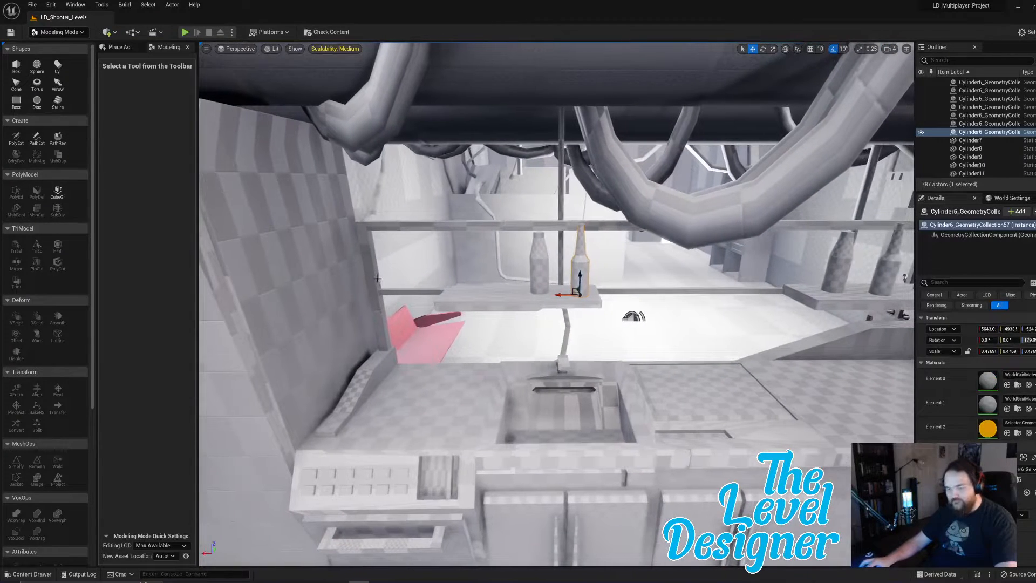
key("ctrl+d")
left_click_drag(558, 294, 456, 295)
right_click_drag(585, 317, 586, 317)
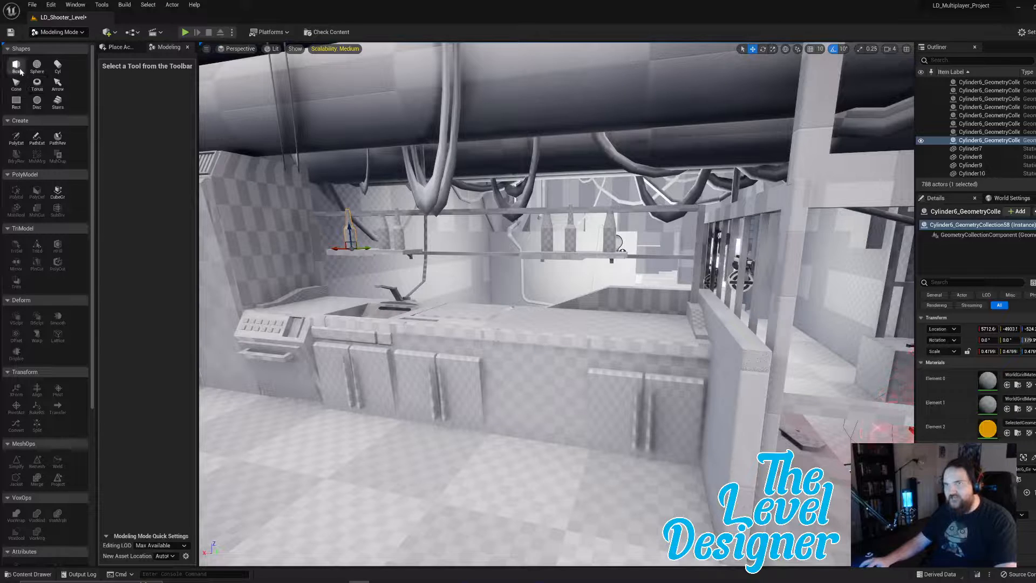
Create a 100 × 100 × 100 box on the kitchen counter and scale it uniformly to about 0.2.
left_click(17, 65)
left_click(569, 320)
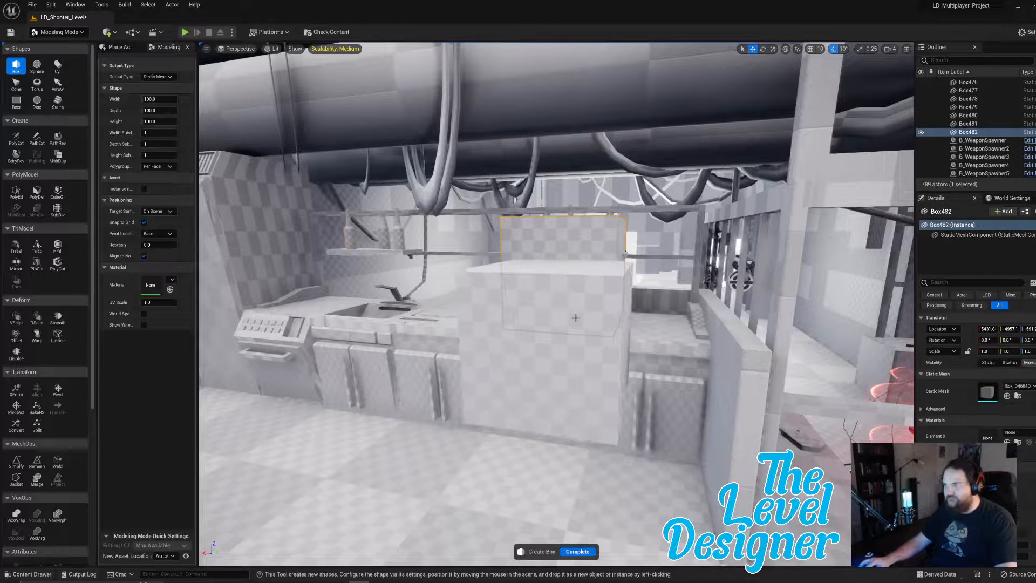
left_click(577, 552)
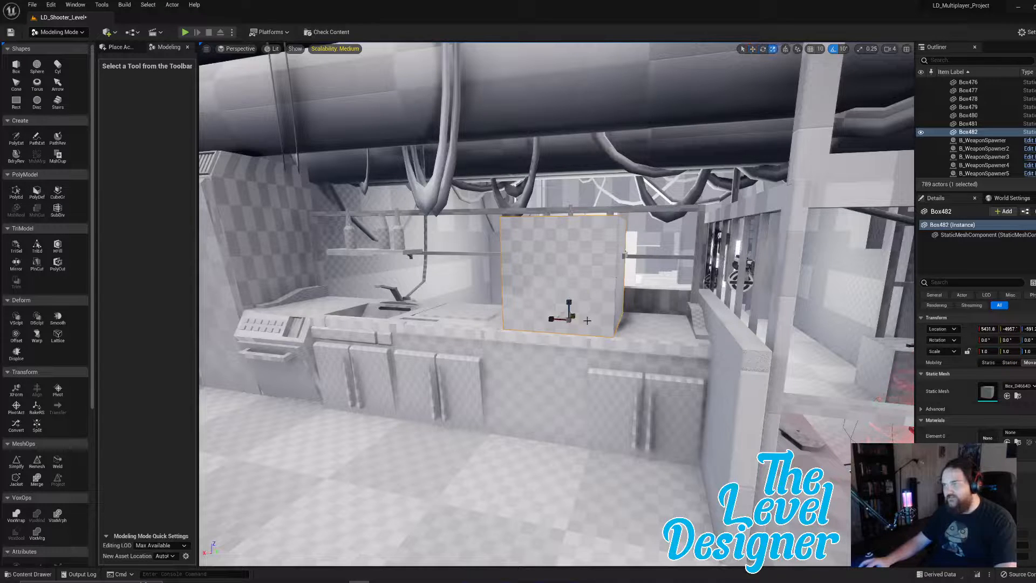
left_click_drag(570, 320, 563, 331)
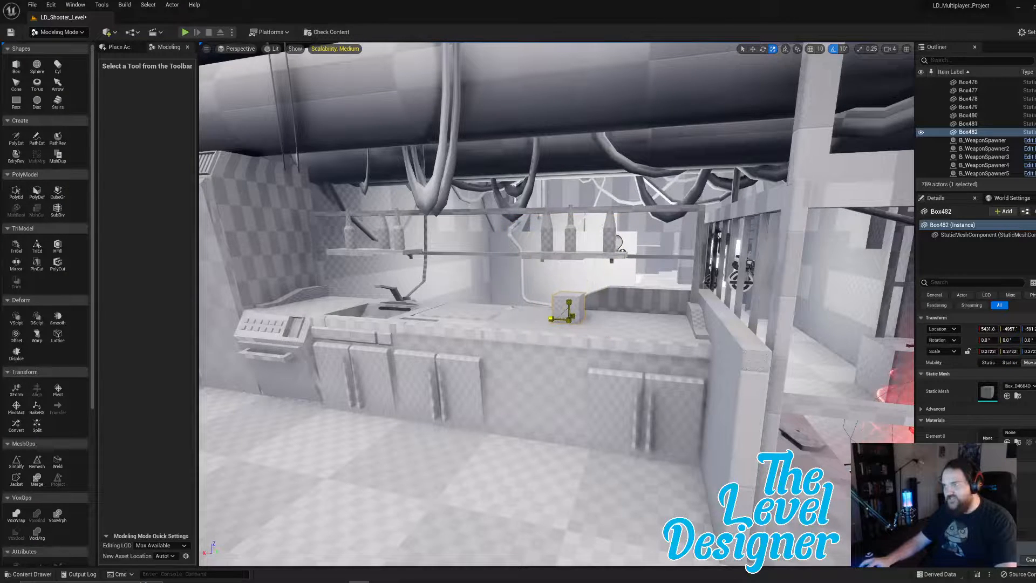
key("f")
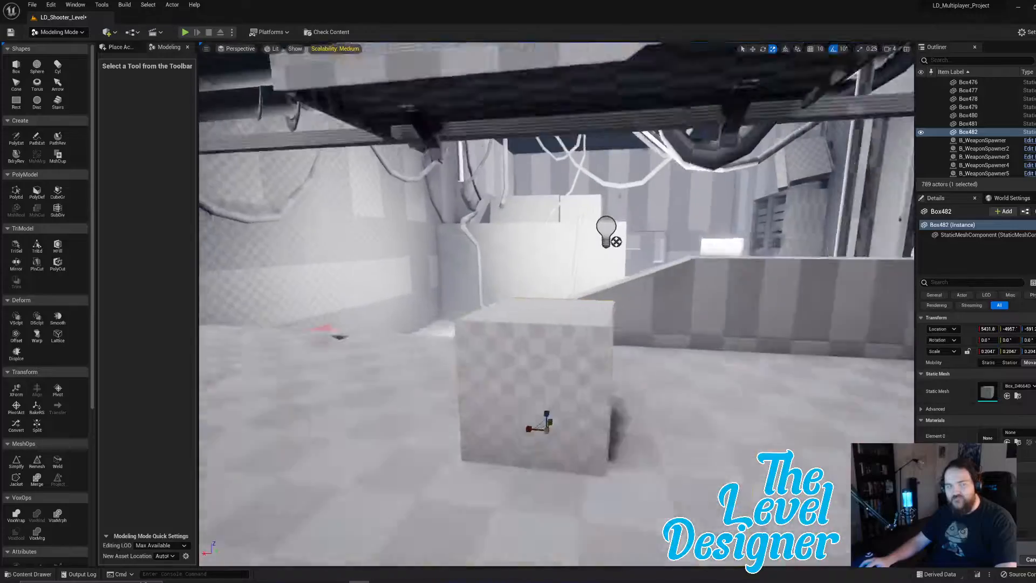
right_click_drag(572, 319, 518, 311)
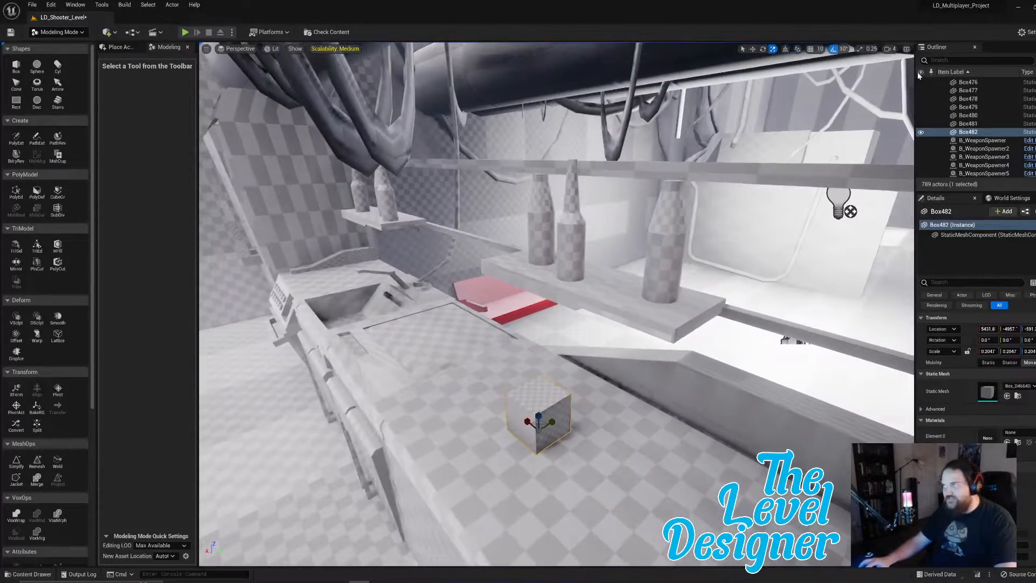
Set the camera speed to 2 and insert a horizontal edge loop around the counter box near its base with PolyGroup Edit.
left_click(890, 49)
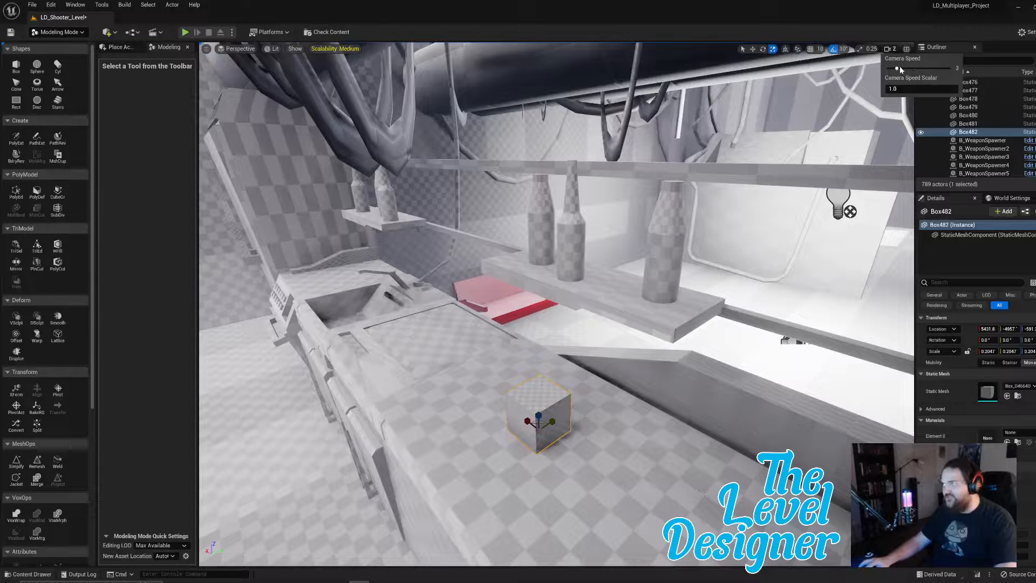
left_click(889, 49)
key("f")
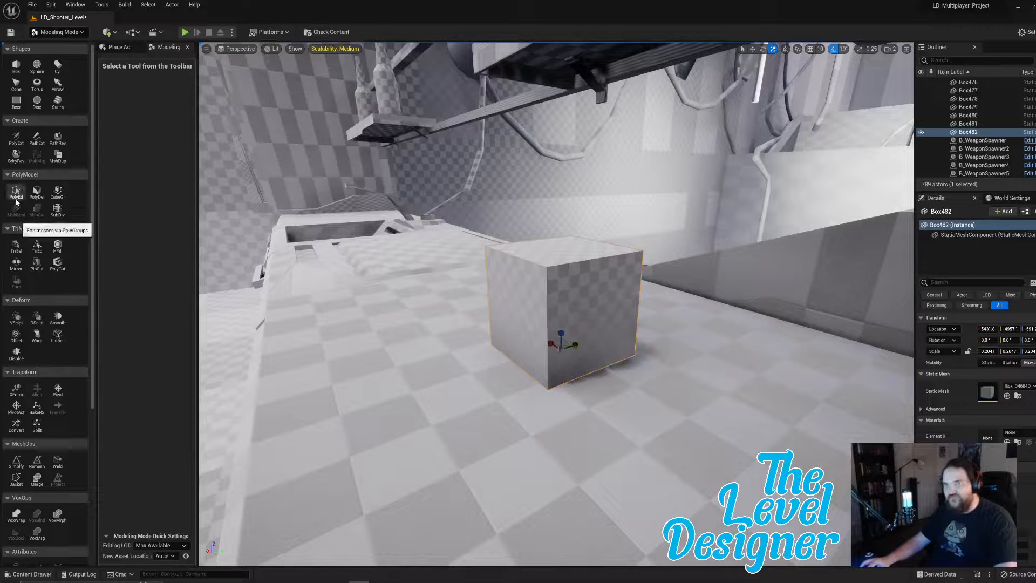
left_click(16, 192)
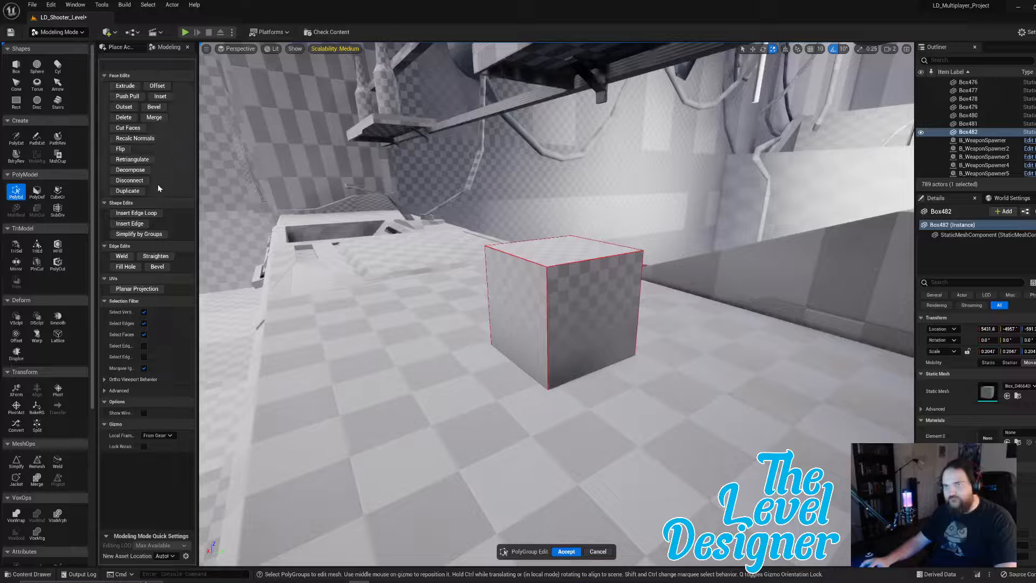
left_click(135, 213)
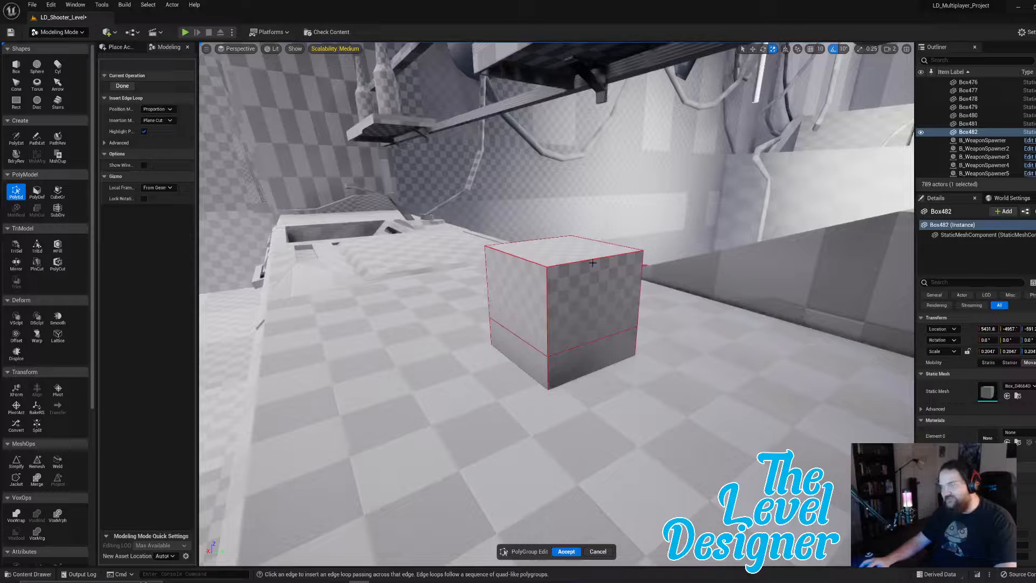
left_click(123, 86)
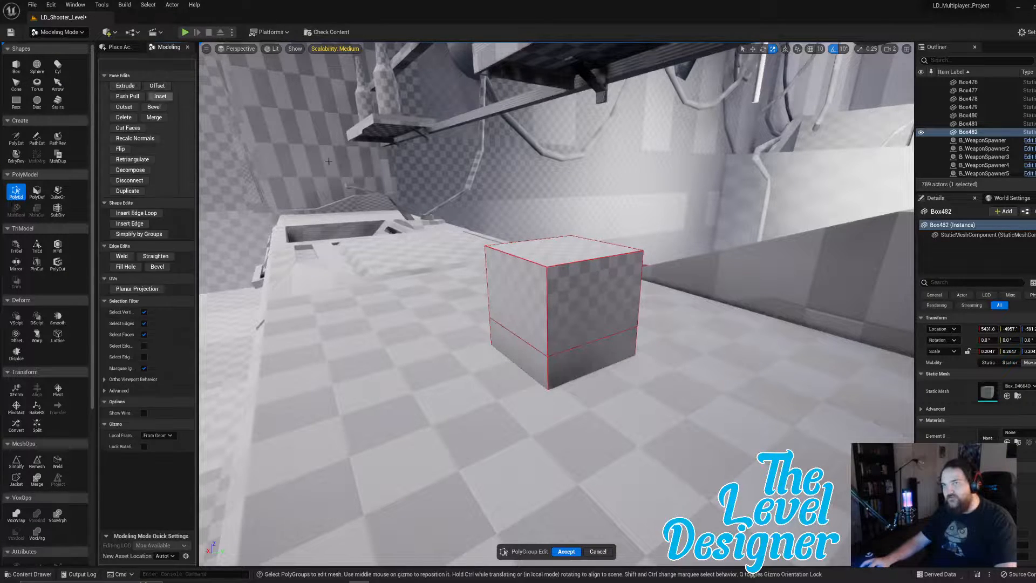
Pull the inserted loop's front edge outward so the box's front face slants toward the counter's near side.
left_click(526, 342)
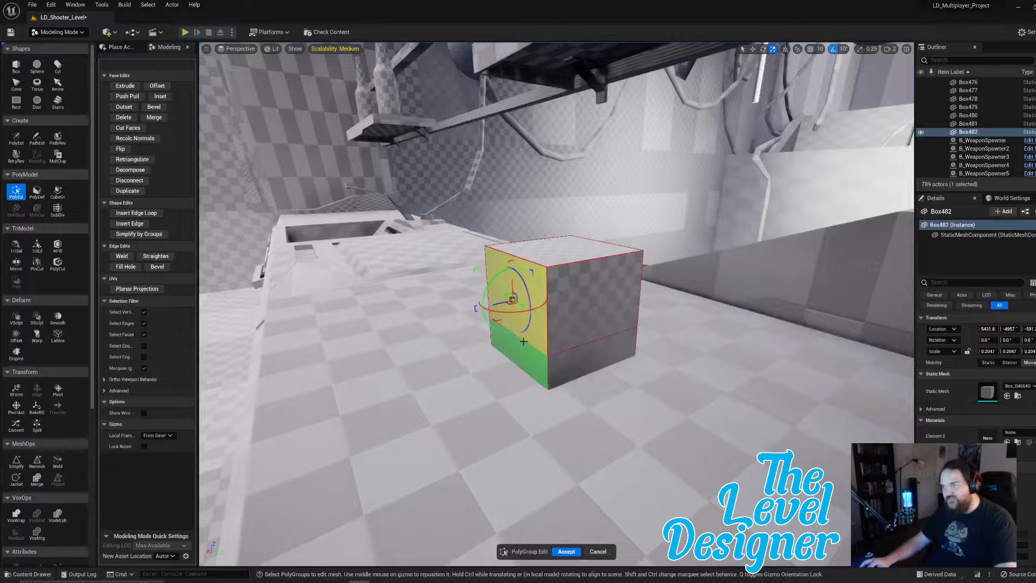
left_click(522, 346)
left_click(521, 341)
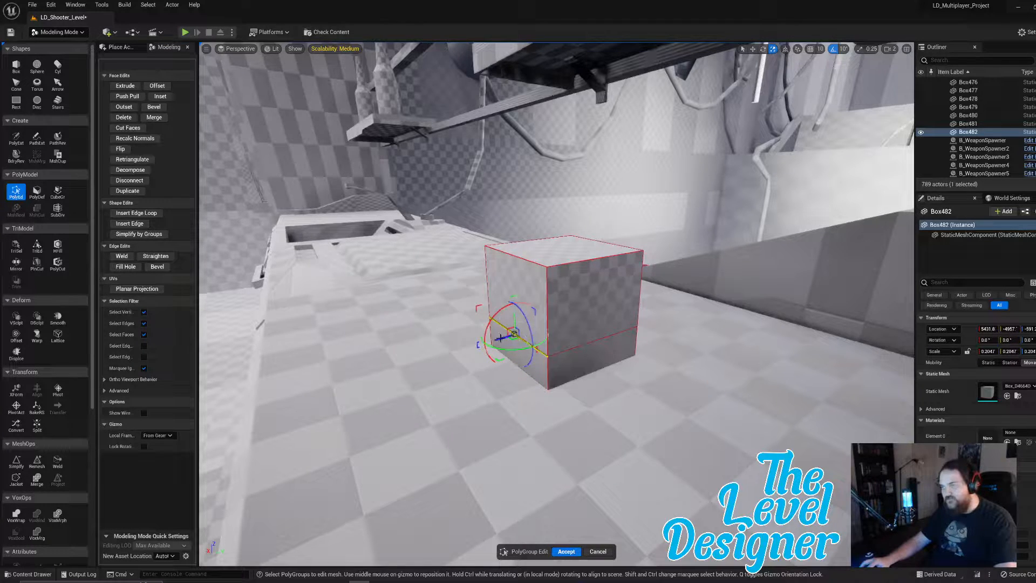
left_click_drag(499, 339, 467, 344)
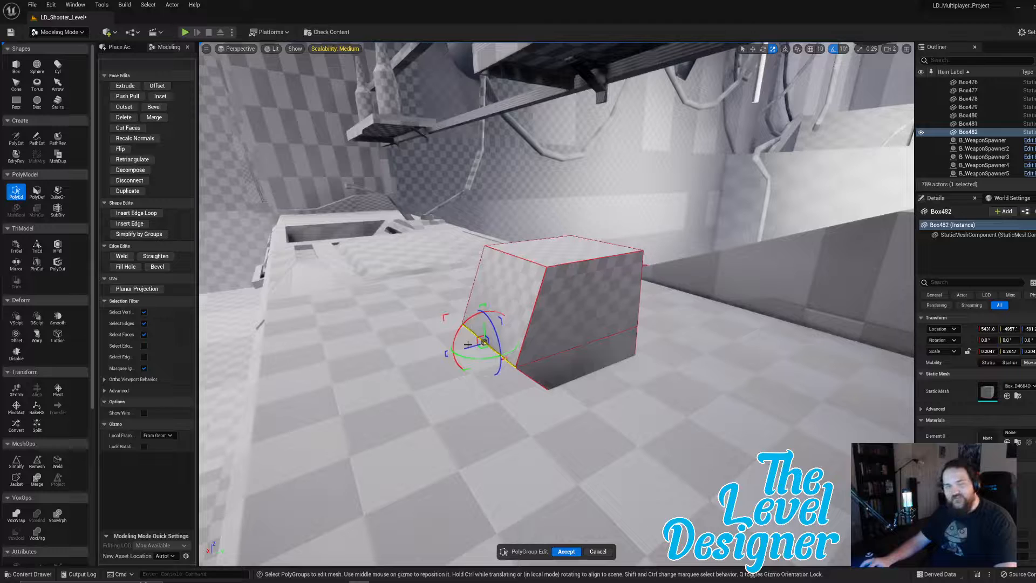
Switch the gizmo to world-aligned movement and push the box's top front edge back to form a steep sloped front.
left_click(526, 275)
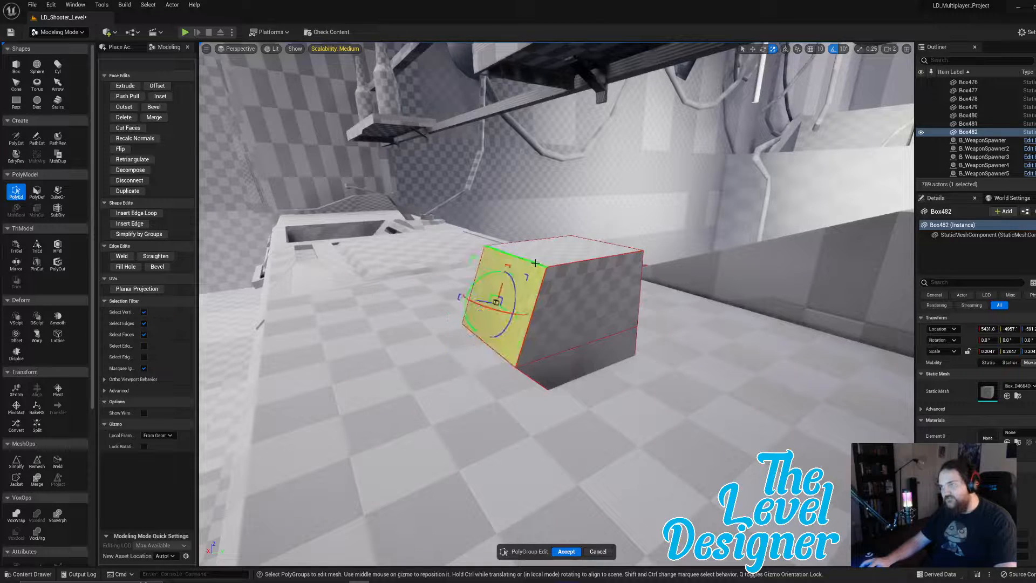
left_click(527, 258)
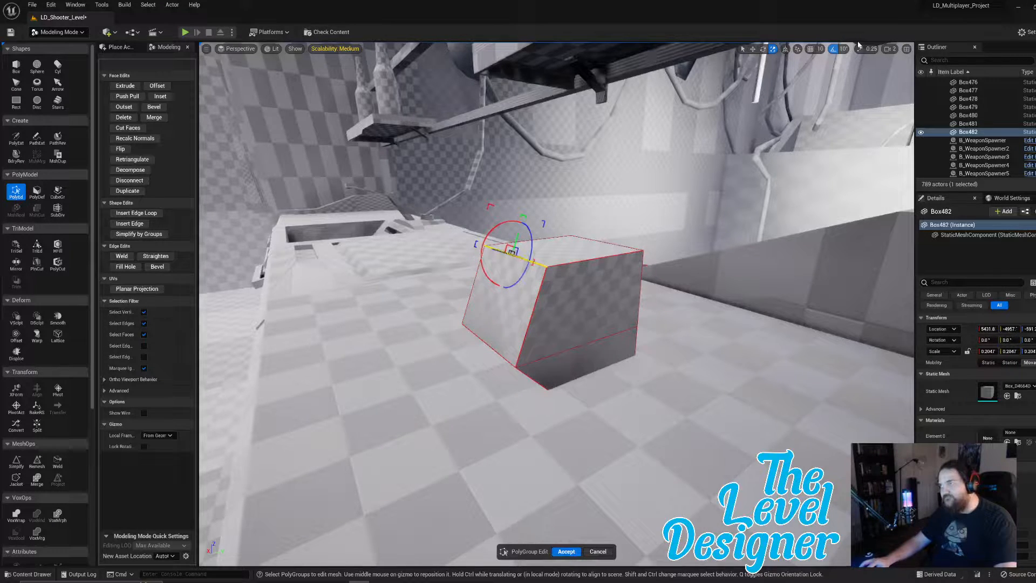
left_click(798, 50)
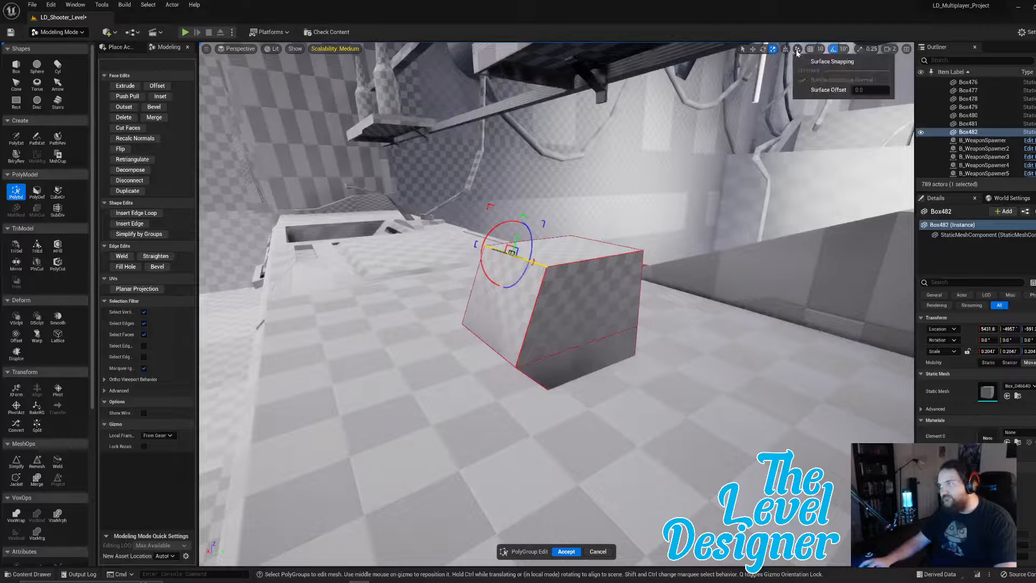
left_click(782, 53)
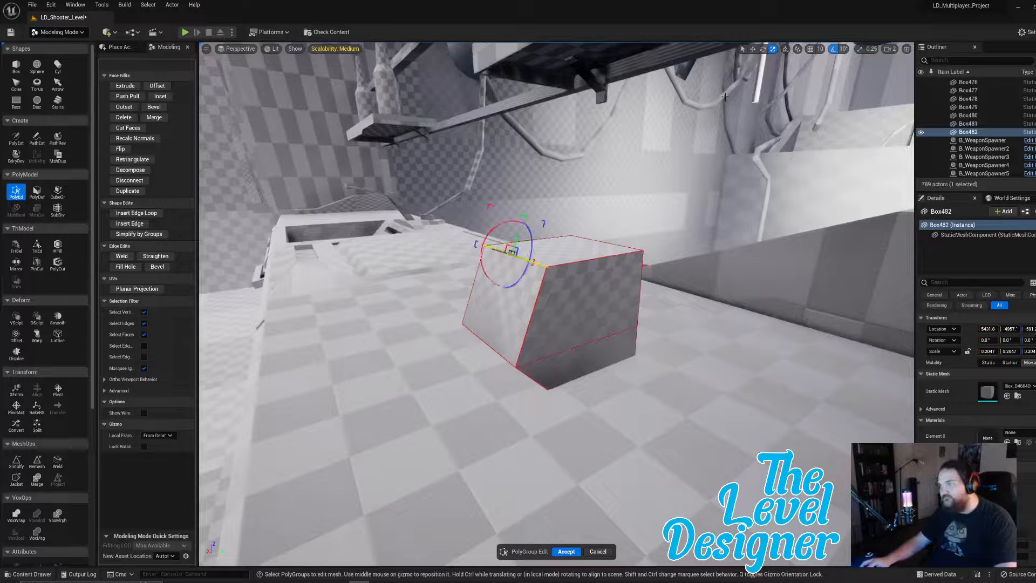
left_click(753, 49)
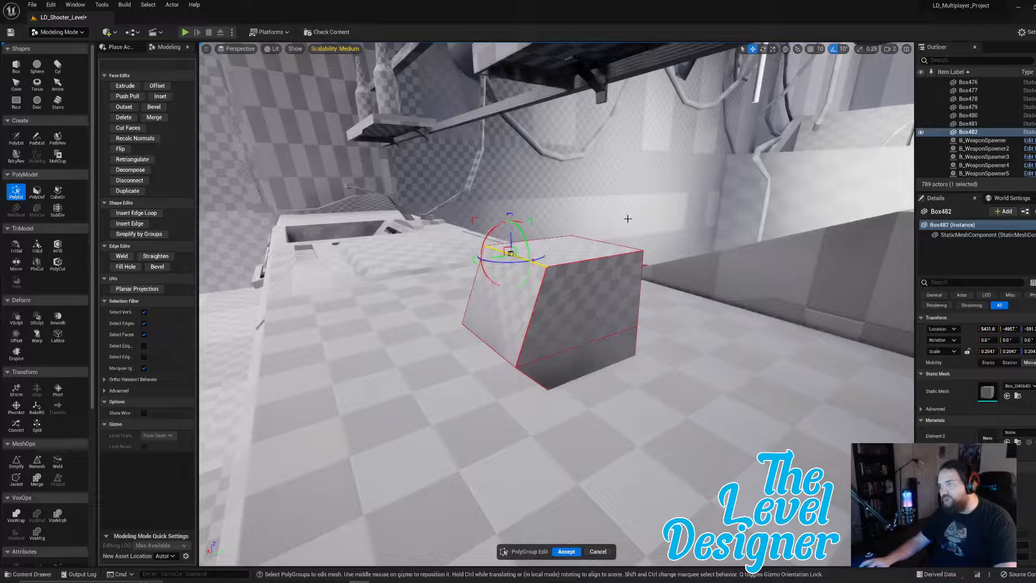
mouse_move(613, 281)
right_mouse_down()
mouse_move(507, 318)
mouse_move(593, 280)
right_mouse_up()
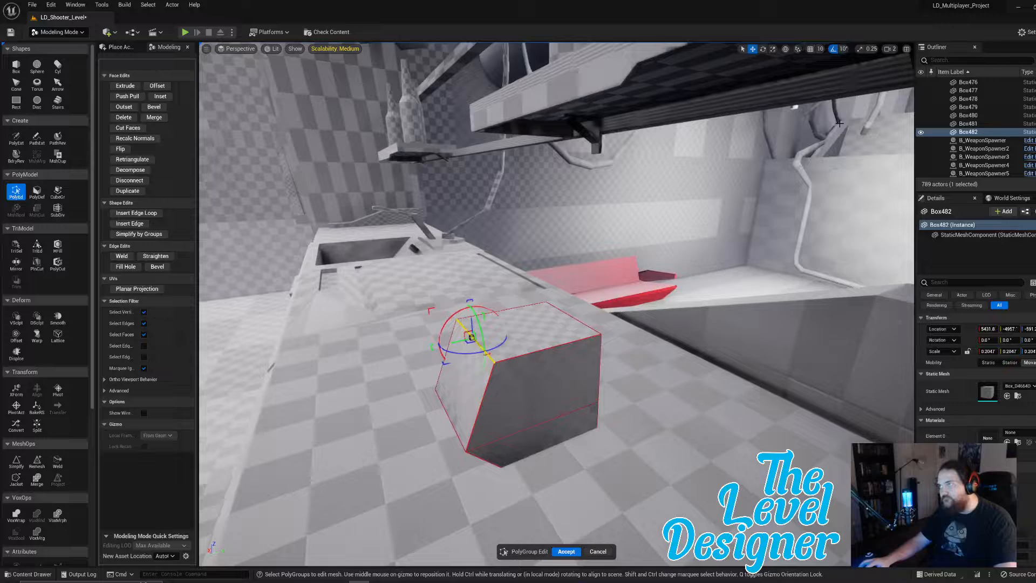
left_click(786, 50)
left_click(786, 50)
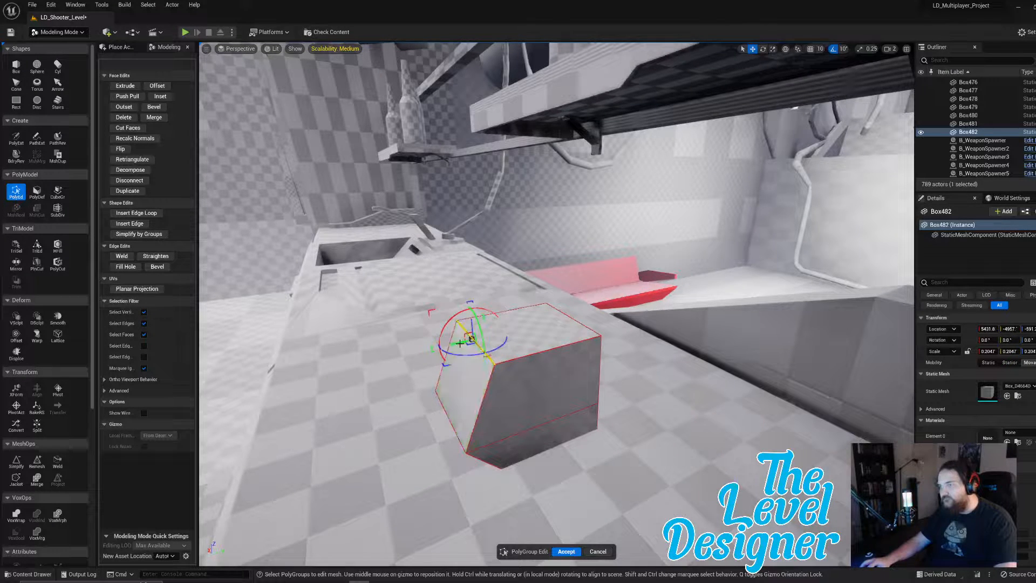
left_click_drag(463, 343, 539, 323)
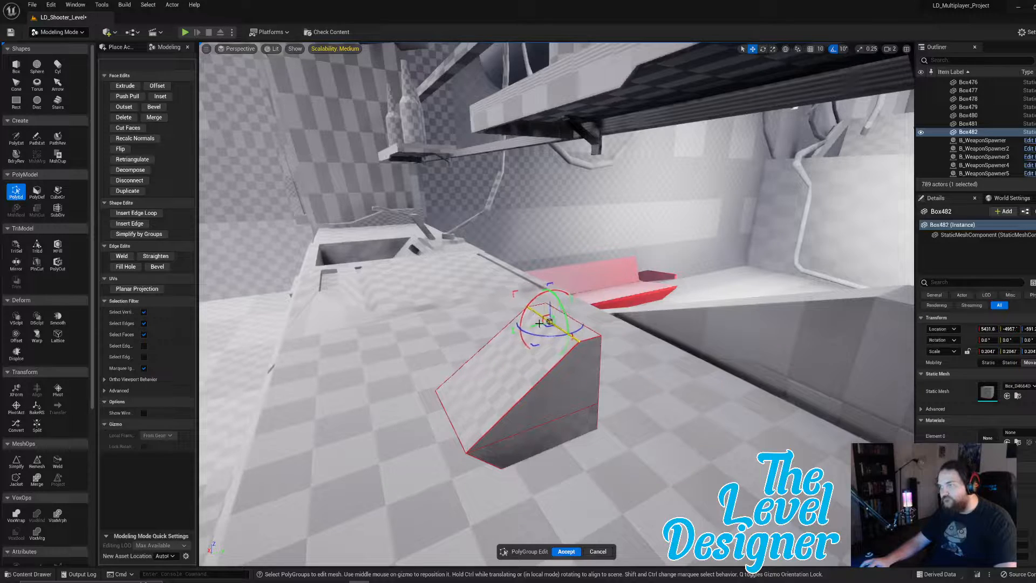
Move the narrow lower front face of the box inward beneath the sloped face.
mouse_move(518, 381)
right_mouse_down()
mouse_move(559, 362)
mouse_move(535, 373)
right_mouse_up()
left_click(470, 328)
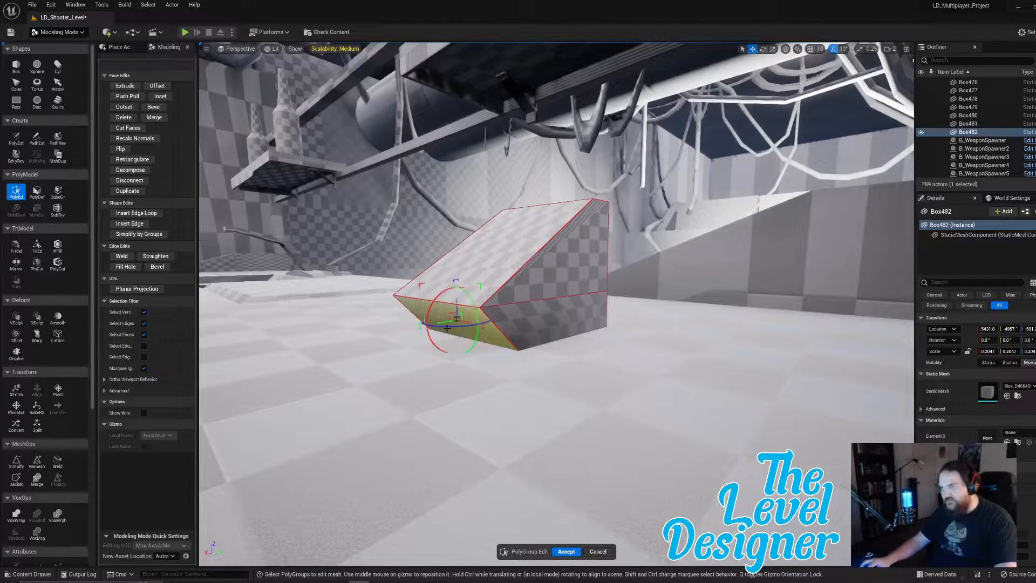
left_click_drag(441, 323, 471, 327)
mouse_move(502, 358)
right_mouse_down()
mouse_move(494, 360)
mouse_move(502, 372)
mouse_move(503, 357)
right_mouse_up()
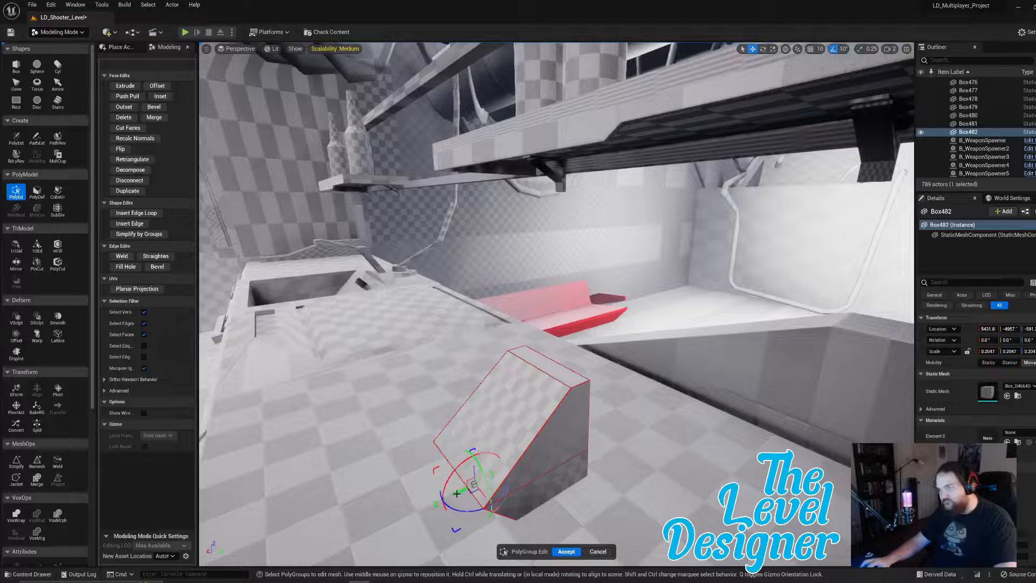
left_click_drag(456, 493, 472, 487)
Inset the box's large sloped face to leave a thin rim around it.
right_click_drag(502, 420, 544, 418)
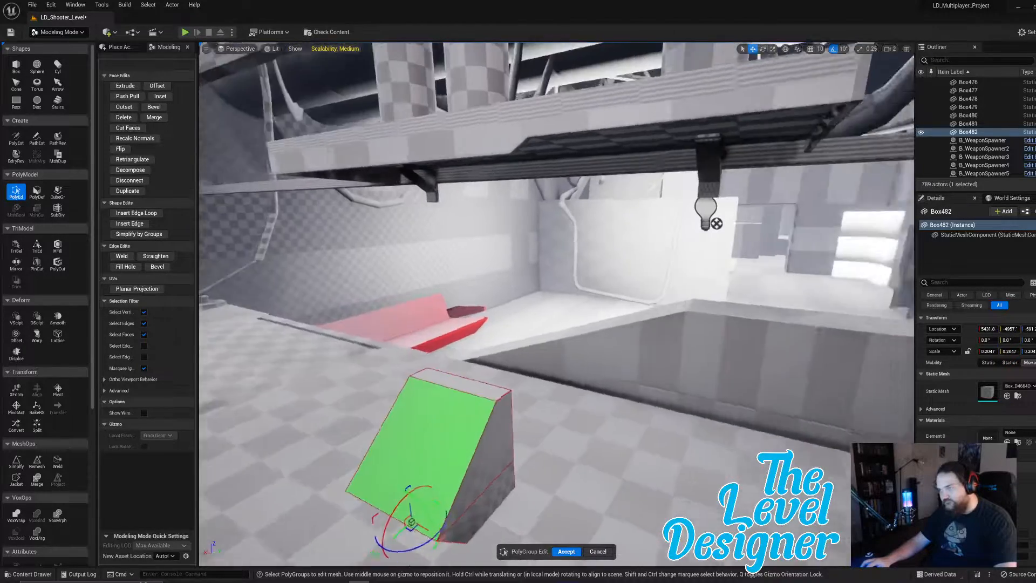
right_click_drag(474, 459, 561, 472)
left_click(475, 458)
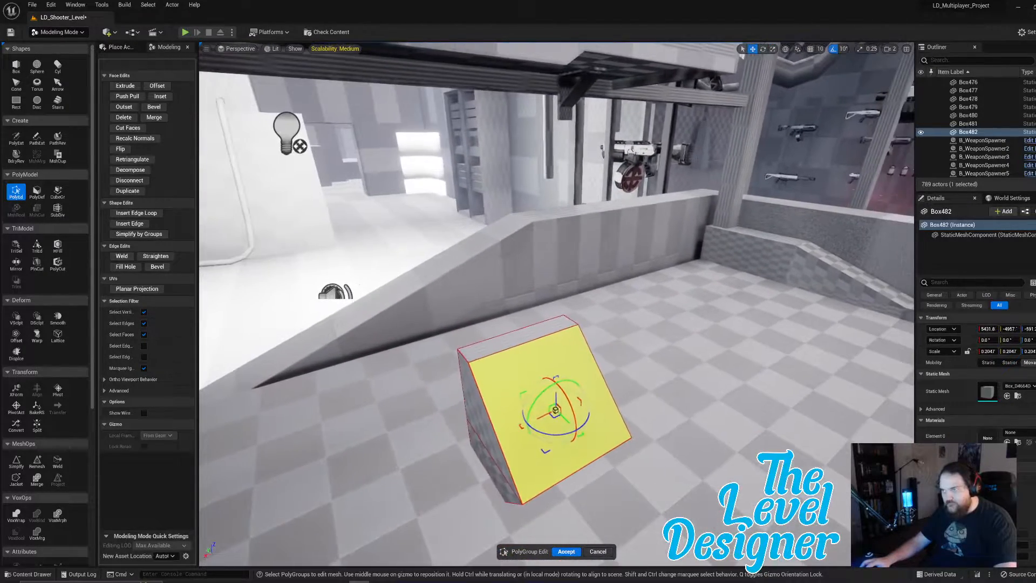
right_click_drag(690, 120, 692, 120)
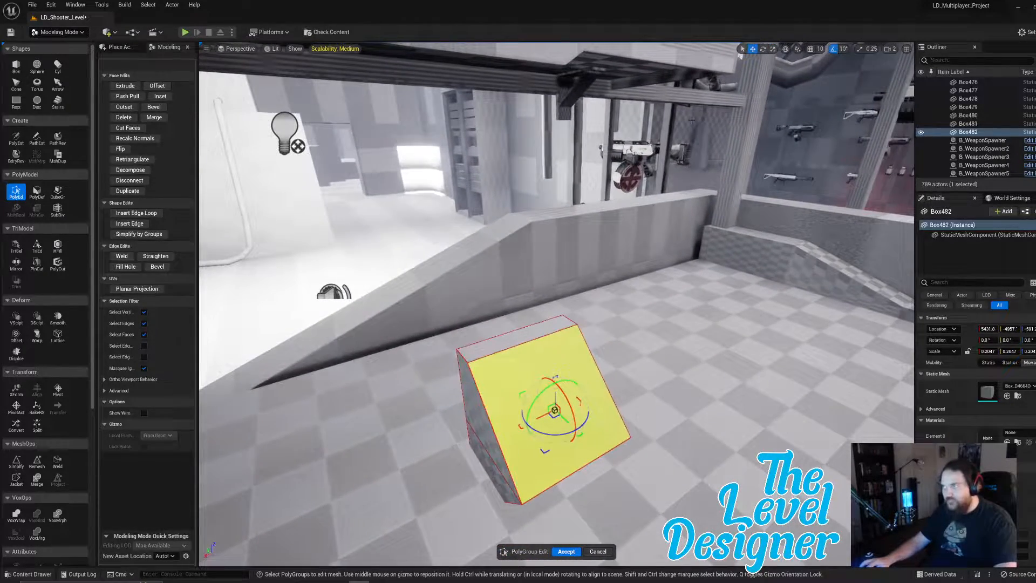
left_click(785, 48)
left_click(161, 96)
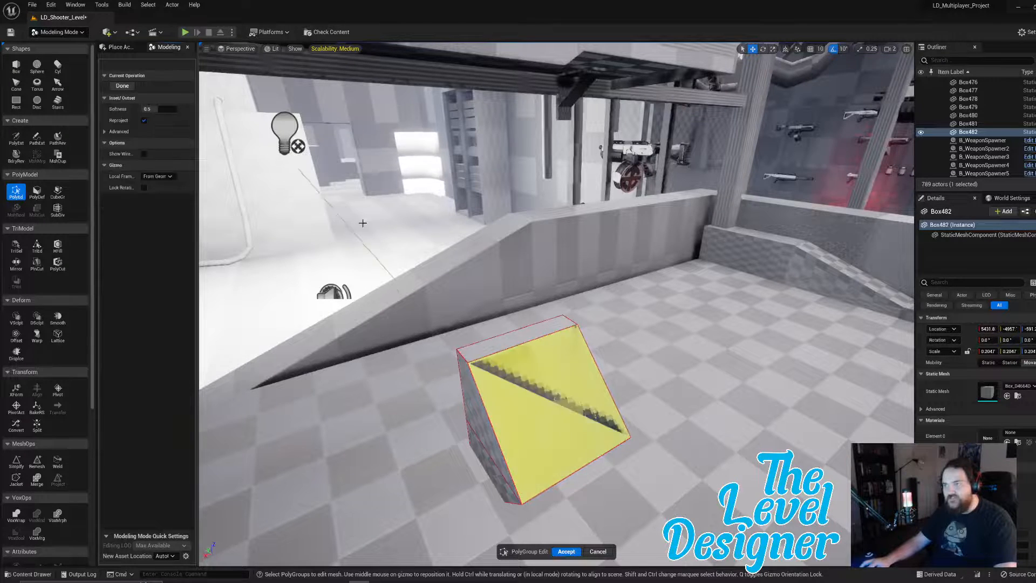
left_click(523, 354)
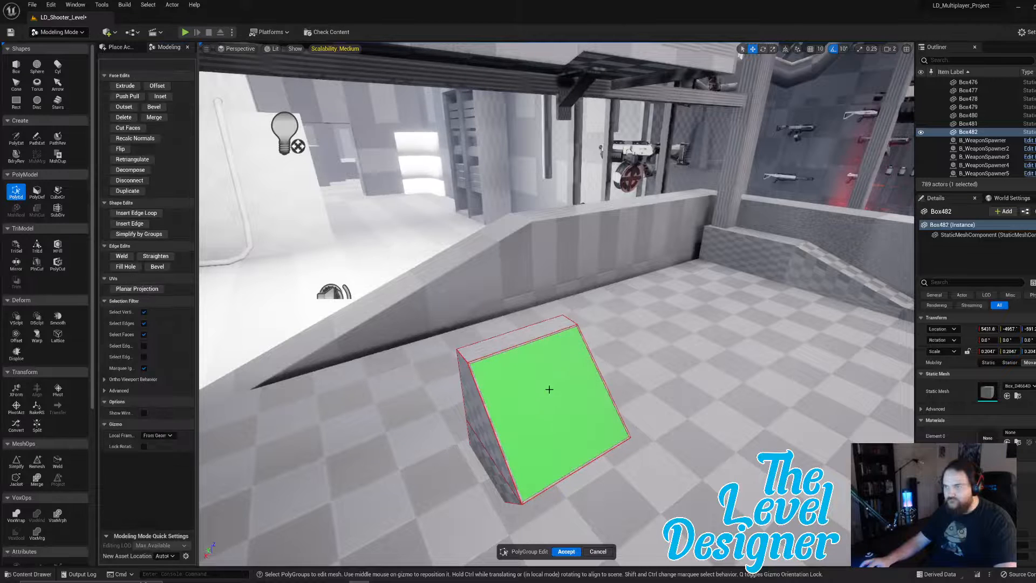
left_click(565, 400)
right_click_drag(569, 388, 621, 405)
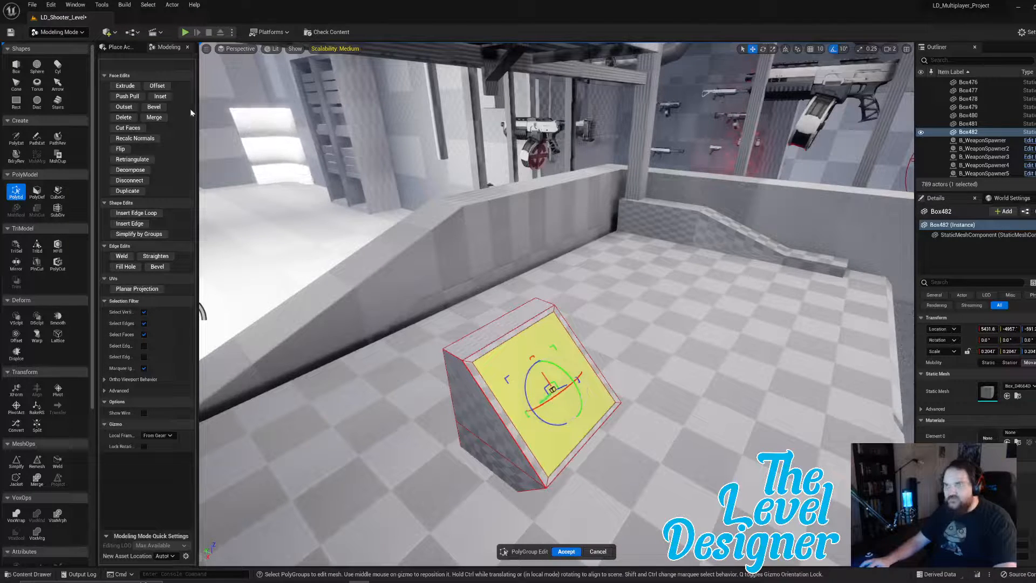
Extrude the inset face into the box to hollow out an open bin, and accept the PolyGroup edits.
left_click(124, 86)
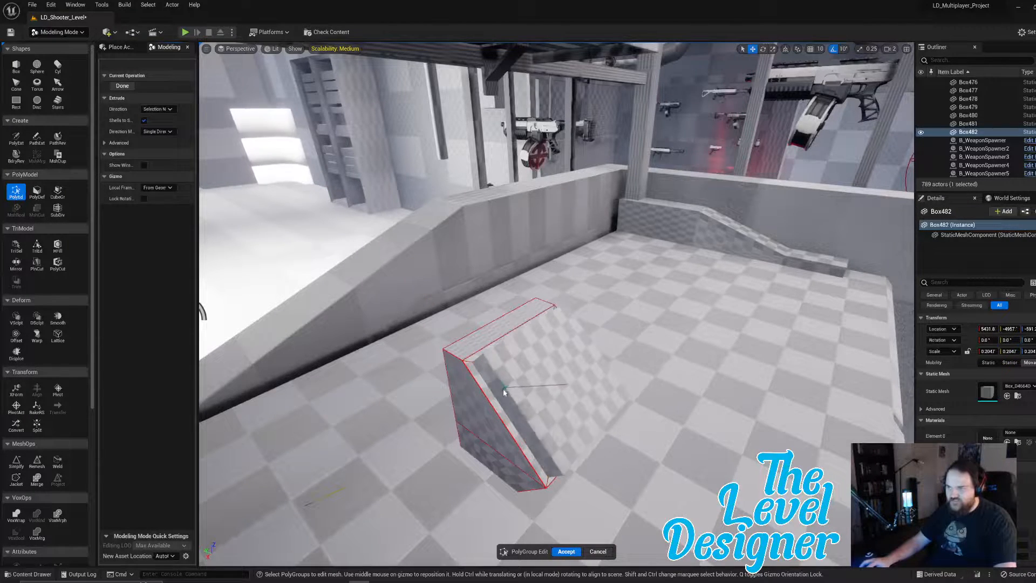
left_click(474, 408)
right_click_drag(474, 408, 655, 414)
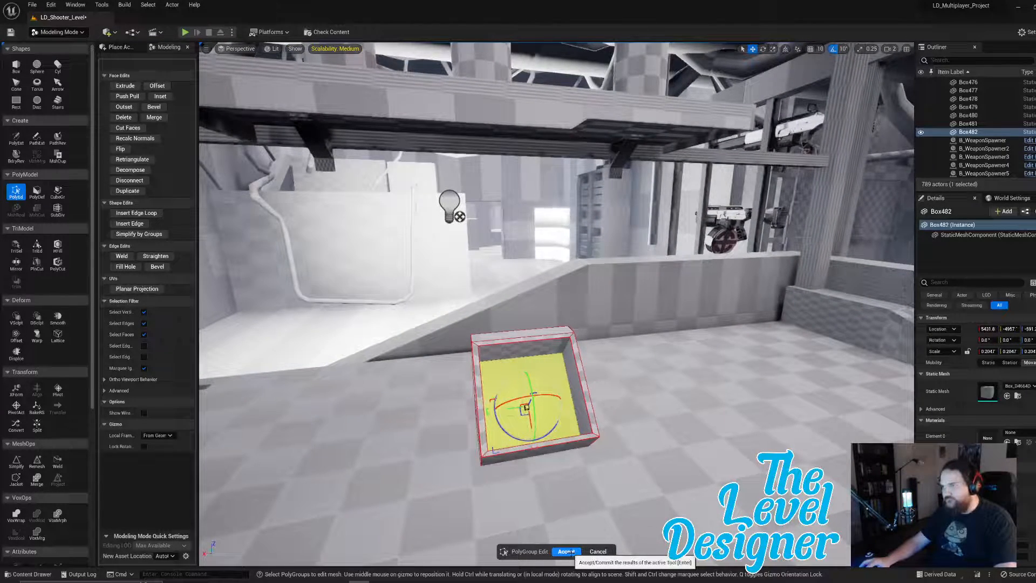
left_click(566, 552)
Move the bin to the counter's back edge, at X about 5485 and Y about -4920.
mouse_move(567, 411)
right_mouse_down()
mouse_move(615, 416)
mouse_move(567, 411)
right_mouse_up()
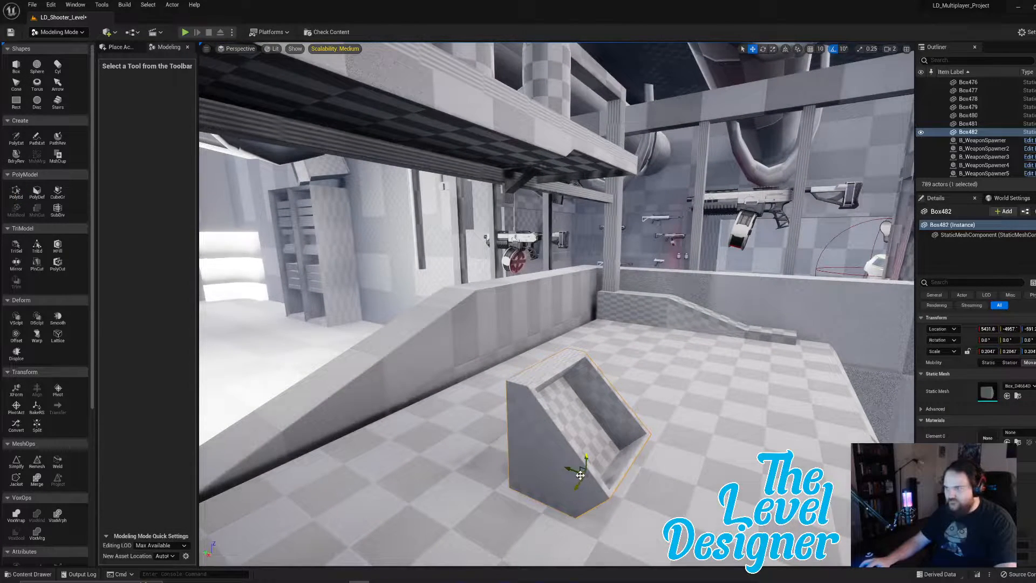
left_click_drag(579, 471, 416, 439)
right_click_drag(416, 439, 297, 450)
left_click_drag(669, 429, 509, 418)
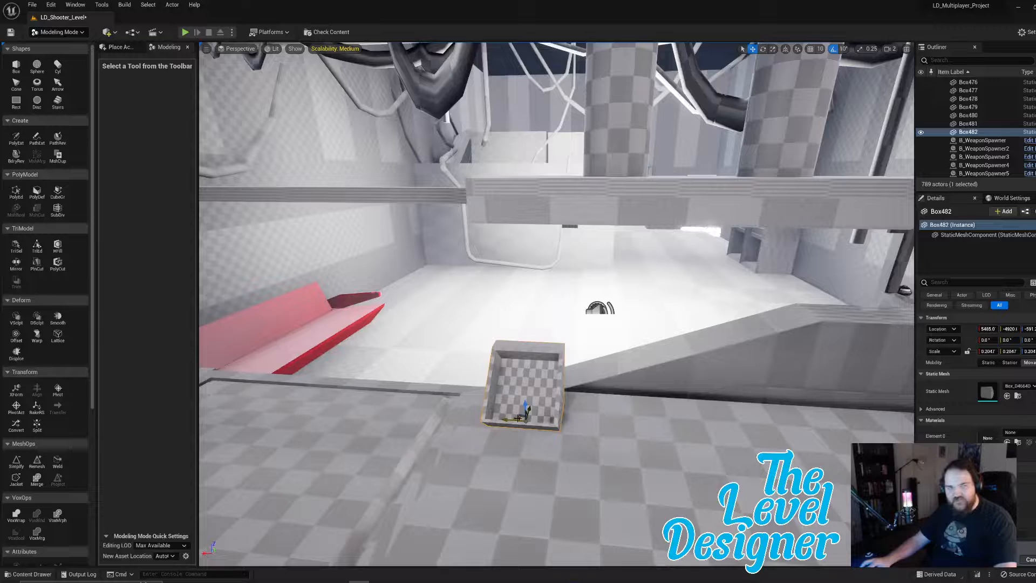
Duplicate the bin to X about 5464, and duplicate the pair alongside to make a row of four bins.
key("ctrl+d")
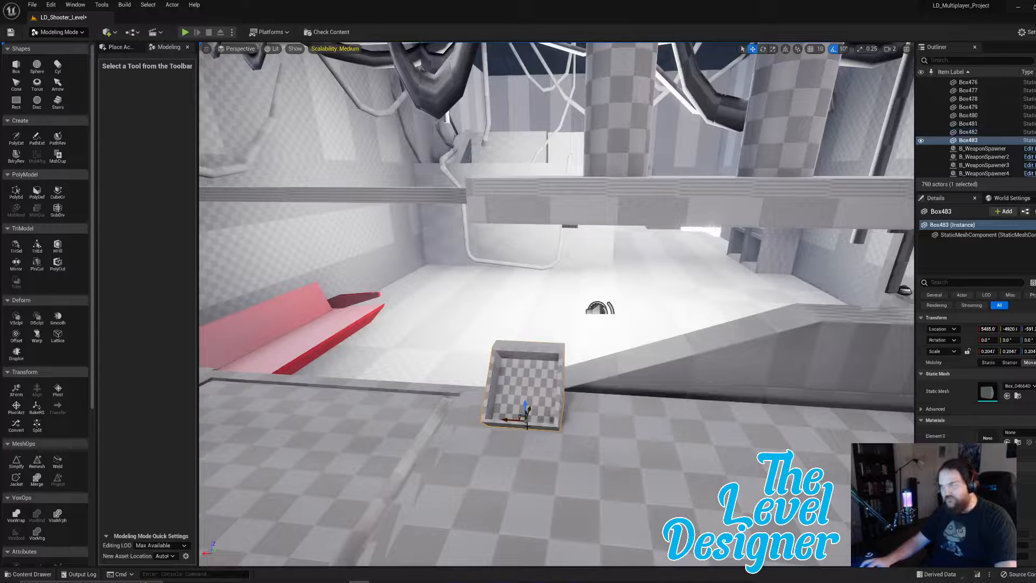
left_click_drag(508, 419, 578, 422)
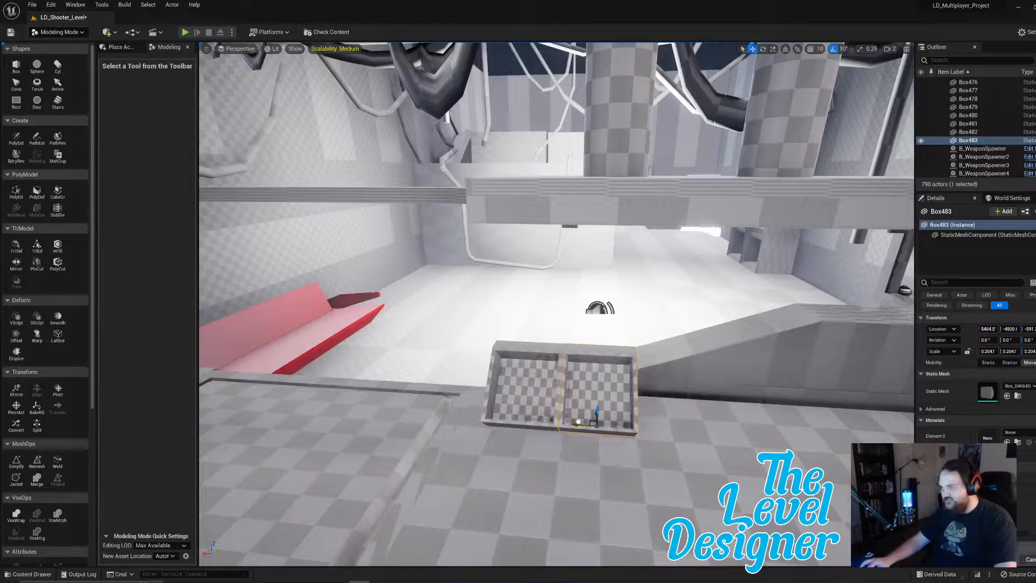
left_click(544, 396, "ctrl")
key("d")
right_click_drag(541, 393, 582, 402)
key("ctrl+d")
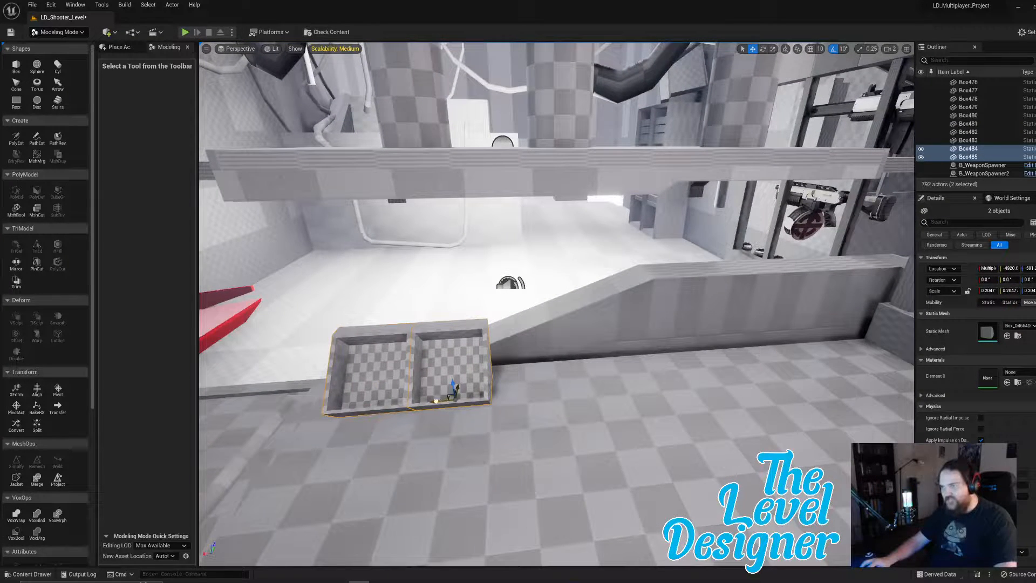
left_click_drag(436, 401, 575, 407)
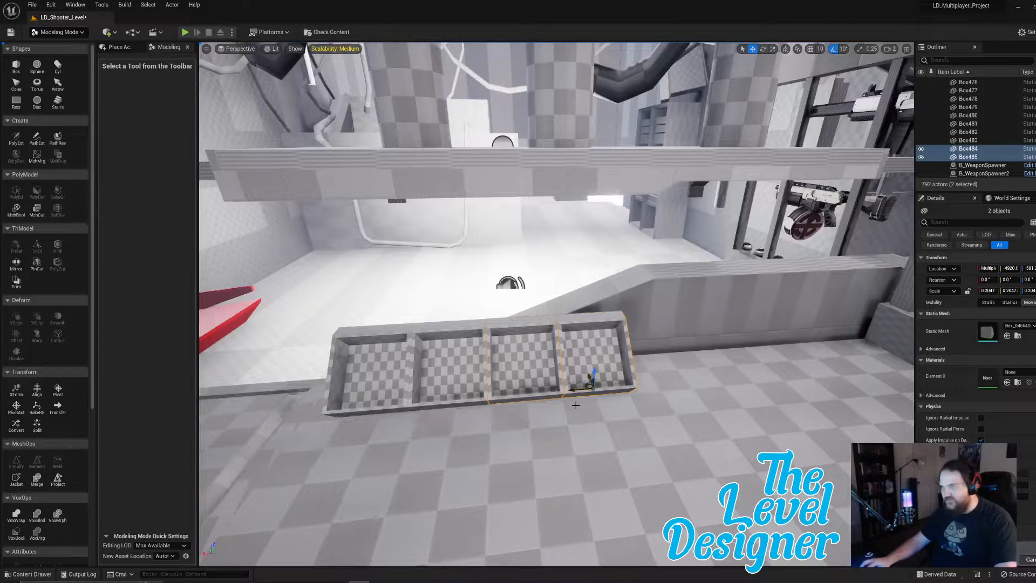
Duplicate the end pair of bins twice more along the counter's back edge, extending the row to eight bins.
key("d")
right_click_drag(575, 405, 574, 403)
key("s")
key("ctrl+d")
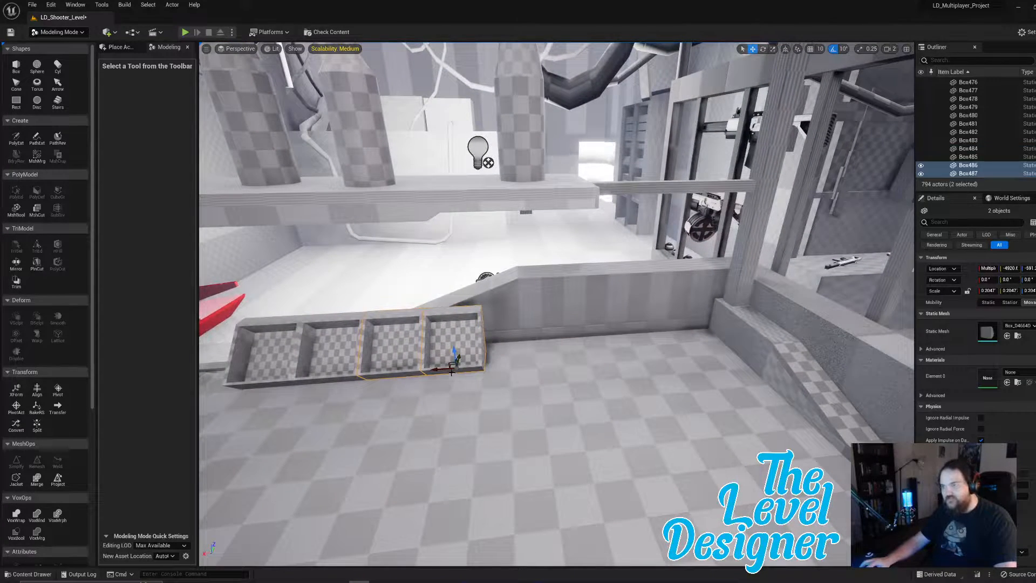
left_click_drag(435, 369, 545, 368)
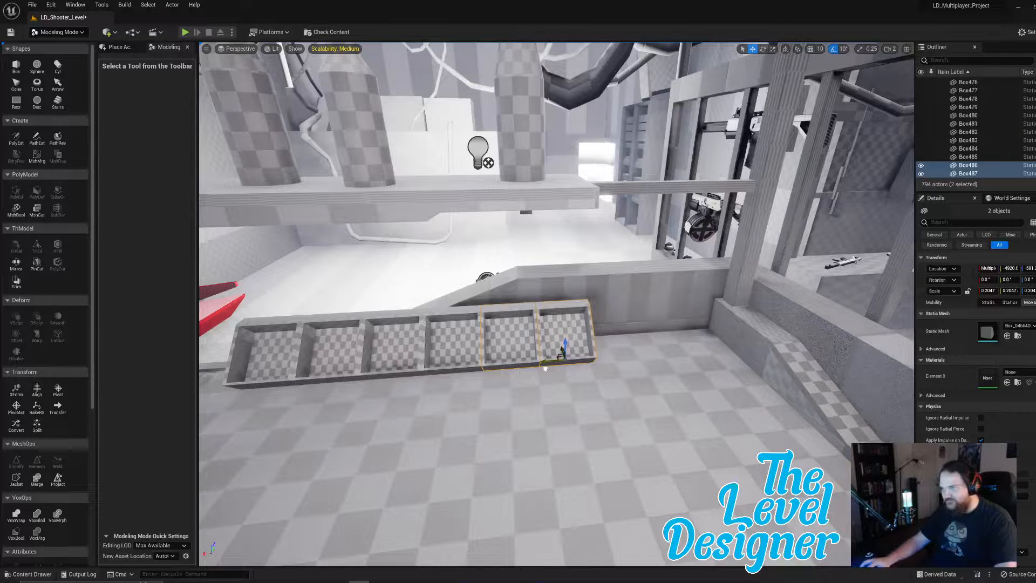
key("ctrl+d")
left_click_drag(547, 366, 648, 367)
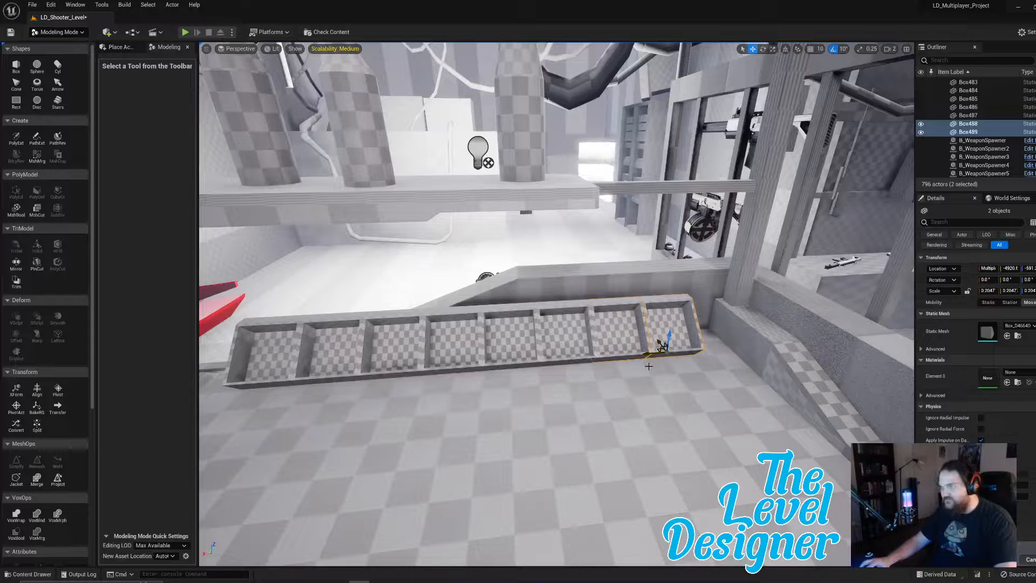
Create a 100-unit box on the counter in front of the bins and scale it uniformly to about 0.09.
key("a")
right_click_drag(551, 353, 580, 354)
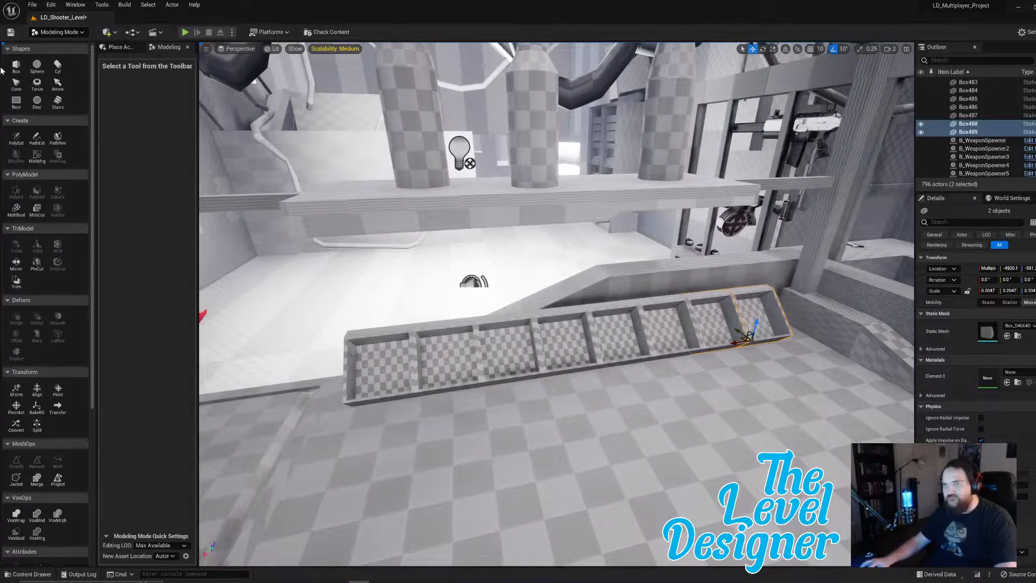
left_click(18, 66)
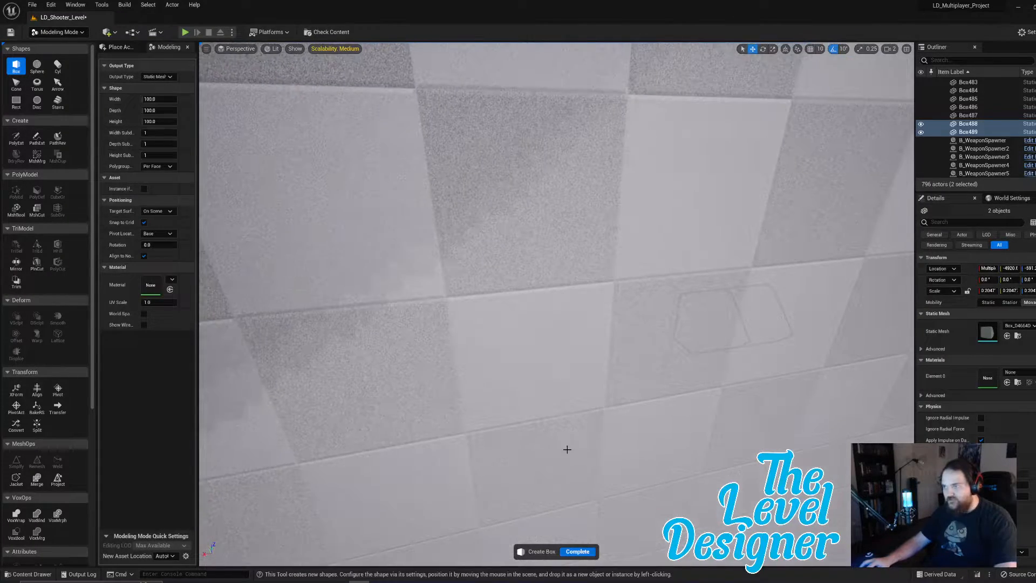
left_click(567, 450)
scroll(567, 449, "down", 5)
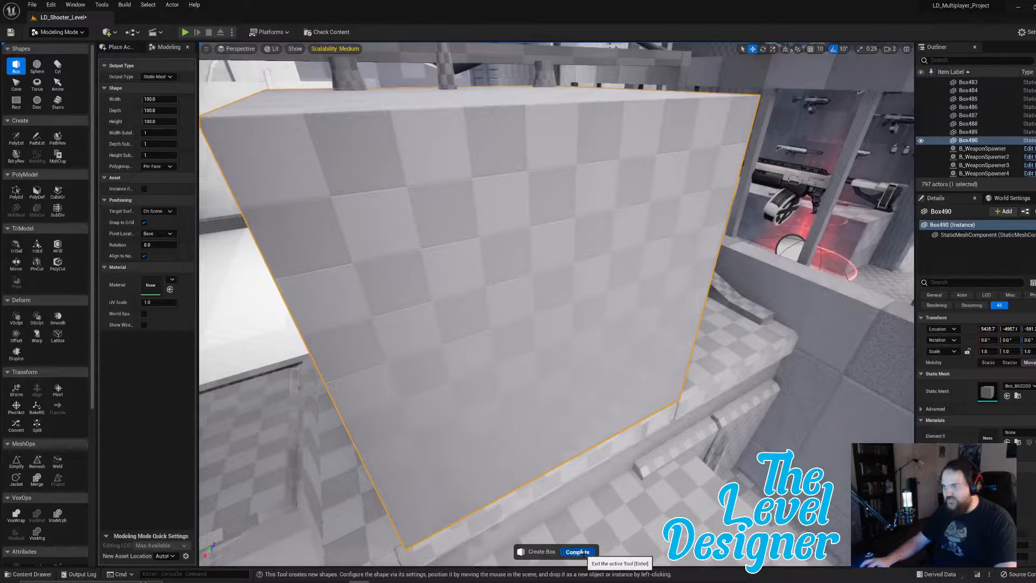
left_click(577, 551)
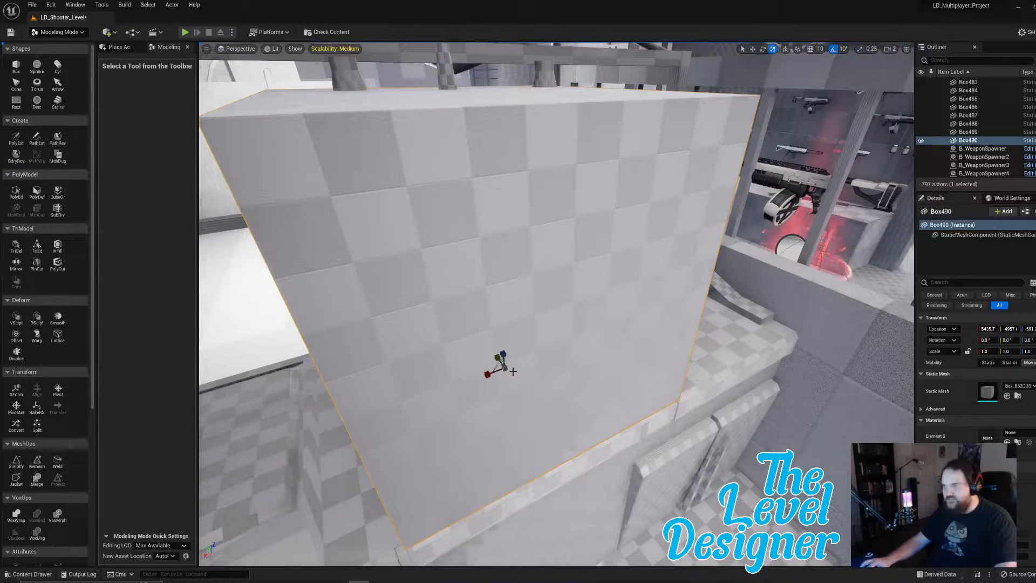
left_click_drag(504, 368, 475, 385)
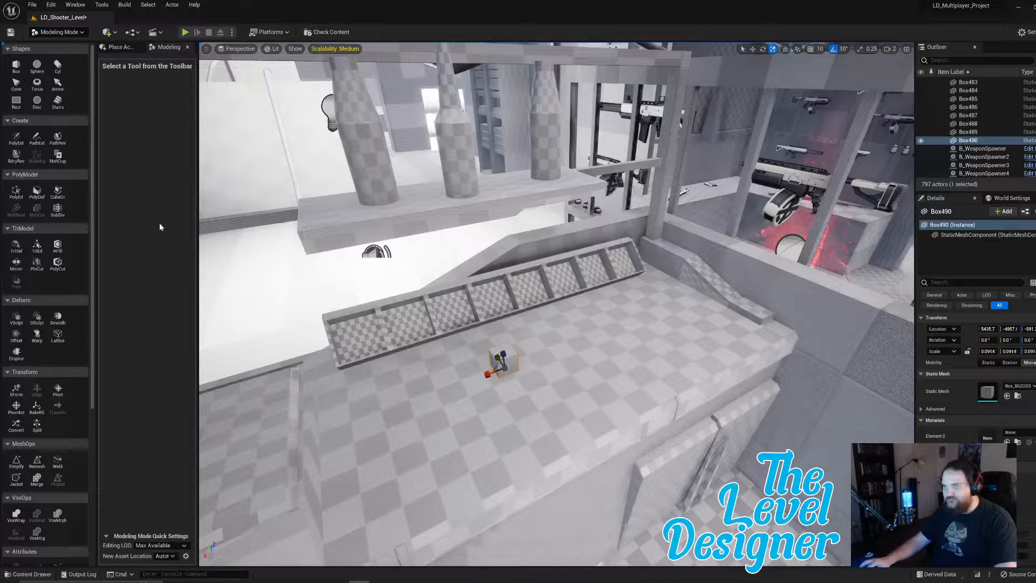
Flatten the small box with PolyGroup editing, then move it behind the bin row's upper edge, at Y about -4908.
left_click(16, 193)
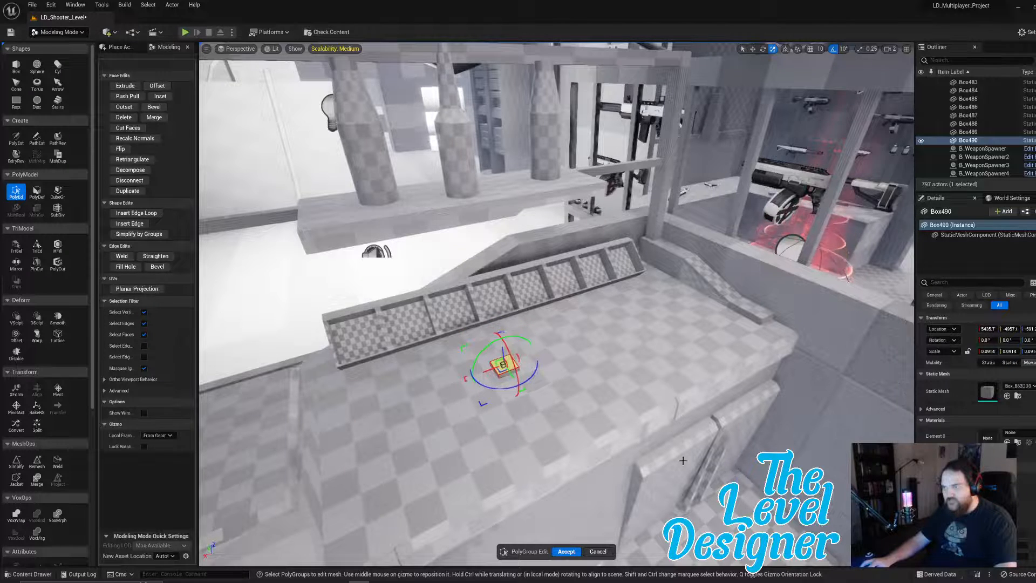
left_click(569, 552)
right_click_drag(567, 497, 587, 338)
key("w")
left_click_drag(577, 284, 457, 207)
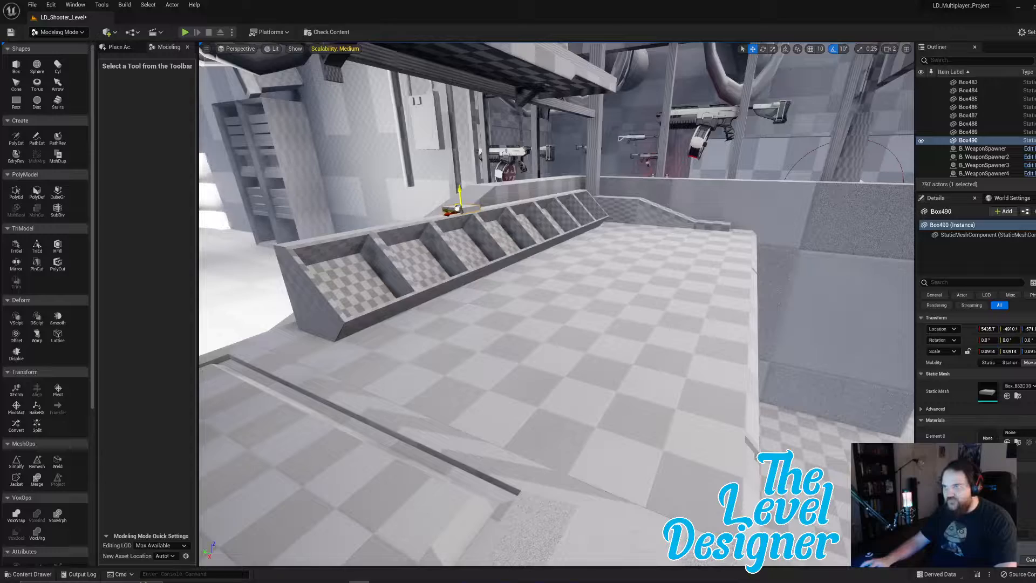
right_click_drag(457, 208, 569, 232)
left_click_drag(509, 306, 508, 305)
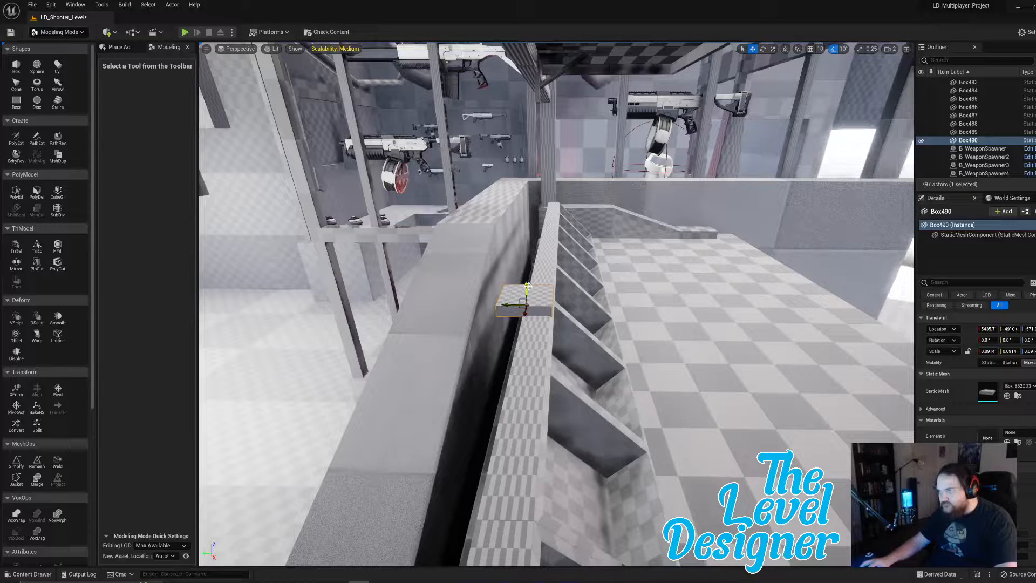
left_click_drag(505, 306, 498, 306)
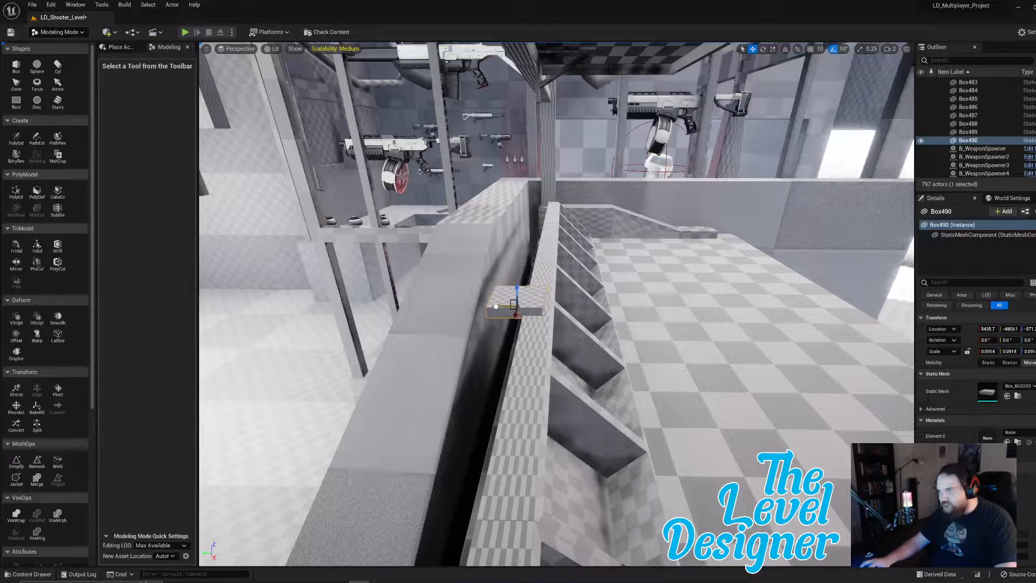
Extend the flat box's faces down to the counter and along the bins so it backs the full row.
key("f")
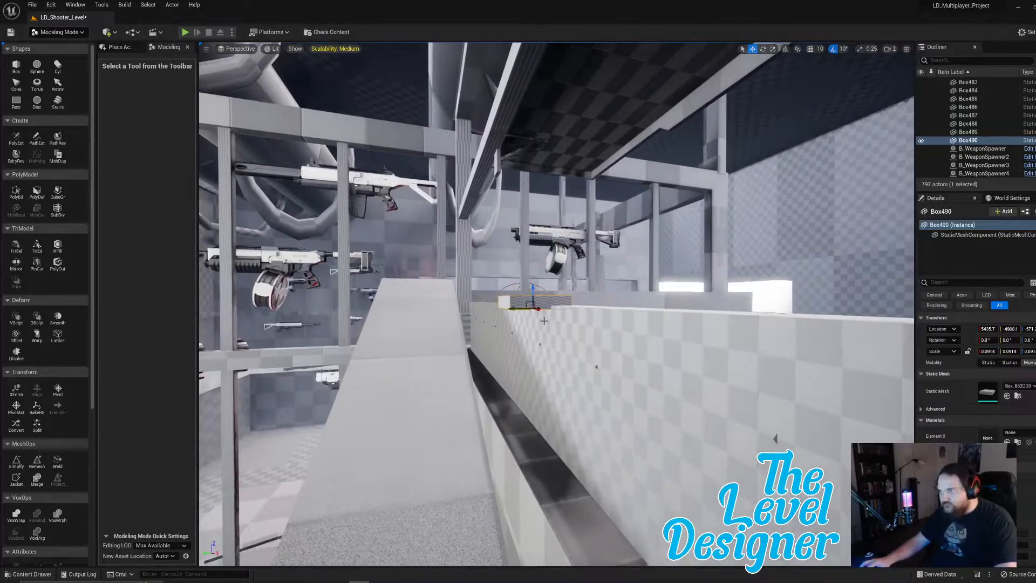
left_click(16, 193)
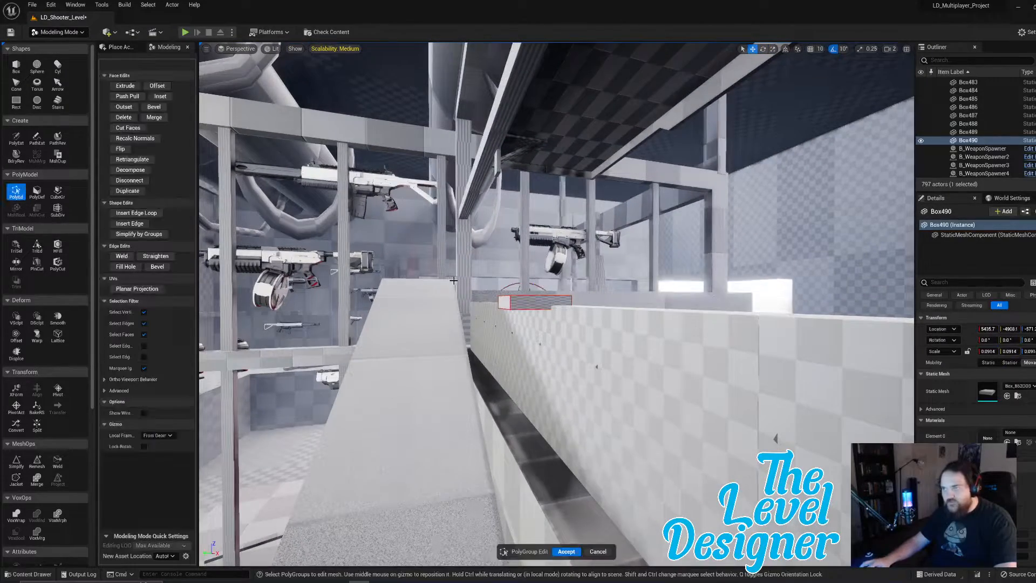
left_click_drag(518, 280, 469, 305, "alt")
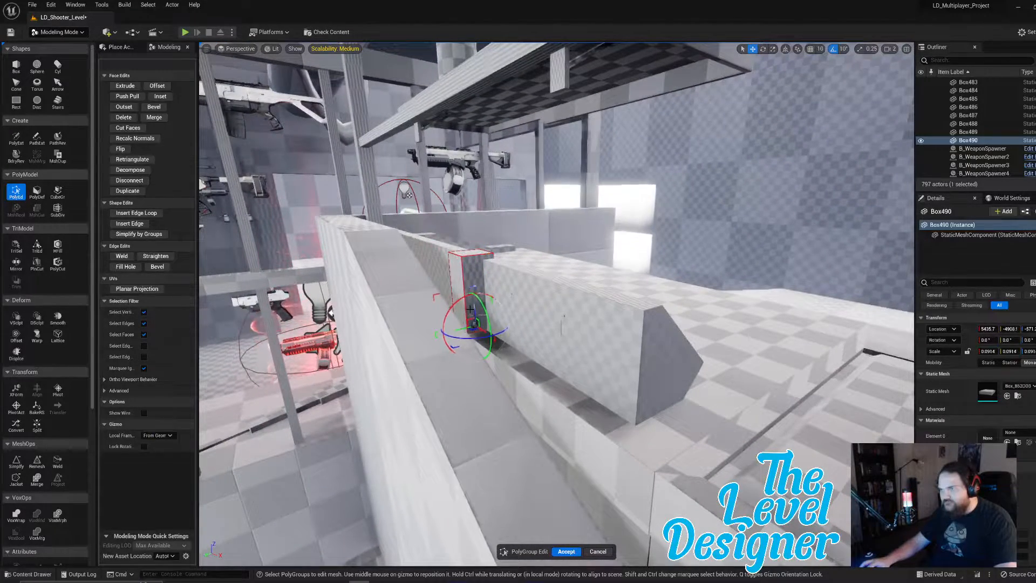
left_click(470, 309)
left_click_drag(469, 309, 289, 435, "alt")
left_click(637, 348)
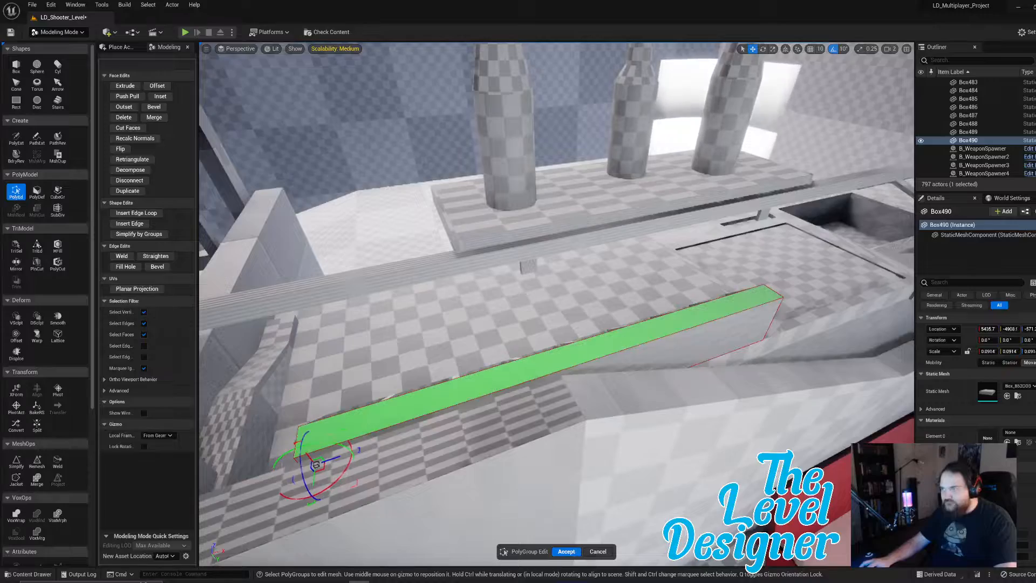
right_click_drag(335, 423, 64, 410)
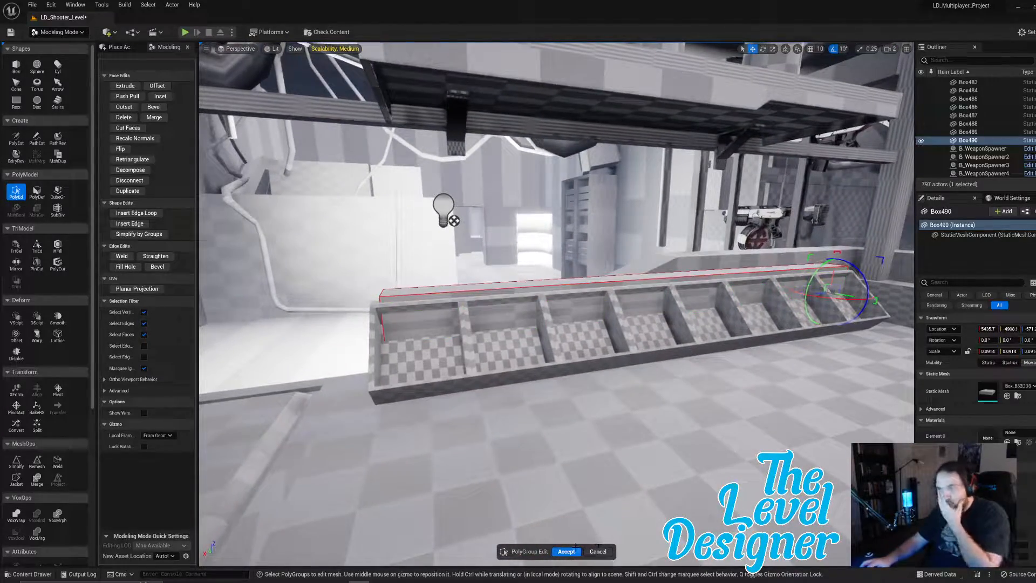
right_click_drag(571, 402, 637, 428)
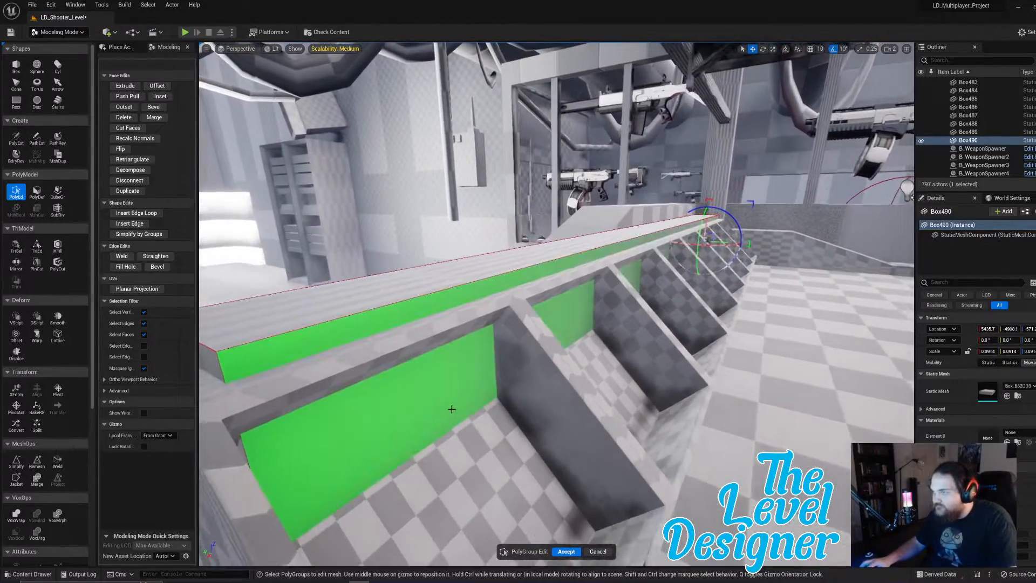
Insert a lengthwise edge loop around the backing box at about mid-height.
left_click(451, 409)
right_click_drag(501, 376, 488, 423)
left_click(136, 212)
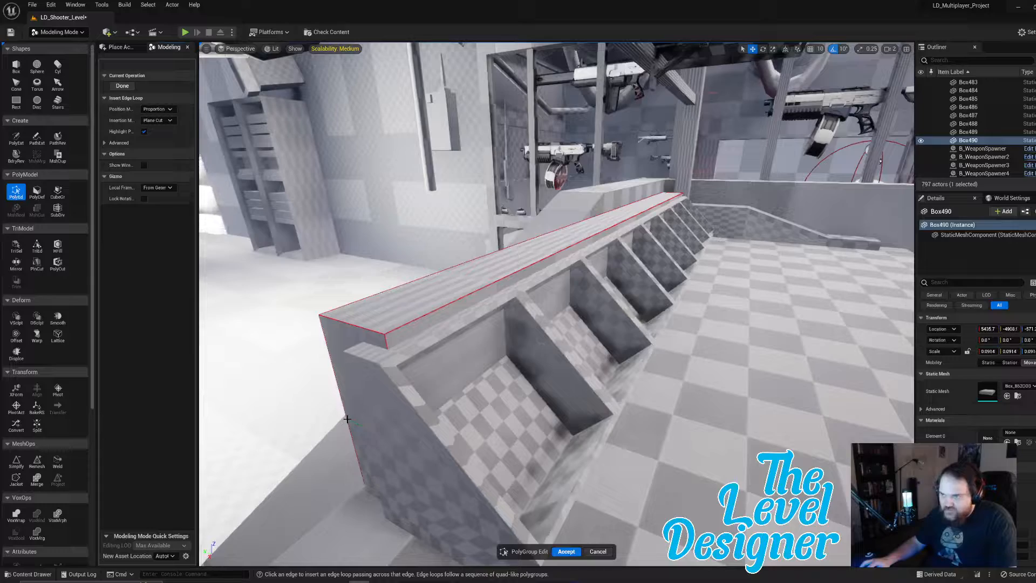
mouse_move(348, 418)
right_mouse_down()
mouse_move(354, 426)
mouse_move(346, 418)
right_mouse_up()
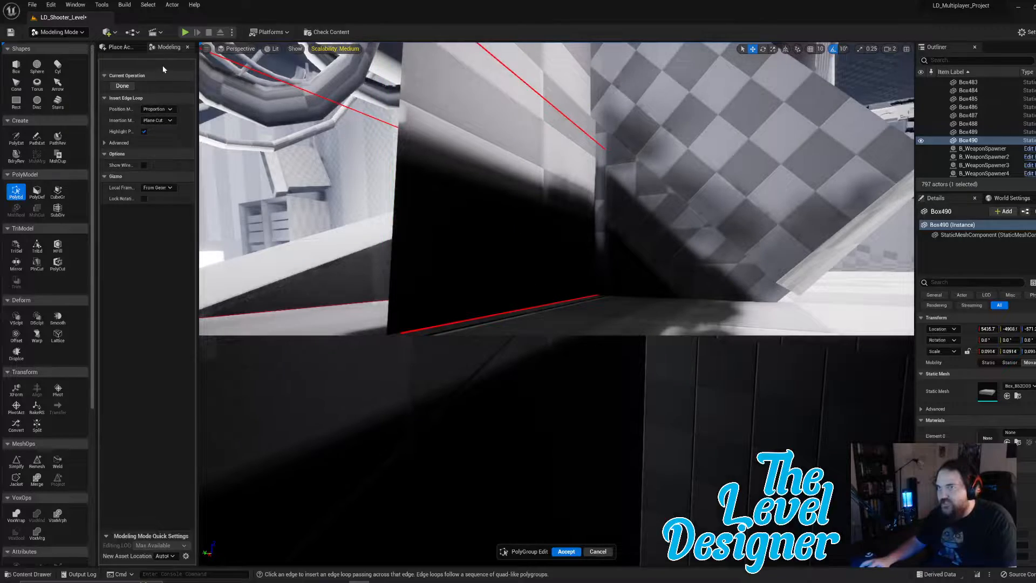
left_click(122, 85)
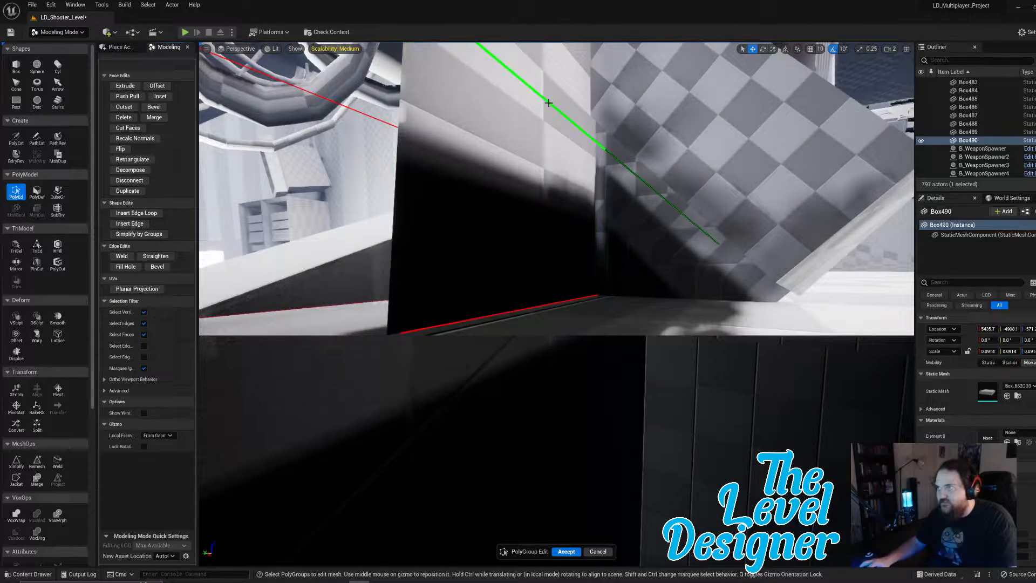
Select the loop's lengthwise front edge and move it back out of the bins.
left_click(548, 102)
right_click_drag(551, 100, 554, 131)
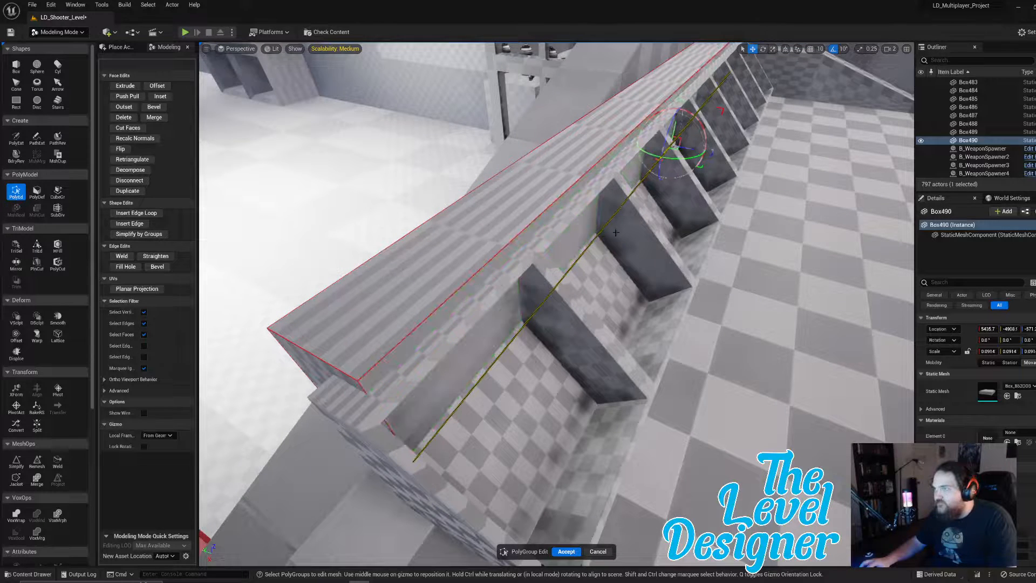
left_click_drag(688, 148, 662, 146)
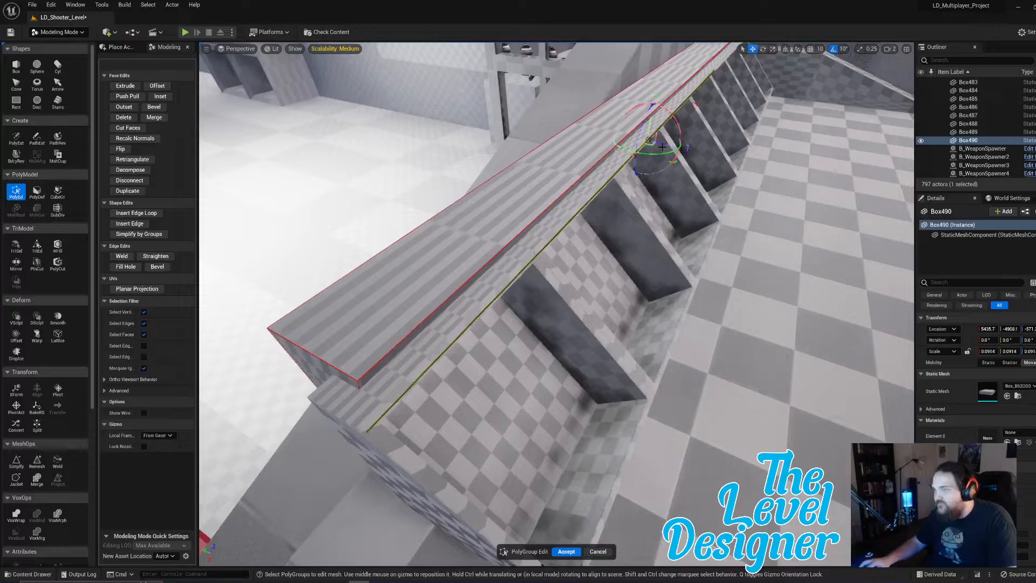
right_click_drag(662, 147, 671, 185)
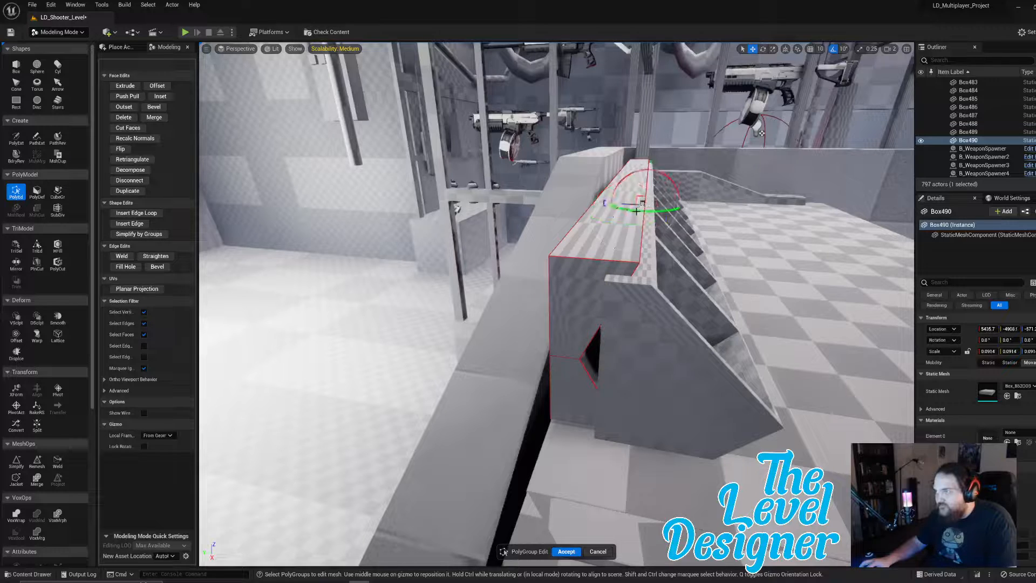
right_click_drag(592, 357, 595, 286)
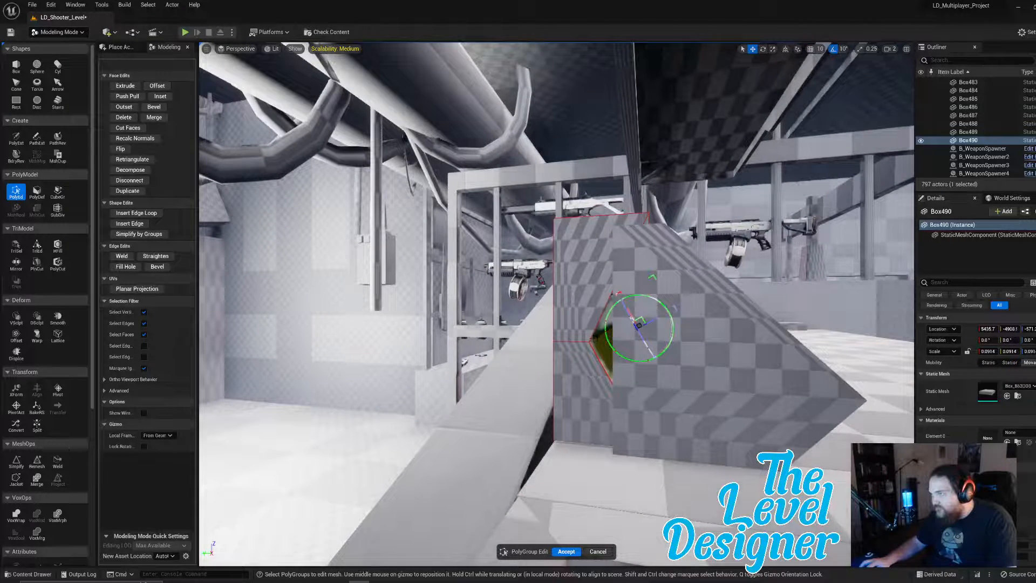
Reshape the backing box's front behind the bins, raise its lengthwise front edge, and accept the PolyGroup edits.
right_click_drag(443, 356, 443, 356)
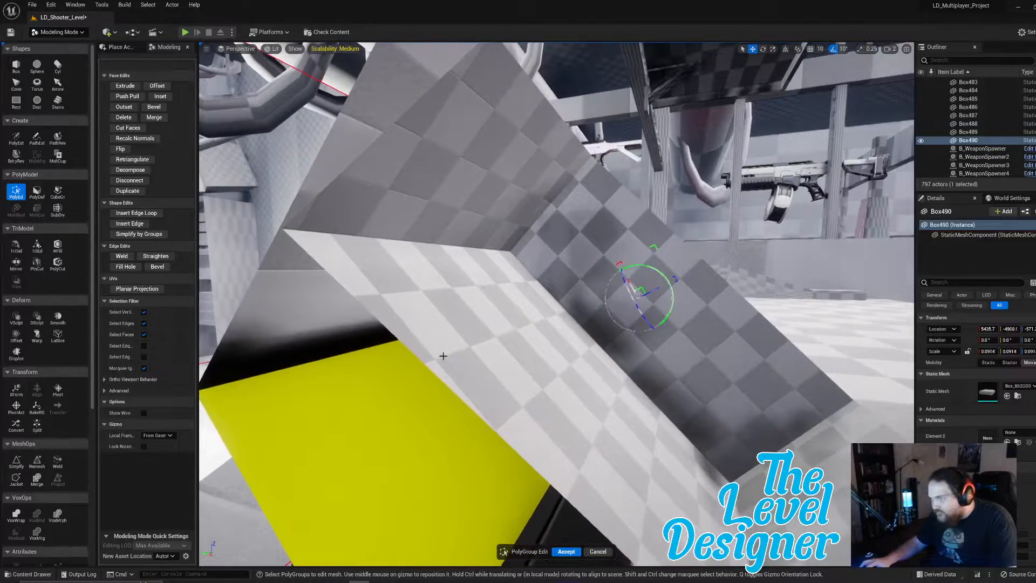
left_click(331, 358)
right_click_drag(345, 378, 346, 378)
right_click_drag(599, 310, 600, 310)
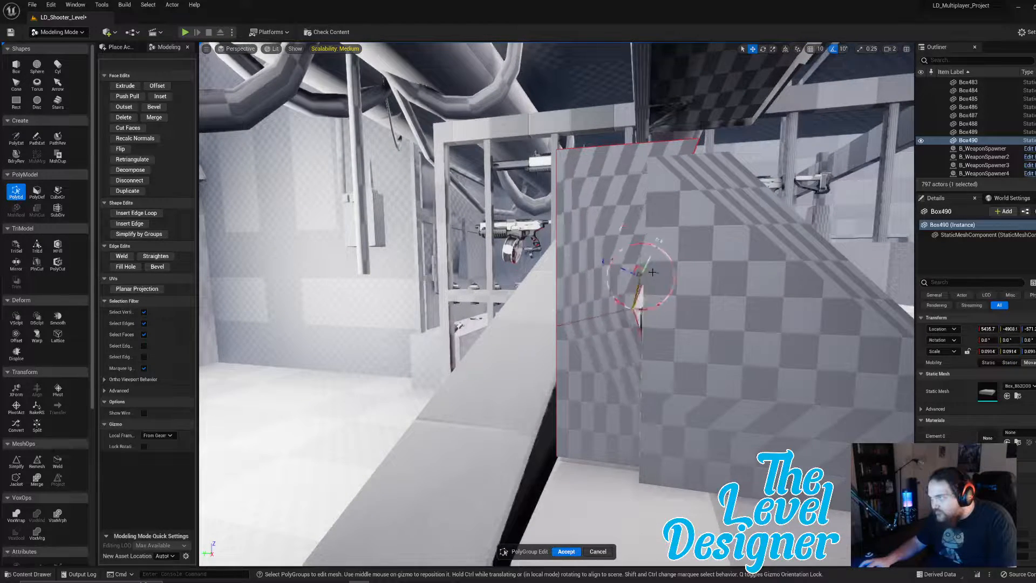
right_click_drag(655, 269, 656, 270)
right_click_drag(686, 310, 686, 310)
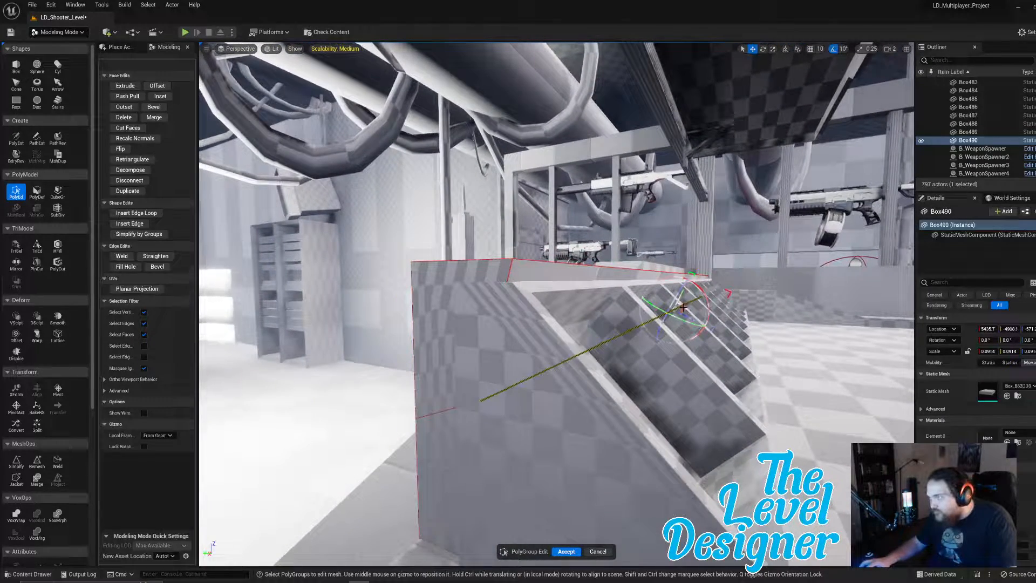
left_click_drag(682, 298, 679, 292)
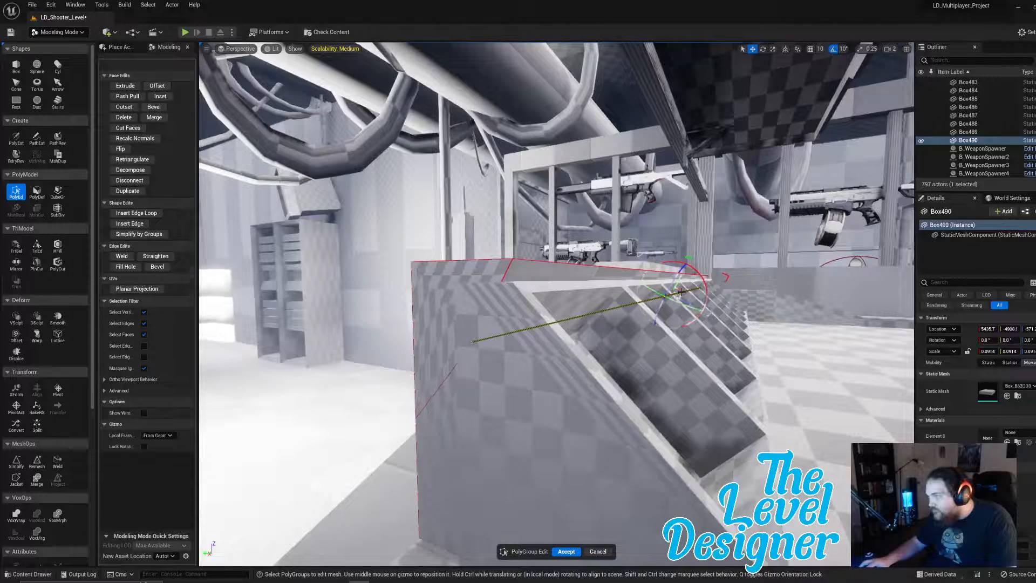
right_click_drag(679, 291, 680, 292)
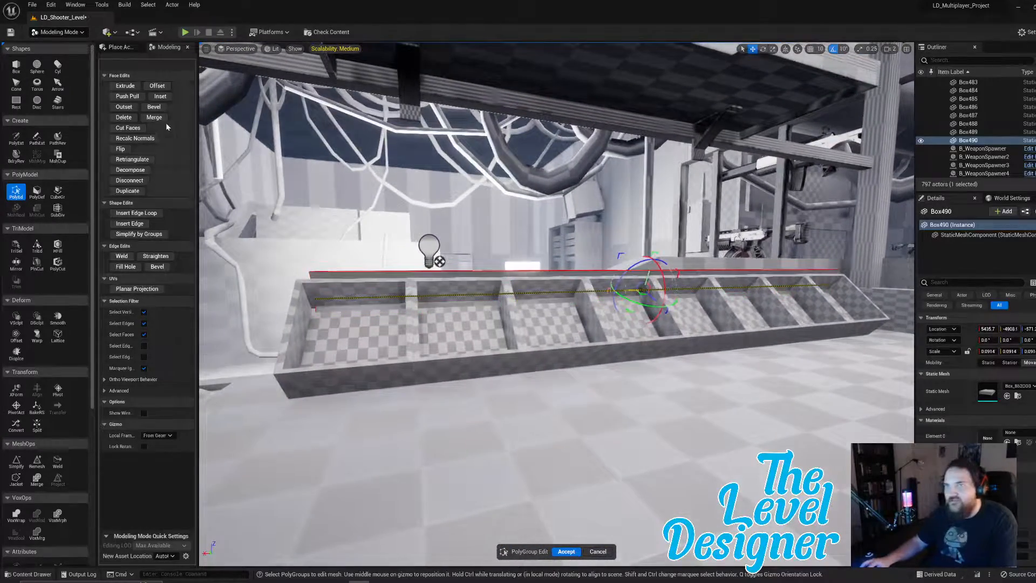
left_click(566, 551)
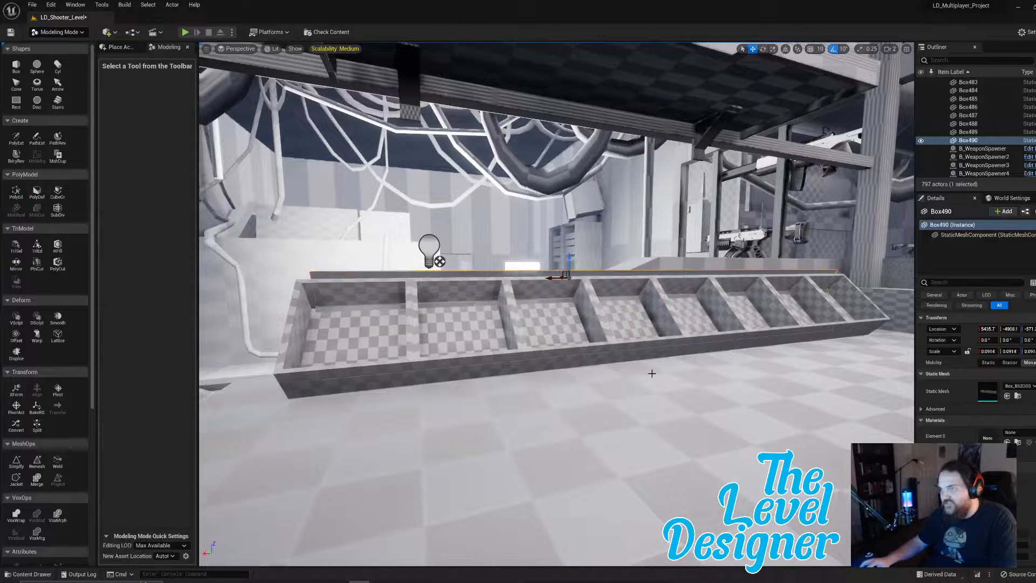
Create a cylinder with radius 50 and height 200 on the counter, and rotate it 90° to lie along the counter.
right_click_drag(652, 374, 653, 374)
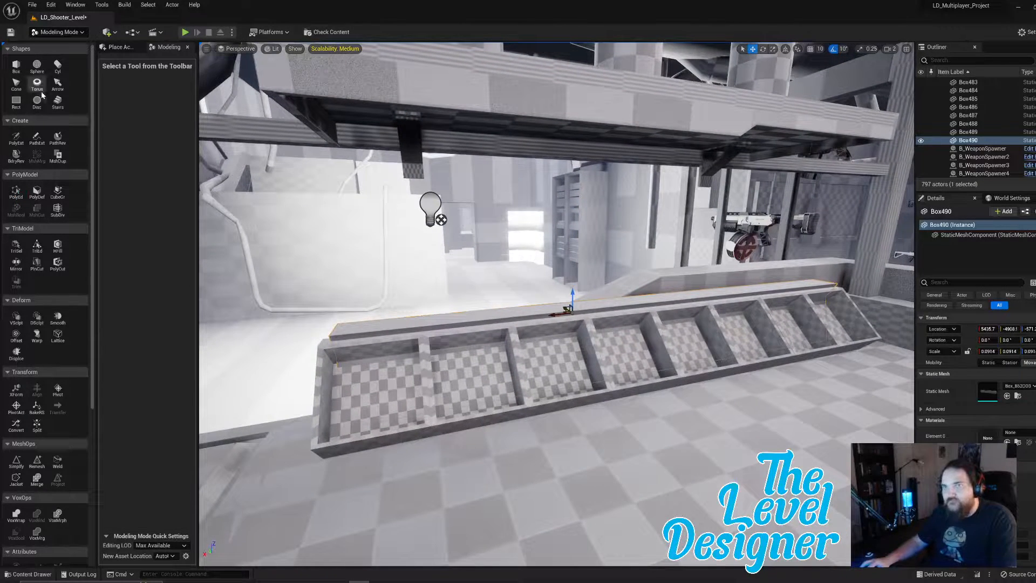
left_click(60, 69)
right_click_drag(726, 433, 723, 415)
left_click(726, 433)
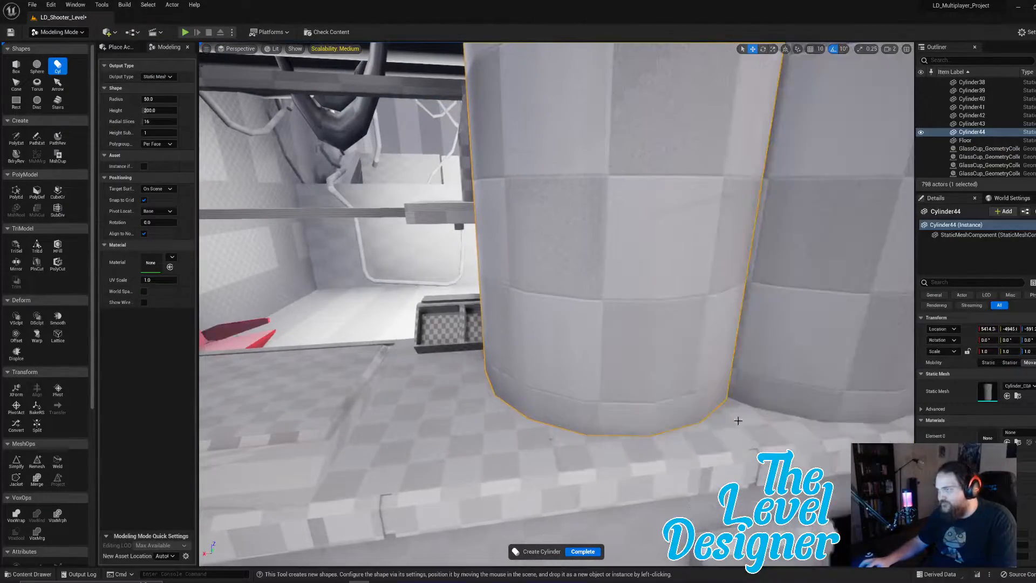
left_click(583, 552)
key("e")
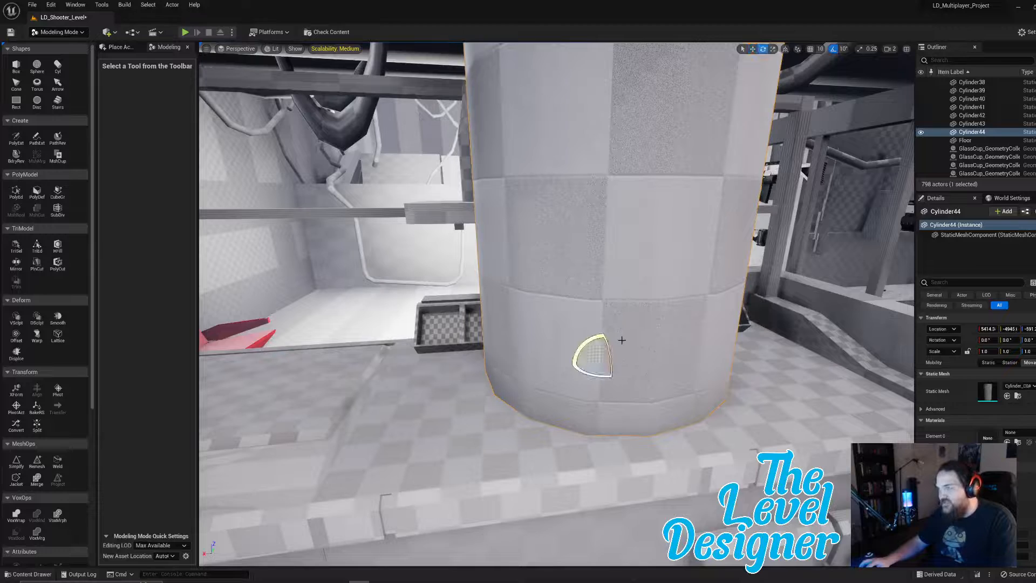
left_click_drag(582, 345, 570, 365)
key("w")
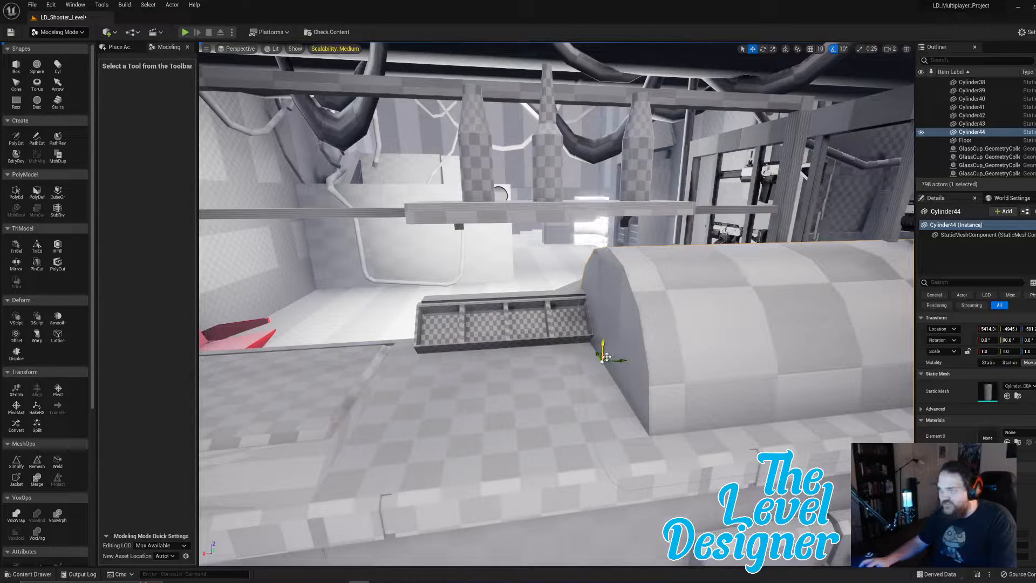
Scale the lying cylinder down to about 0.058, with its X scale at about 0.10.
key("e")
key("r")
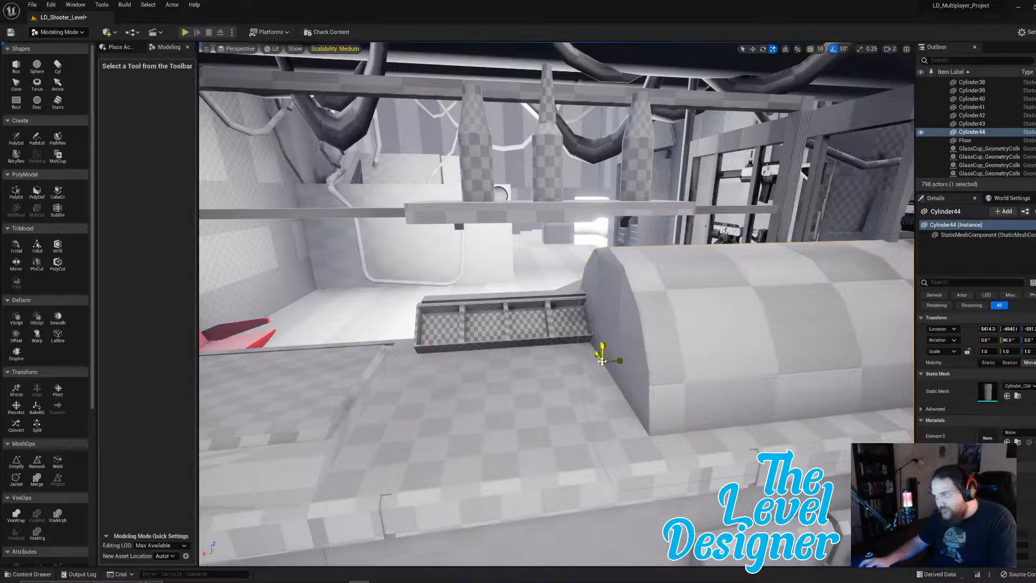
left_click_drag(602, 361, 602, 358)
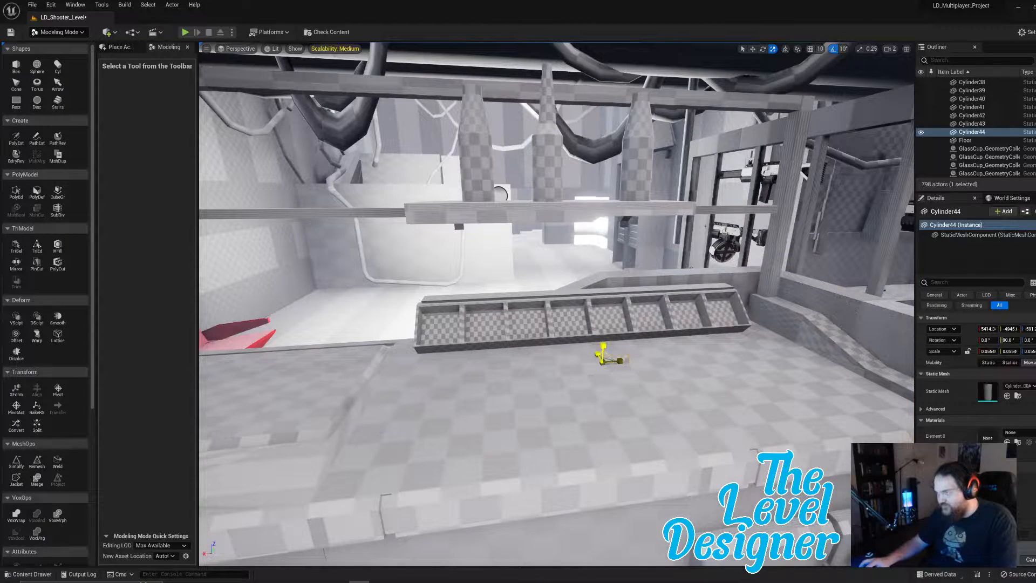
key("e")
key("r")
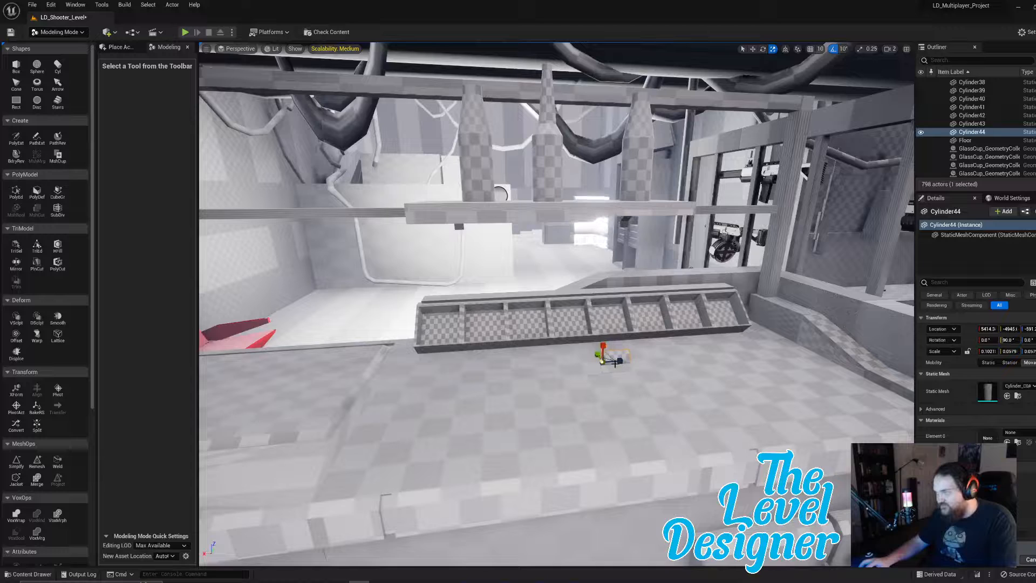
Stretch the lying cylinder to a length scale of about 0.82, rotate it about its length, and seat it inside the row of bins.
left_click_drag(620, 360, 427, 373)
right_click_drag(455, 369, 457, 369)
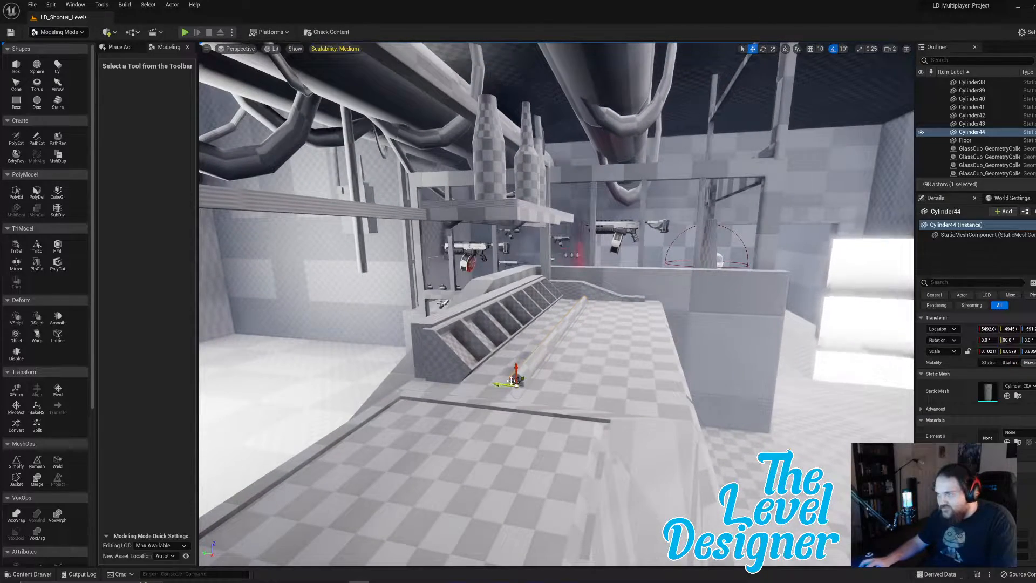
left_click_drag(514, 381, 456, 360)
key("e")
key("w")
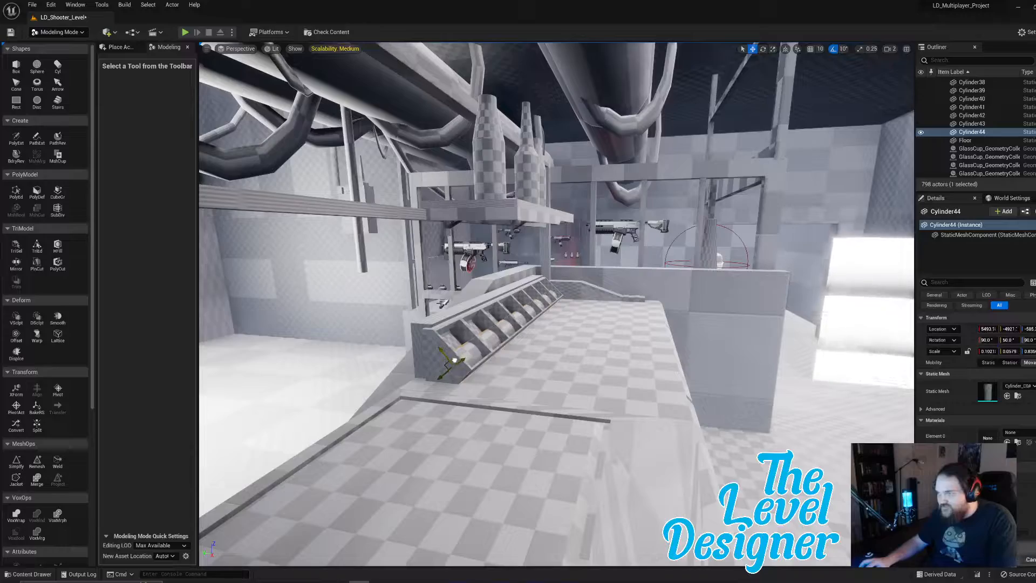
right_click_drag(456, 360, 351, 391)
mouse_move(419, 365)
right_mouse_down()
mouse_move(462, 363)
mouse_move(419, 364)
right_mouse_up()
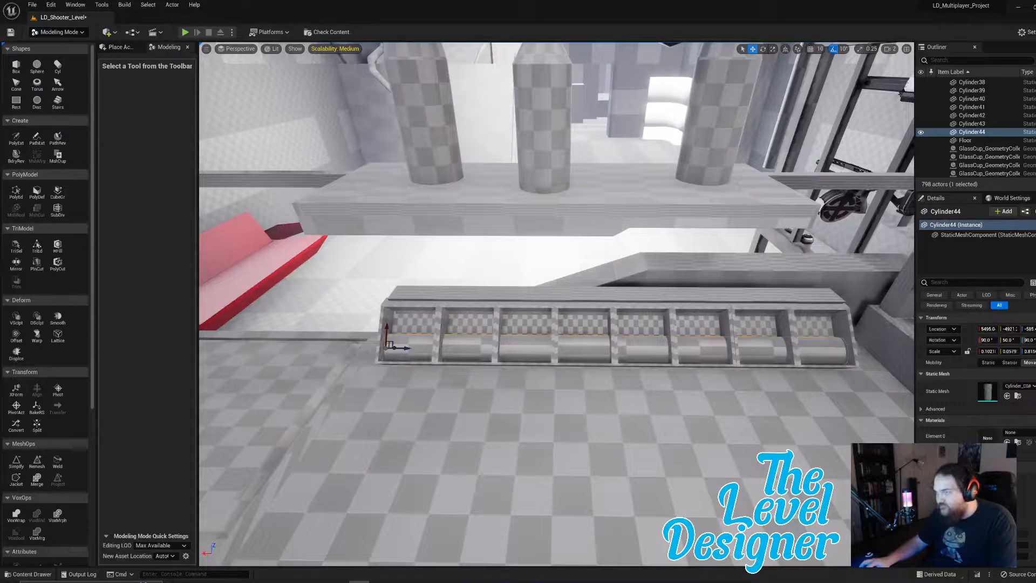
Save all changes to the shooter level.
key("s")
right_click_drag(430, 331, 430, 332)
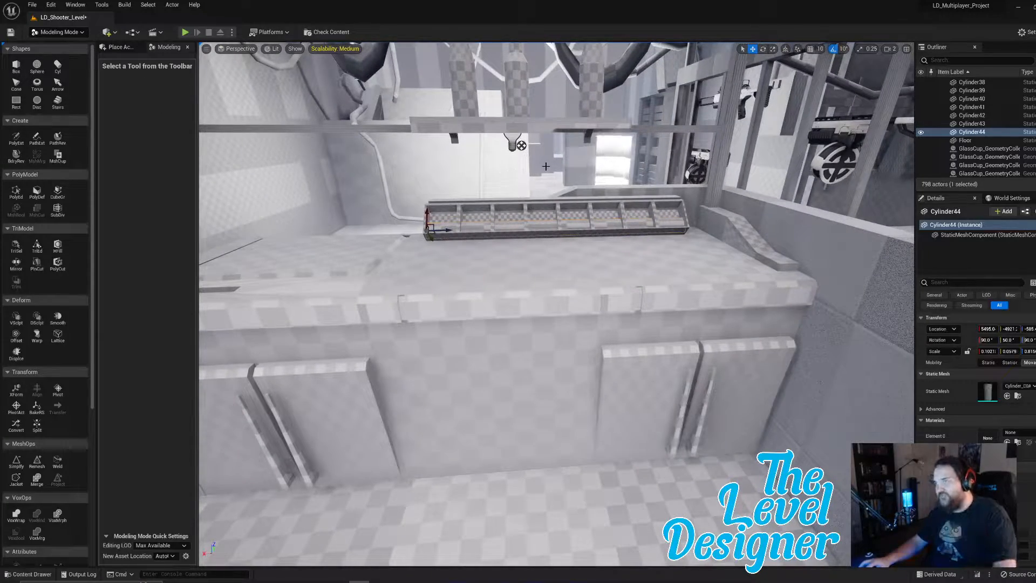
right_click_drag(545, 166, 545, 166)
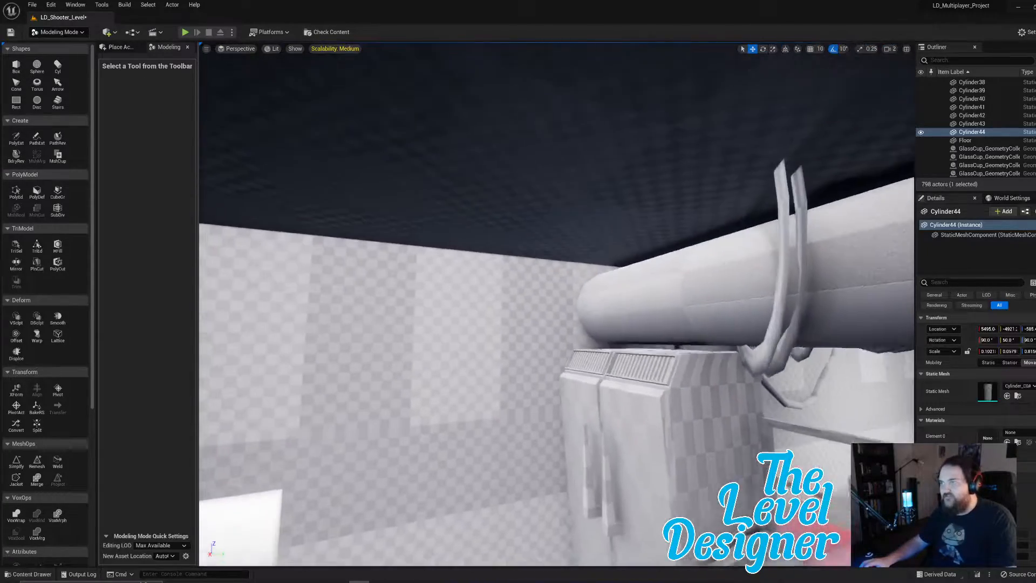
right_click_drag(488, 208, 488, 209)
left_click(572, 236)
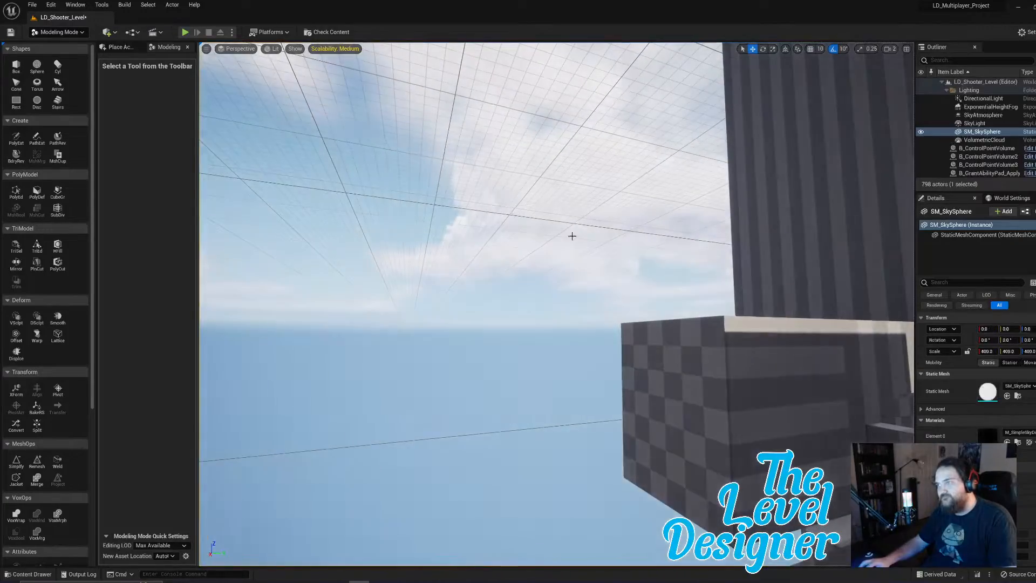
right_click_drag(571, 235, 572, 236)
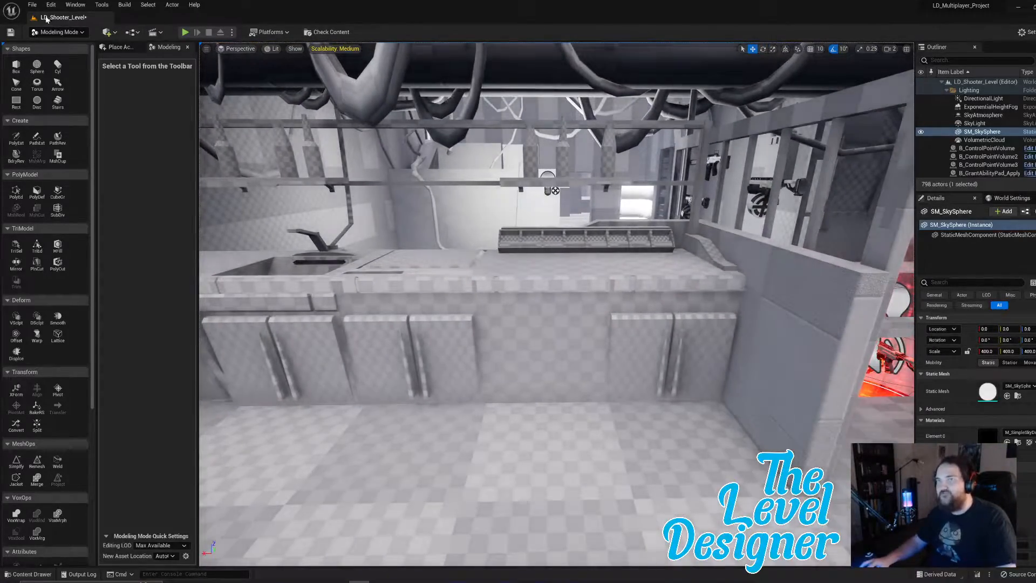
left_click(32, 5)
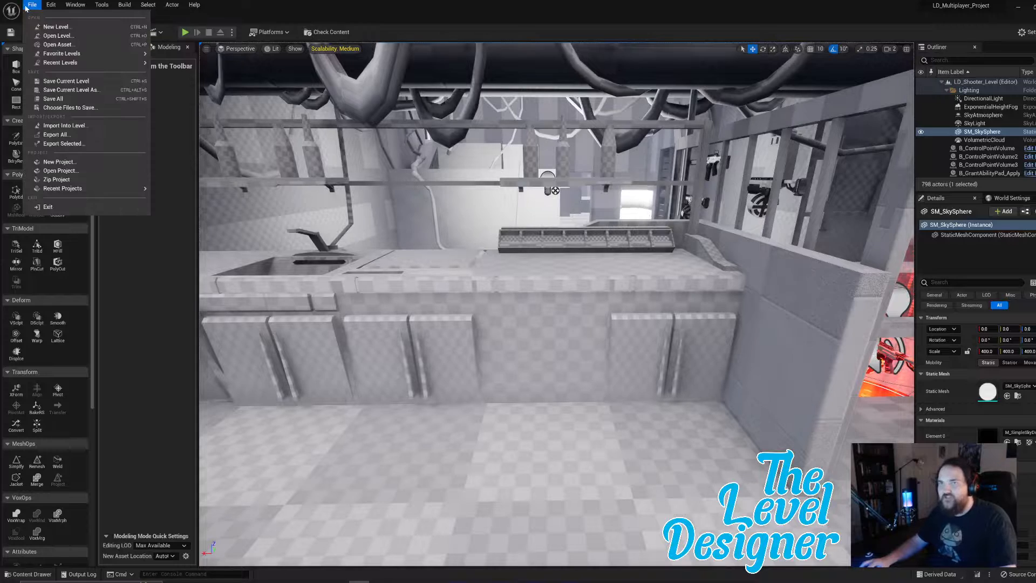
left_click(77, 99)
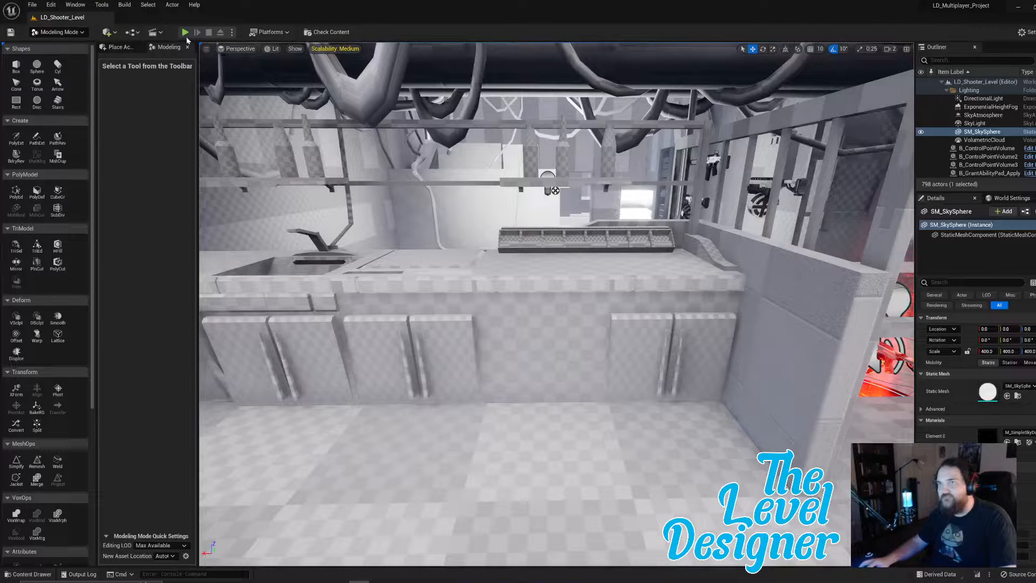
Start a play session and run the character through the seating area beside the bar and into the kitchen room.
key("alt+p")
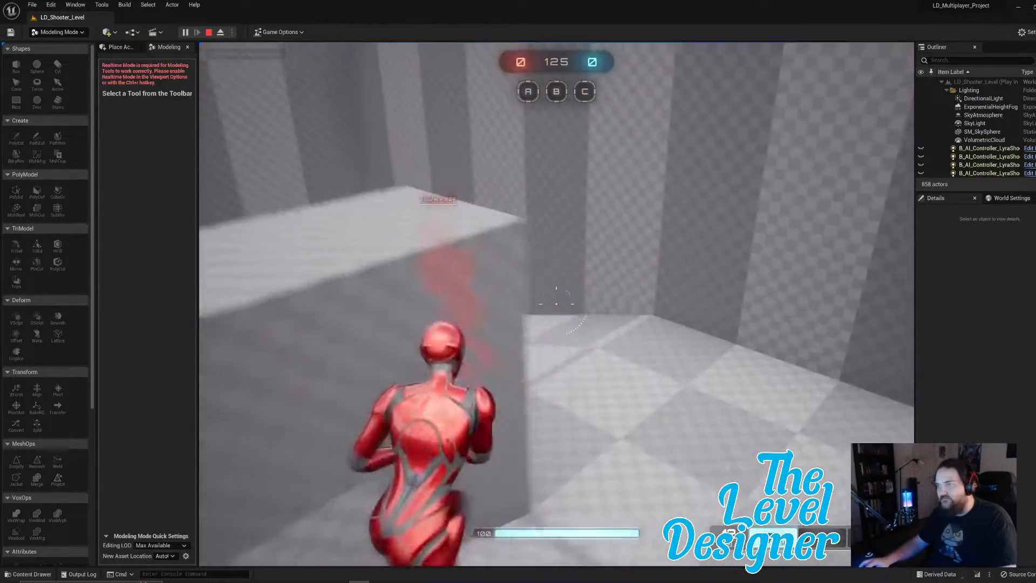
key("w")
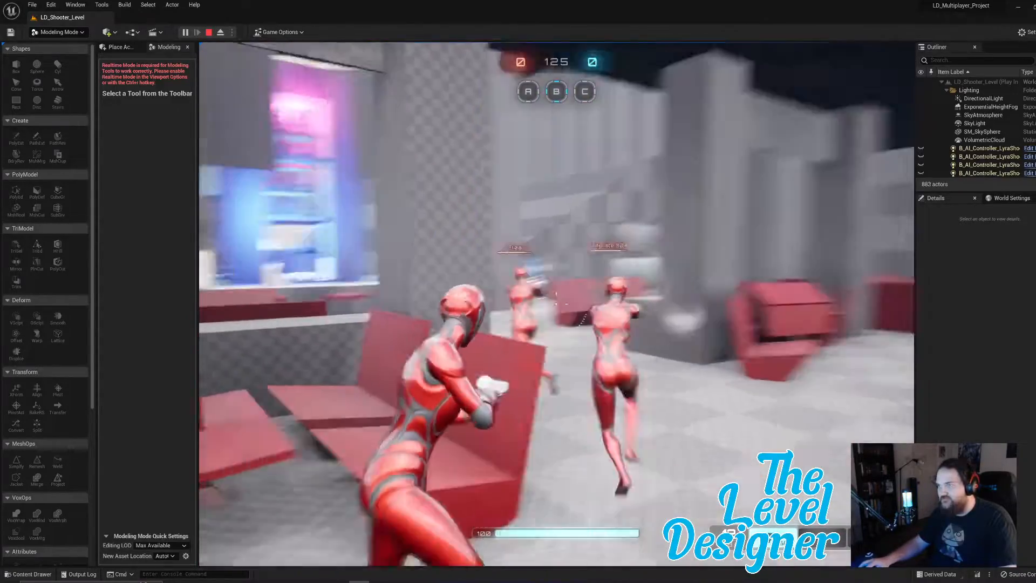
key("w")
left_click(556, 304)
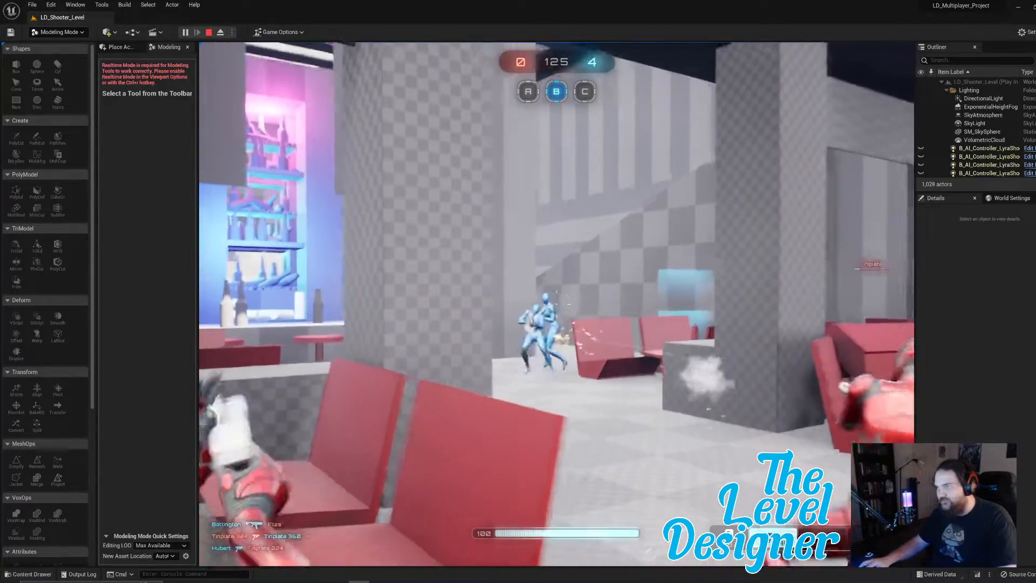
left_click(556, 304)
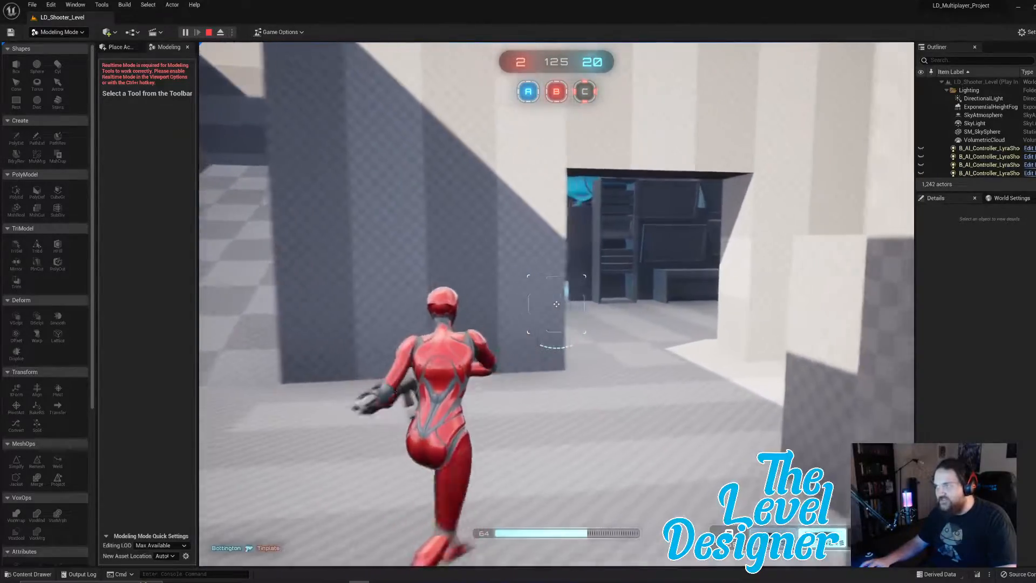
key("w")
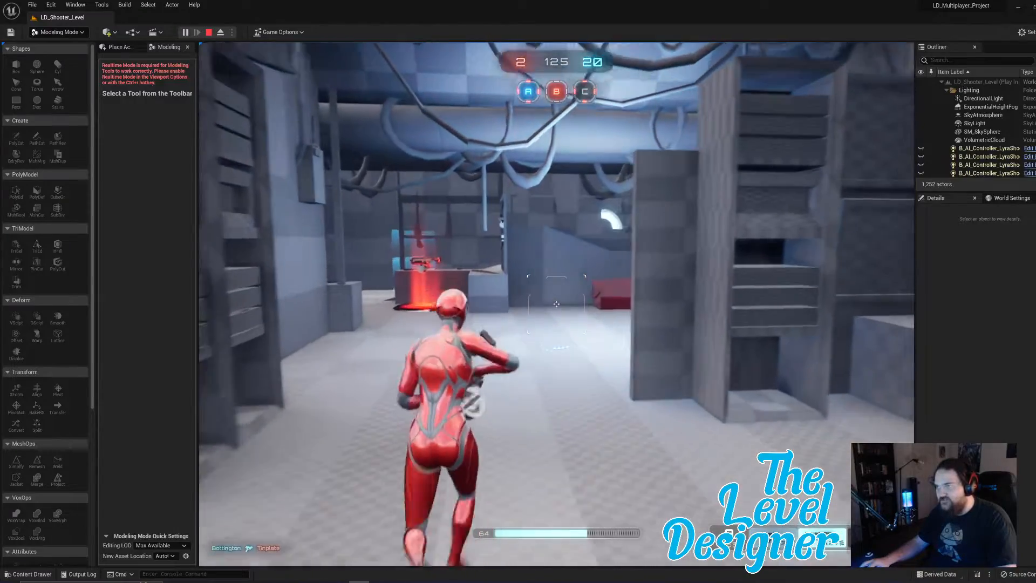
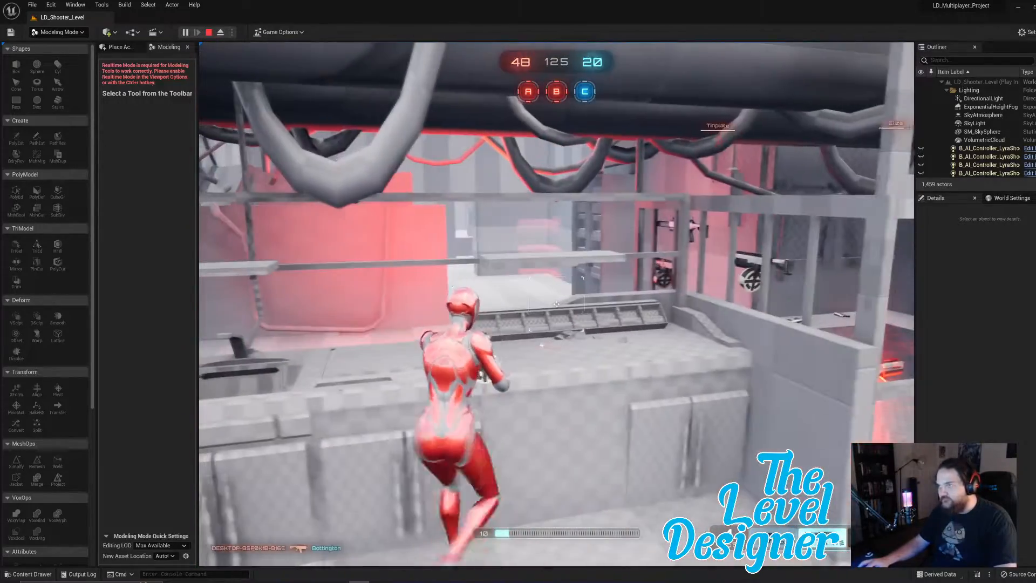
Run past the kitchen counter to the health pickup and return to inspect the counter and bins from the player's view.
key("w")
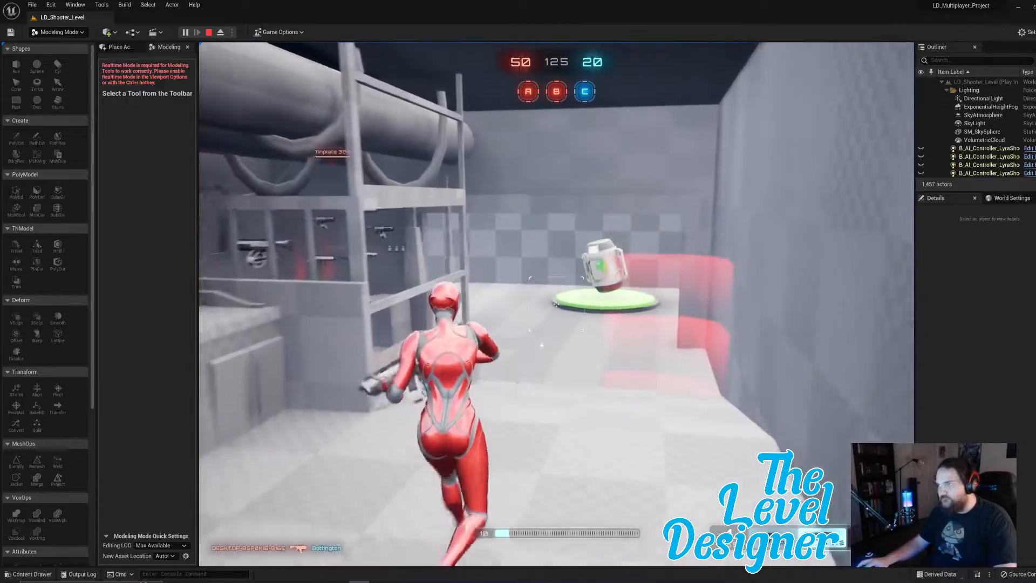
key("w")
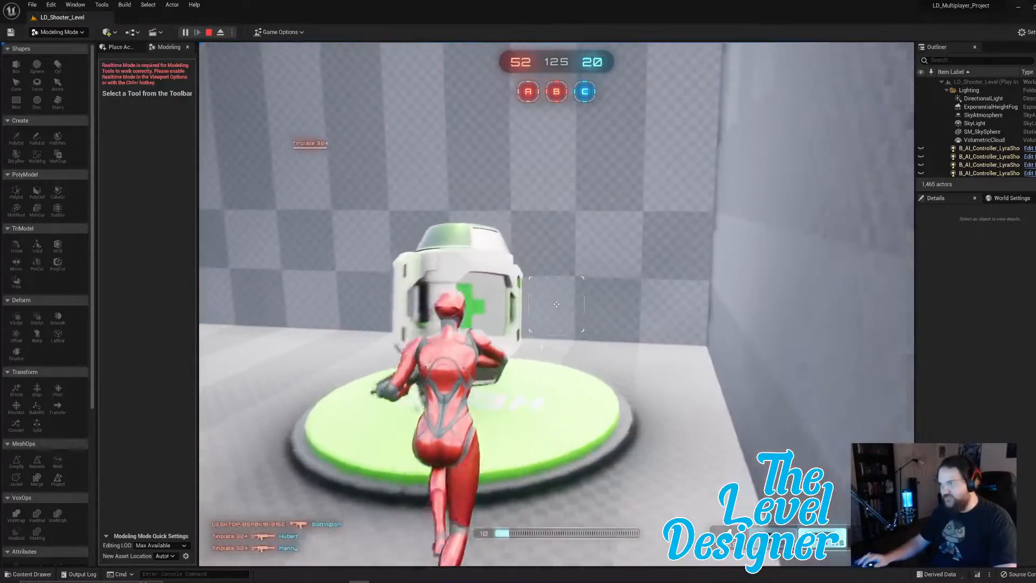
key("w")
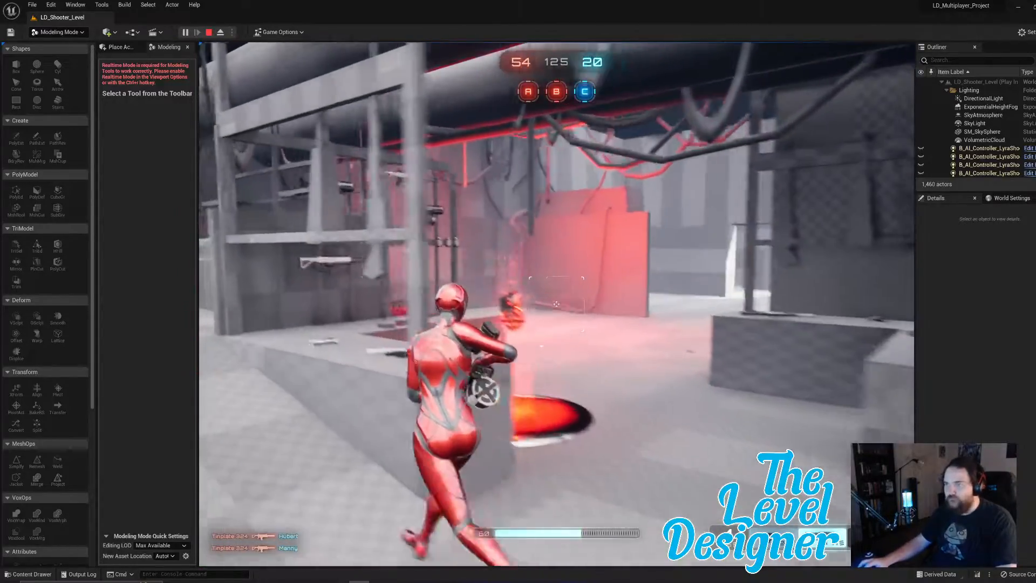
key("ctrl")
key("ctrl")
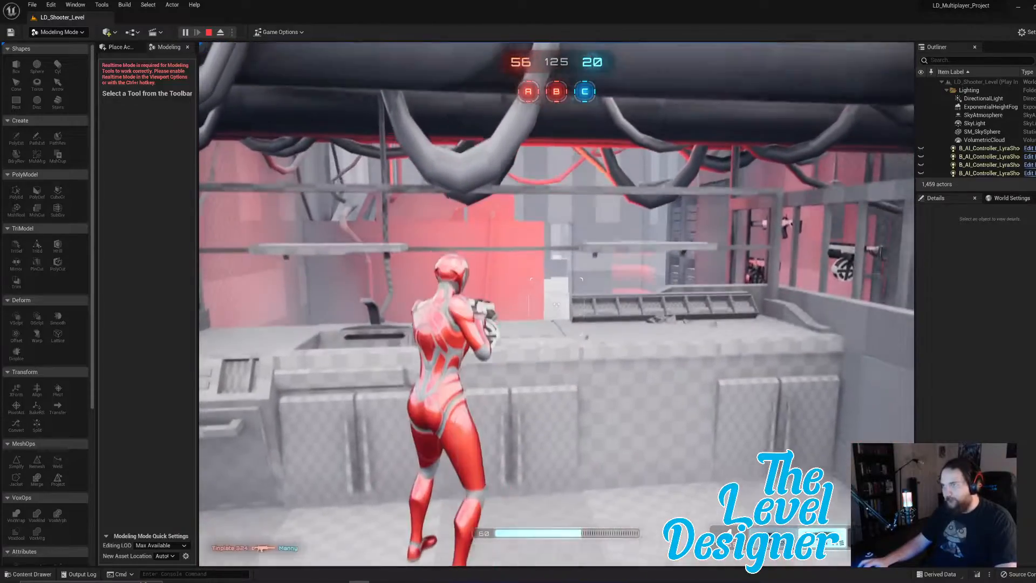
key("ctrl")
key("a")
key("d")
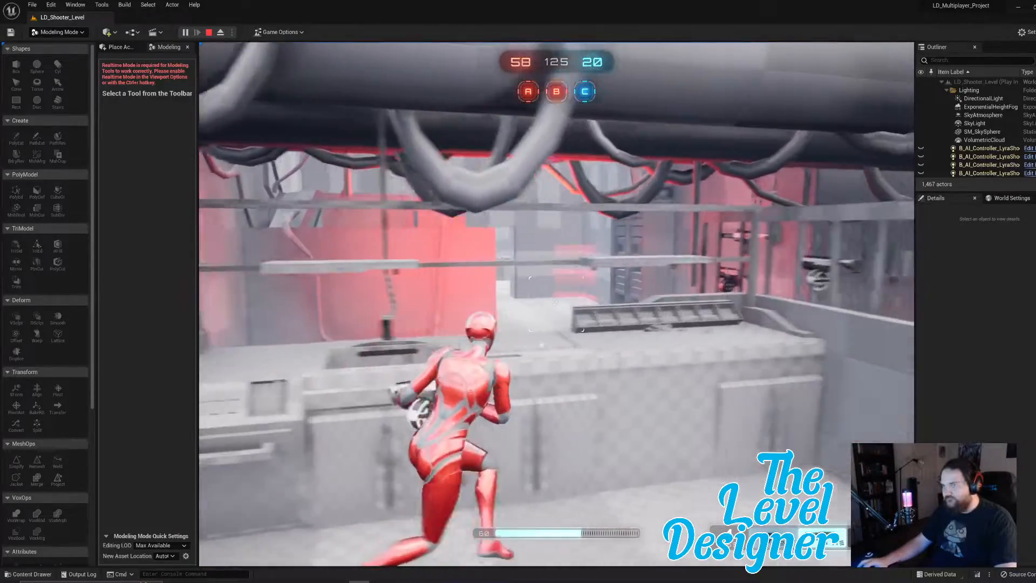
Run from the kitchen counter past the standing wall panel towards the room's doorway, and stop the play session.
key("w")
key("w")
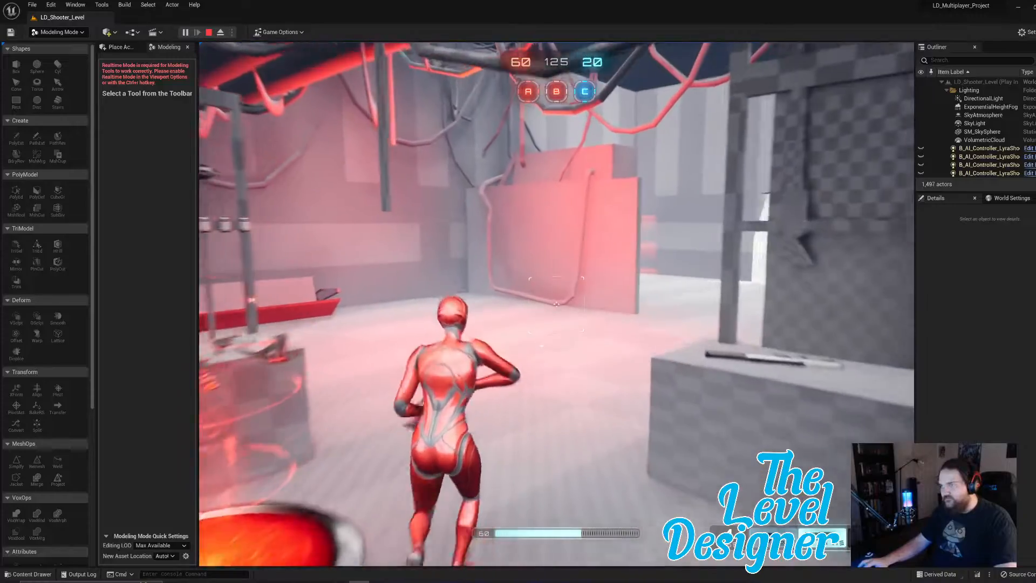
key("w")
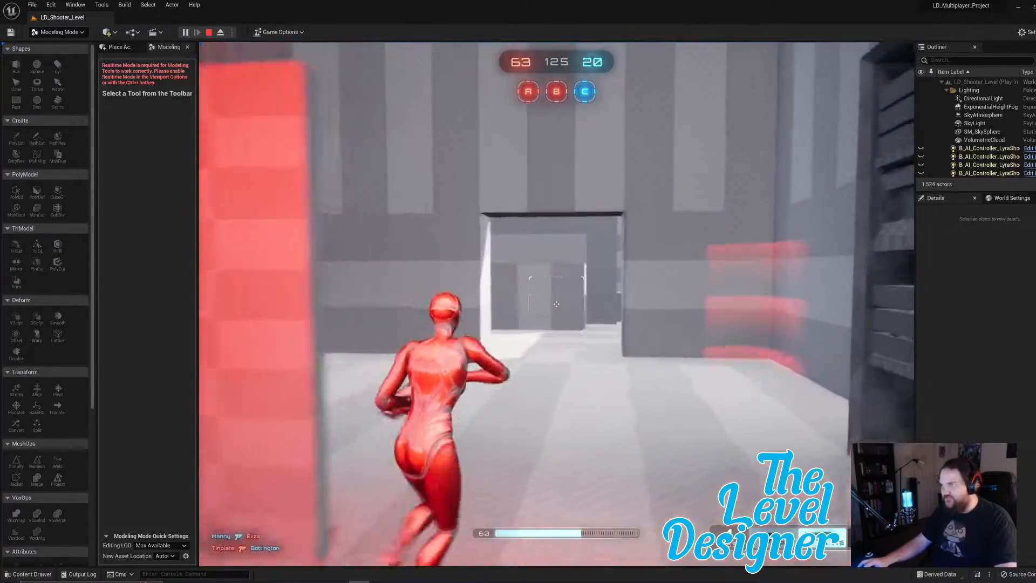
right_click(556, 304)
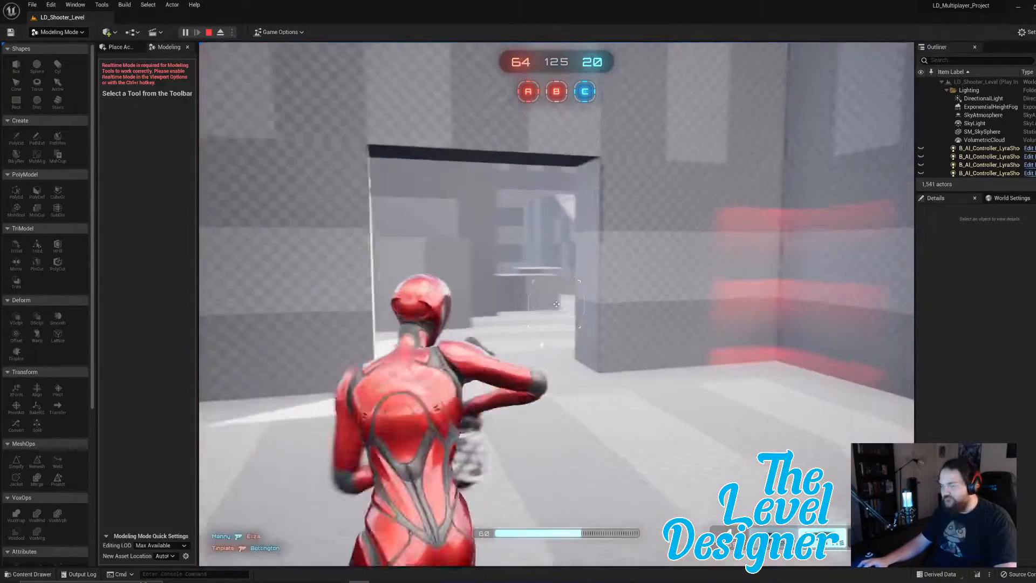
key("Escape")
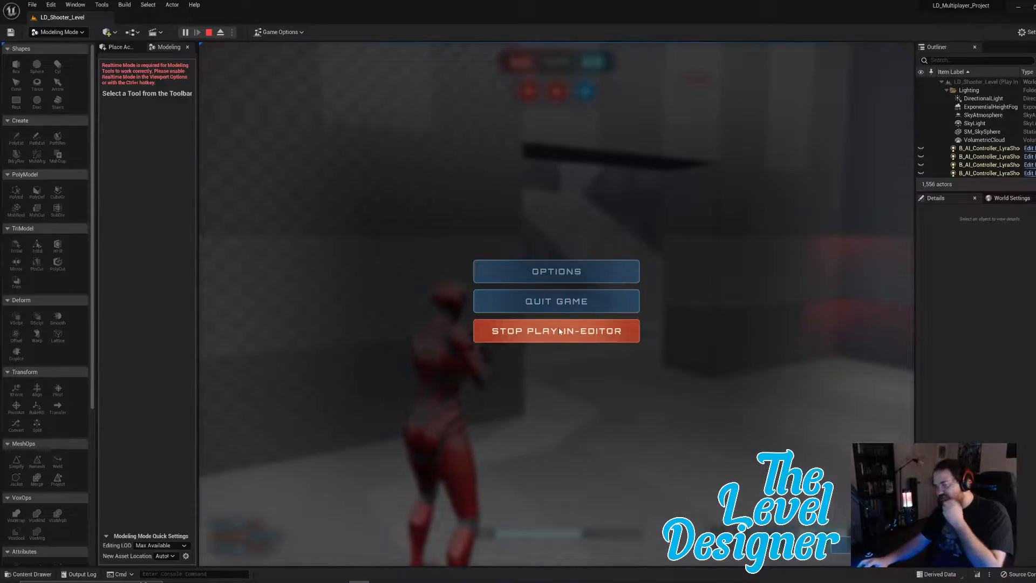
left_click(559, 330)
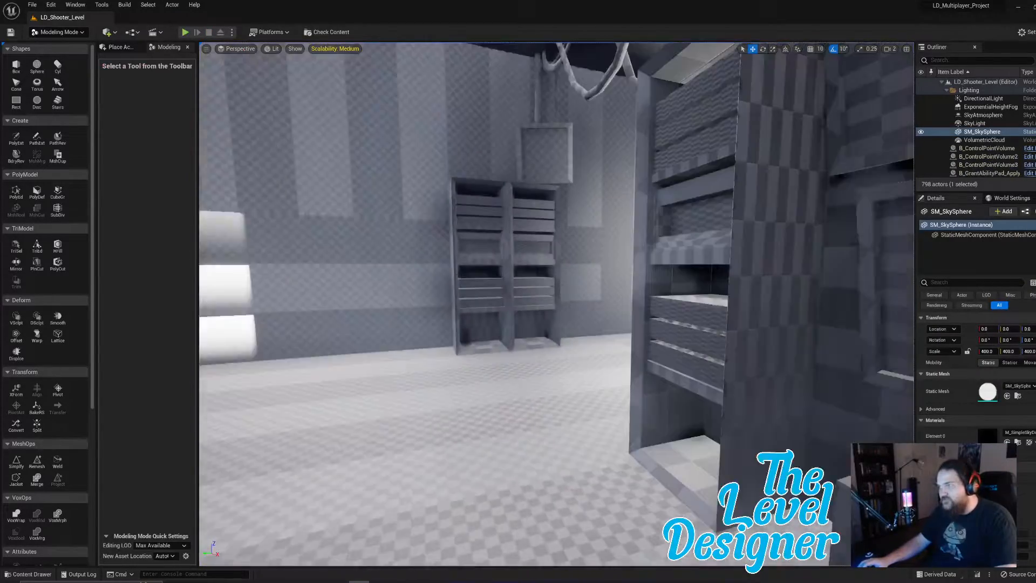
Set the viewport camera speed to 4.
key("w")
mouse_move(559, 331)
right_mouse_down()
mouse_move(696, 324)
mouse_move(567, 332)
right_mouse_up()
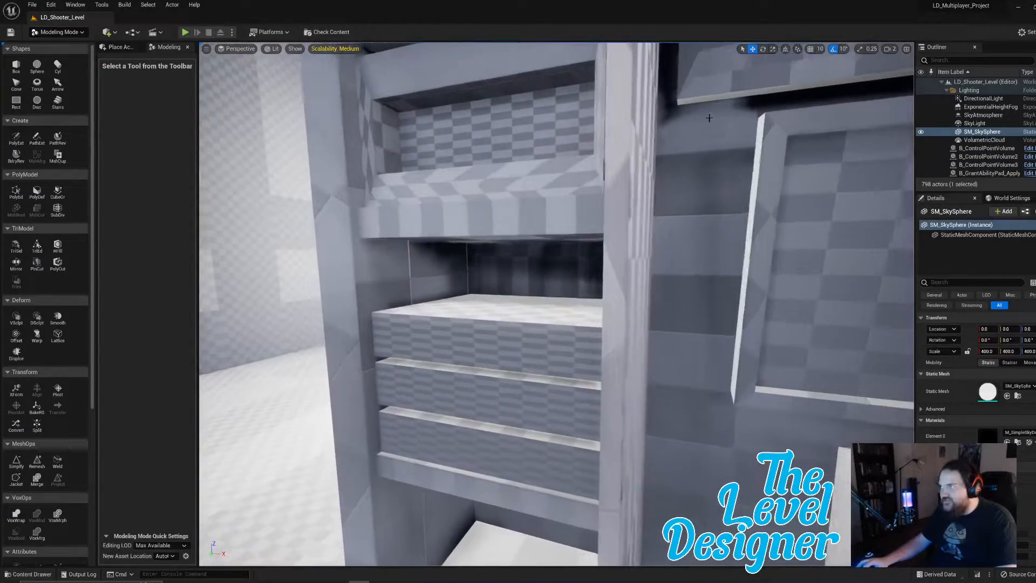
left_click(890, 48)
left_click_drag(897, 68, 910, 67)
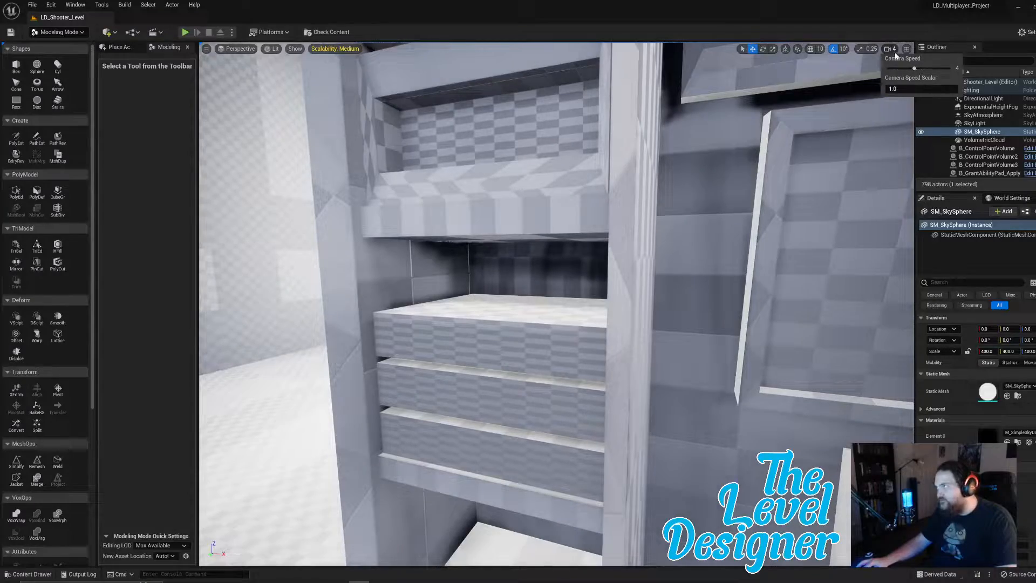
left_click(895, 53)
Create a 100 × 100 × 100 box on the floor near the end of the standing wall panel with the piping.
key("s")
right_click_drag(558, 287, 548, 267)
key("w")
key("s")
key("w")
key("e")
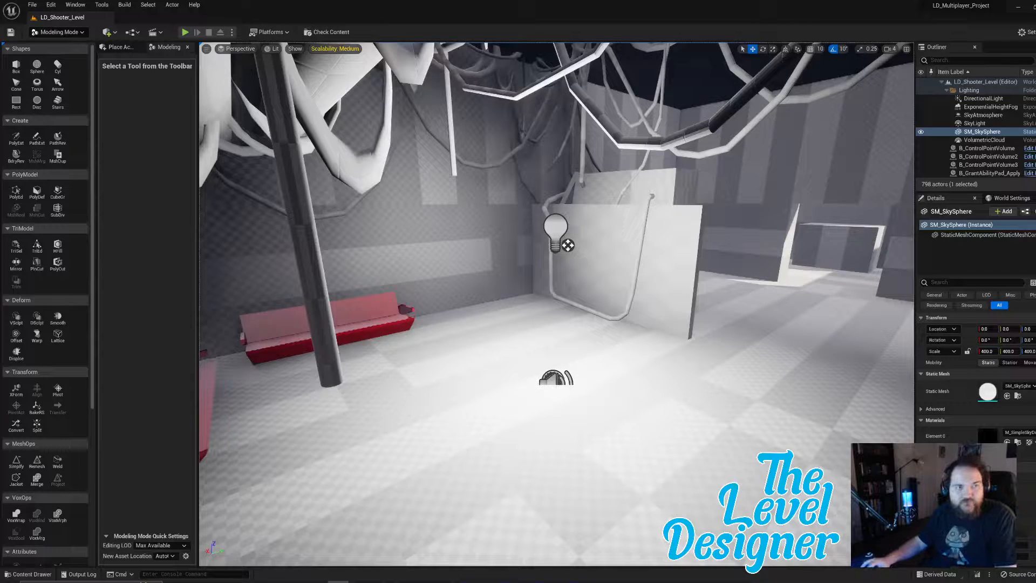
key("w")
mouse_move(663, 374)
right_mouse_down()
mouse_move(615, 372)
mouse_move(672, 386)
mouse_move(648, 373)
right_mouse_up()
key("s")
key("w")
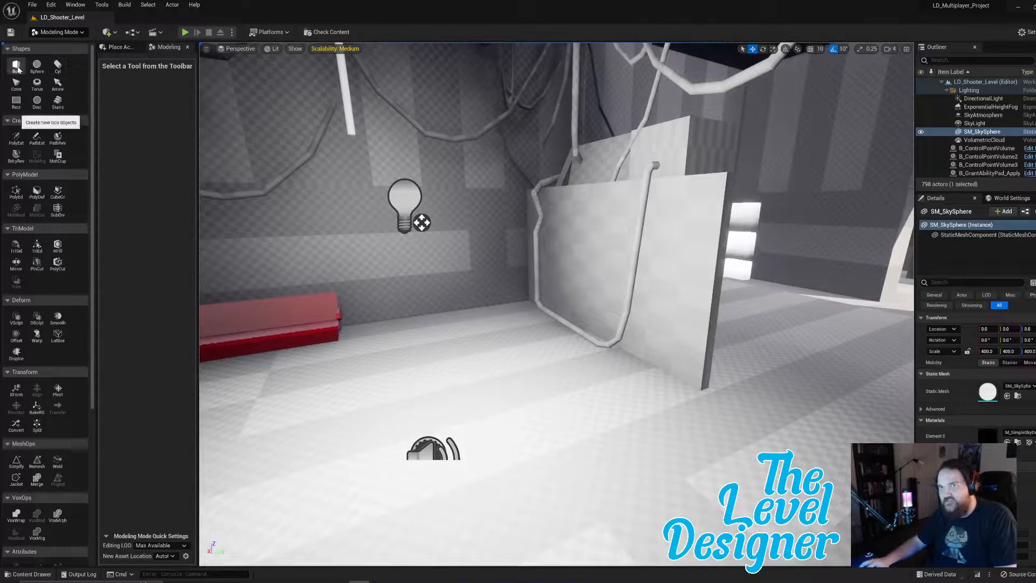
left_click(15, 66)
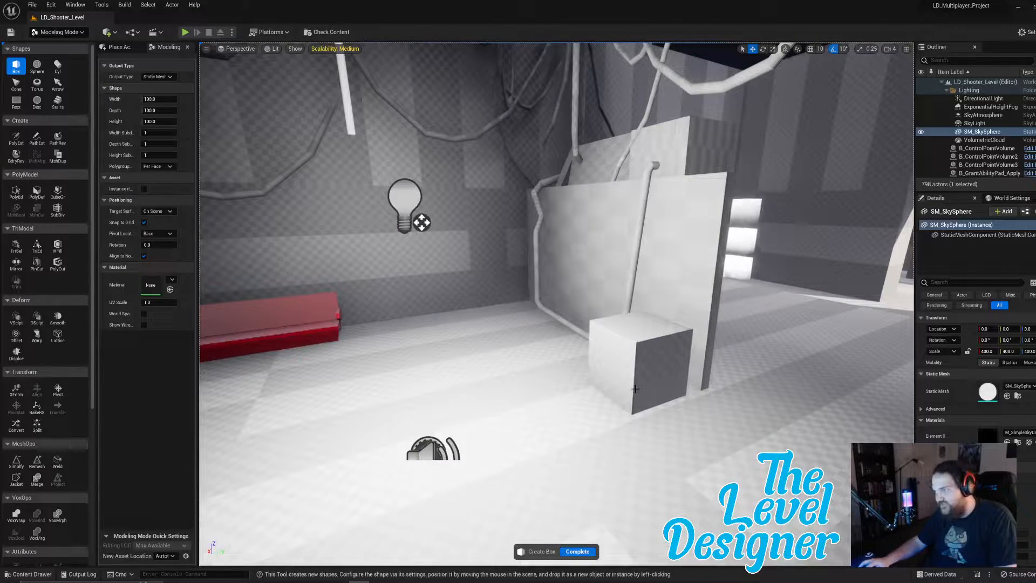
left_click(635, 387)
right_click_drag(635, 386, 628, 392)
key("w")
right_click_drag(765, 358, 765, 357)
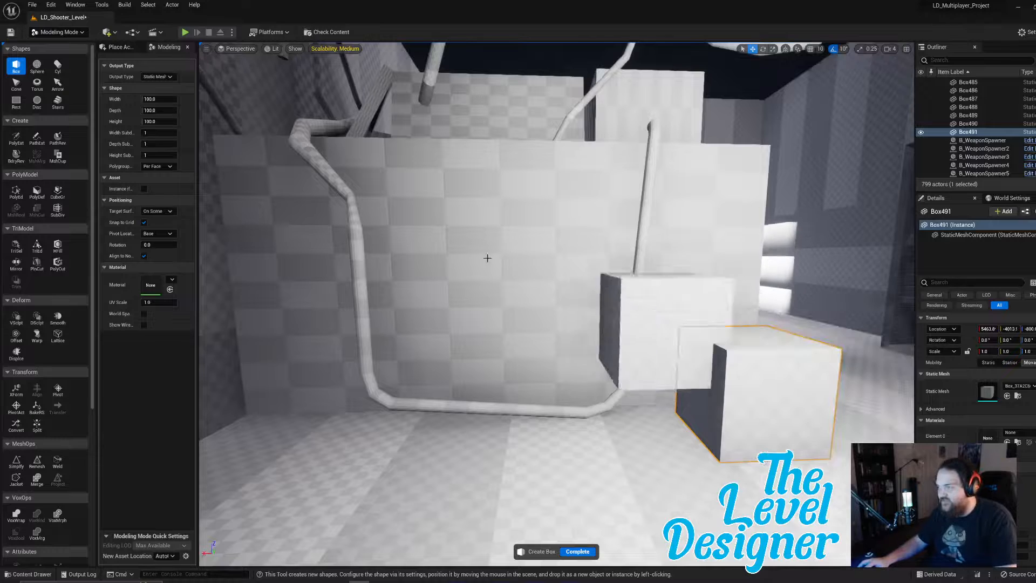
Polygroup-edit the new box, lowering its top face to about half height and stretching one side face across the wall's width.
key("Escape")
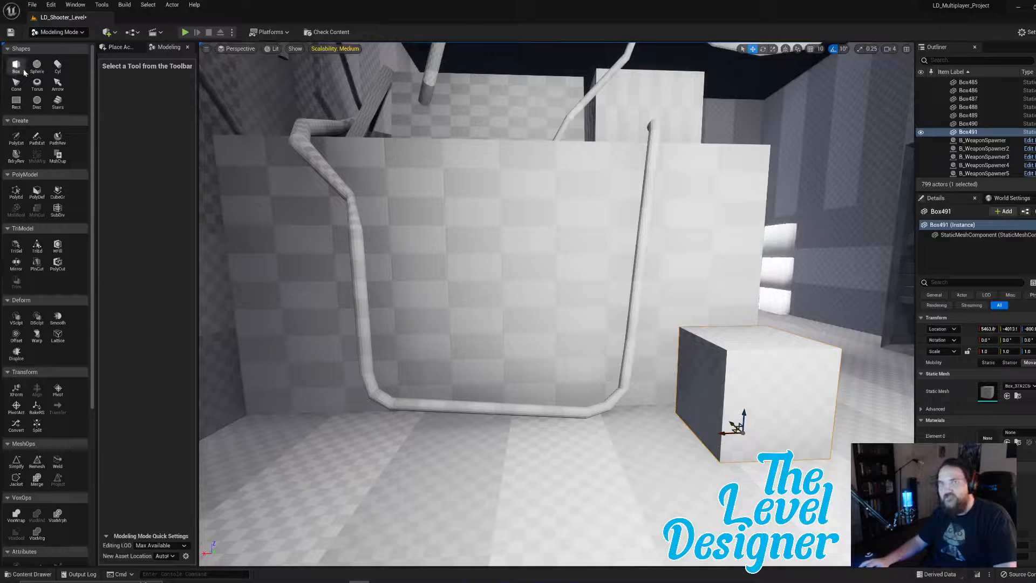
left_click(16, 190)
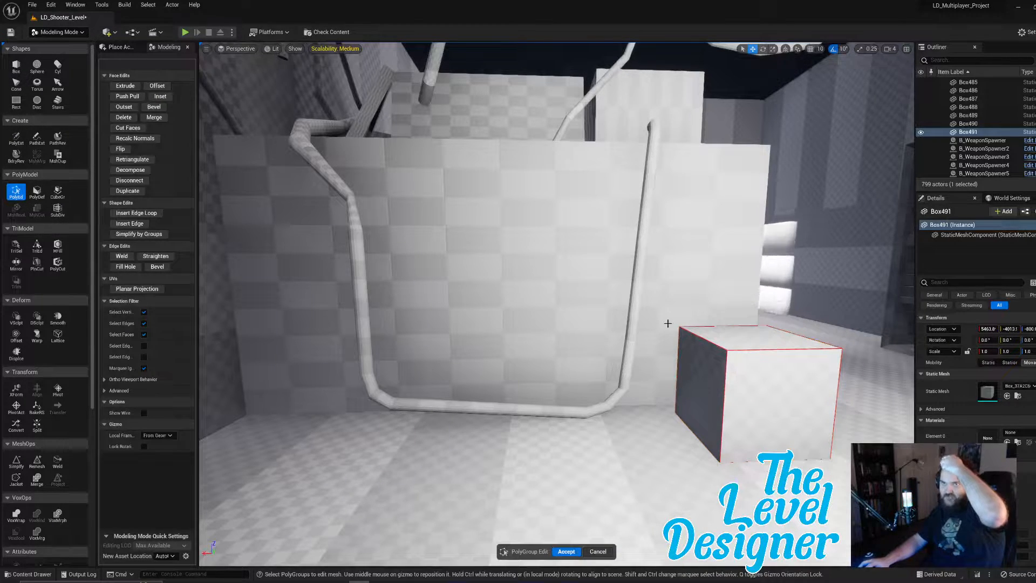
left_click(760, 338)
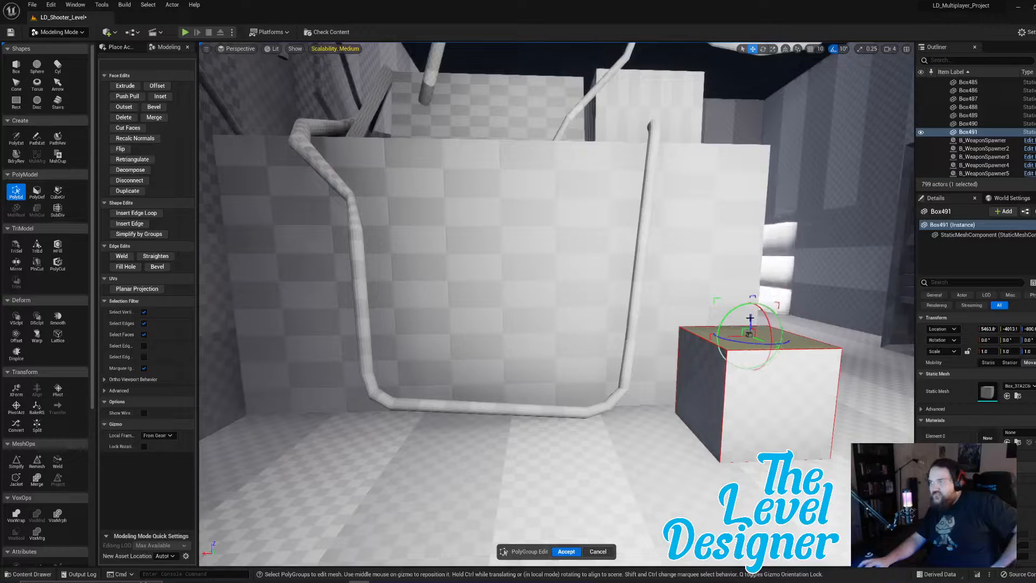
left_click_drag(750, 318, 747, 375)
left_click(695, 411)
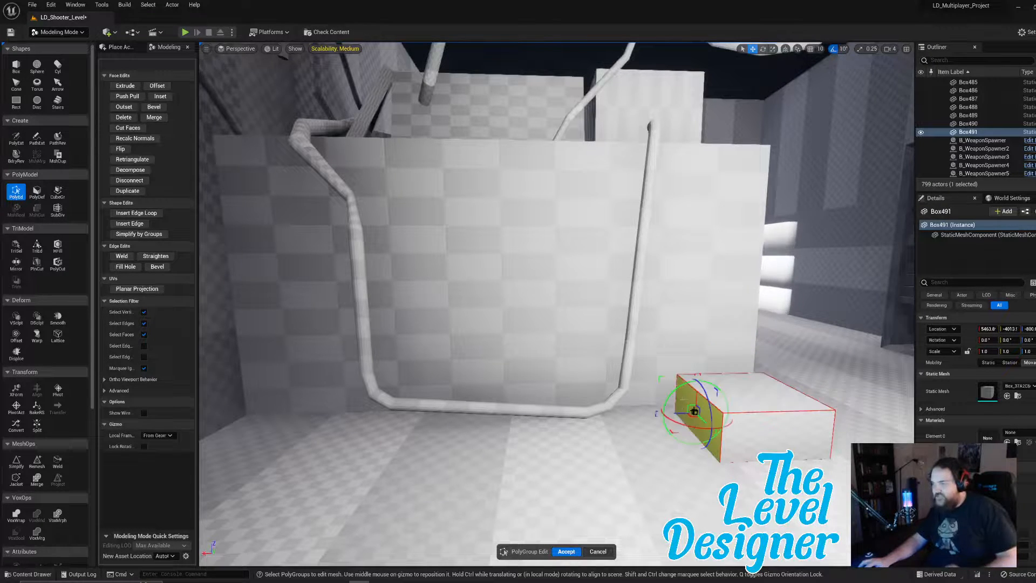
left_click_drag(695, 411, 213, 423)
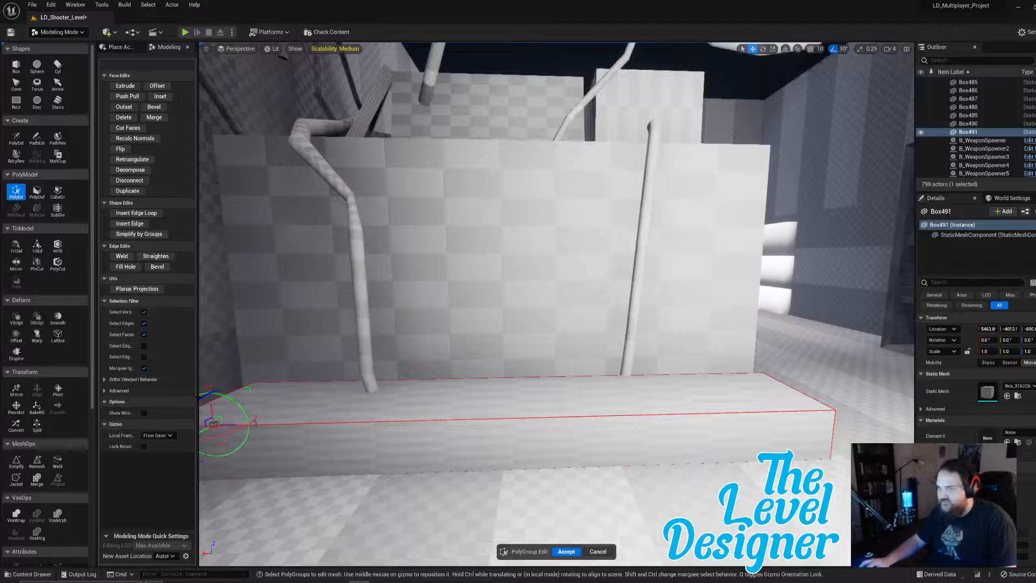
Raise the long block's bottom face so that only a thin slab is left above the floor.
left_click(475, 446)
right_click_drag(527, 438, 497, 332)
left_click(510, 421)
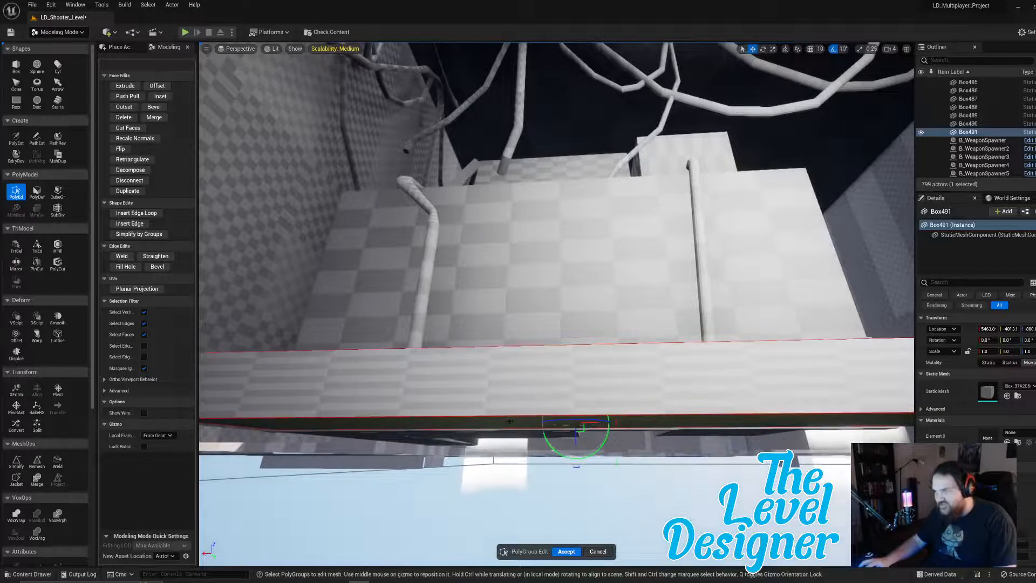
left_click_drag(575, 440, 571, 390)
mouse_move(571, 390)
right_mouse_down()
mouse_move(573, 351)
mouse_move(567, 391)
right_mouse_up()
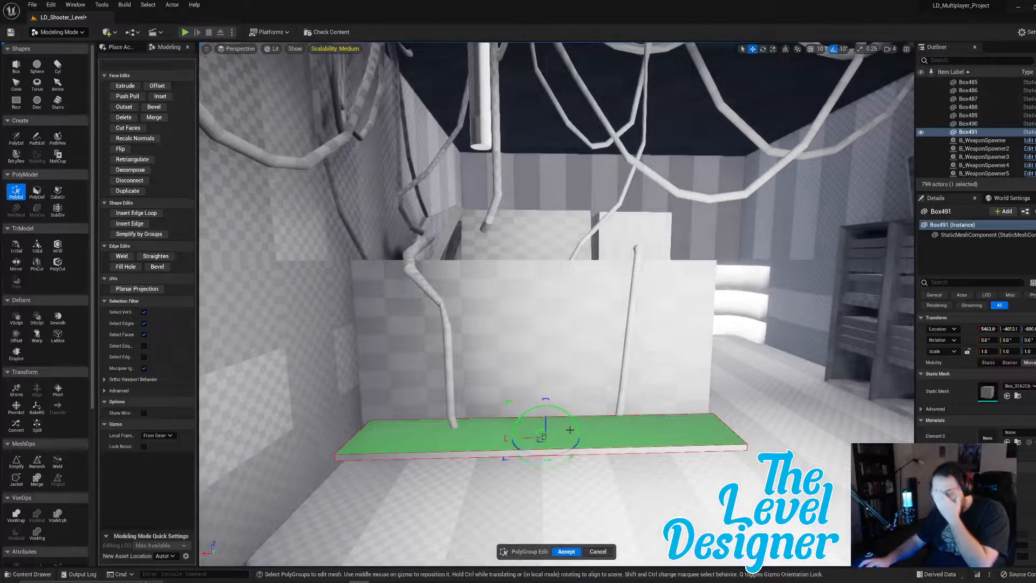
Extrude the slab's end face nearest the doorway a short distance outward.
right_click_drag(570, 420, 515, 323)
left_click(516, 322)
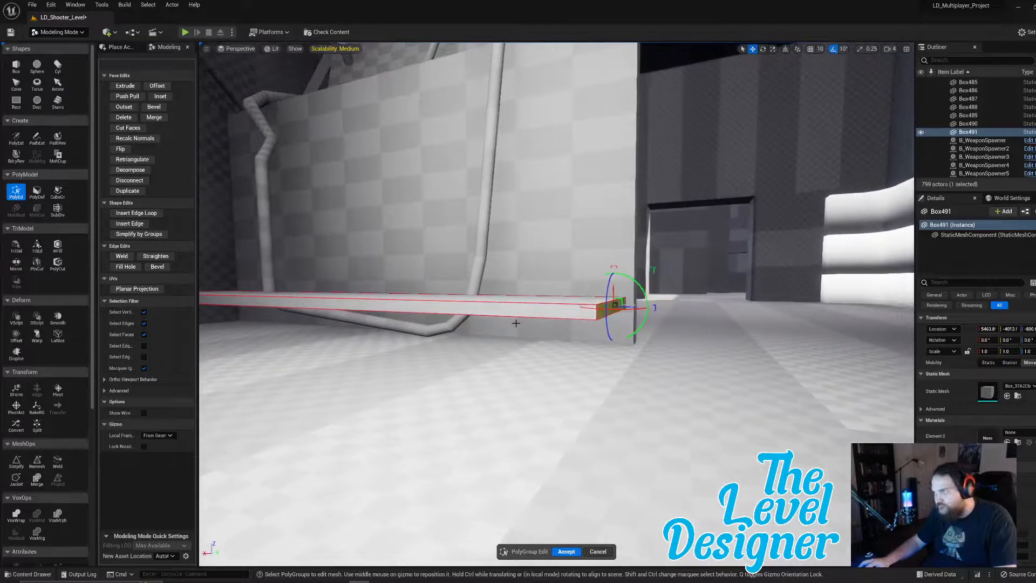
left_click(105, 76)
left_click(104, 75)
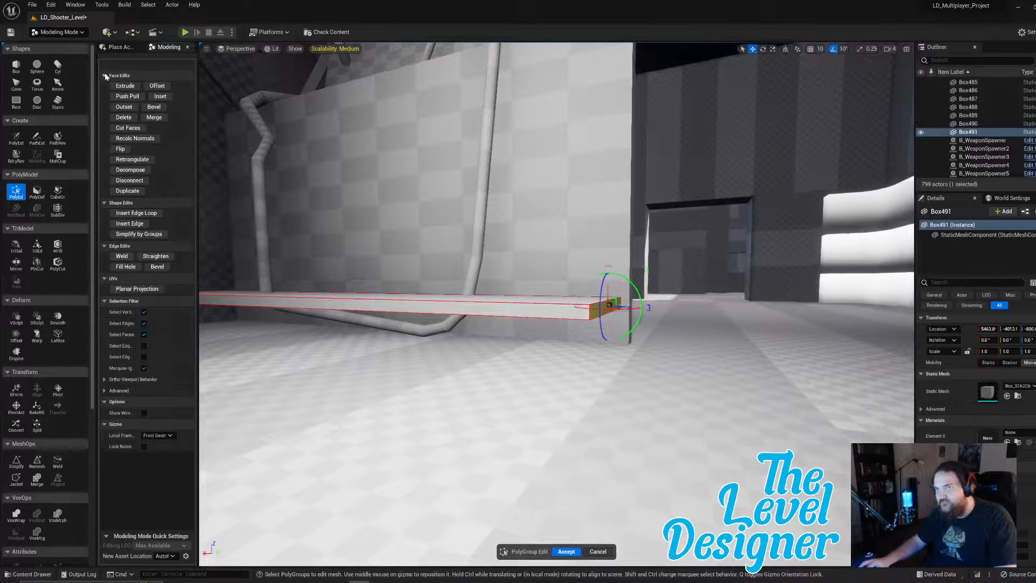
left_click(125, 85)
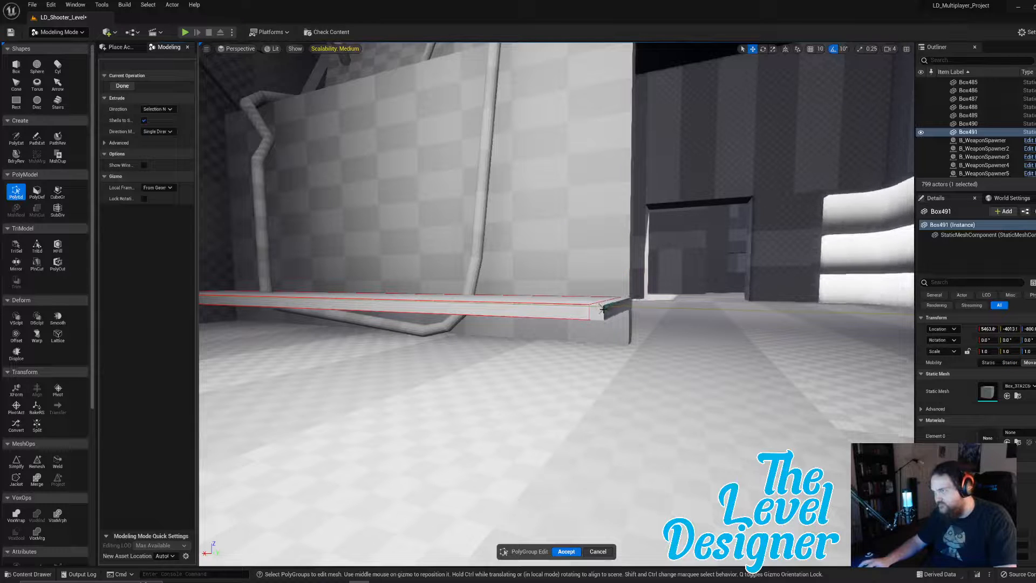
left_click(602, 308)
Extrude the underside of the new end section down to the floor as a bench leg.
right_click_drag(602, 308, 607, 297)
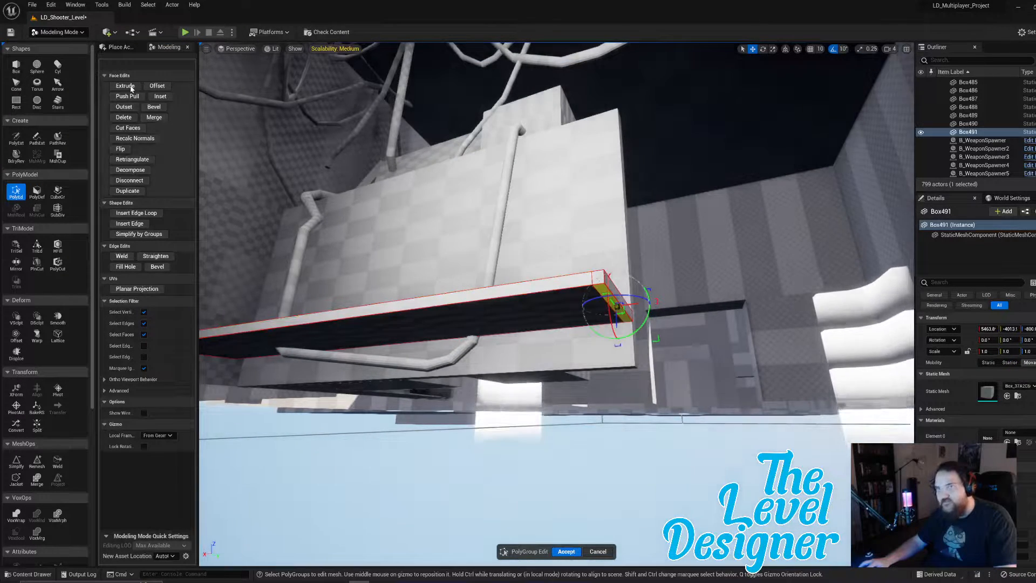
left_click(124, 86)
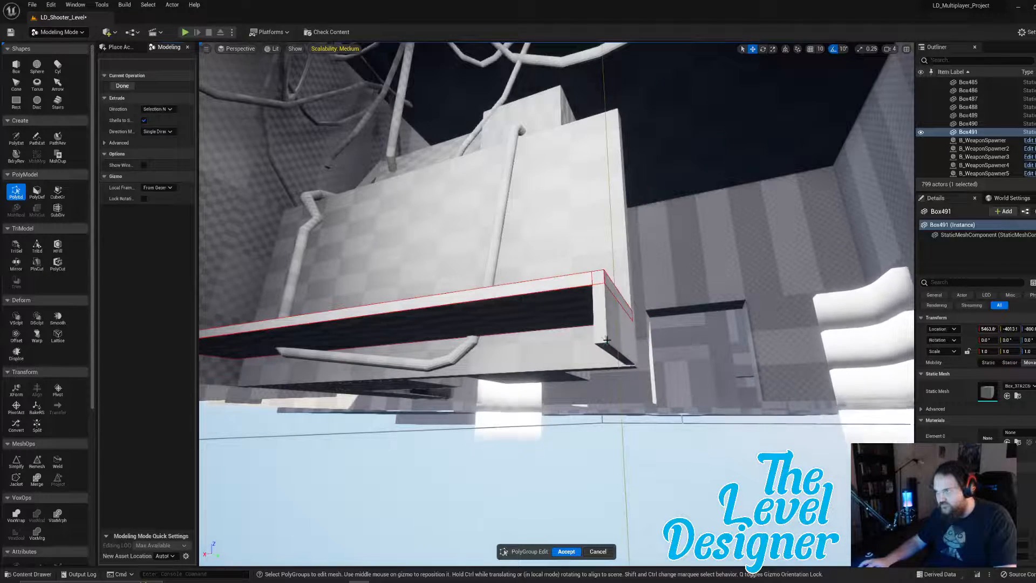
left_click(618, 360)
Extrude the slab's opposite end face outward to form a short section for the second leg.
mouse_move(618, 360)
right_mouse_down()
mouse_move(615, 380)
mouse_move(626, 378)
right_mouse_up()
right_click_drag(518, 359, 479, 360)
left_click(479, 359)
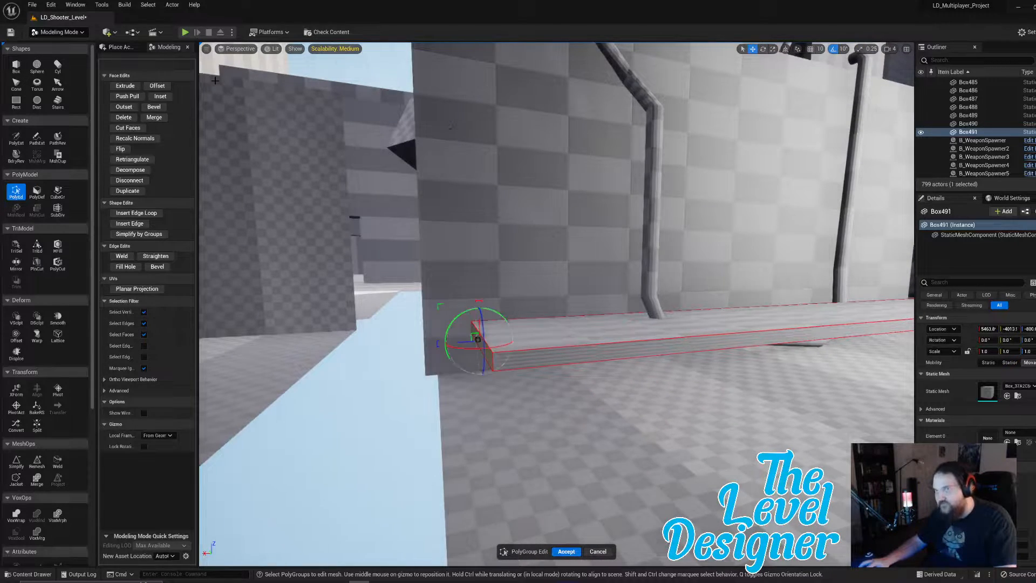
left_click(125, 86)
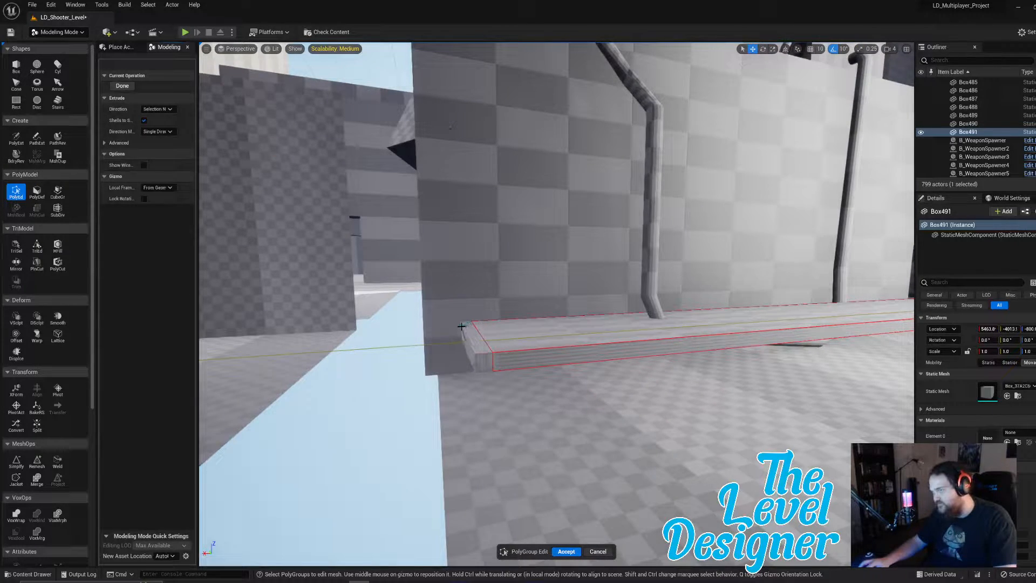
left_click(463, 332)
Extrude the underside of that end section down as the second bench leg and accept the polygroup edit.
right_click_drag(463, 331, 483, 330)
left_click(487, 278)
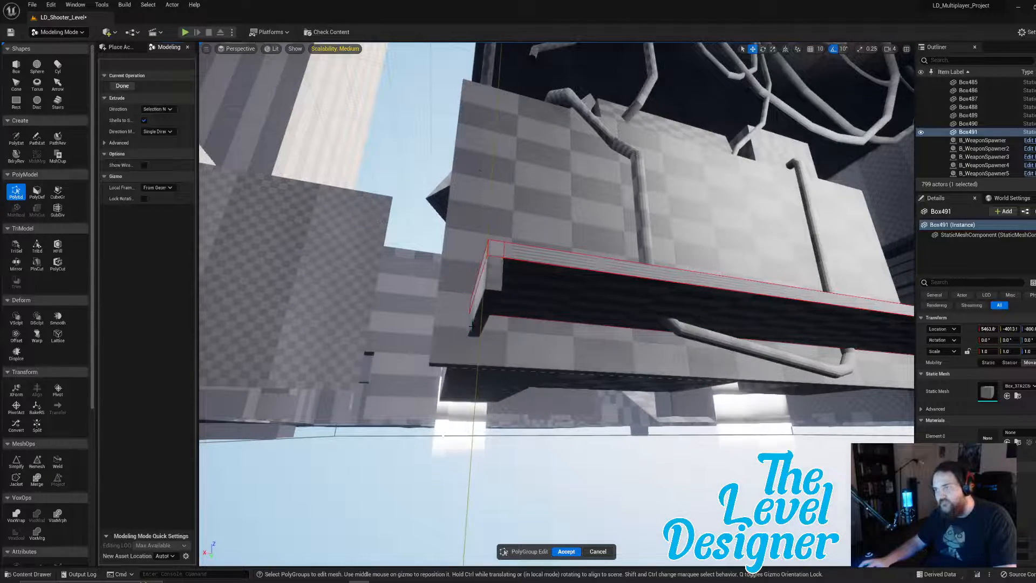
left_click(379, 226)
right_click_drag(379, 226, 410, 324)
scroll(581, 327, "down", 5)
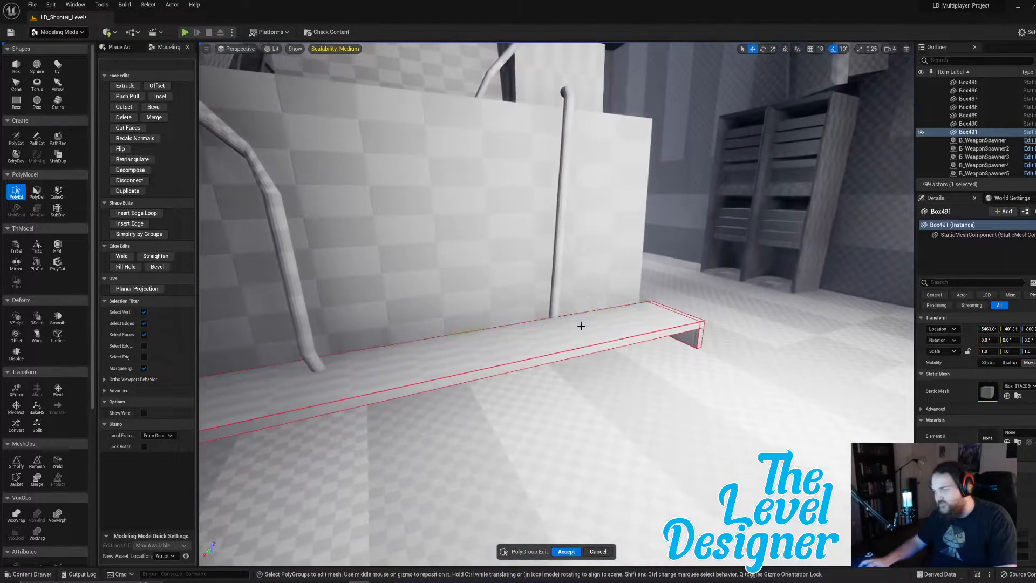
left_click(567, 551)
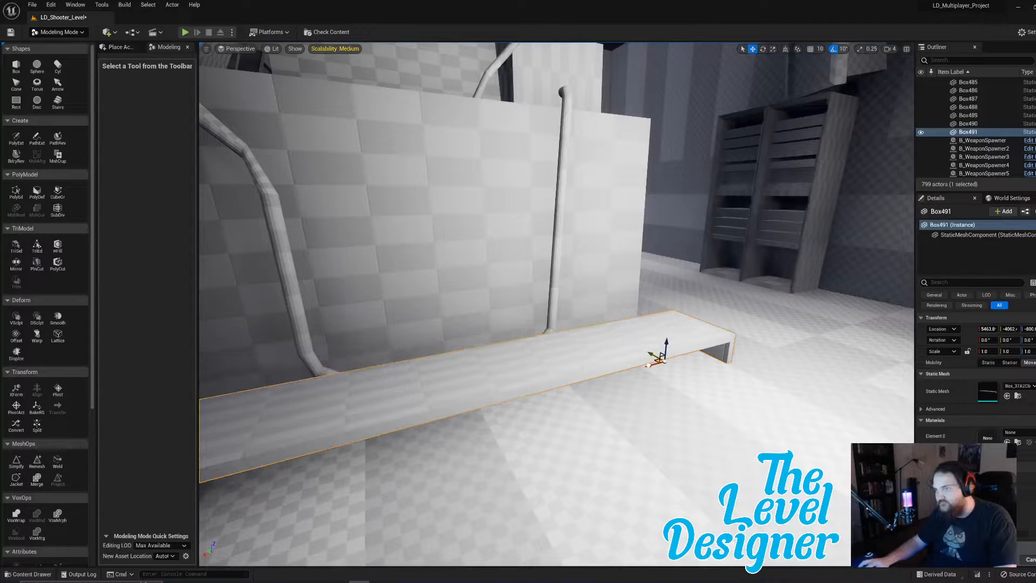
Polygroup-edit the pipe hanging on the wall, switch to world coordinates, and shift its upper bends closer to the wall.
right_click_drag(650, 352, 540, 220)
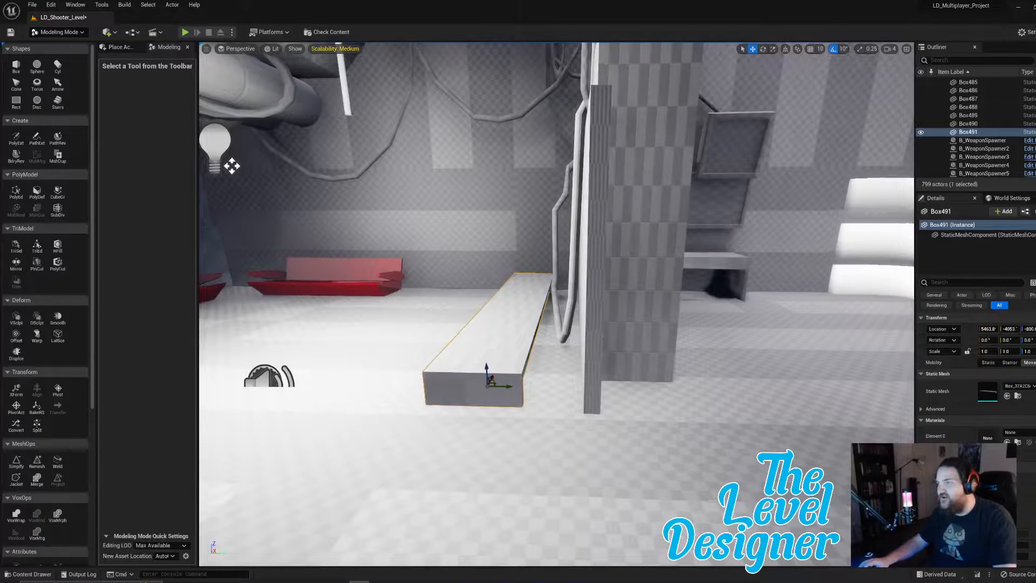
right_click_drag(597, 334, 596, 270)
right_click_drag(565, 302, 565, 326)
left_click(591, 267)
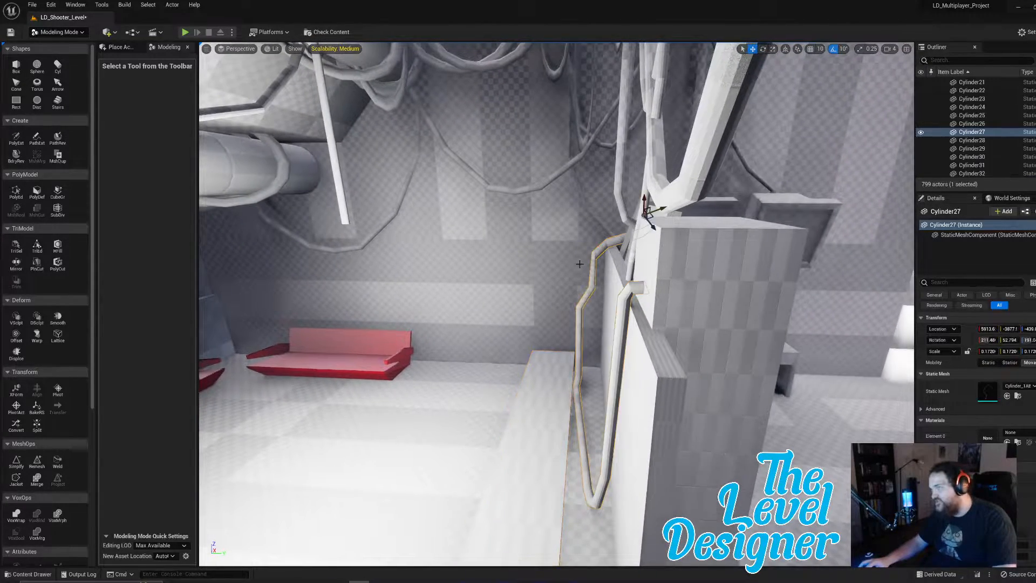
left_click(16, 191)
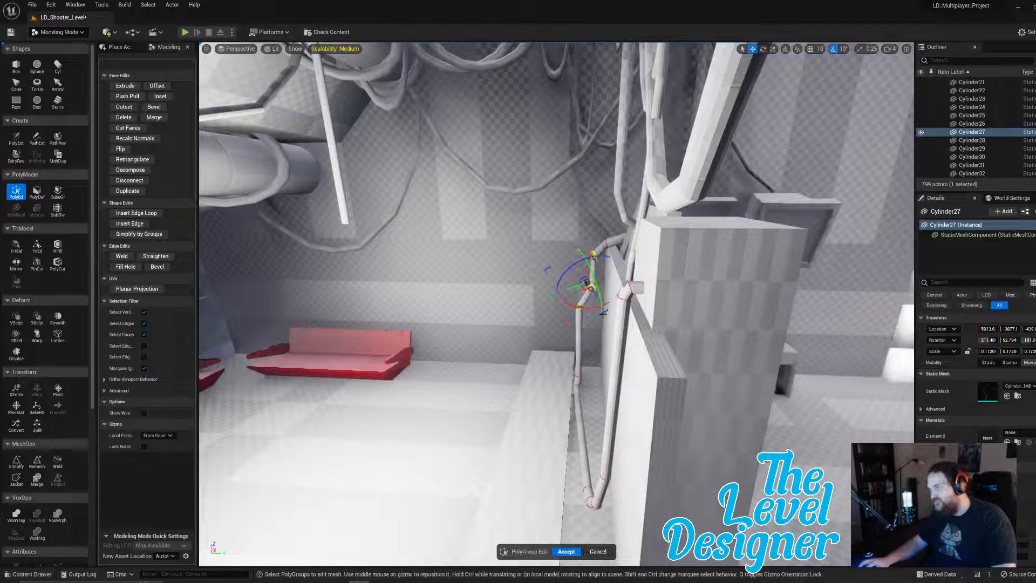
left_click(785, 49)
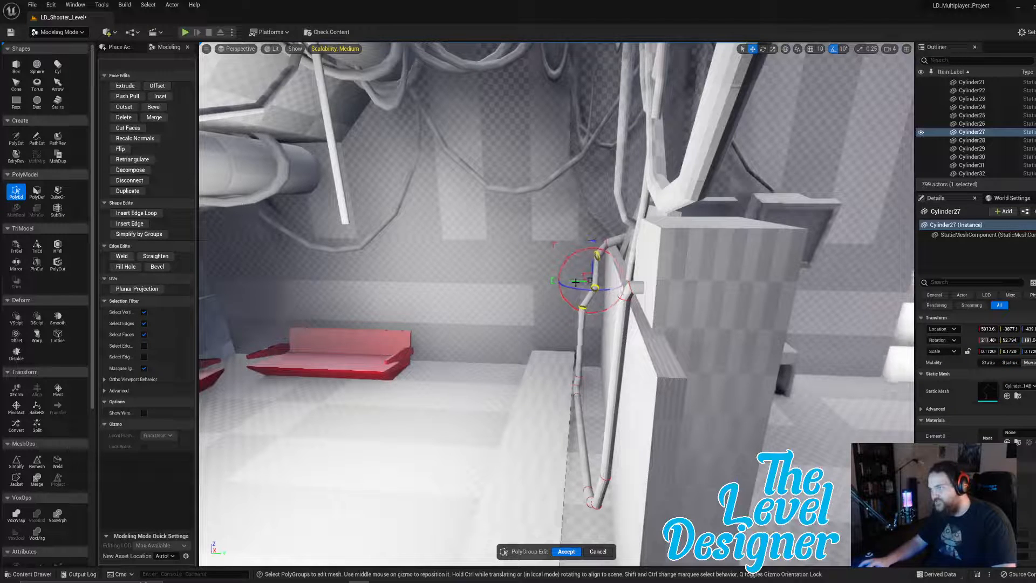
left_click_drag(566, 292, 607, 275)
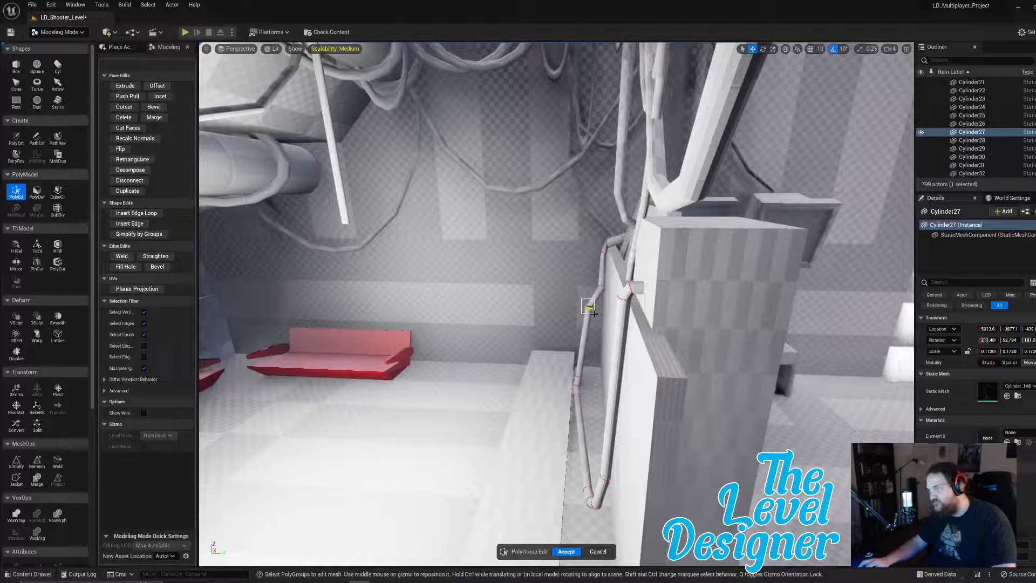
left_click_drag(573, 305, 586, 306)
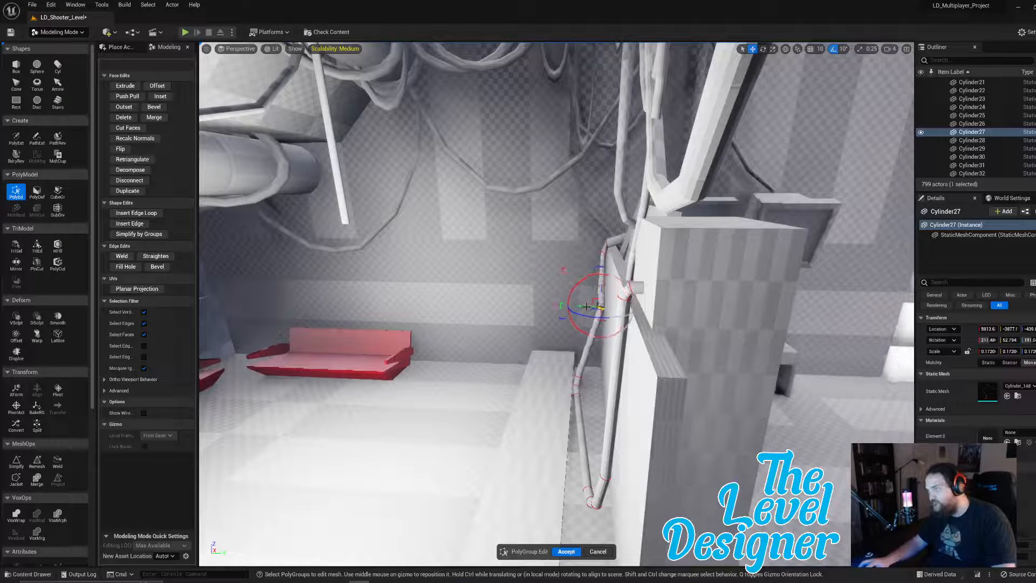
Shift the pipe's middle and lower bends closer to the wall and accept the polygroup edit.
left_click_drag(592, 410, 615, 386)
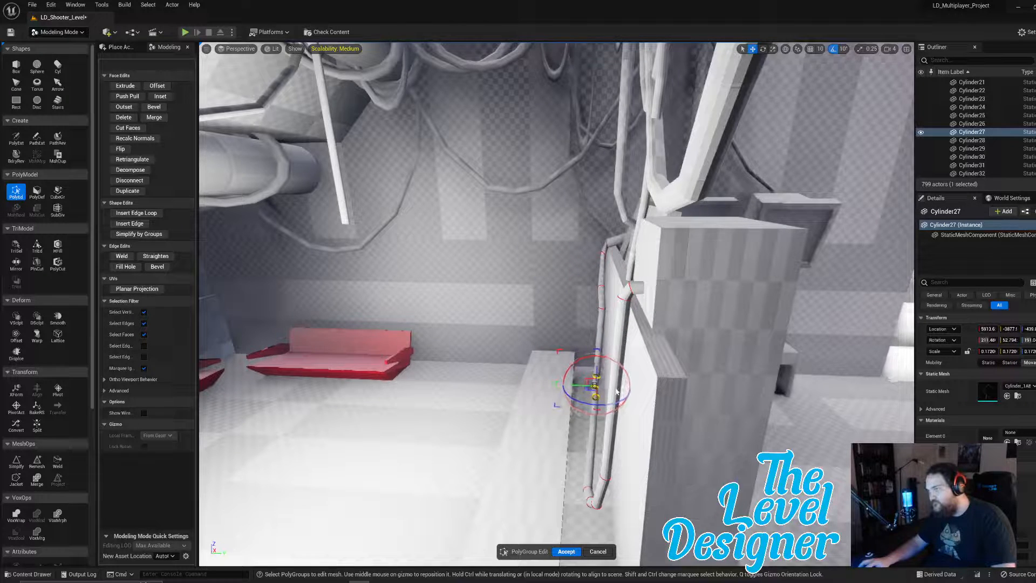
left_click_drag(611, 522, 615, 519)
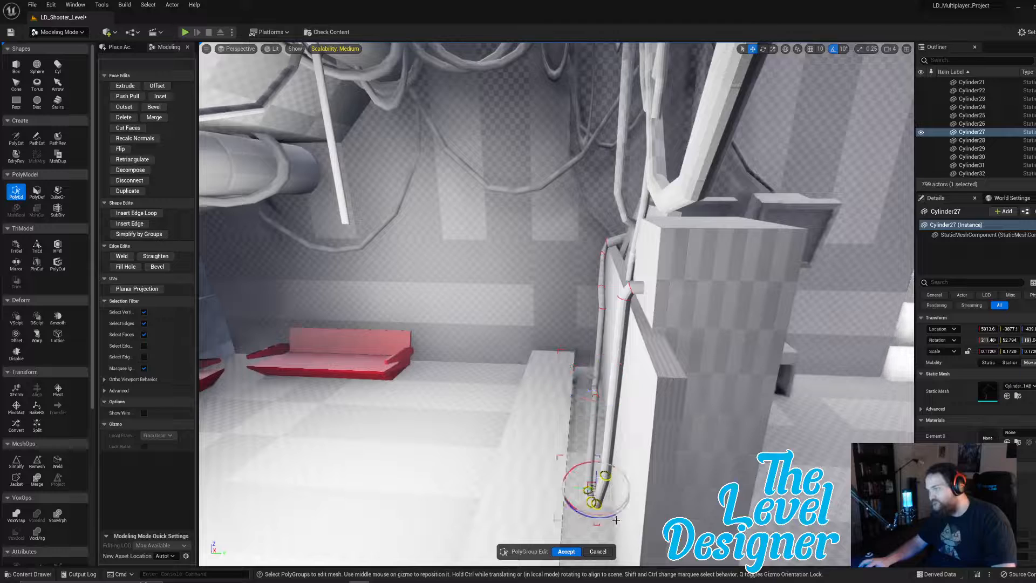
left_click_drag(580, 488, 586, 489)
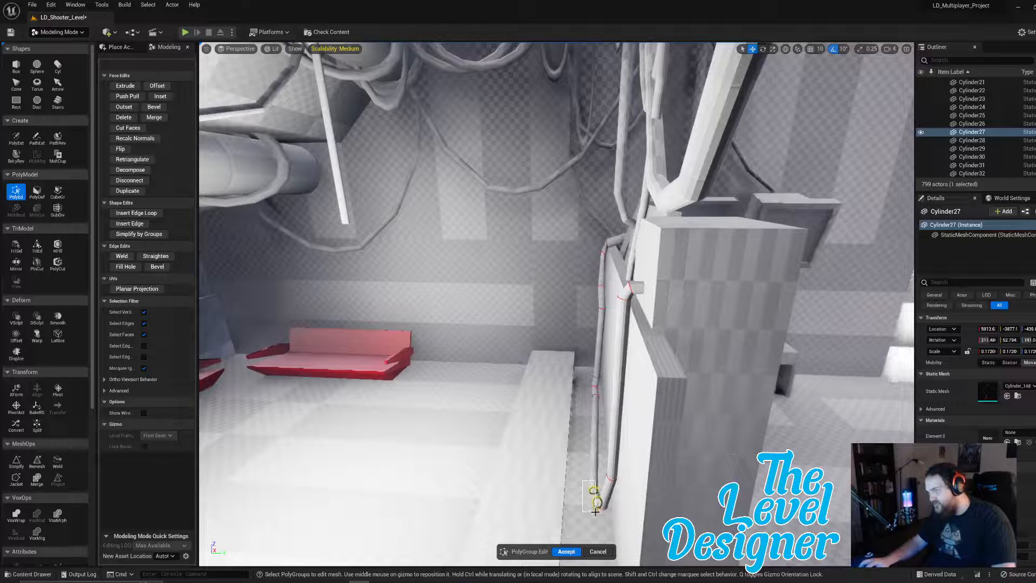
left_click_drag(585, 491, 590, 490)
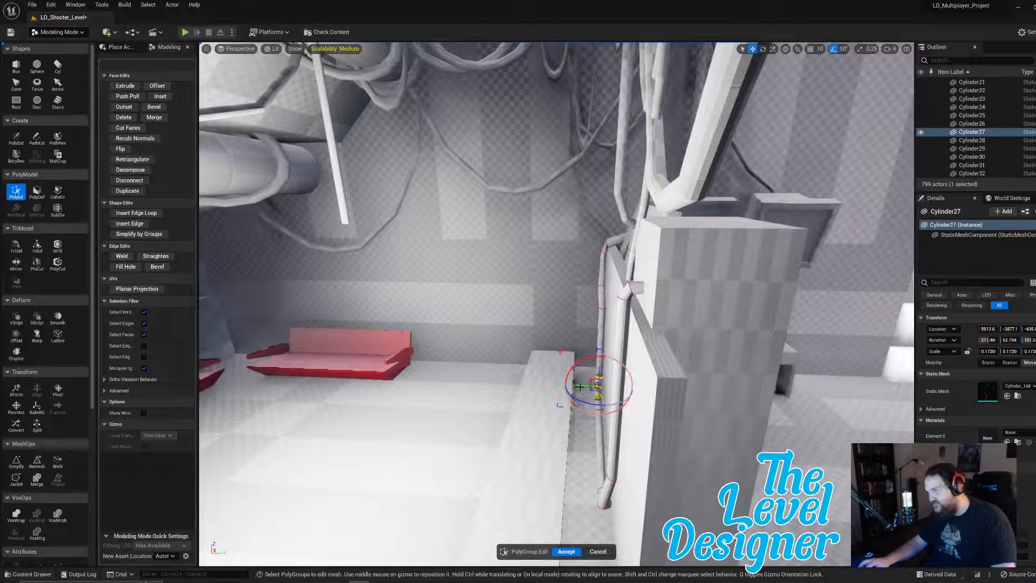
right_click_drag(618, 396, 572, 429)
left_click(565, 550)
Slide the bench sideways so it sits against the wall beneath the pipe.
left_click(613, 429)
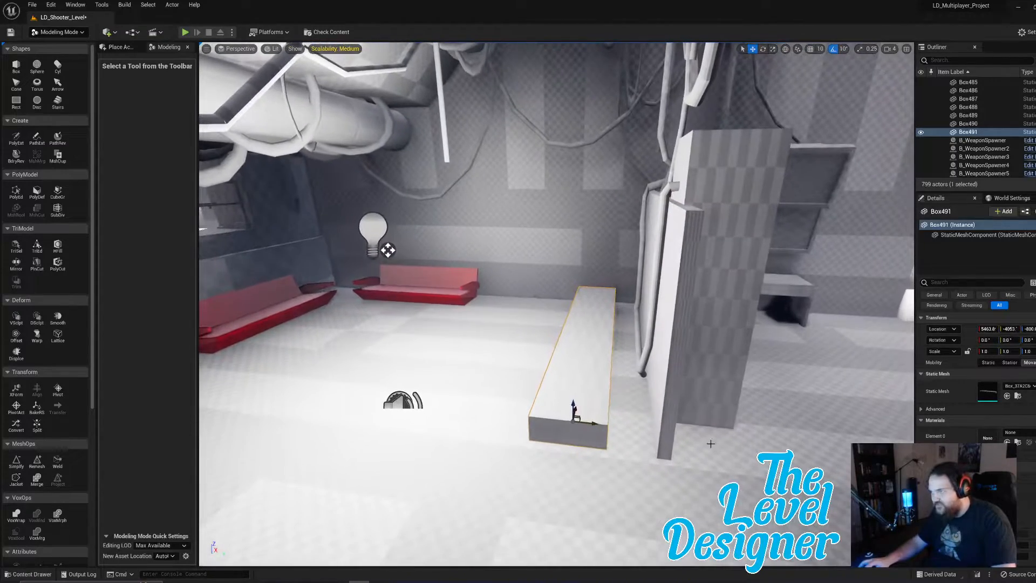
left_click_drag(591, 424, 624, 426)
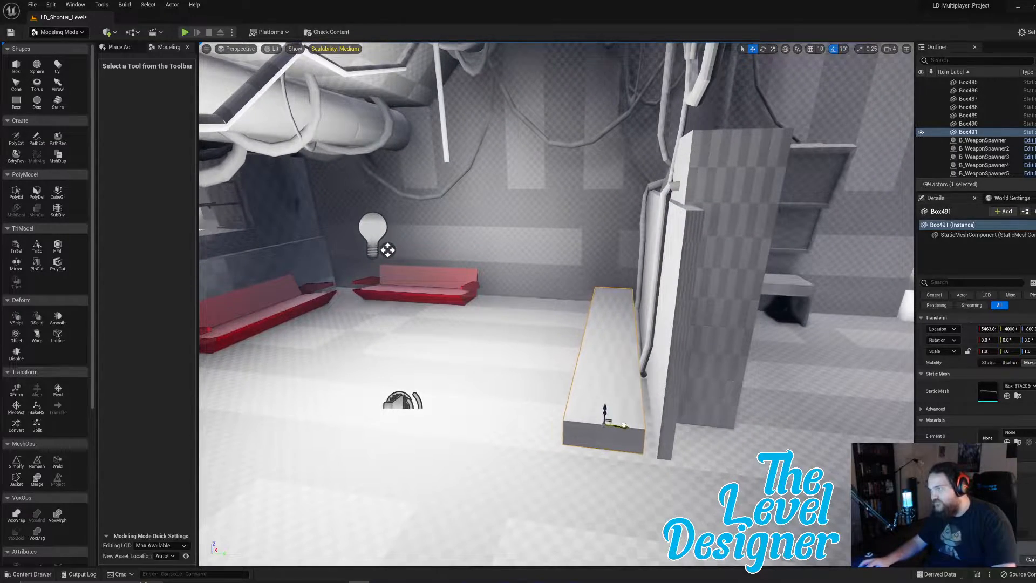
key("d")
mouse_move(623, 425)
right_mouse_down()
mouse_move(756, 422)
mouse_move(621, 411)
right_mouse_up()
key("a")
key("a")
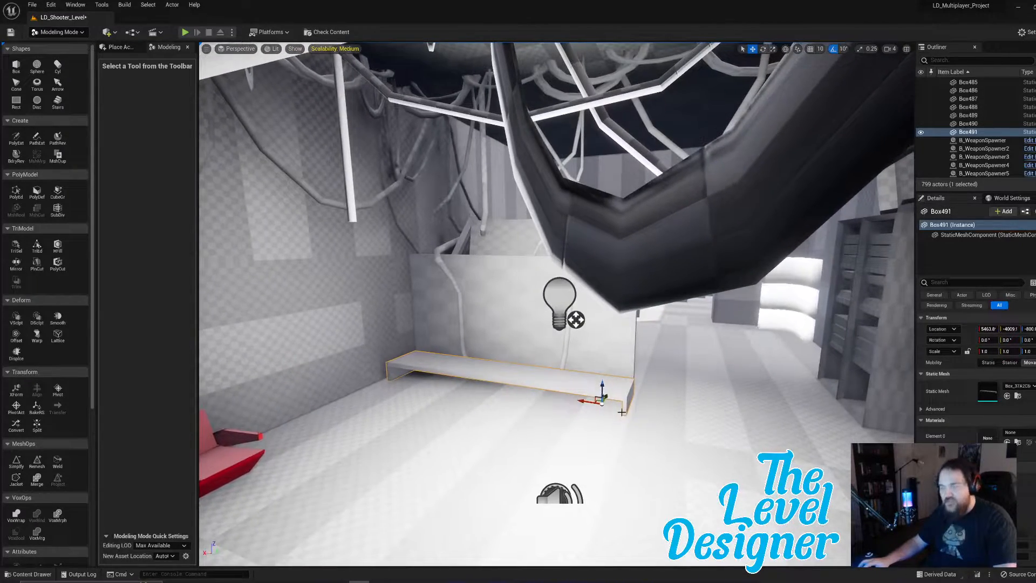
Create a 100 × 100 × 100 box on the floor and move it up onto the bench by the wall.
left_click(22, 67)
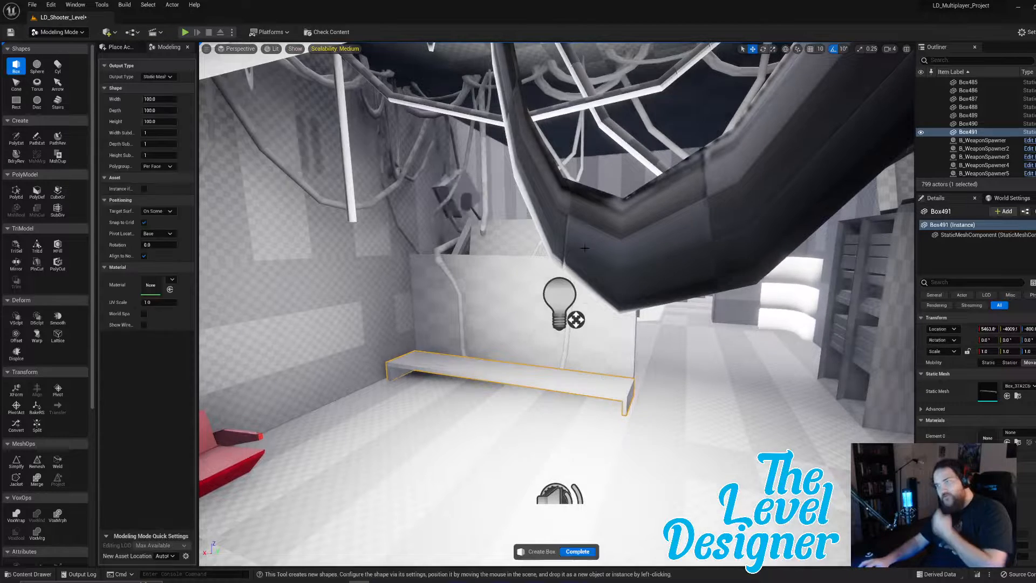
left_click(480, 453)
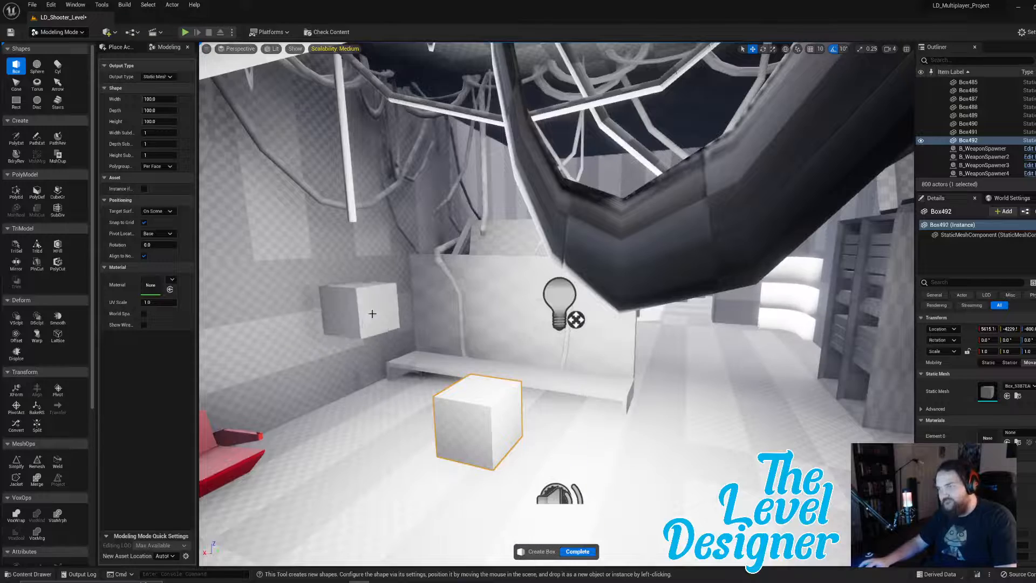
left_click(581, 552)
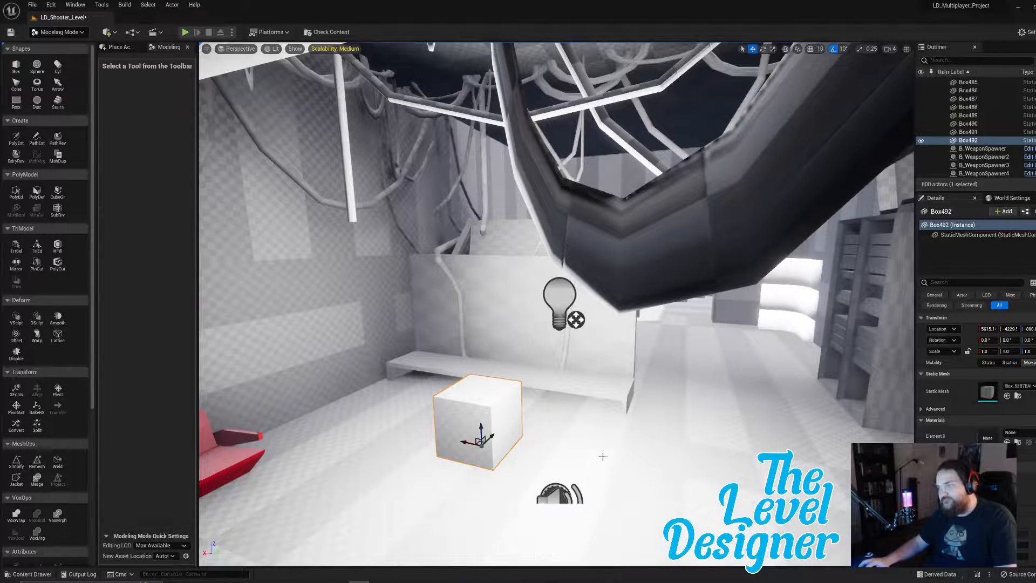
key("d")
right_click_drag(604, 456, 491, 471)
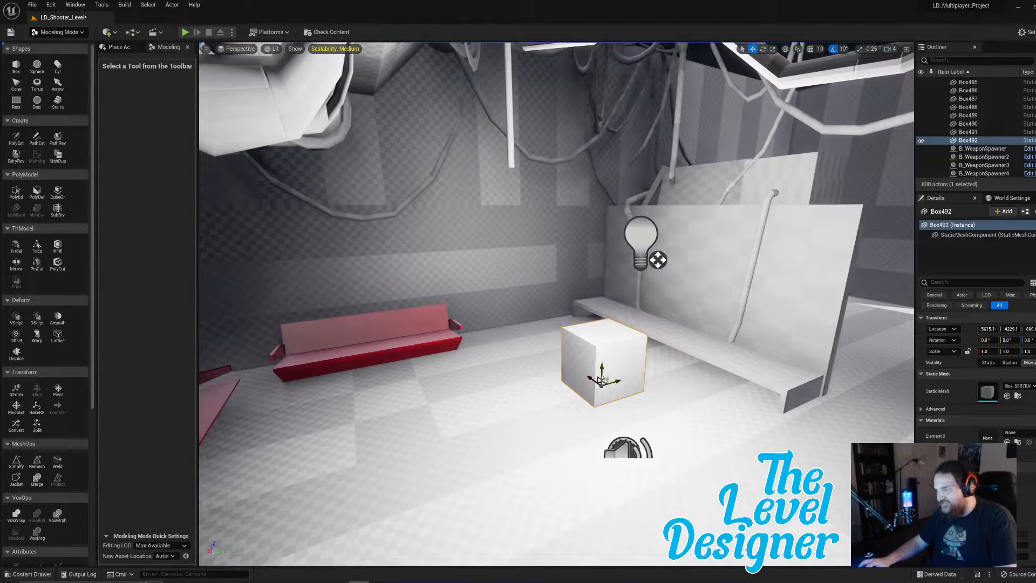
left_click_drag(606, 376, 684, 339)
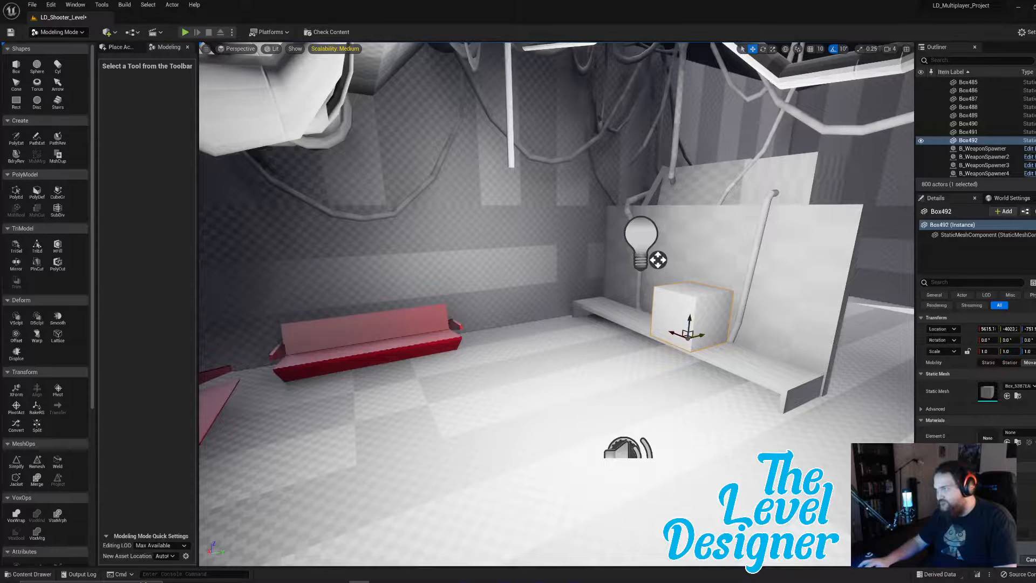
Start a polygroup edit on the box and push its front face towards the wall to make it thinner.
key("w")
right_click_drag(676, 221, 621, 216)
key("s")
right_click_drag(718, 301, 677, 282)
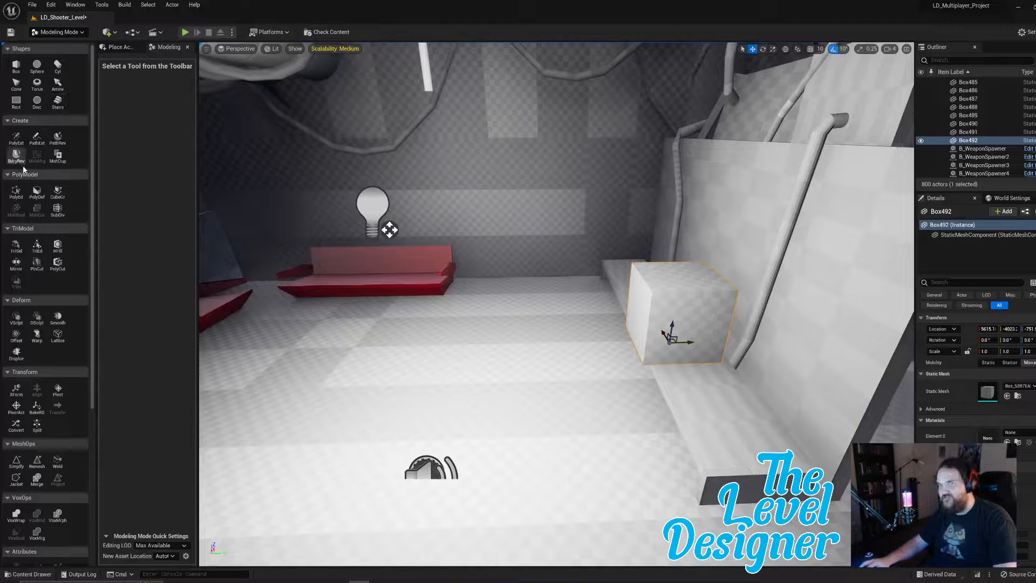
left_click(17, 193)
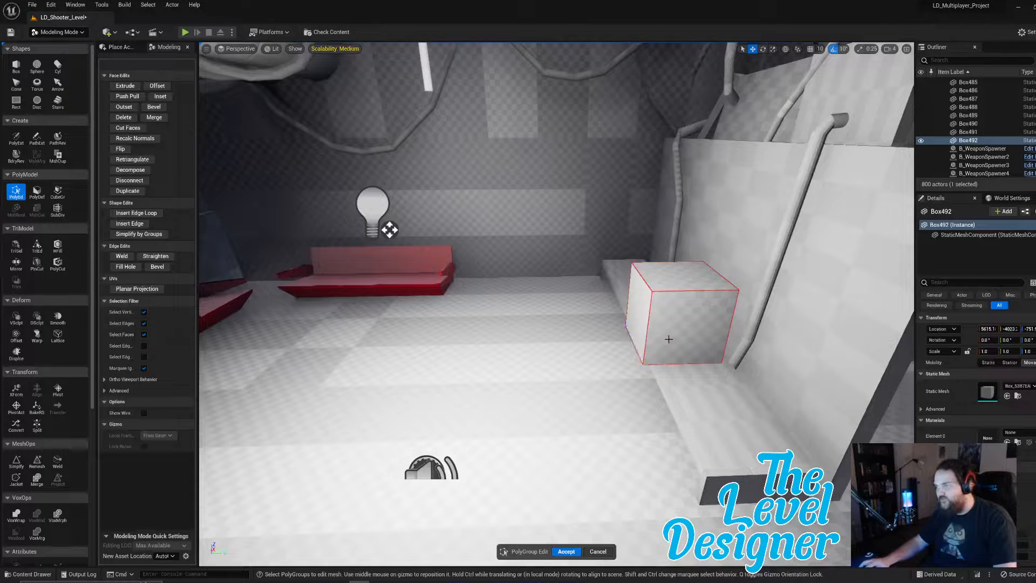
left_click(670, 339)
left_click(677, 284)
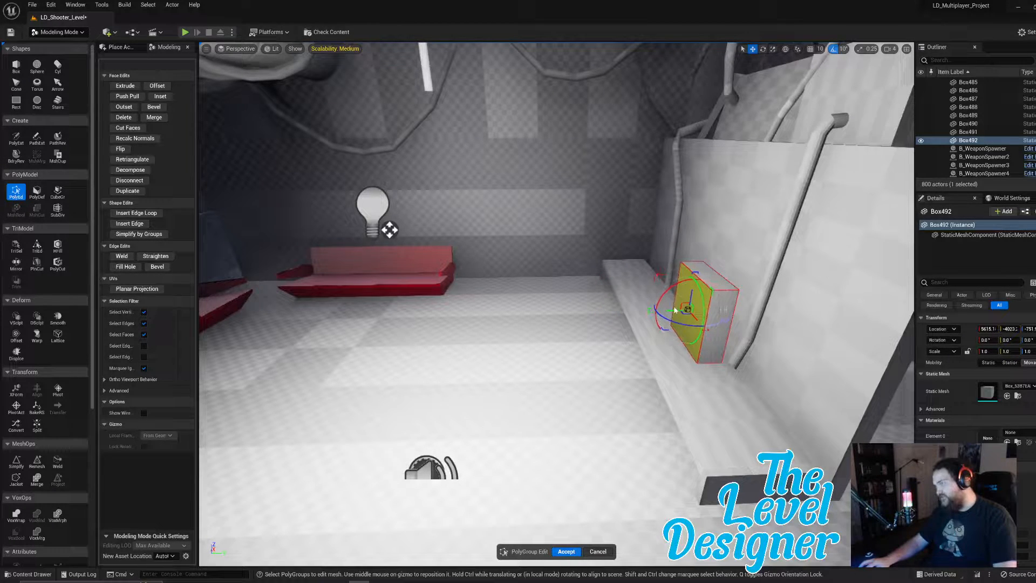
Pull out both end faces of the box so it stretches along most of the bench.
left_click(717, 303)
left_click_drag(721, 338, 790, 410)
right_click_drag(758, 316, 863, 317)
left_click(729, 286)
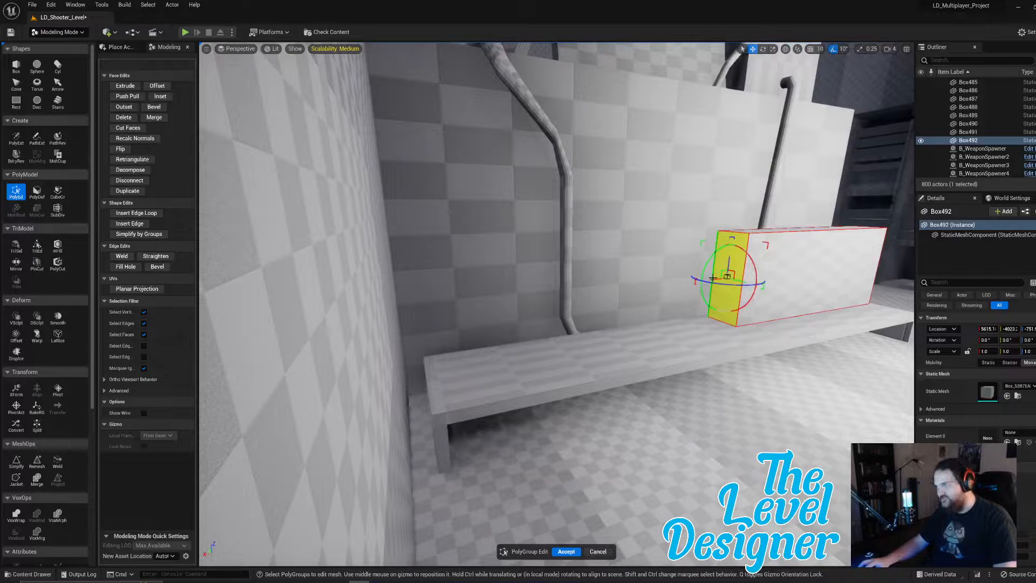
left_click_drag(717, 279, 453, 303)
Raise the box's top face to turn it into a tall panel that stands higher than the wall behind it.
left_click(513, 240)
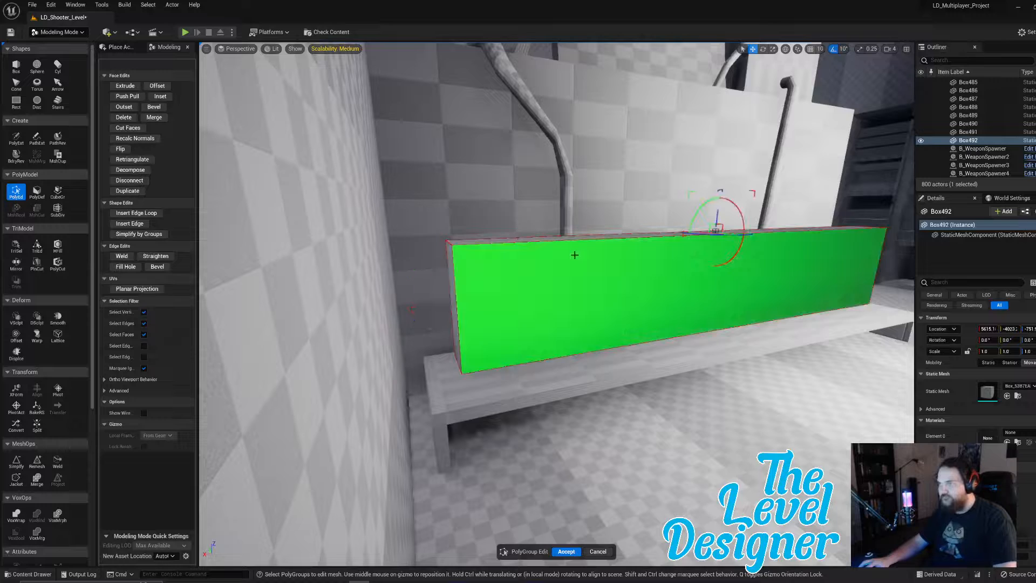
right_click_drag(574, 254, 591, 278)
right_click_drag(701, 296, 705, 308)
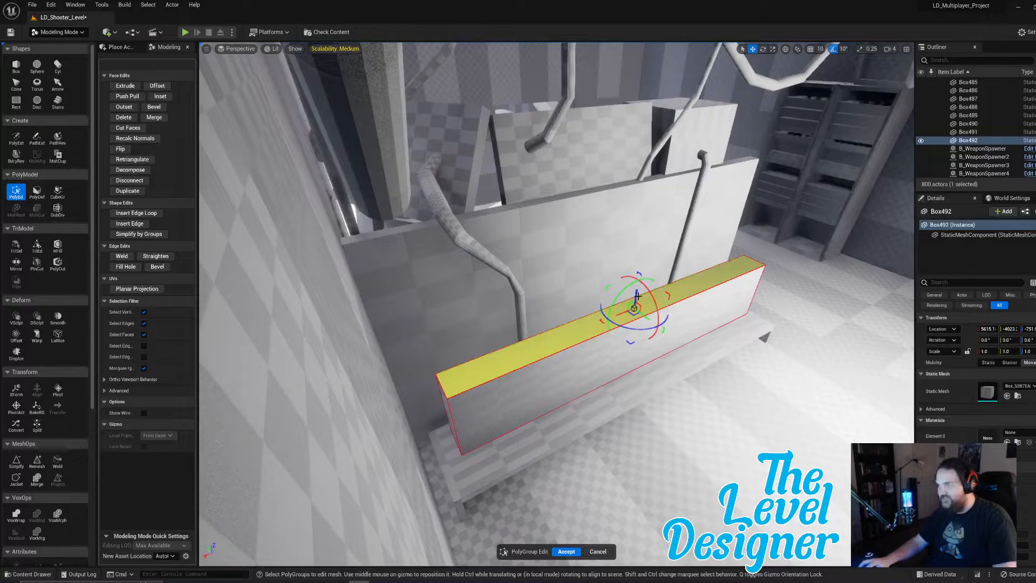
left_click_drag(636, 295, 641, 150)
right_click_drag(641, 150, 510, 110)
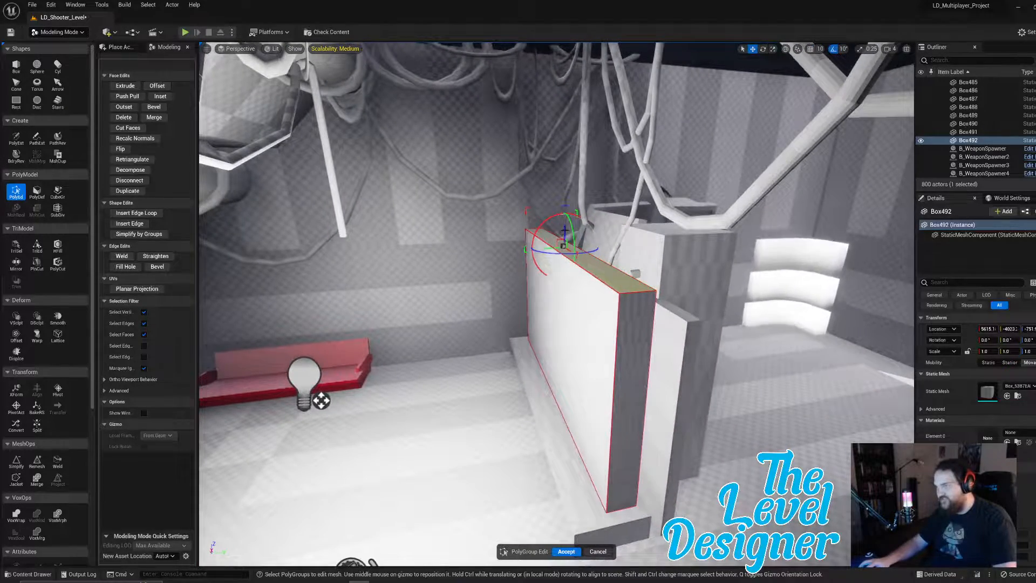
left_click_drag(569, 231, 570, 193)
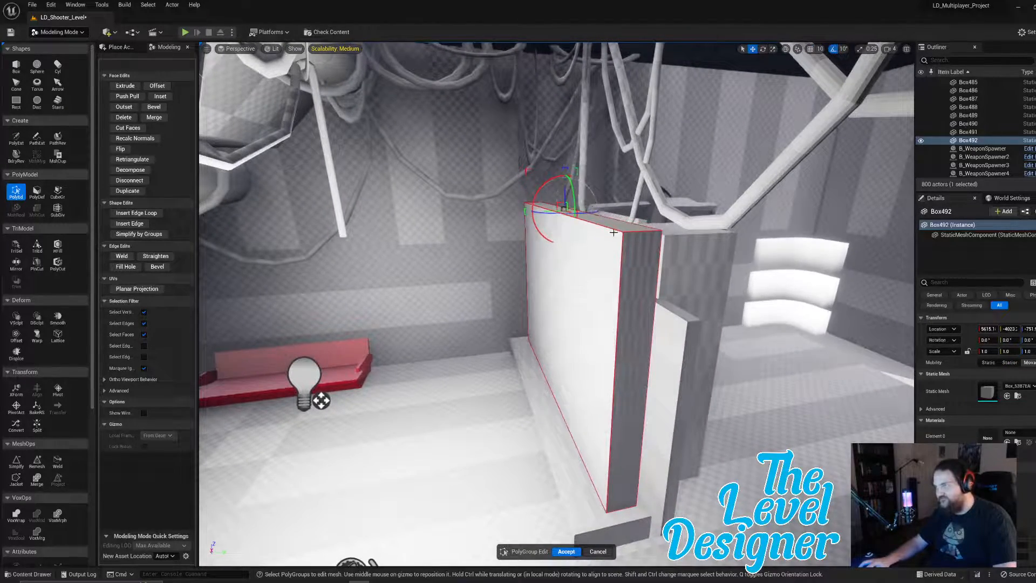
Move the panel's rear top edge forward so the back tapers towards the top.
right_click_drag(623, 224, 485, 238)
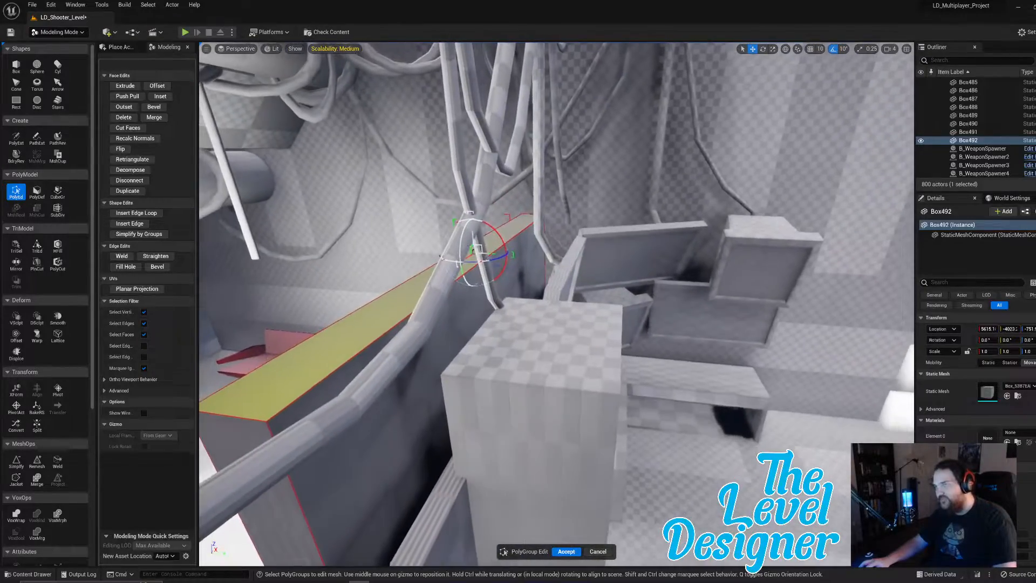
left_click(387, 331)
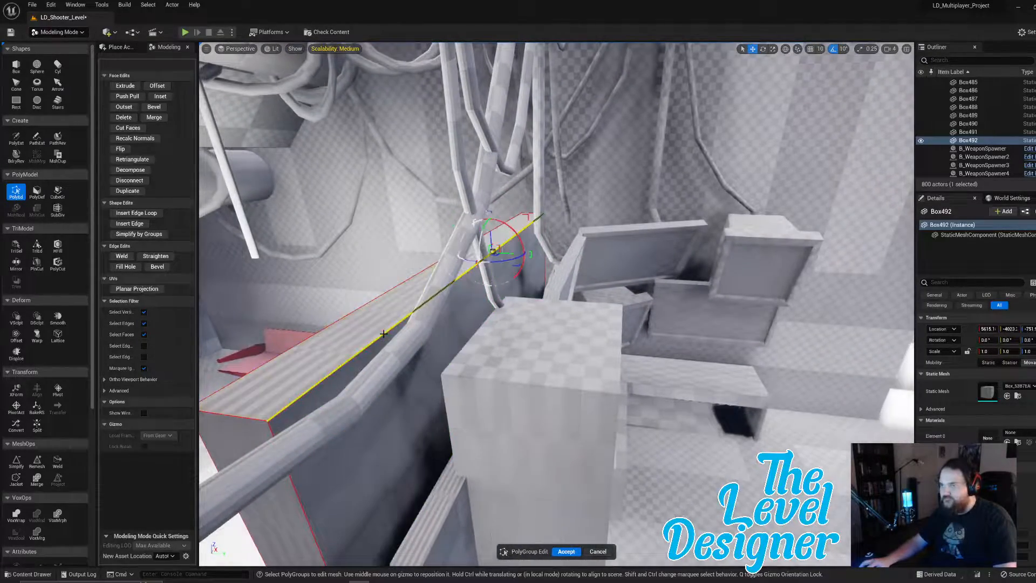
mouse_move(529, 288)
right_mouse_down()
mouse_move(540, 288)
mouse_move(529, 288)
right_mouse_up()
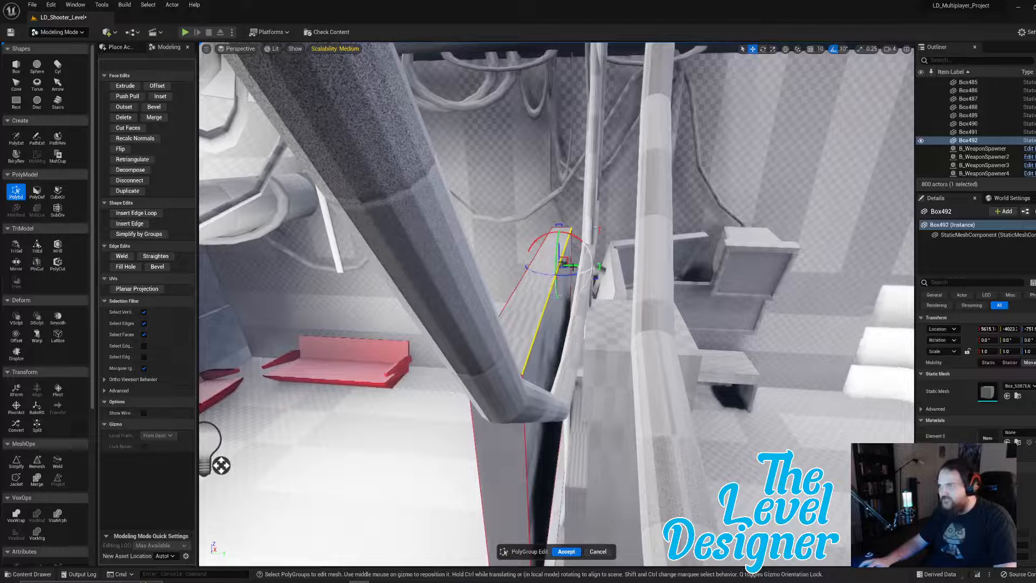
left_click_drag(573, 266, 561, 269)
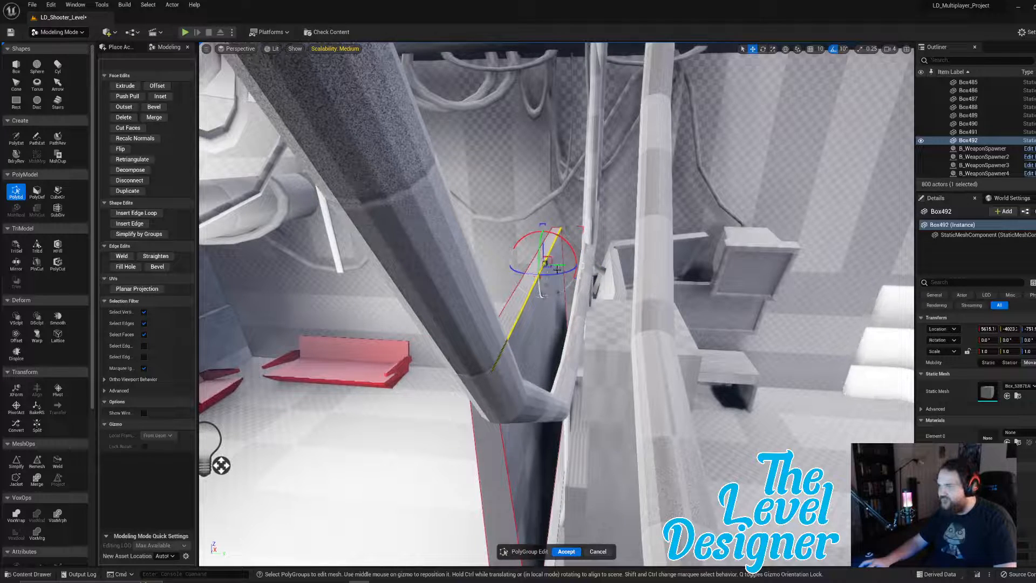
Inset the panel's back face to leave a narrow border around it.
right_click_drag(556, 280, 545, 297)
left_click(534, 259)
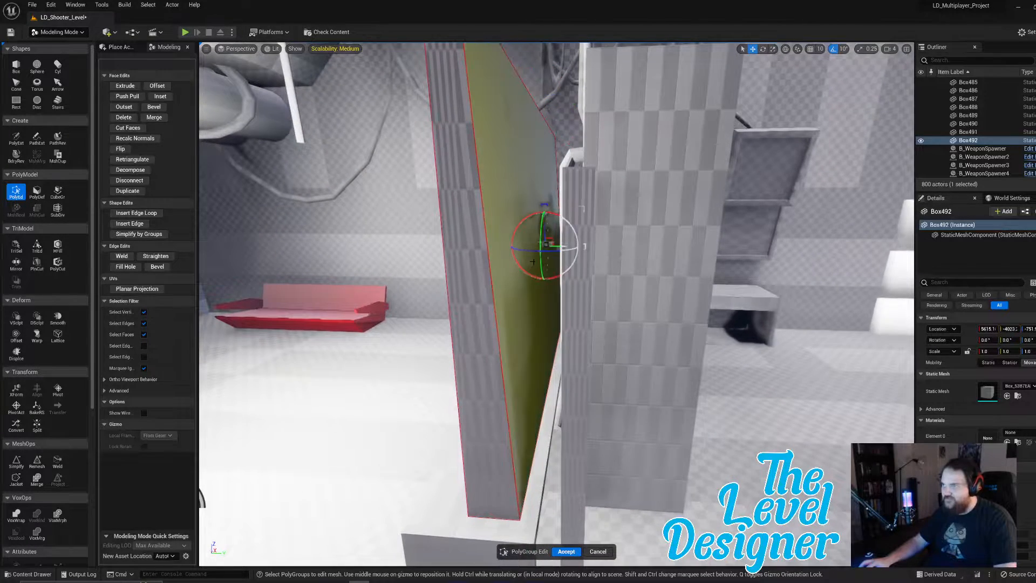
right_click_drag(535, 258, 378, 119)
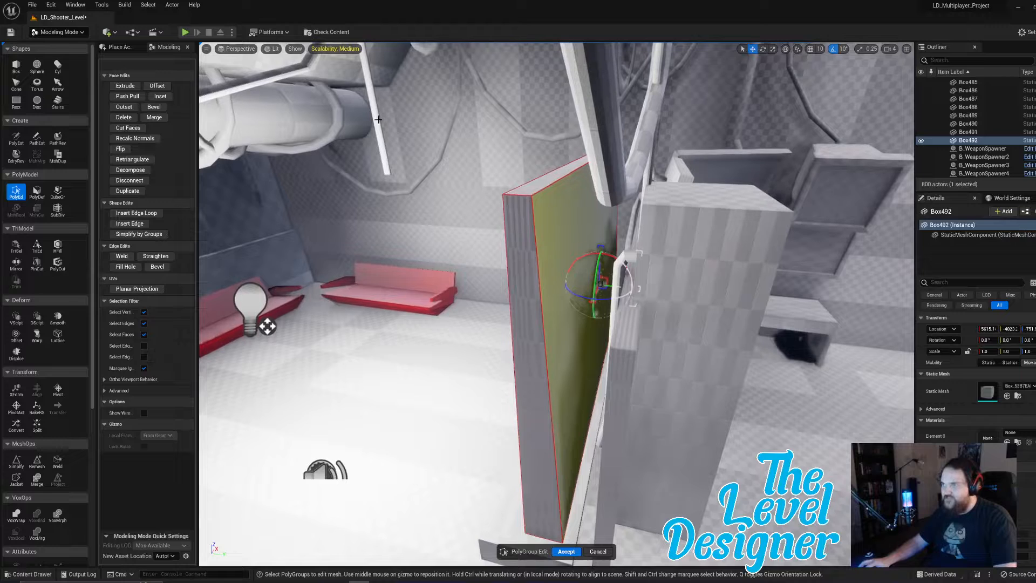
left_click(160, 96)
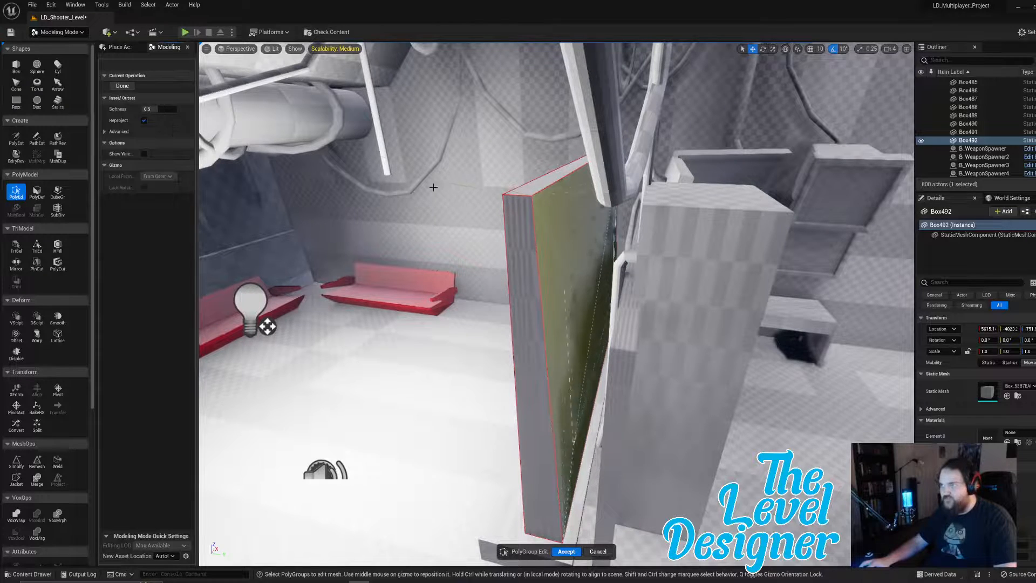
left_click(499, 217)
left_click(577, 253)
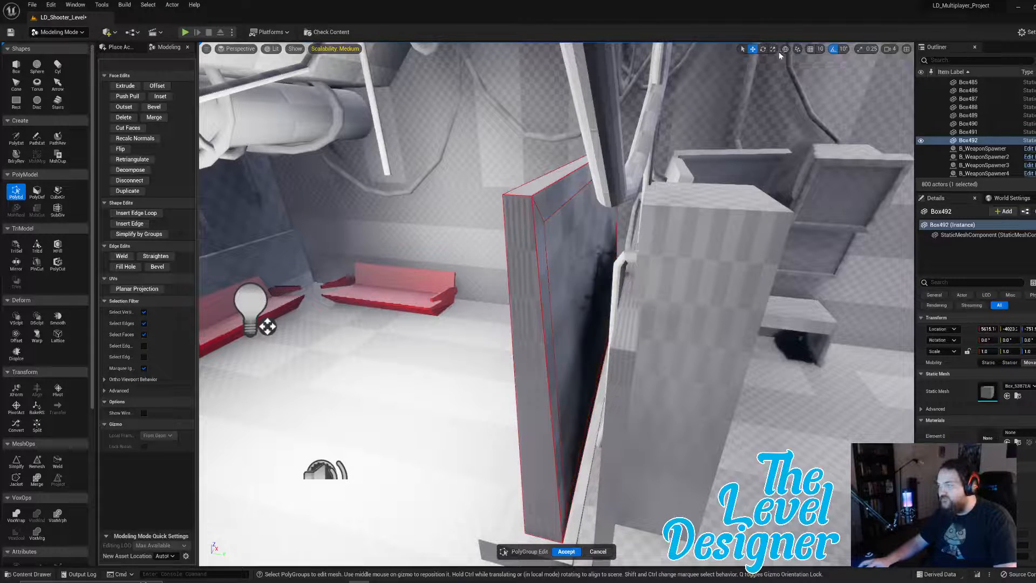
Shrink and raise the inset back face using local coordinates, and push-pull it outward into a raised block.
left_click(602, 253)
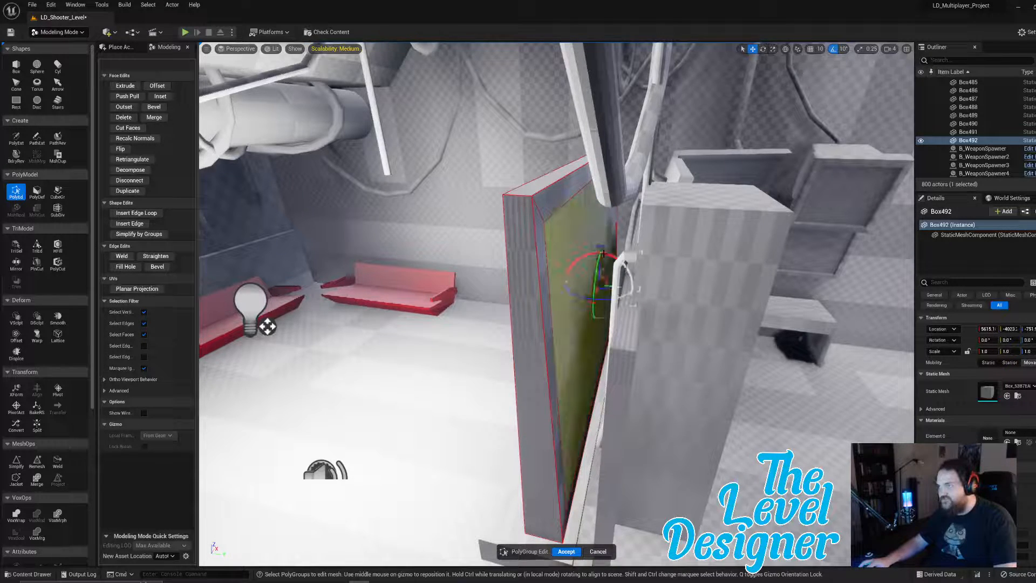
left_click(785, 49)
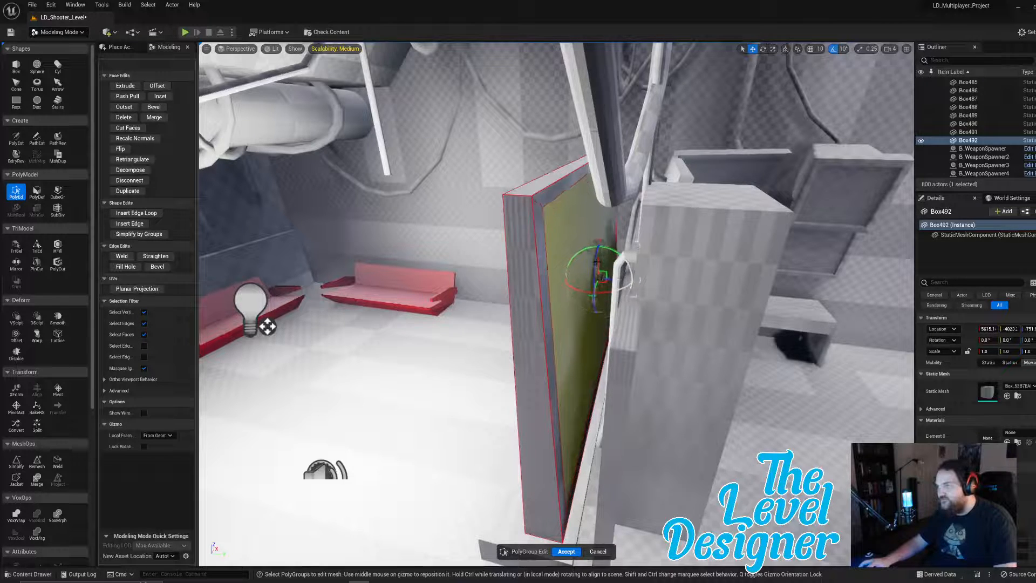
left_click_drag(597, 261, 599, 261)
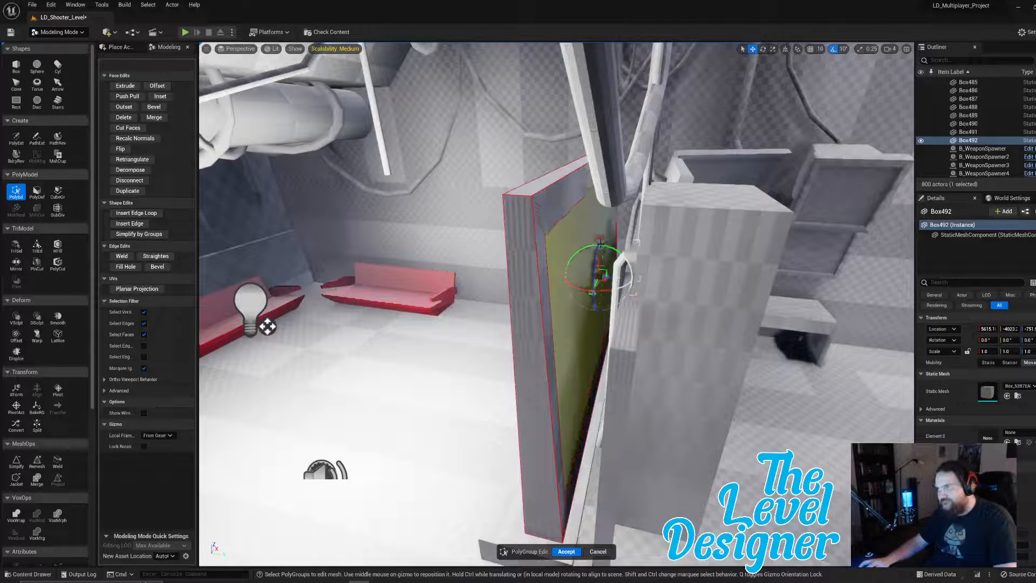
mouse_move(600, 242)
left_mouse_down()
mouse_move(604, 251)
mouse_move(591, 236)
left_mouse_up()
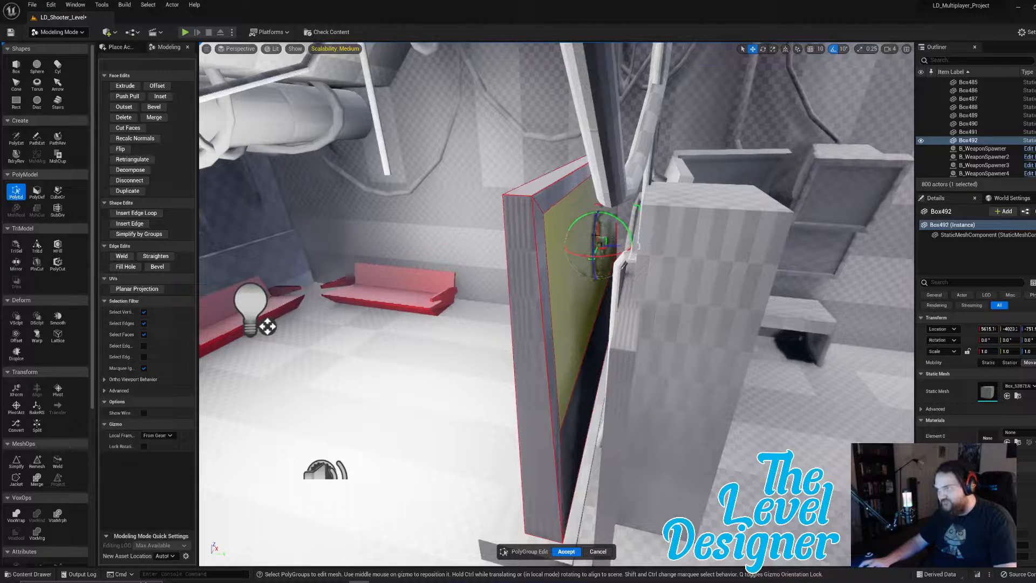
left_click(127, 96)
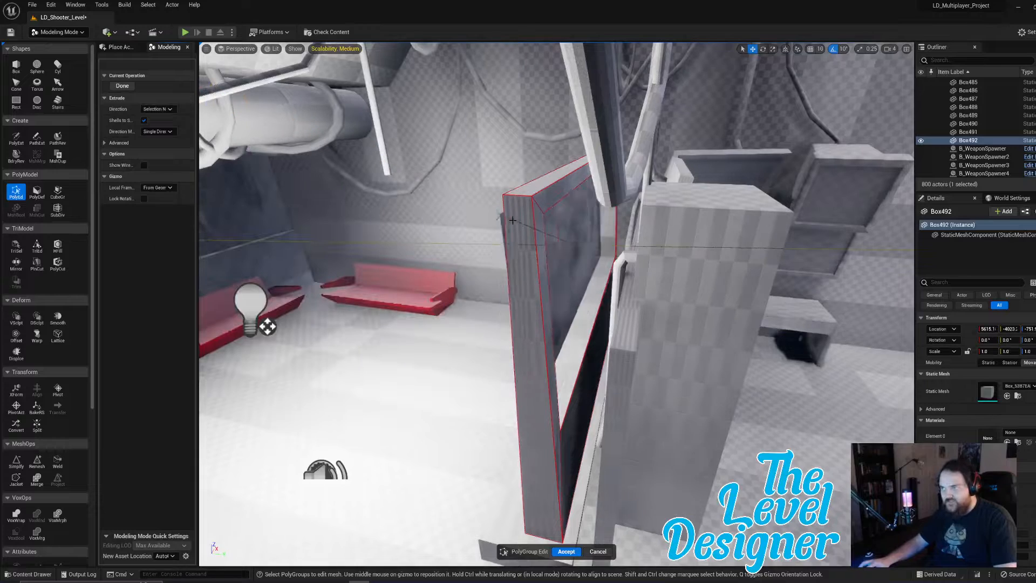
left_click(571, 234)
Bevel the outer top and side edges of the raised block on the panel's back with an increased bevel distance.
right_click_drag(571, 235, 591, 224)
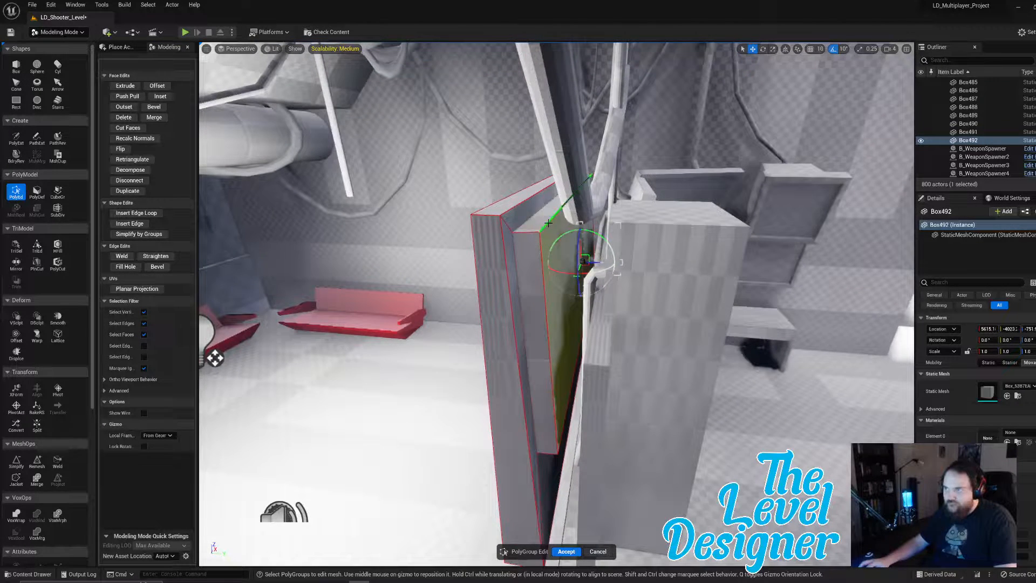
left_click(548, 223)
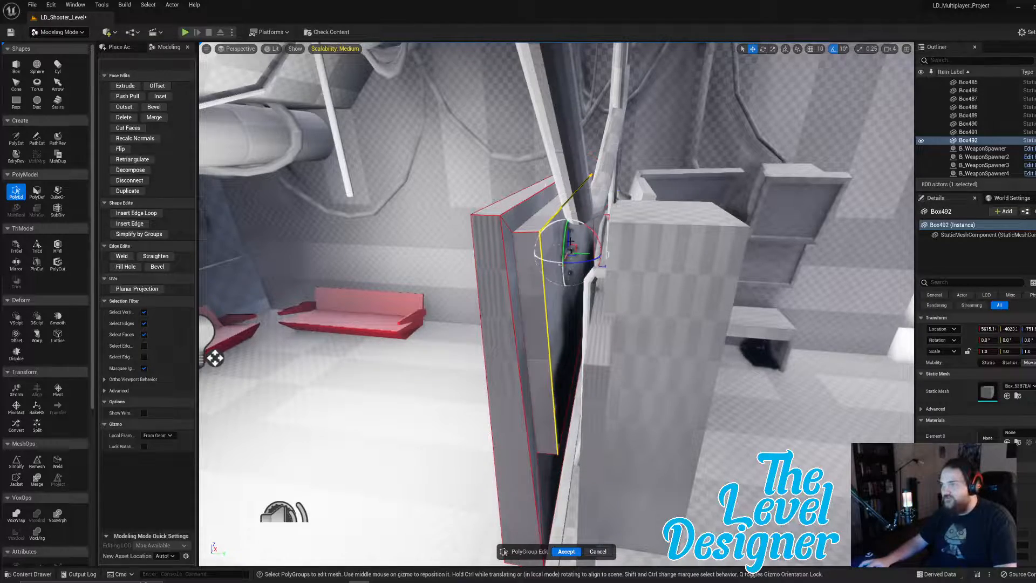
right_click_drag(570, 241, 528, 277)
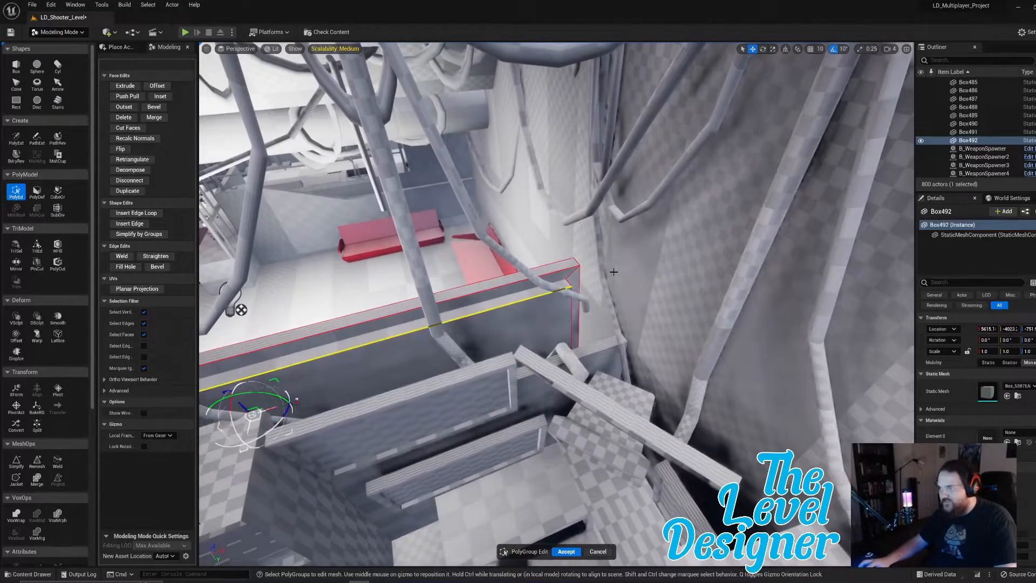
left_click(571, 329, "shift")
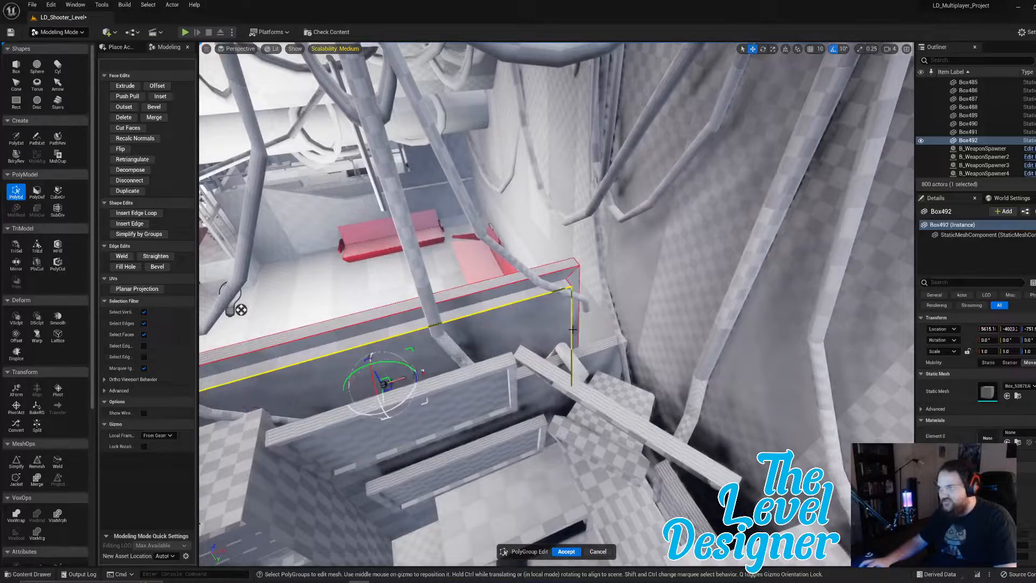
left_click(154, 106)
right_click_drag(447, 362, 446, 355)
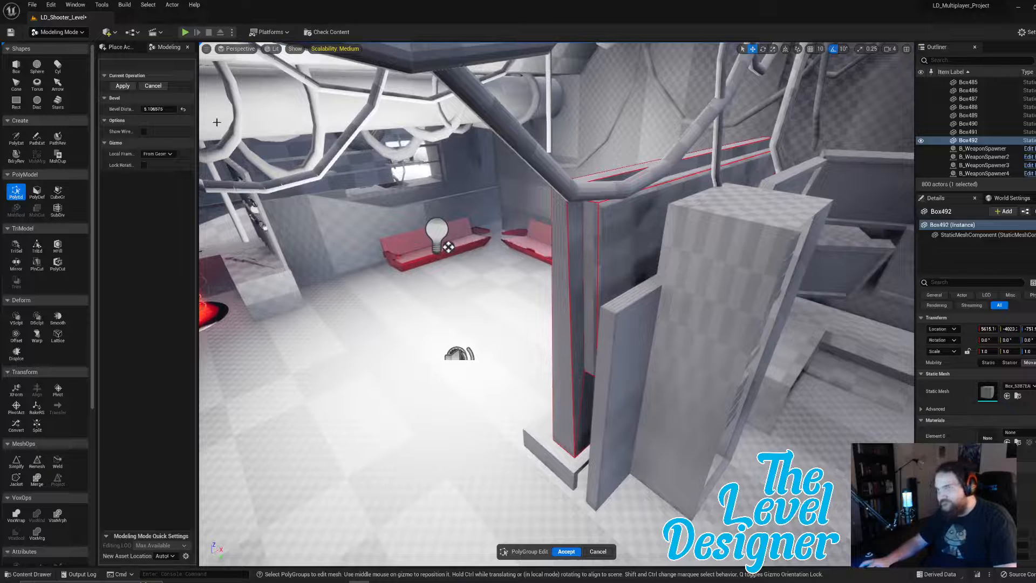
left_click(146, 109)
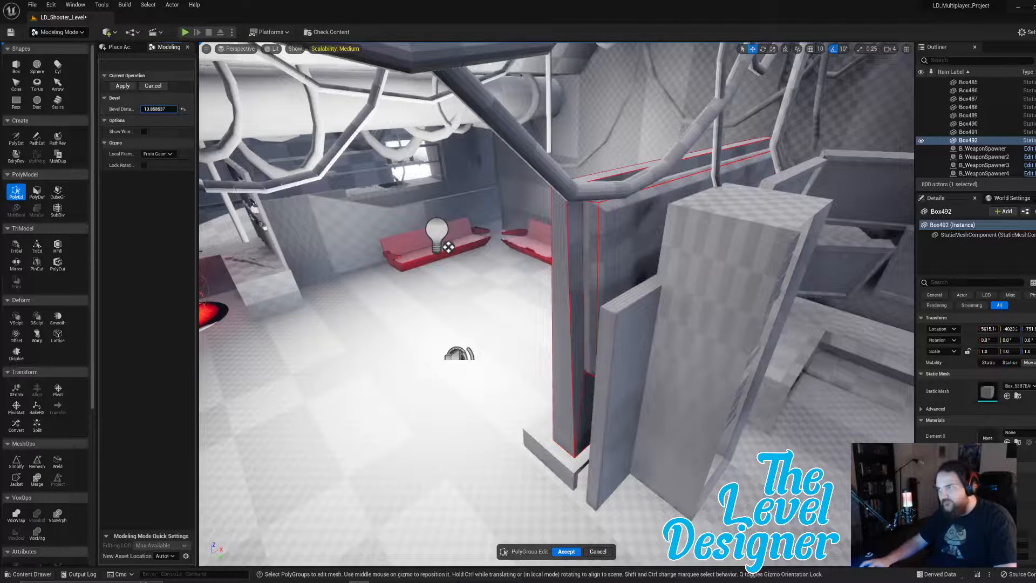
left_click(143, 86)
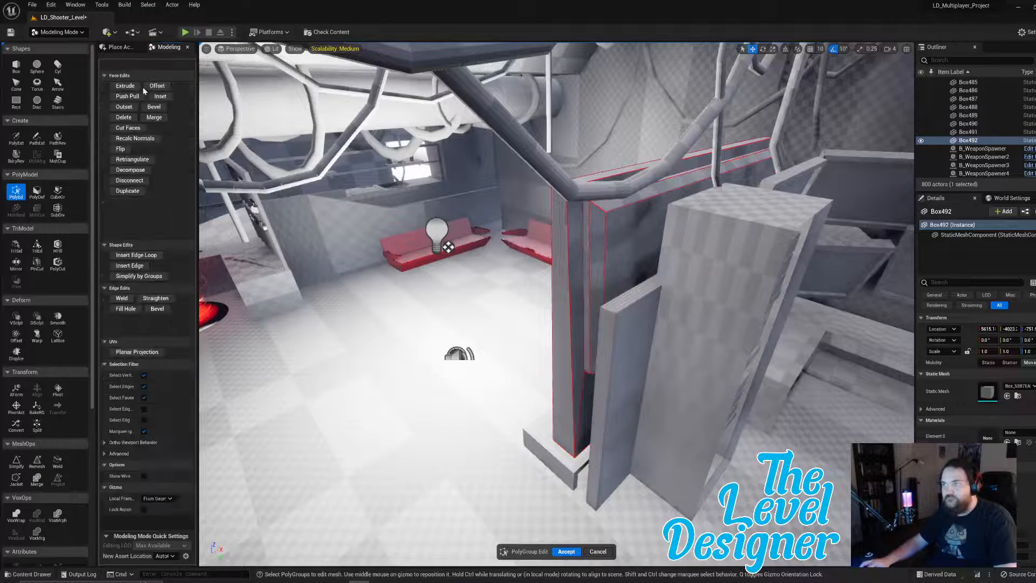
Inset the panel's large front face to form a thin frame around the screen area.
right_click_drag(575, 348, 696, 337)
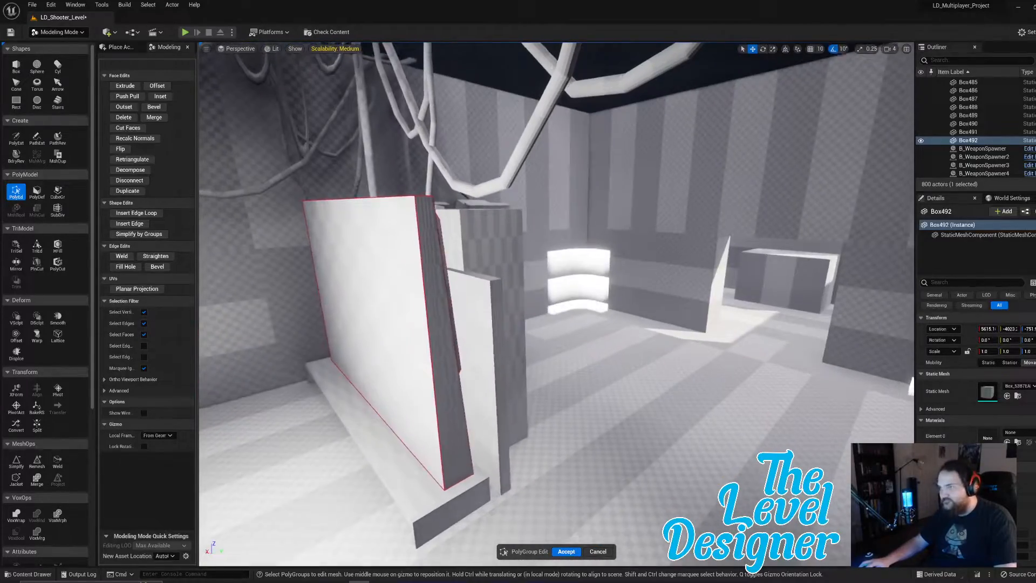
left_click(382, 269)
right_click_drag(429, 274, 421, 296)
left_click(165, 96)
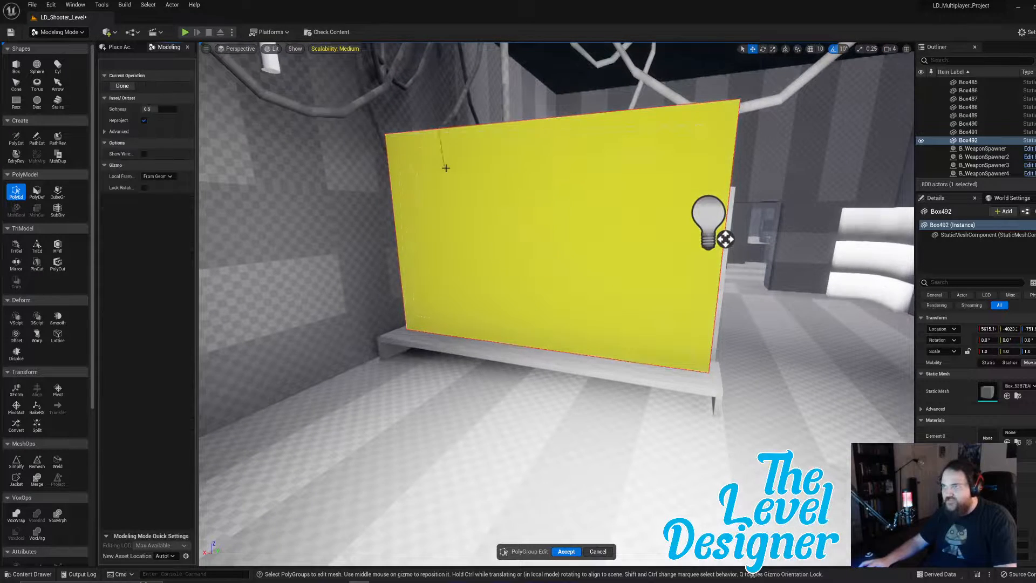
left_click(415, 144)
Extrude the inner front face slightly inward to recess the screen within its frame, and accept the polygroup edit.
left_click(493, 185)
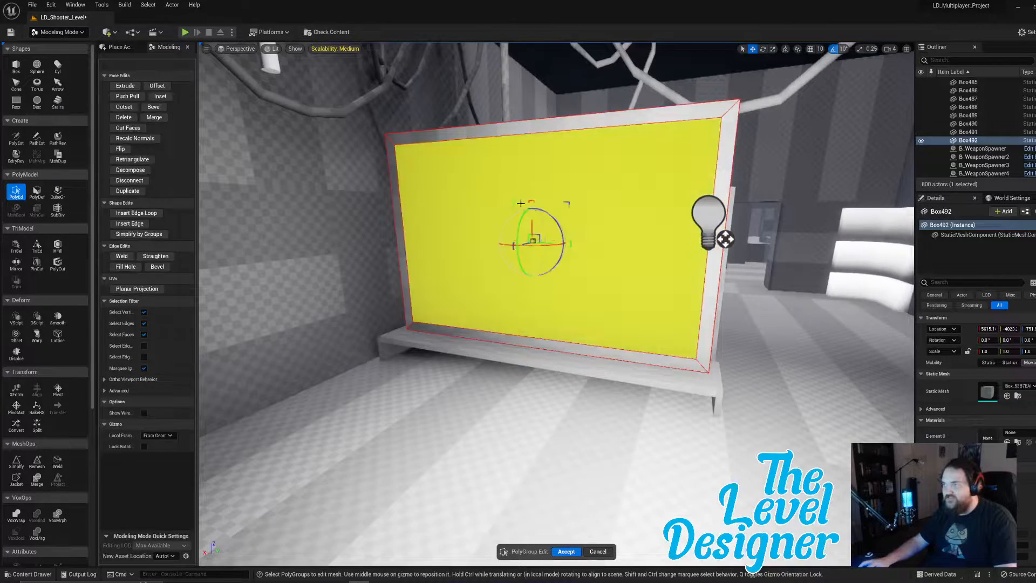
right_click_drag(493, 185, 470, 189)
key("d")
right_click_drag(543, 215, 439, 216)
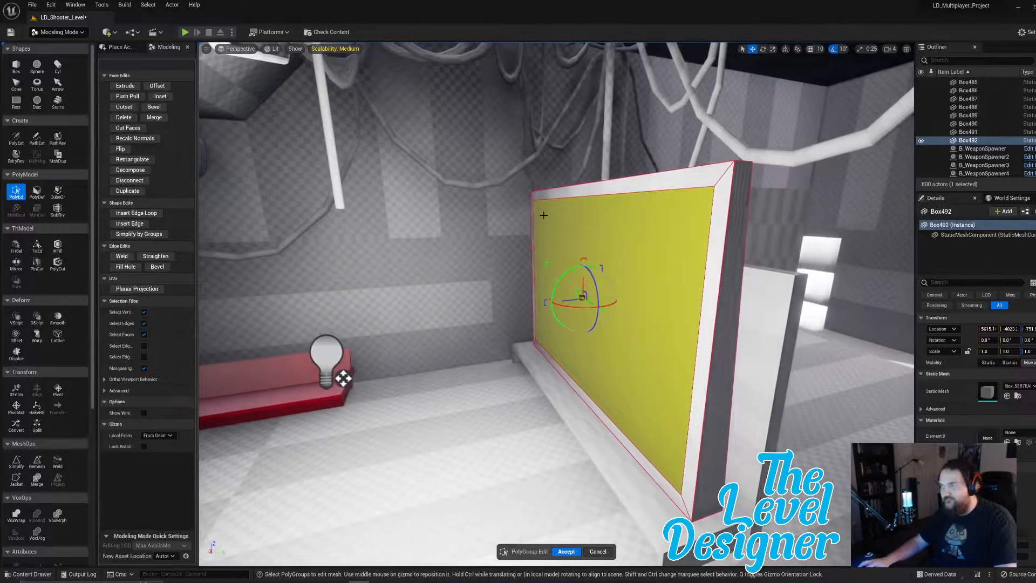
left_click(125, 86)
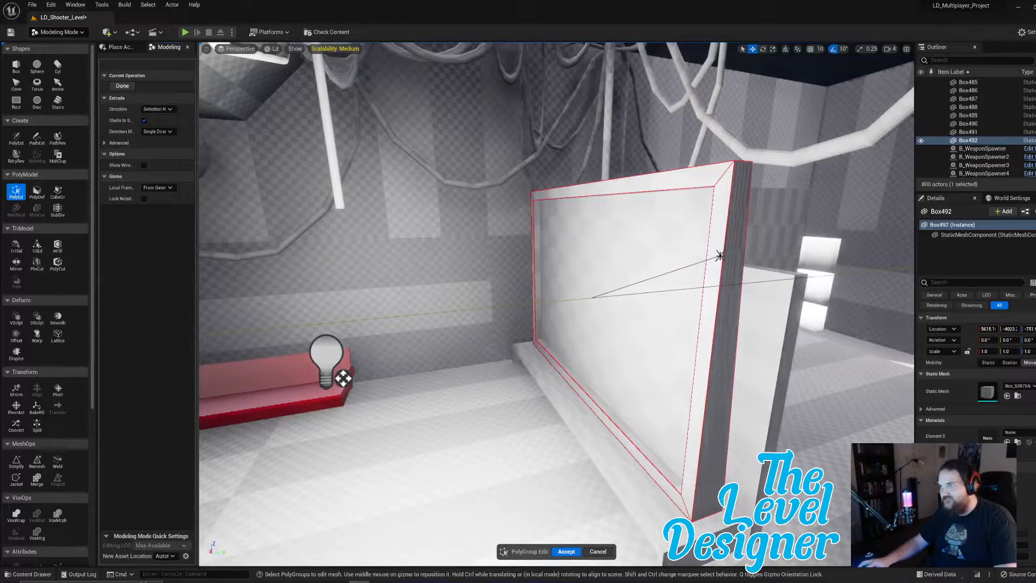
left_click(719, 256)
key("a")
right_click_drag(615, 331, 611, 518)
left_click(566, 551)
right_click_drag(566, 551, 572, 394)
key("d")
right_click_drag(638, 264, 637, 265)
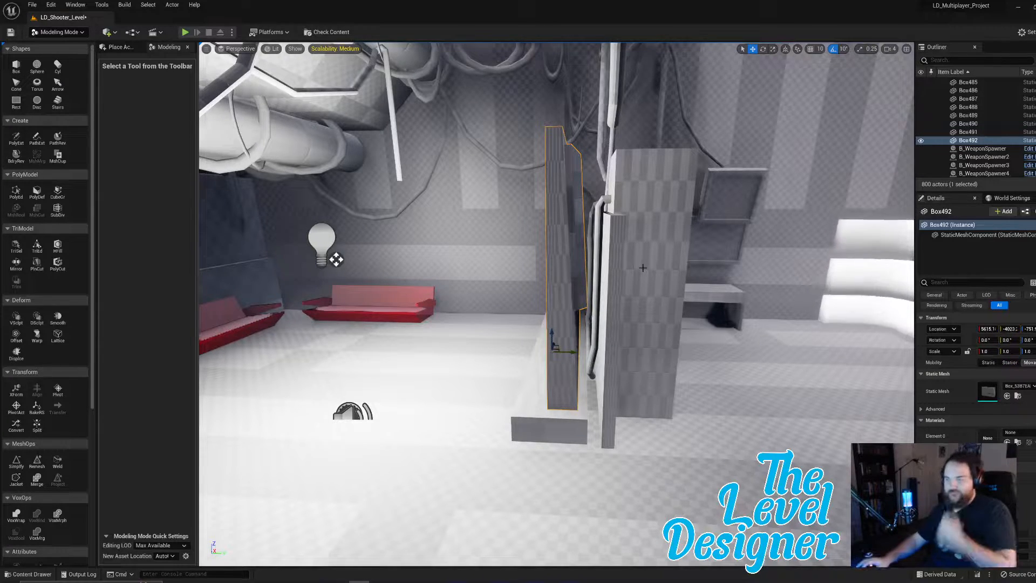
key("f")
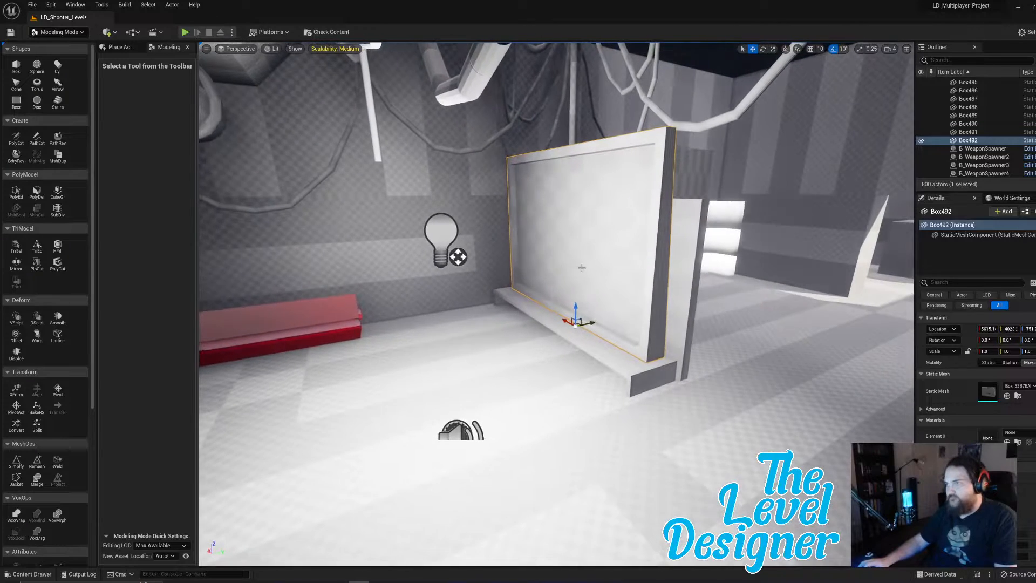
Raise the inner bottom ledge of the screen's frame to form a tall lower panel beneath the screen, and accept the polygroup edit.
left_click(16, 192)
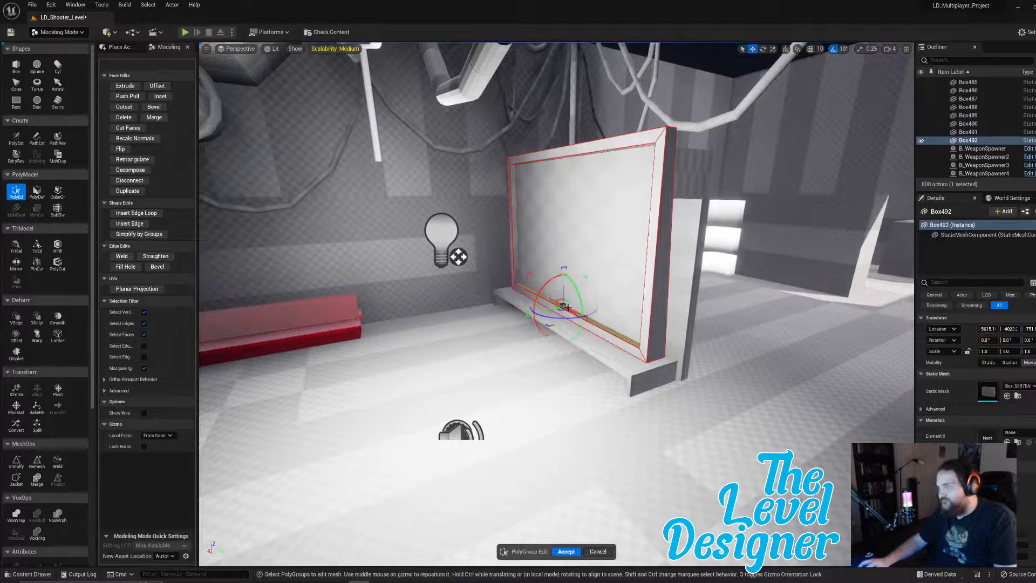
left_click_drag(563, 294, 570, 266)
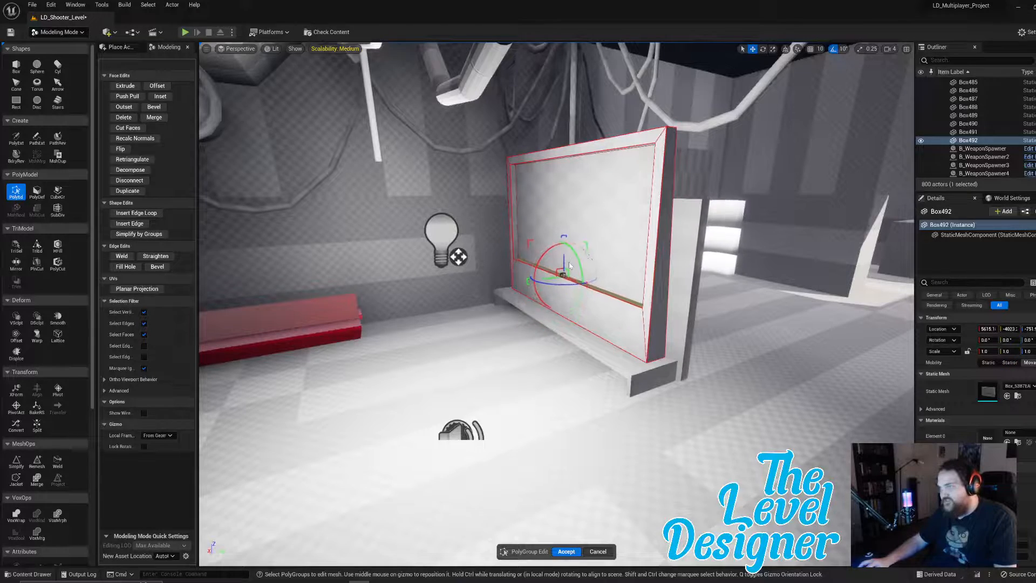
right_click_drag(569, 263, 631, 342)
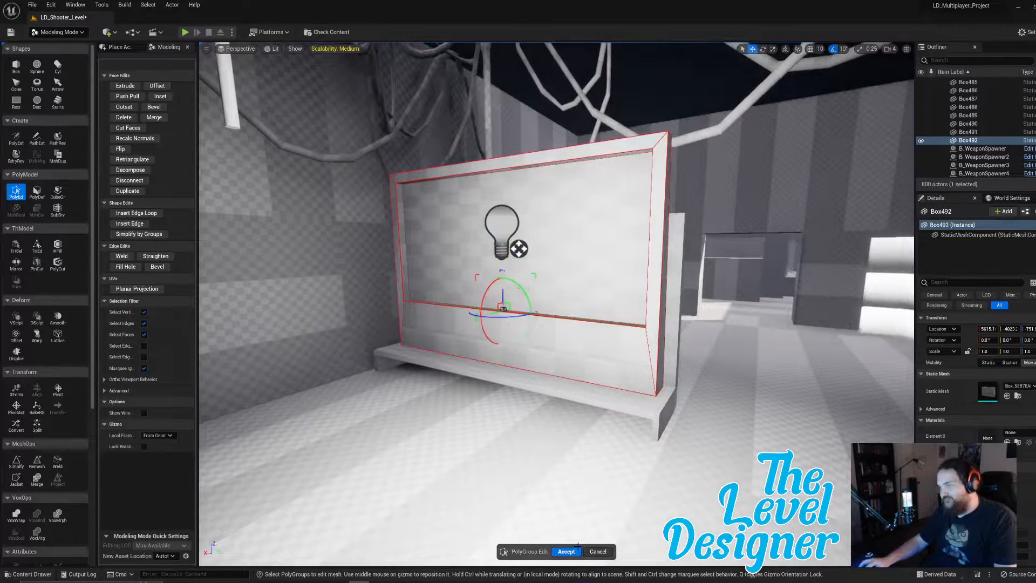
left_click(568, 552)
right_click_drag(567, 552, 496, 542)
right_click_drag(626, 323, 630, 323)
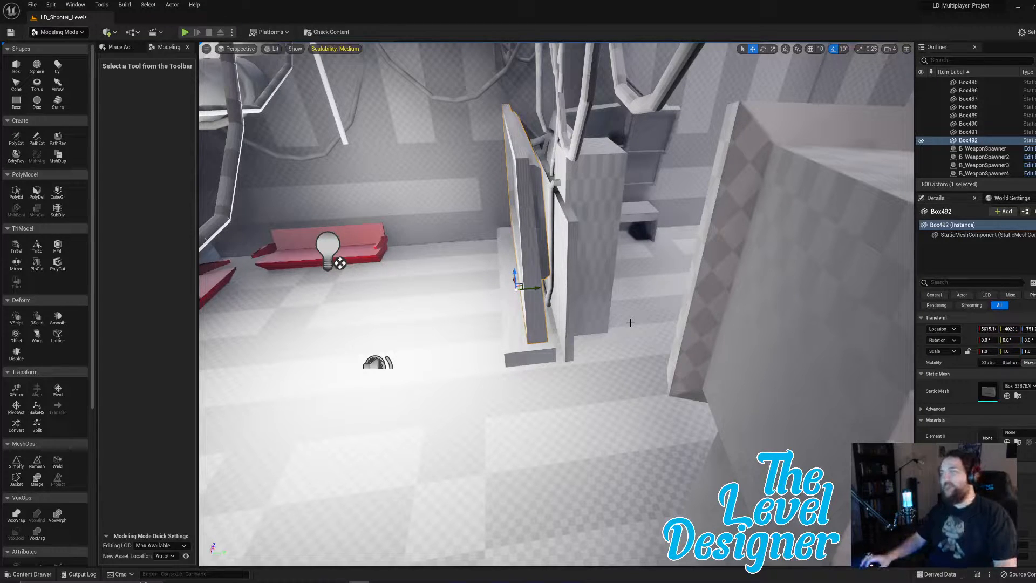
right_click_drag(595, 300, 564, 298)
key("f")
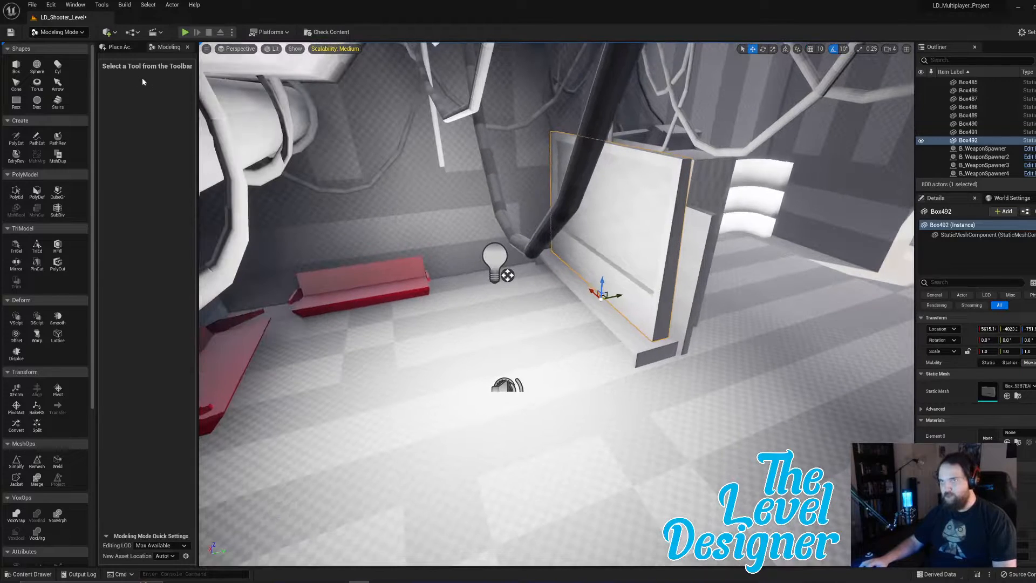
Create a box with width, depth and height of 100 on the floor in front of the red benches.
left_click(18, 67)
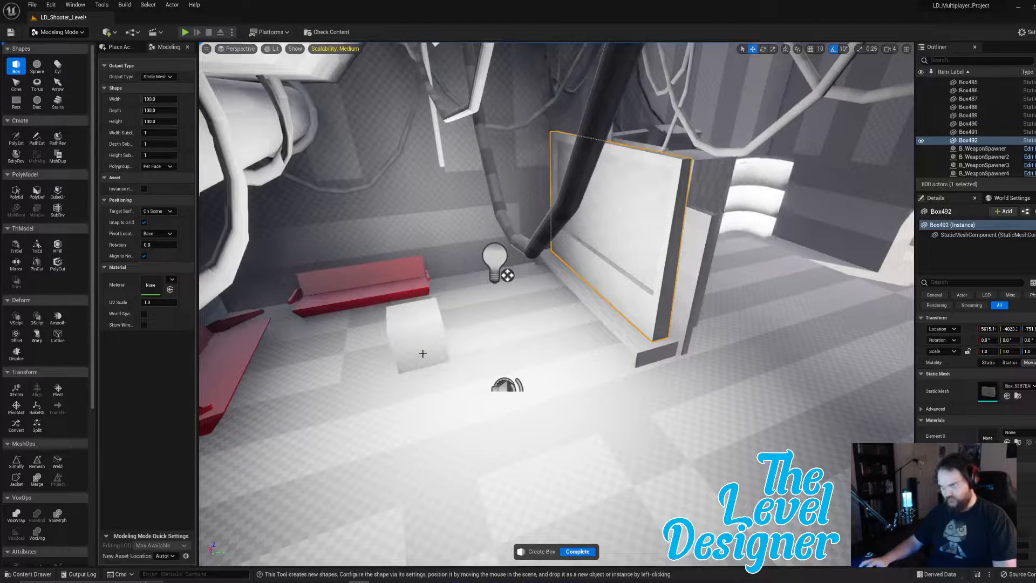
left_click(422, 354)
left_click(577, 551)
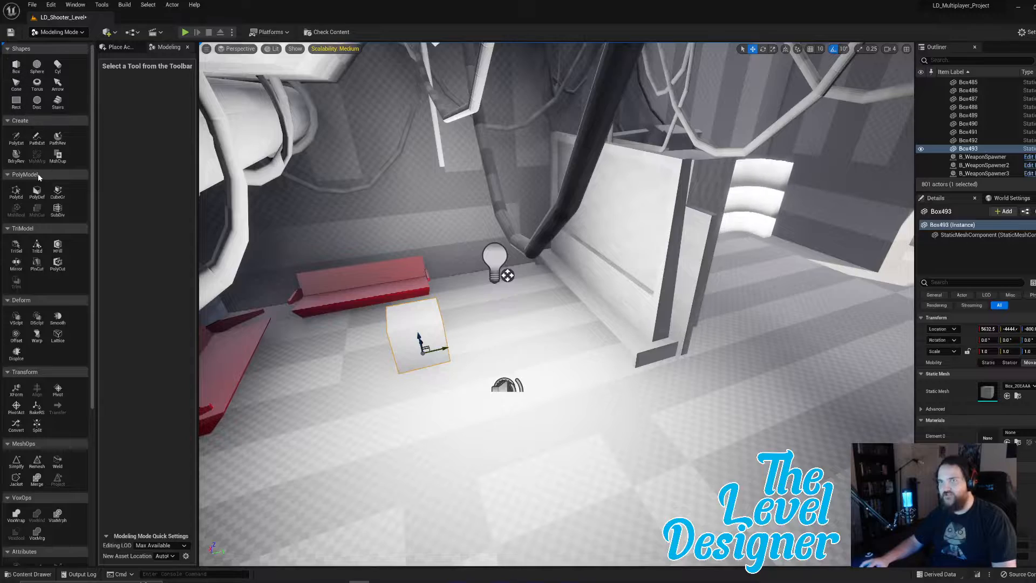
Raise the new box's bottom face and lower its top face with a polygroup edit to flatten it into a thin slab.
left_click(15, 192)
left_click(405, 320)
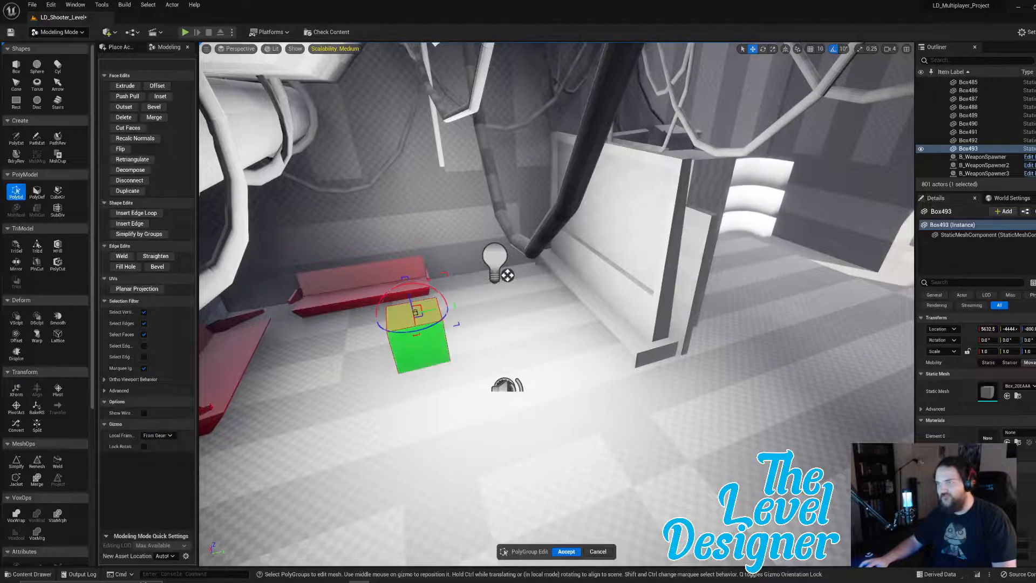
key("w")
right_click_drag(419, 350, 455, 264)
key("q")
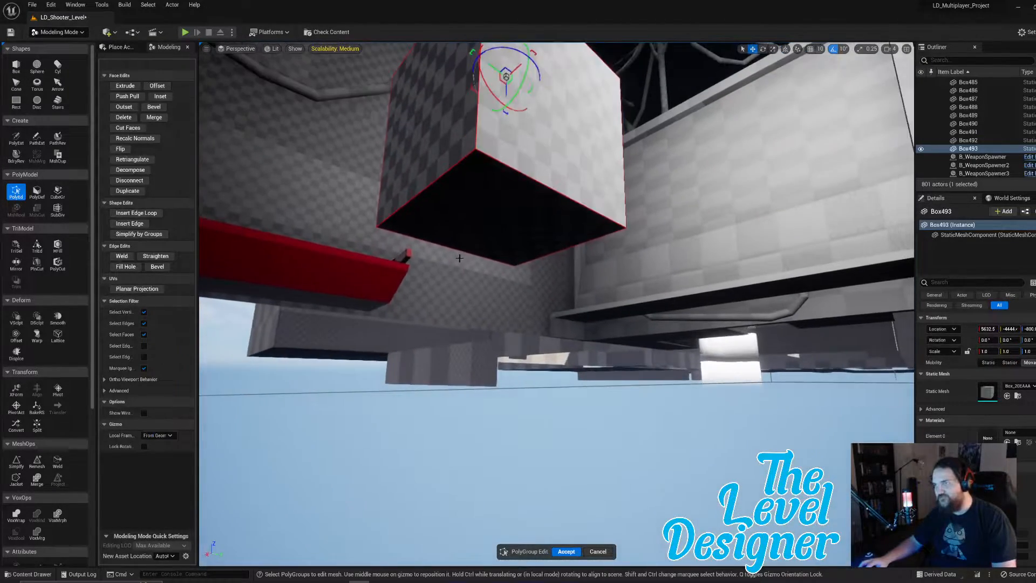
left_click(526, 244)
key("e")
right_click_drag(527, 244, 528, 281)
key("s")
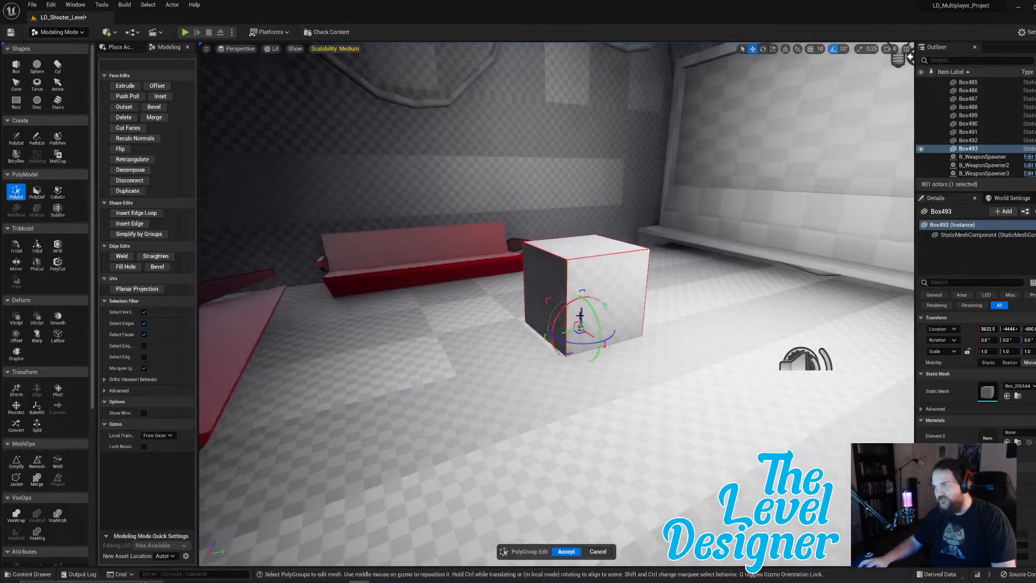
left_click_drag(581, 312, 581, 280)
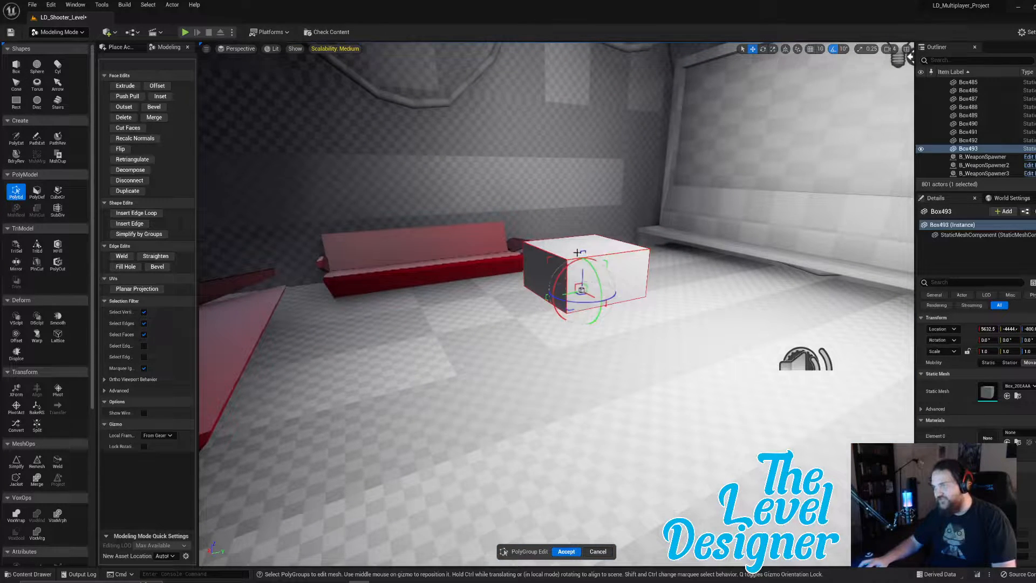
left_click(577, 251)
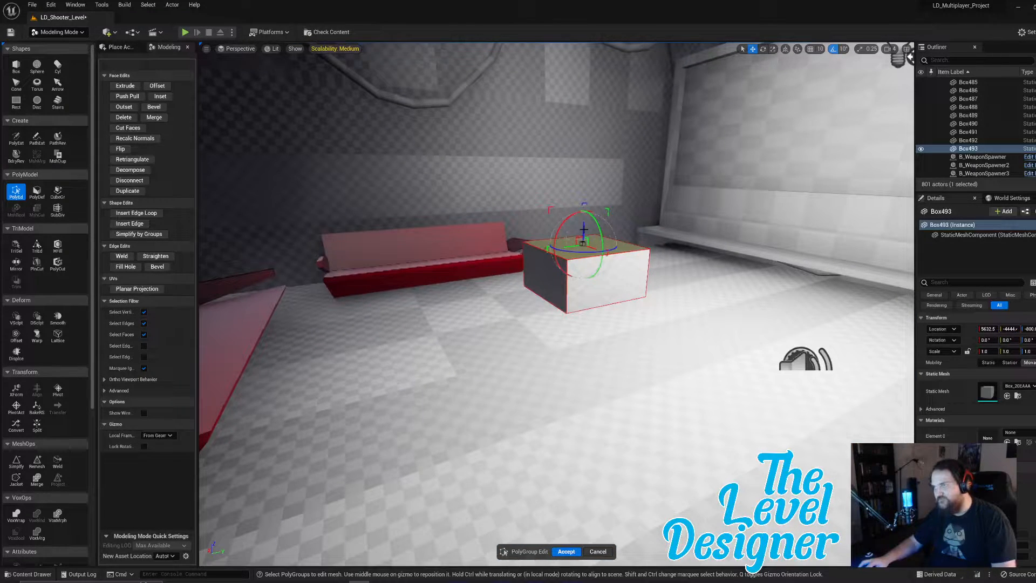
left_click_drag(583, 229, 590, 268)
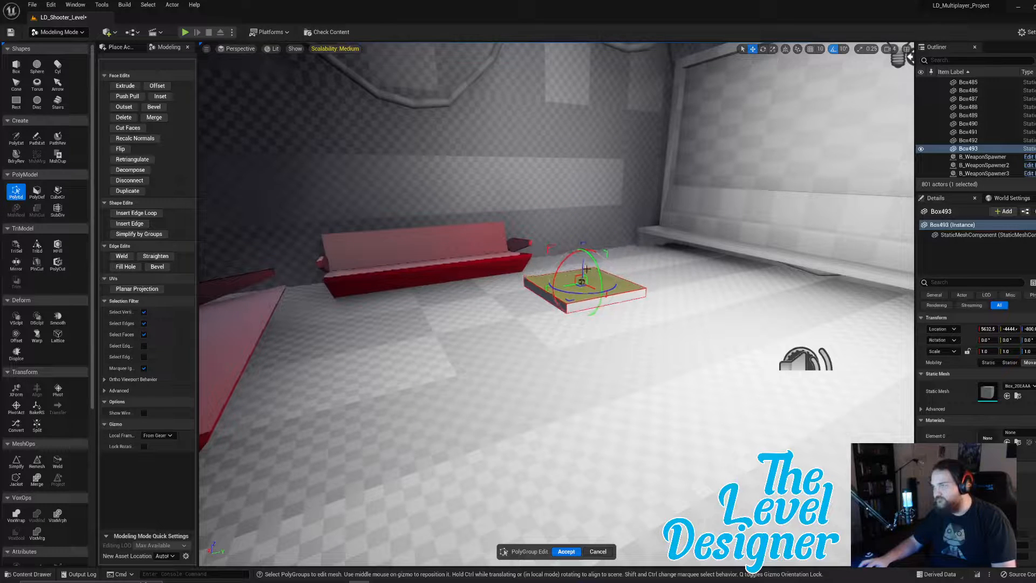
Move the slab's side faces outward to stretch it into a large rectangular tabletop between the red benches.
left_click(583, 308)
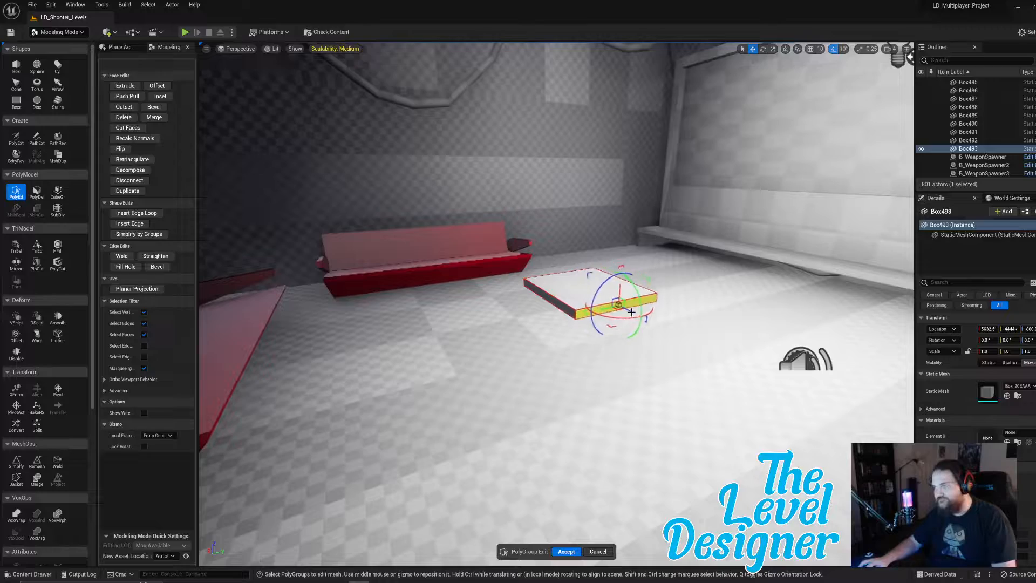
left_click_drag(682, 343, 728, 364)
key("a")
right_click_drag(728, 364, 654, 341)
key("s")
key("w")
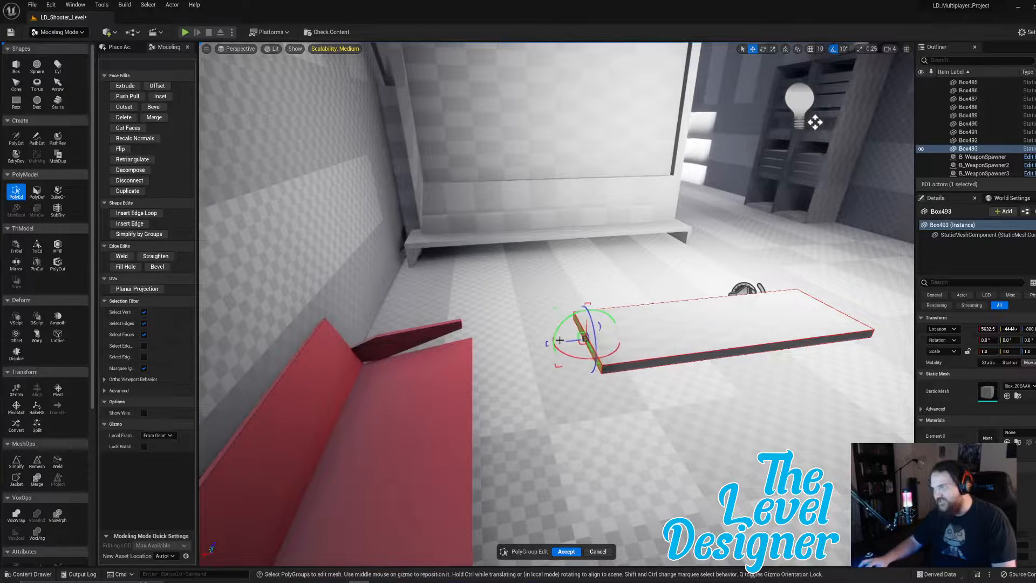
left_click(701, 355)
right_click_drag(701, 355, 683, 339)
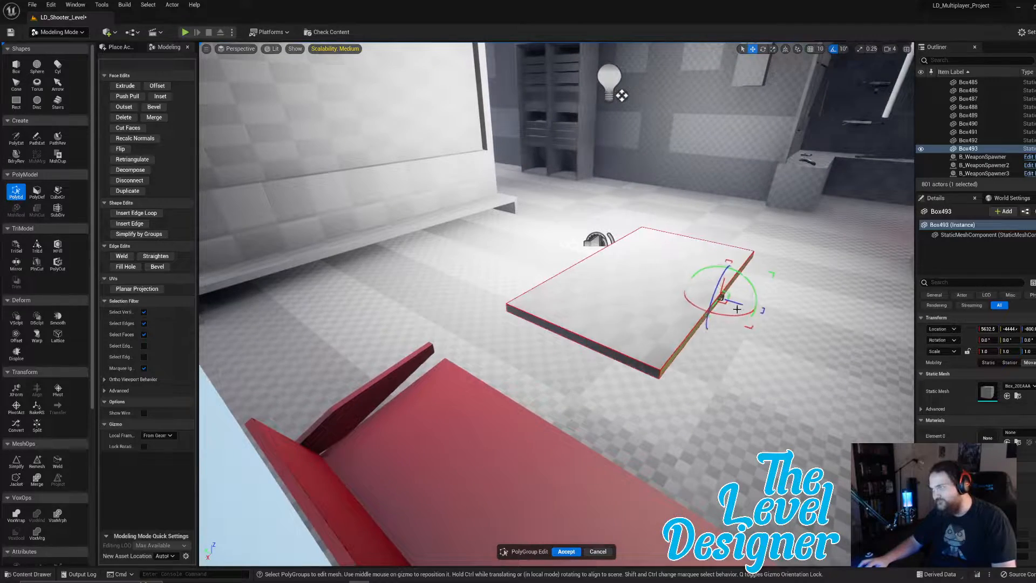
right_click_drag(779, 316, 686, 299)
right_click_drag(590, 300, 459, 340)
right_click_drag(777, 324, 607, 312)
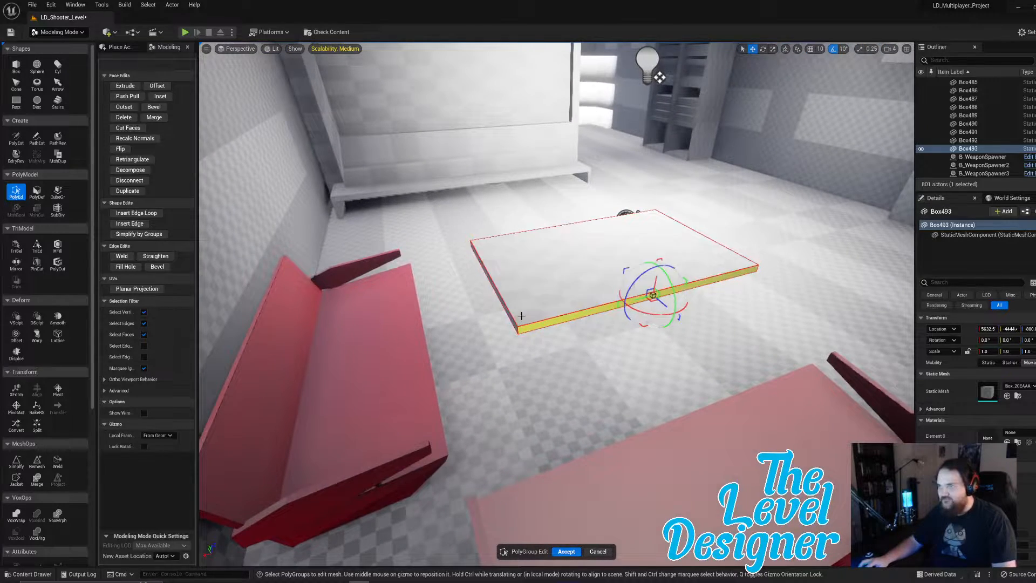
Inset the tabletop's top and bottom faces together to leave a narrow border around each.
left_click(553, 294)
right_click_drag(567, 261, 567, 181)
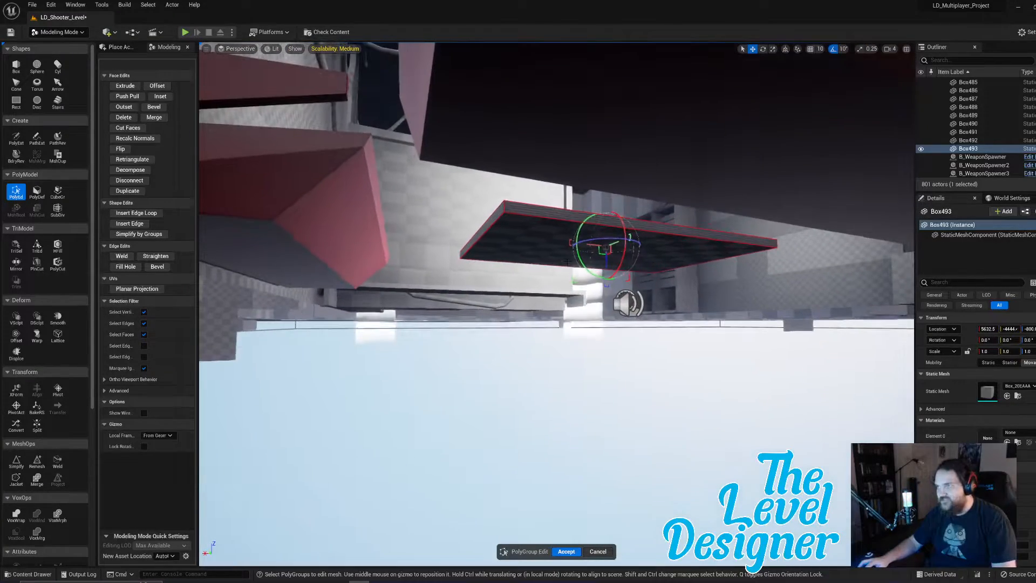
left_click(561, 255, "shift")
right_click_drag(554, 249, 550, 359)
right_click(553, 249)
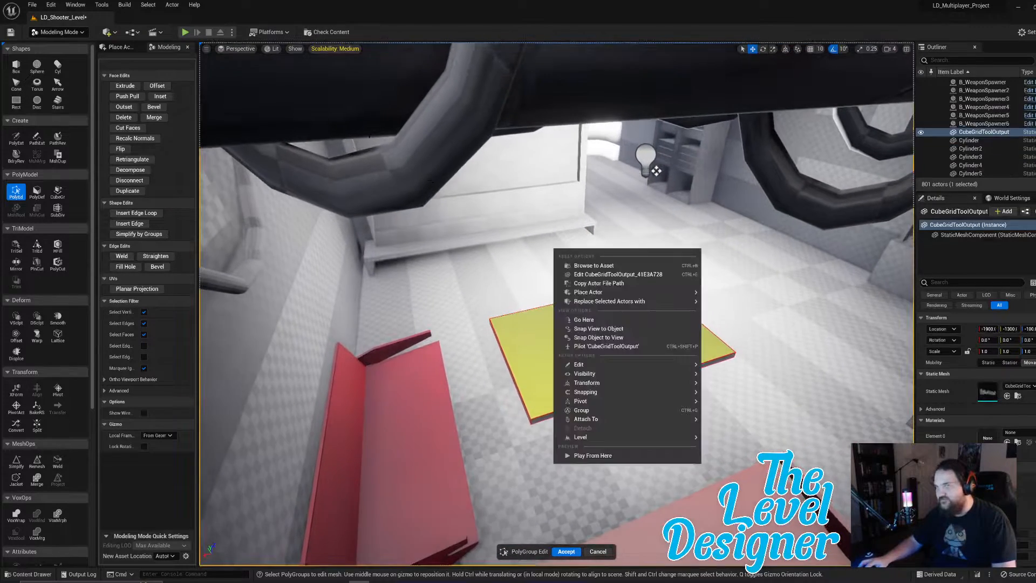
left_click(160, 96)
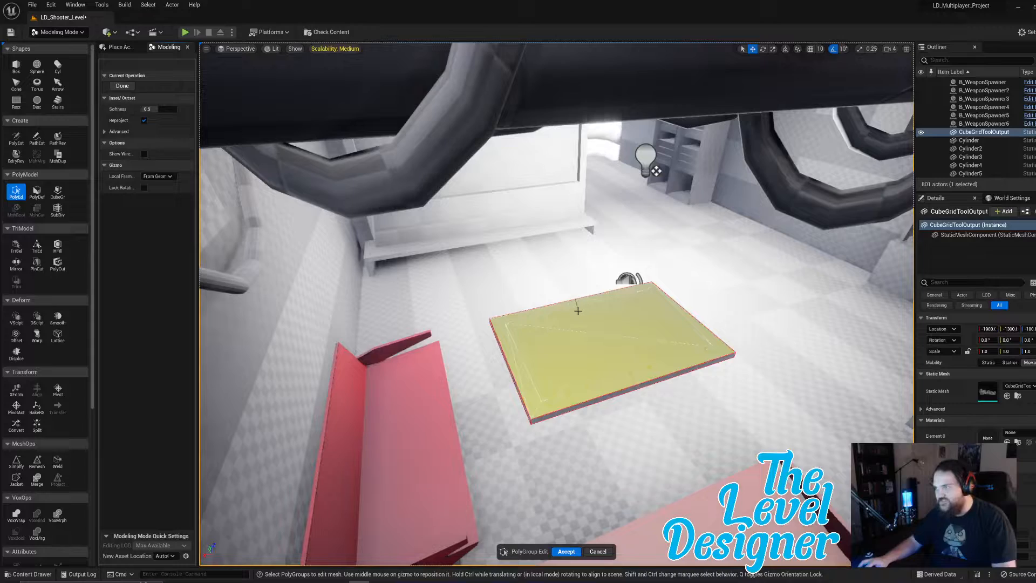
left_click(578, 313)
right_click_drag(578, 312, 599, 372)
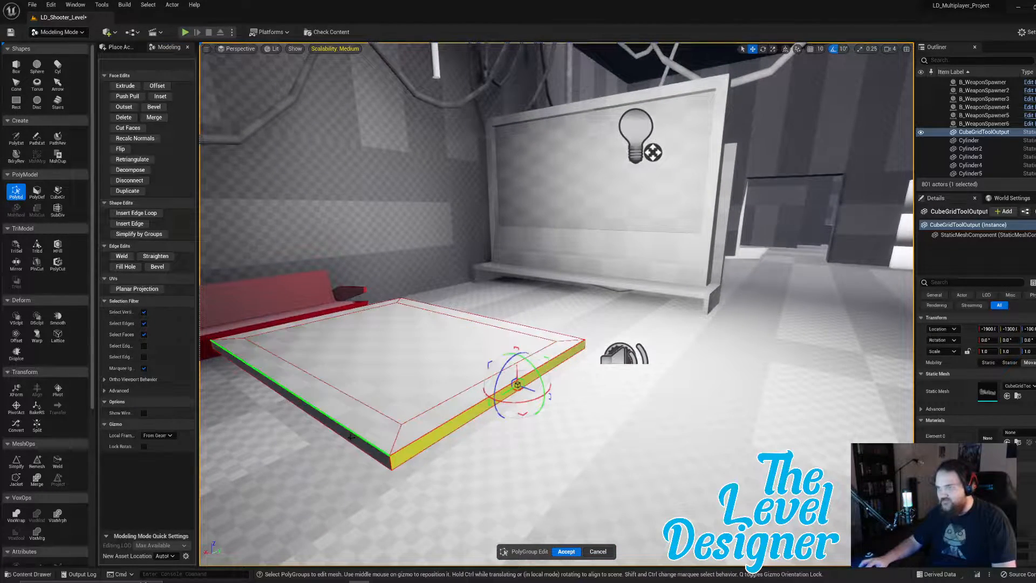
Select the tabletop's outer side faces together and accept the polygroup edit.
left_click(367, 447, "shift")
right_click_drag(415, 430, 378, 464)
mouse_move(522, 398)
right_mouse_down()
mouse_move(486, 394)
mouse_move(523, 398)
mouse_move(502, 372)
mouse_move(521, 383)
right_mouse_up()
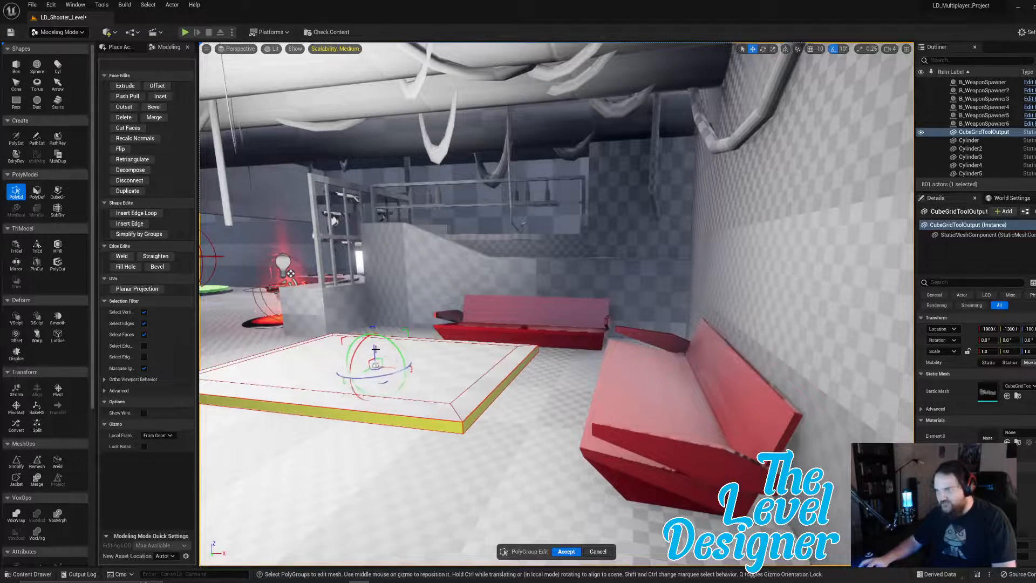
right_click_drag(381, 352, 422, 385)
left_click(565, 551)
Ungroup the red table and bench set beside the pillar in the seating area with the round tables.
right_click_drag(696, 270, 714, 132)
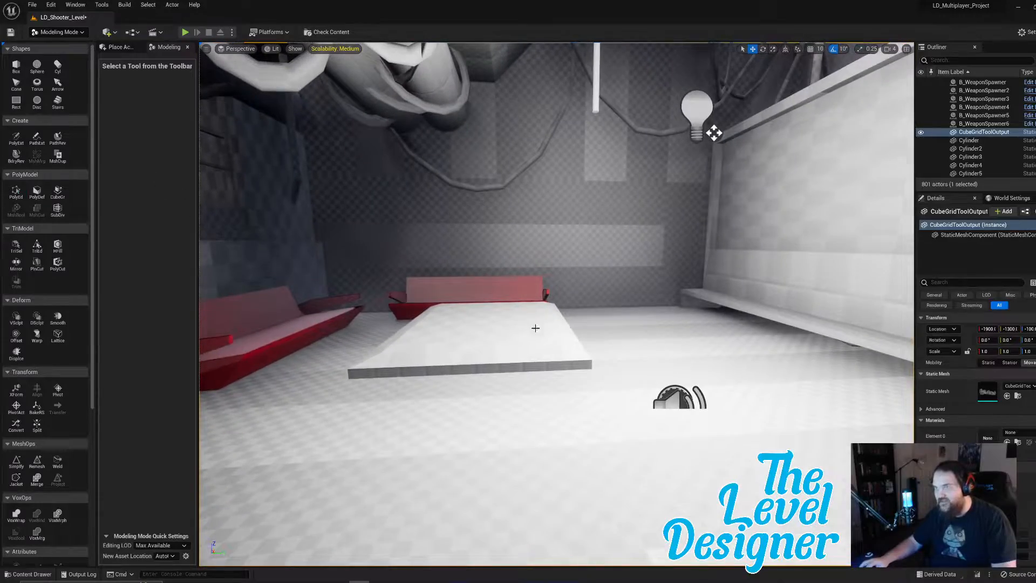
right_click_drag(535, 327, 535, 327)
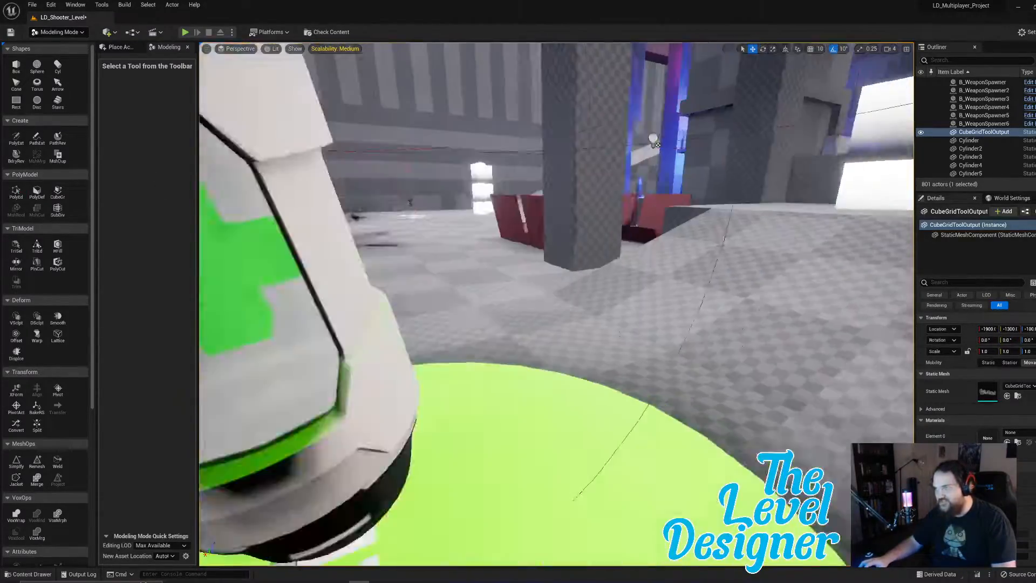
right_click_drag(585, 399, 586, 399)
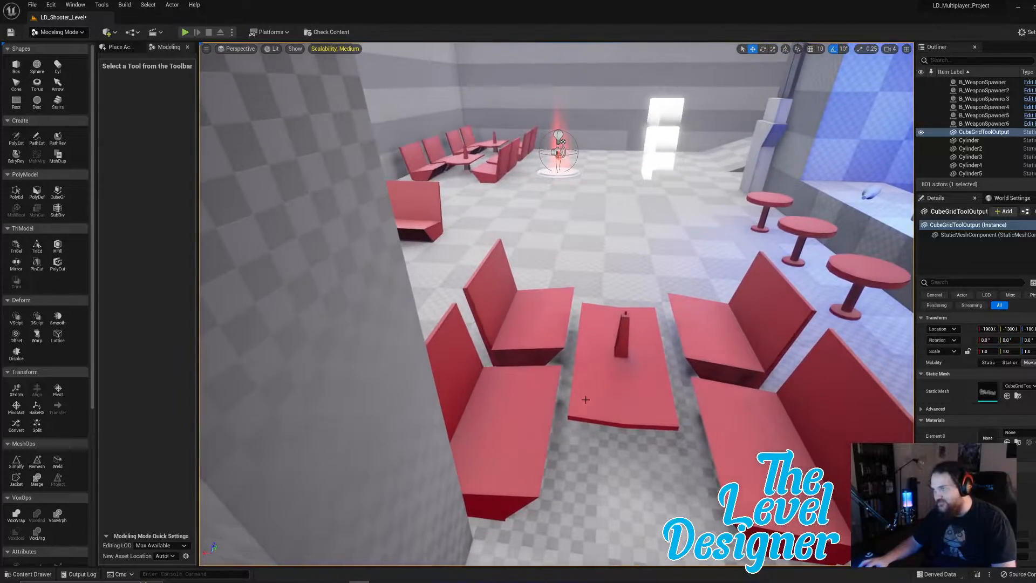
left_click(626, 329)
right_click_drag(625, 329, 626, 329)
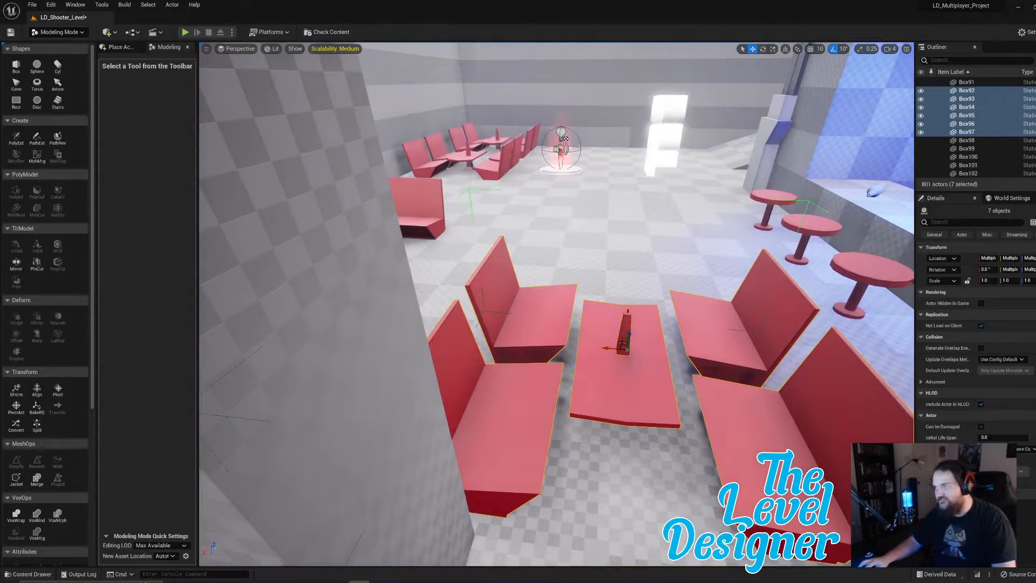
right_click(961, 115)
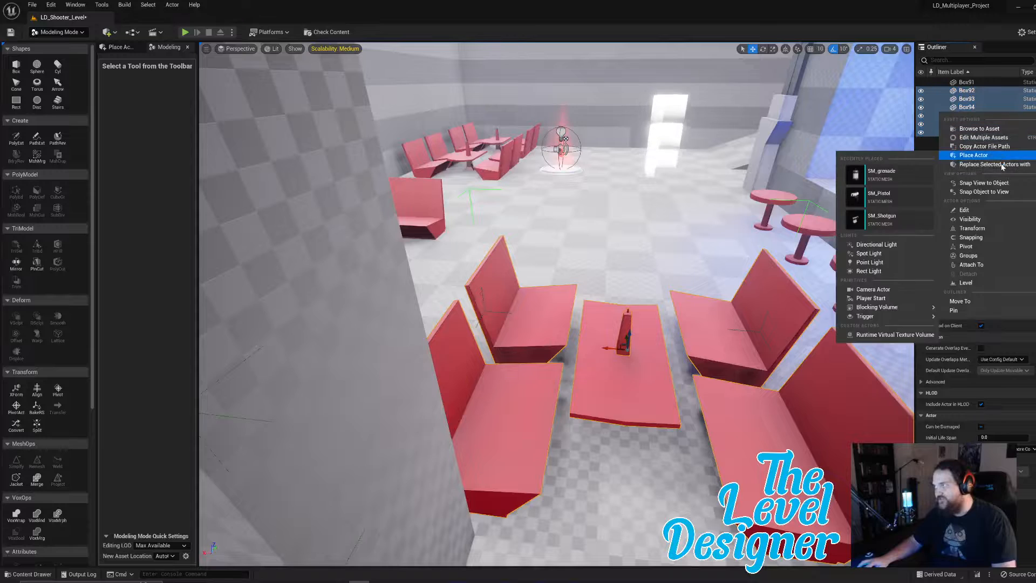
mouse_move(991, 263)
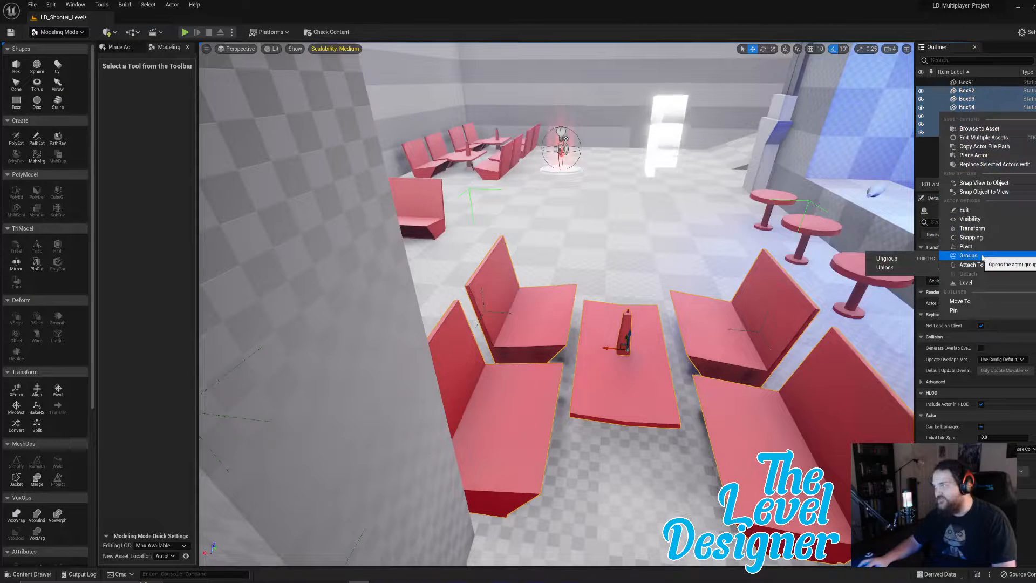
left_click(892, 268)
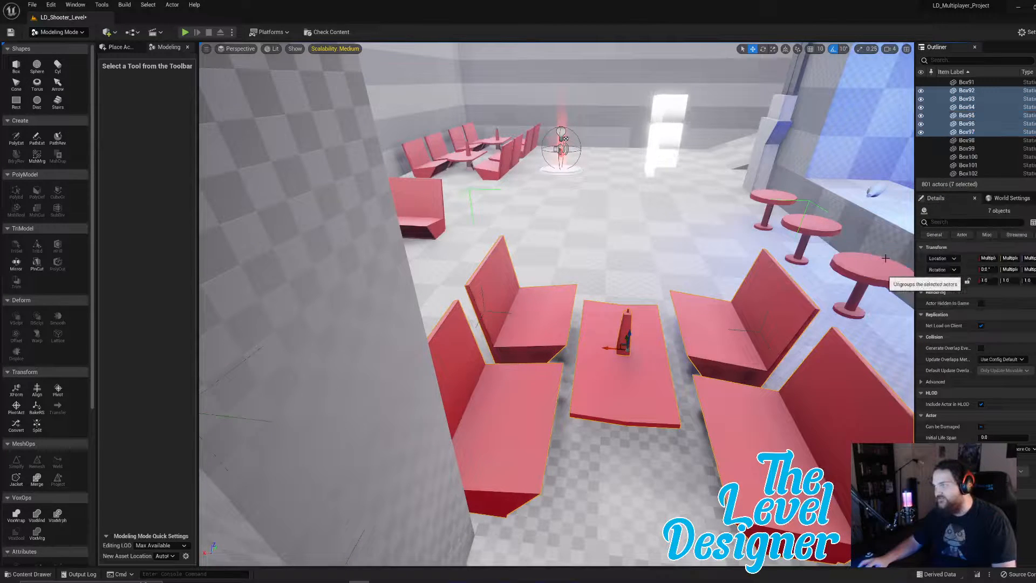
Duplicate the tapered pedestal of the ungrouped red table and move the copy across the level to above the screen room.
left_click(626, 325)
right_click_drag(677, 285, 545, 284)
key("ctrl+d")
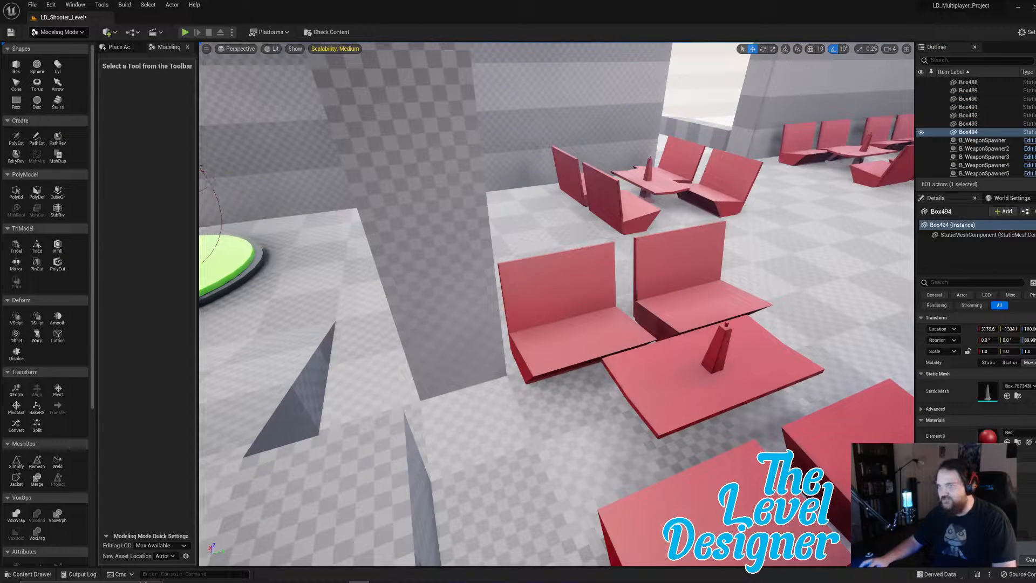
right_click_drag(549, 221, 668, 285)
key("w")
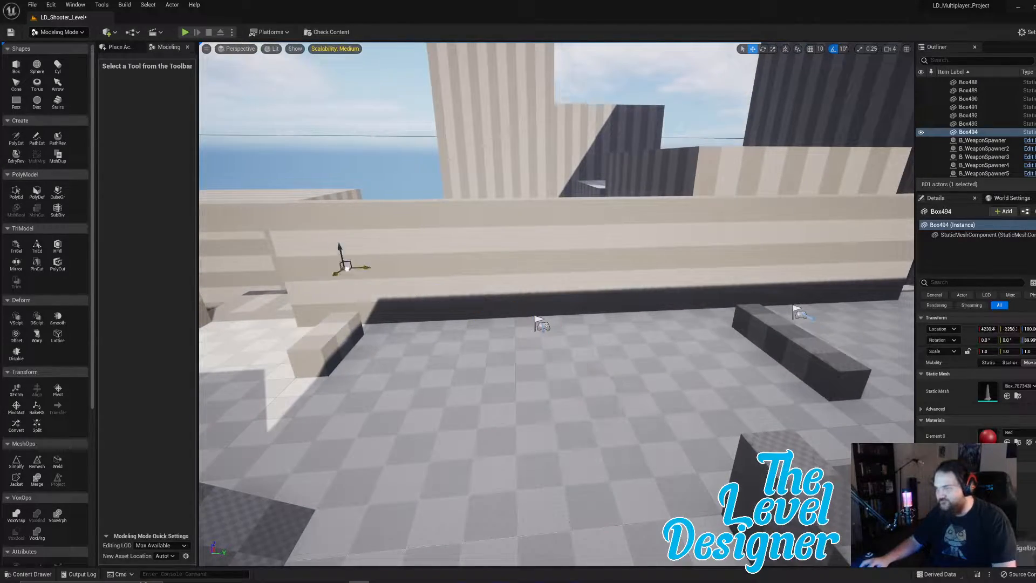
left_click_drag(259, 241, 255, 242)
key("w")
right_click_drag(351, 254, 281, 243)
key("d")
right_click_drag(421, 195, 321, 195)
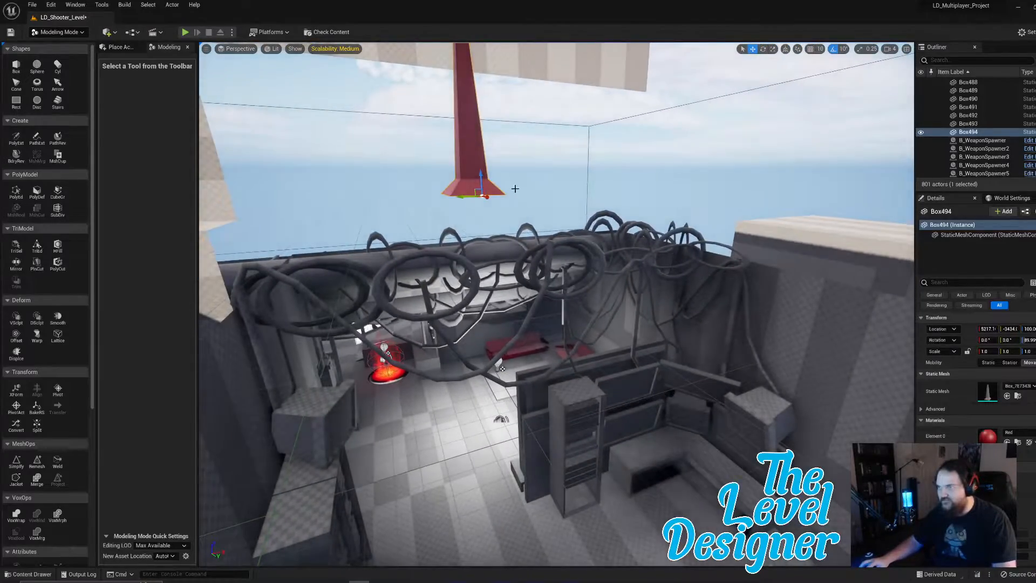
Lower the pedestal copy through the ceiling until its base stands on the floor of the screen room.
left_click_drag(481, 175, 496, 518)
key("q")
right_click_drag(496, 518, 510, 296)
key("s")
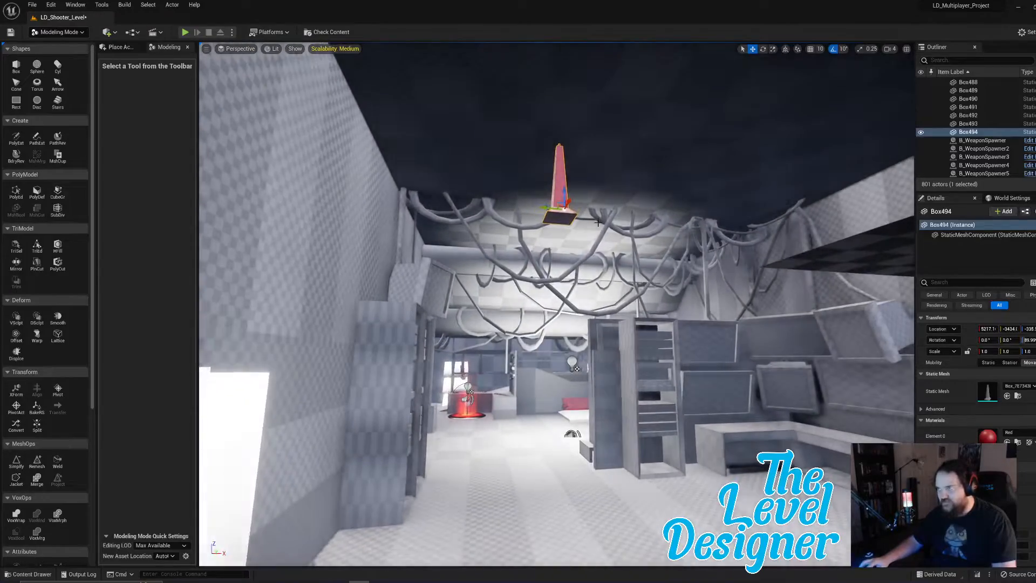
left_click_drag(565, 190, 564, 556)
mouse_move(587, 423)
right_mouse_down()
mouse_move(596, 502)
mouse_move(587, 424)
right_mouse_up()
key("q")
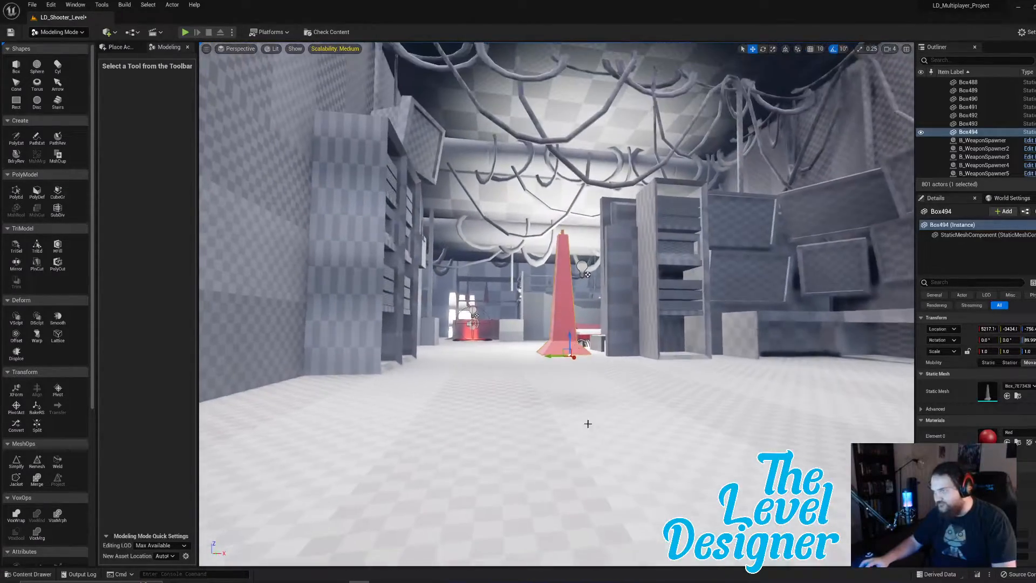
left_click_drag(569, 336, 575, 388)
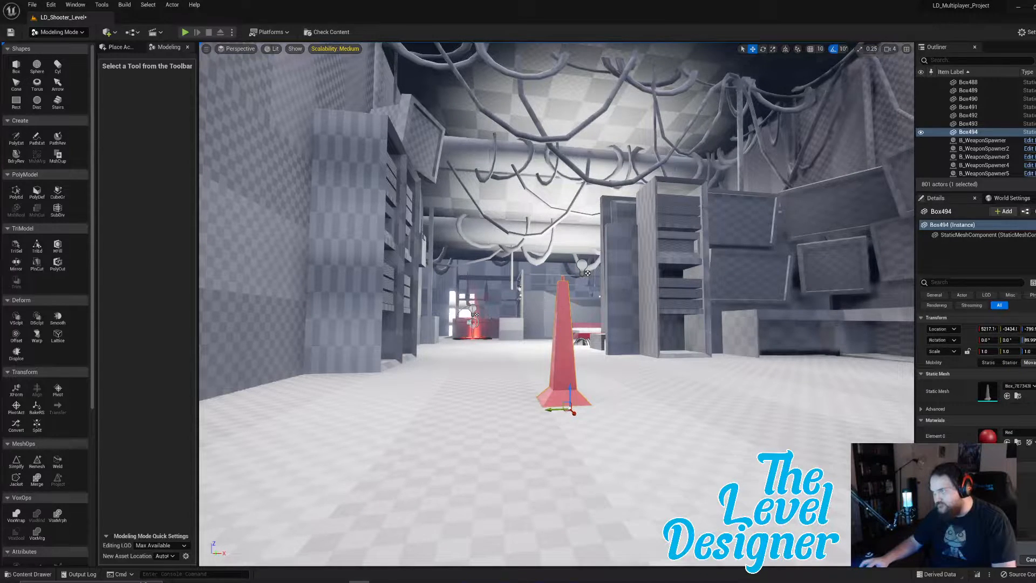
Move the pedestal copy across the floor to the middle of the white tabletop between the red benches.
right_click_drag(575, 389, 590, 454)
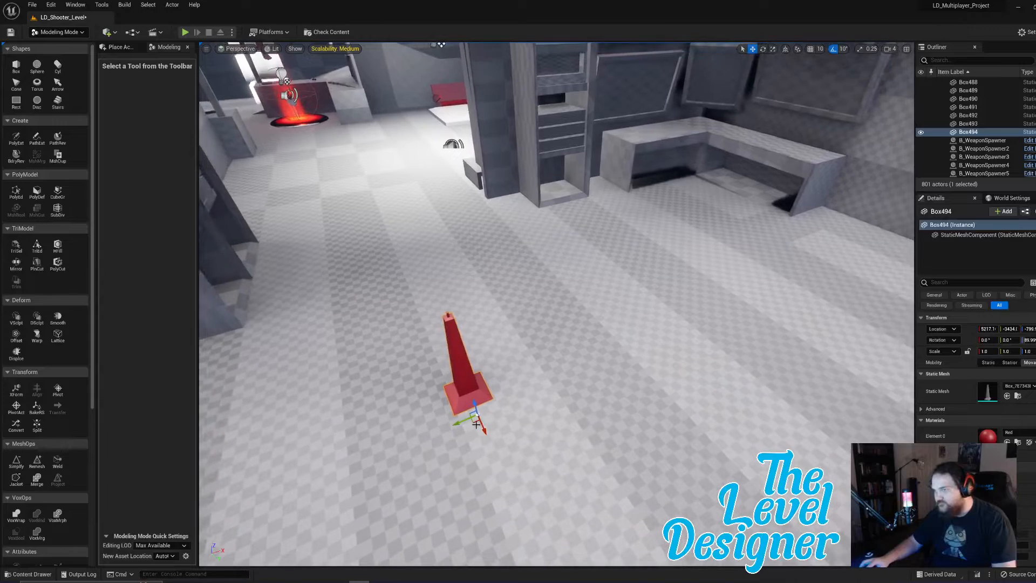
left_click_drag(474, 422, 447, 140)
right_click_drag(581, 283, 677, 318)
left_click_drag(682, 386, 671, 376)
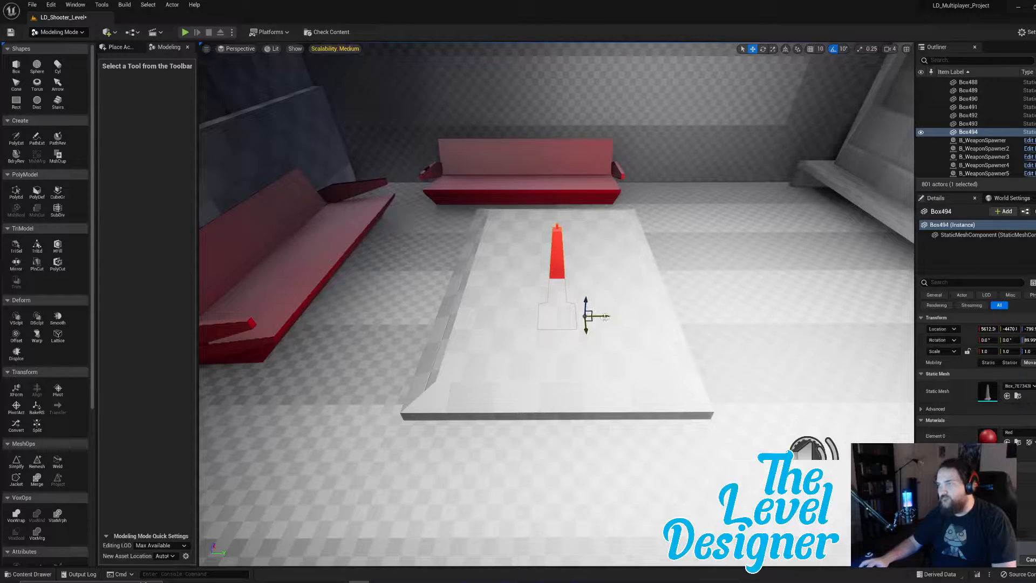
left_click(606, 251)
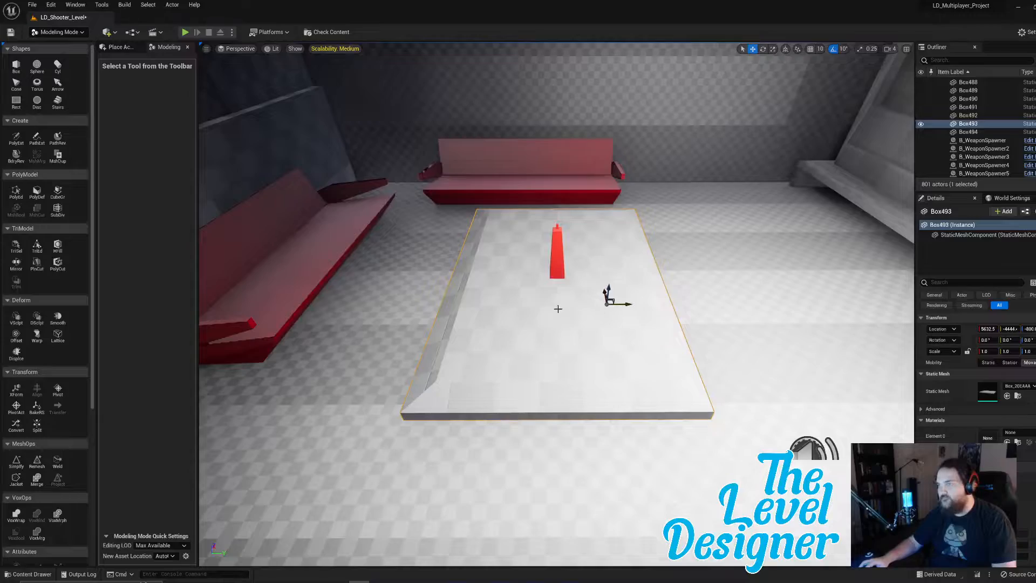
Group the original red table, its pedestal and the four seats around it in the seating area beside the pillar.
key("w")
right_click_drag(558, 308, 626, 308)
key("w")
key("w")
key("s")
right_click_drag(545, 310, 545, 310)
left_click(529, 294)
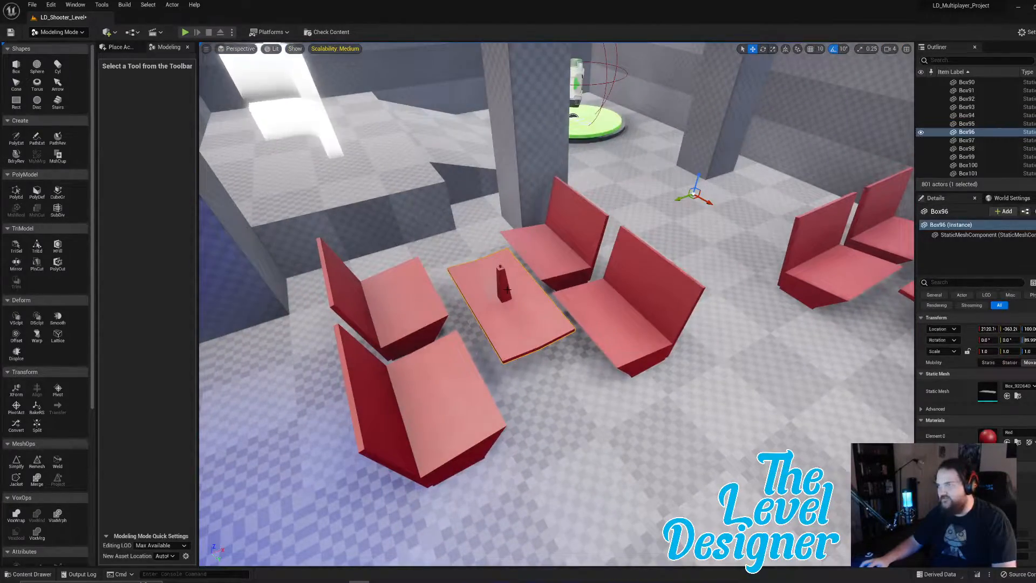
left_click(561, 243, "ctrl")
left_click(421, 404, "ctrl")
left_click(632, 324, "ctrl")
left_click(389, 302, "ctrl")
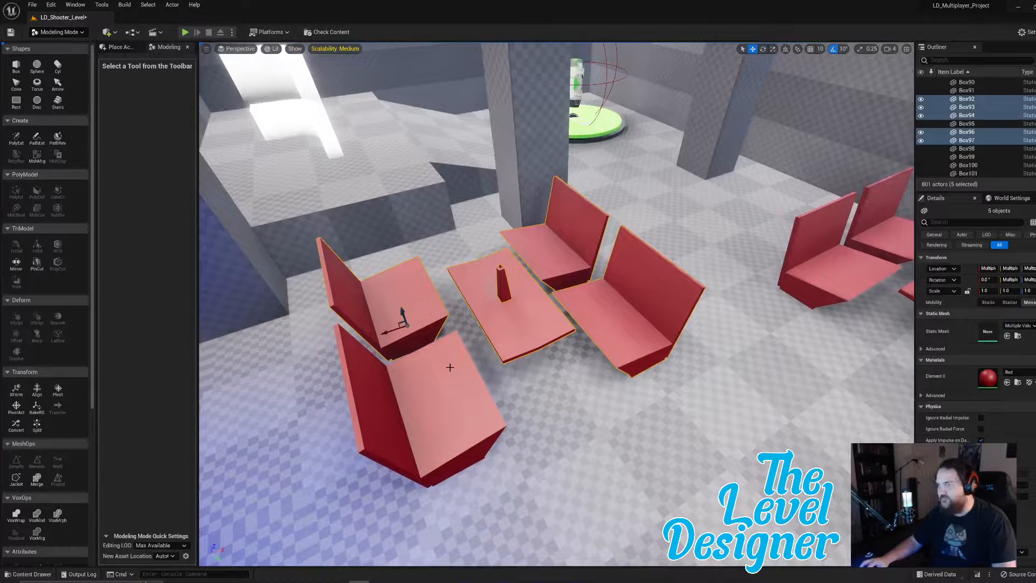
left_click(450, 367, "ctrl")
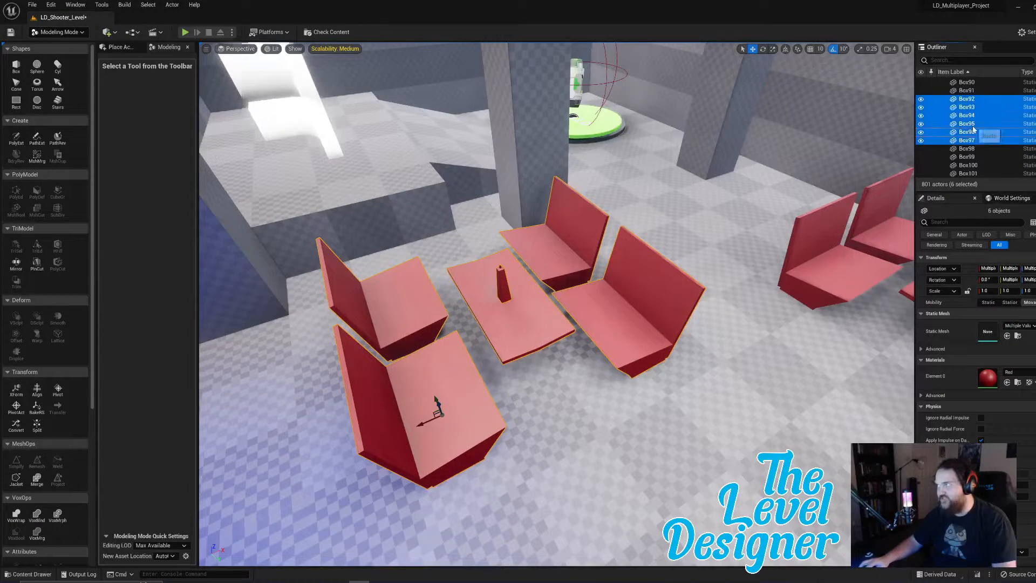
right_click(942, 131)
left_click(964, 271)
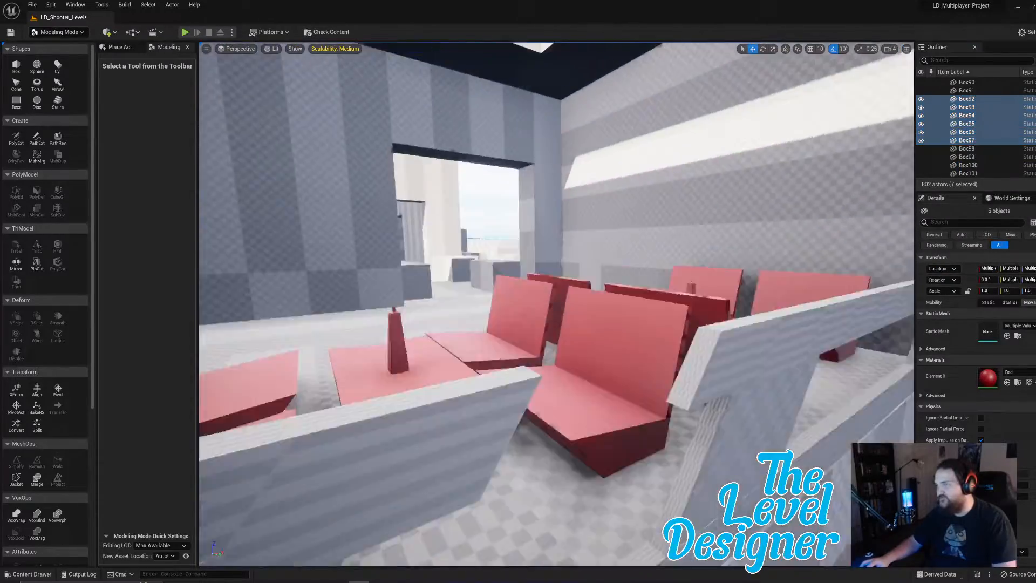
Apply the Red material from the project's Materials folder to the white tabletop near the red benches.
right_click_drag(556, 303, 591, 279)
left_click(593, 279)
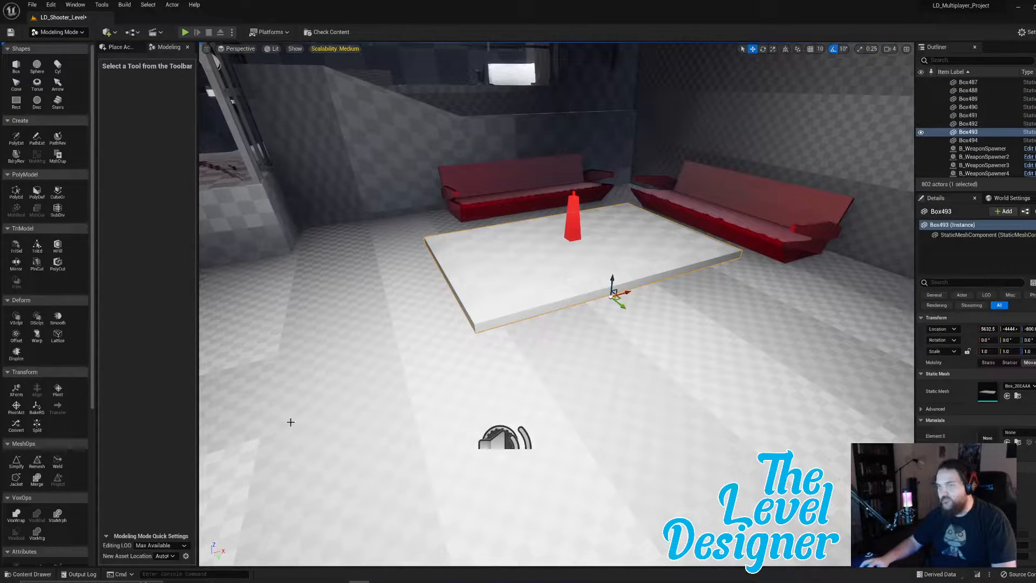
key("ctrl+space")
left_click(221, 305)
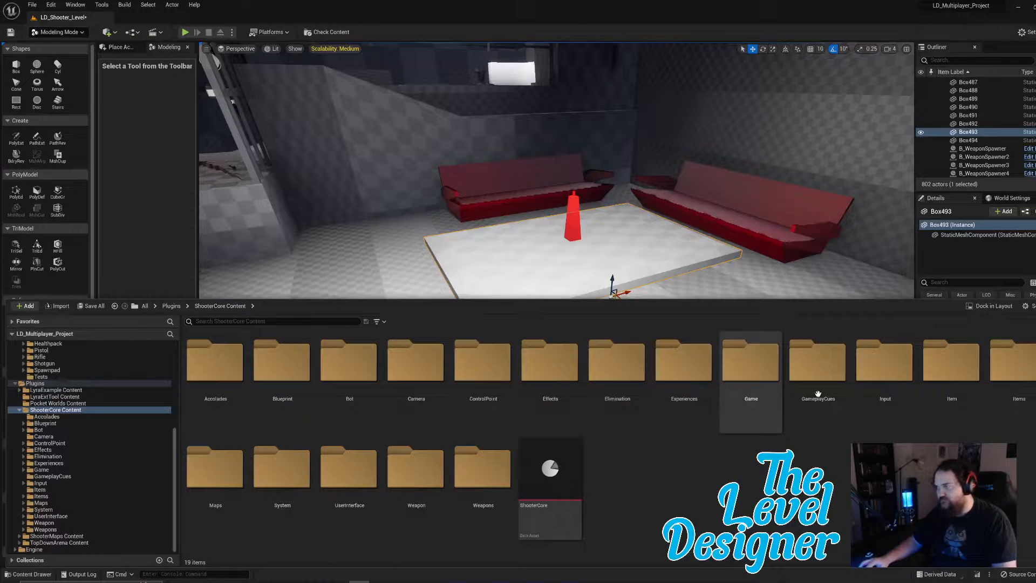
left_click_drag(818, 393, 965, 383)
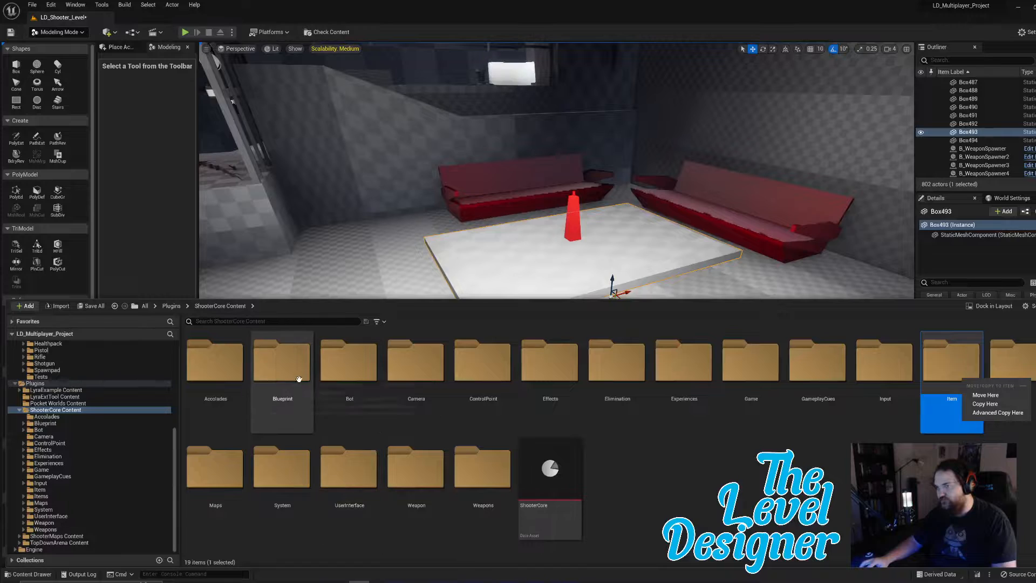
scroll(66, 373, "up", 6)
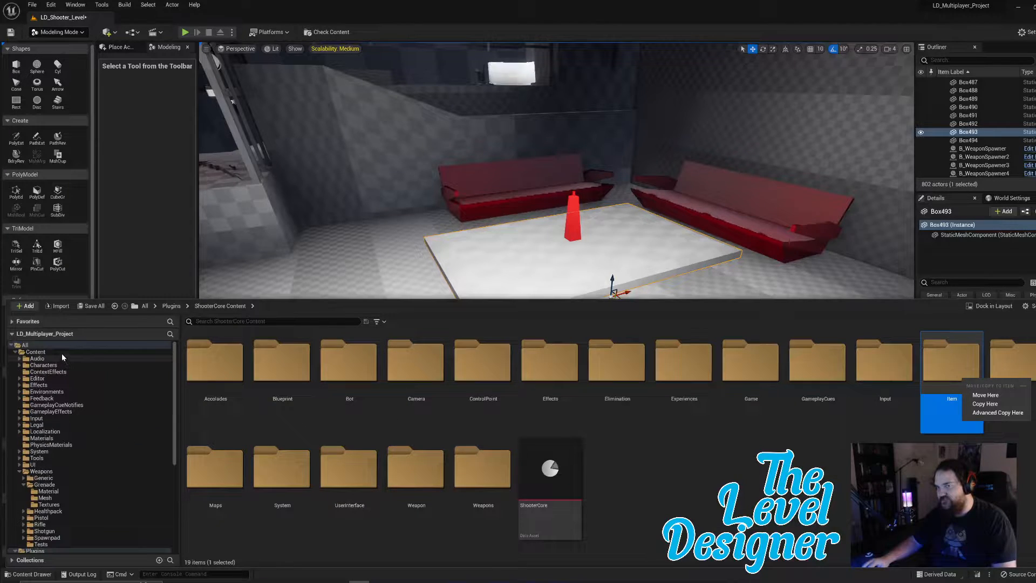
left_click(62, 352)
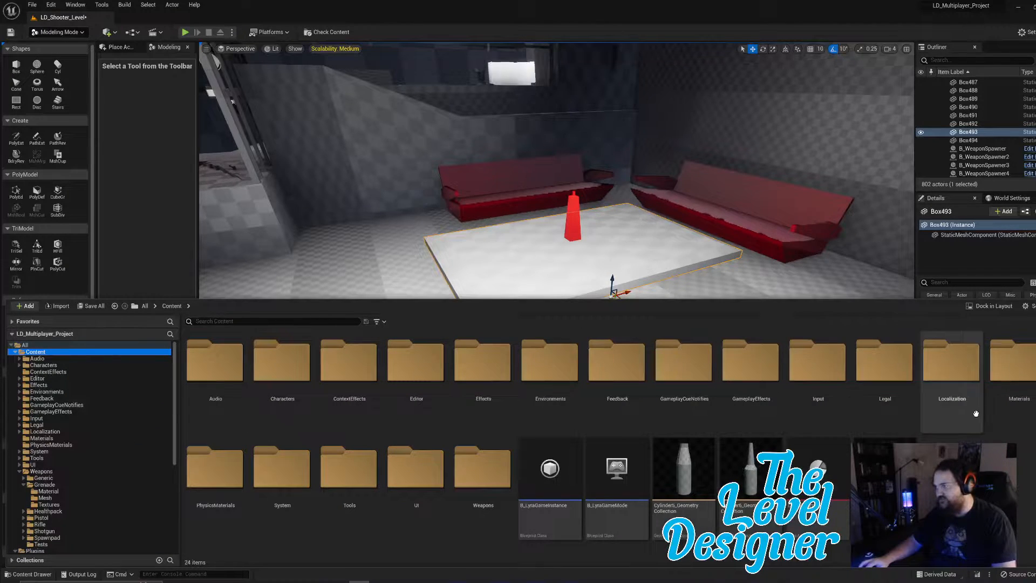
double_click(1013, 372)
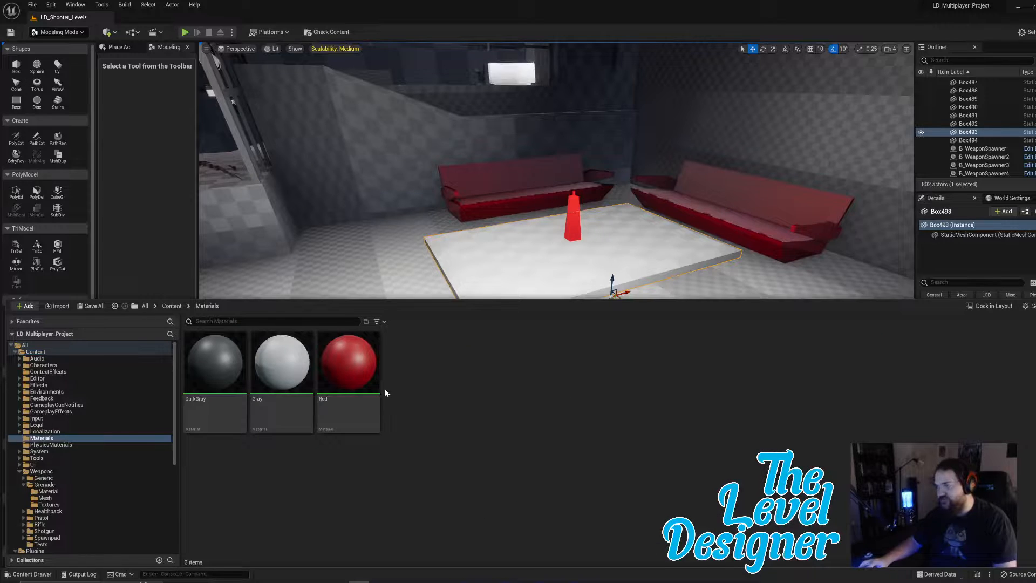
left_click_drag(345, 367, 518, 261)
right_click_drag(549, 311, 550, 276)
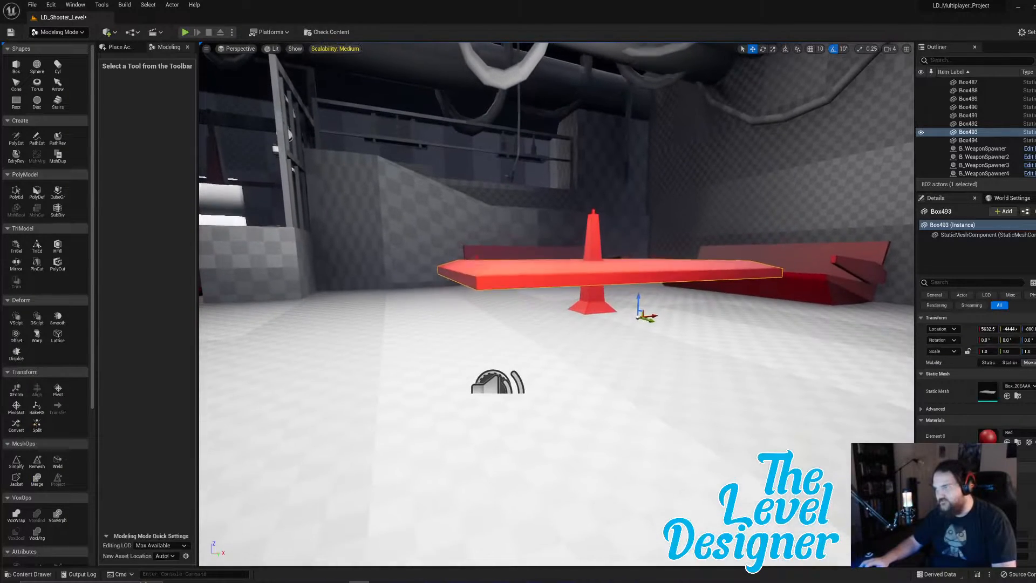
Group the low red tabletop with its pedestal.
left_click(589, 298, "shift")
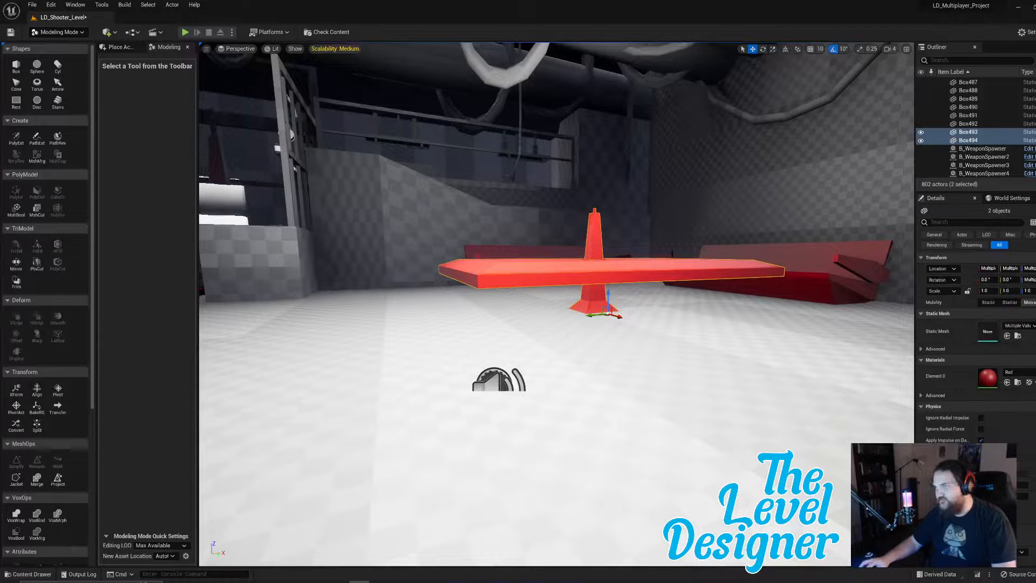
right_click(976, 142)
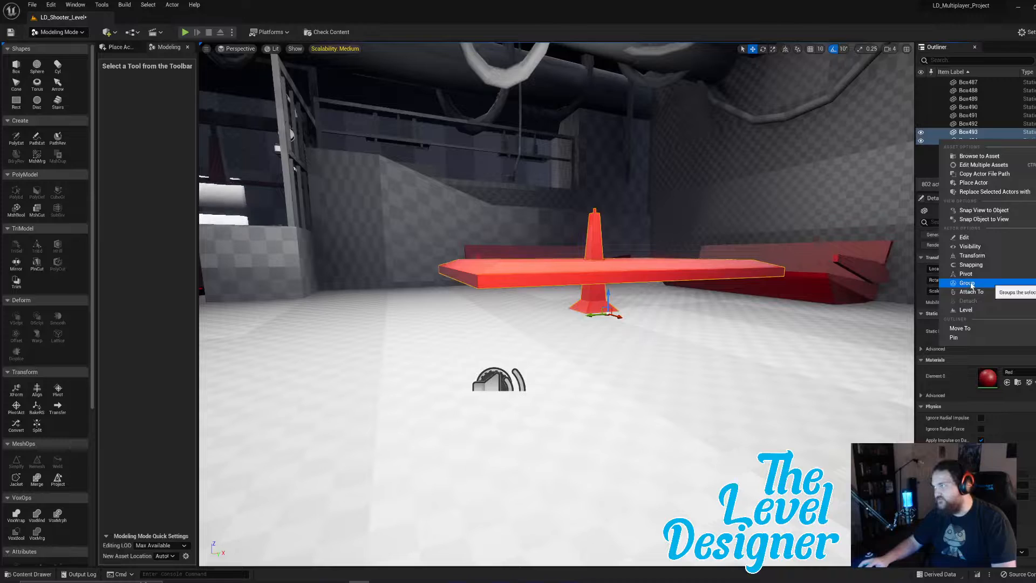
left_click(970, 282)
Tip the grouped table over and switch the transform gizmo to world space.
right_click_drag(755, 270, 831, 334)
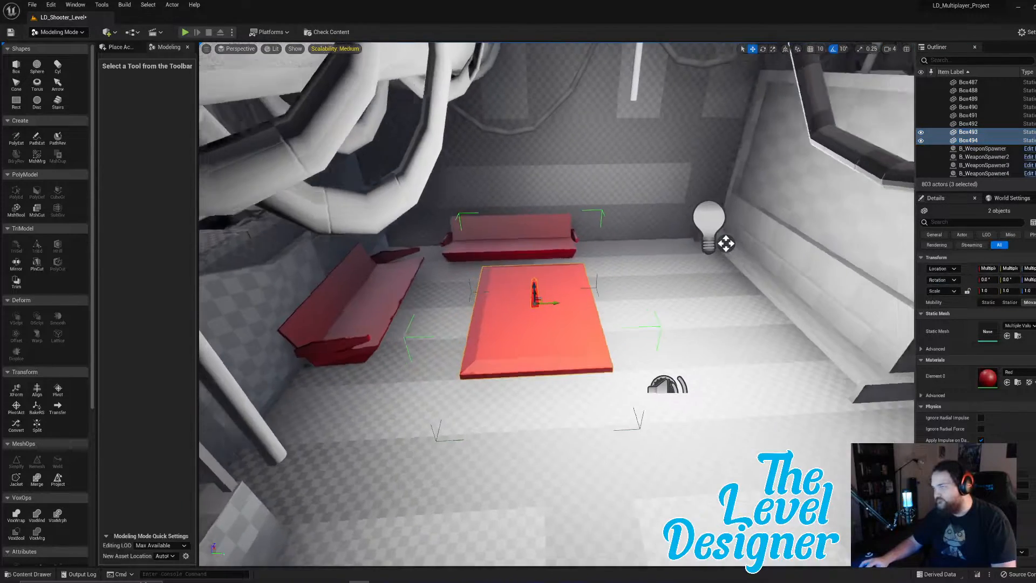
right_click_drag(599, 180, 596, 162)
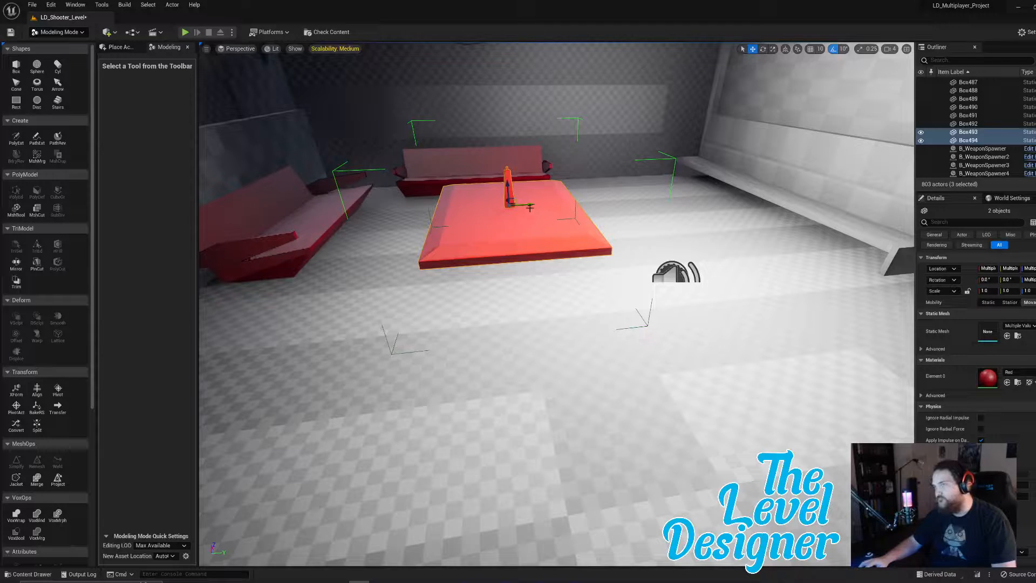
left_click_drag(489, 180, 529, 237)
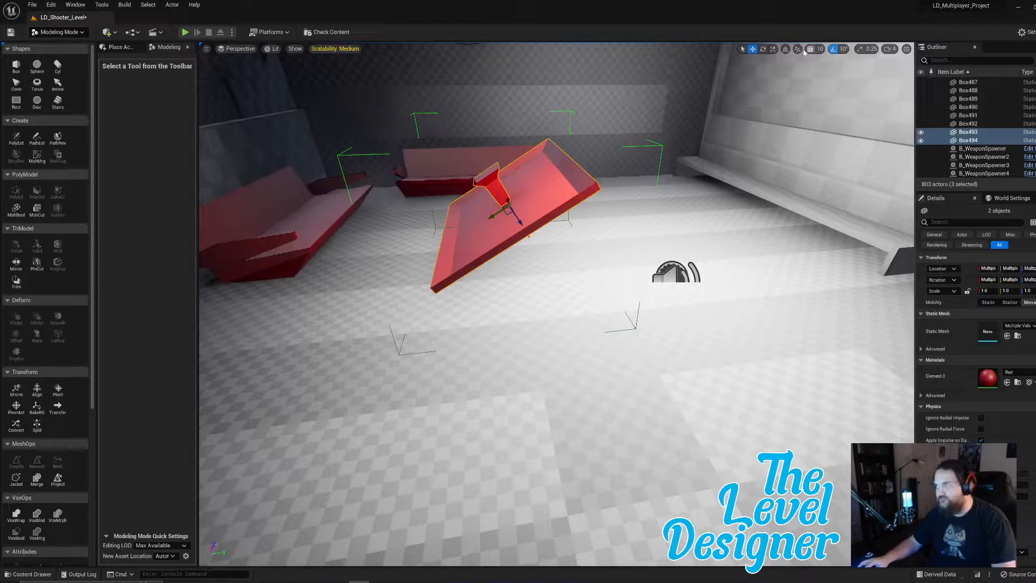
left_click(785, 49)
left_click_drag(507, 179, 527, 187)
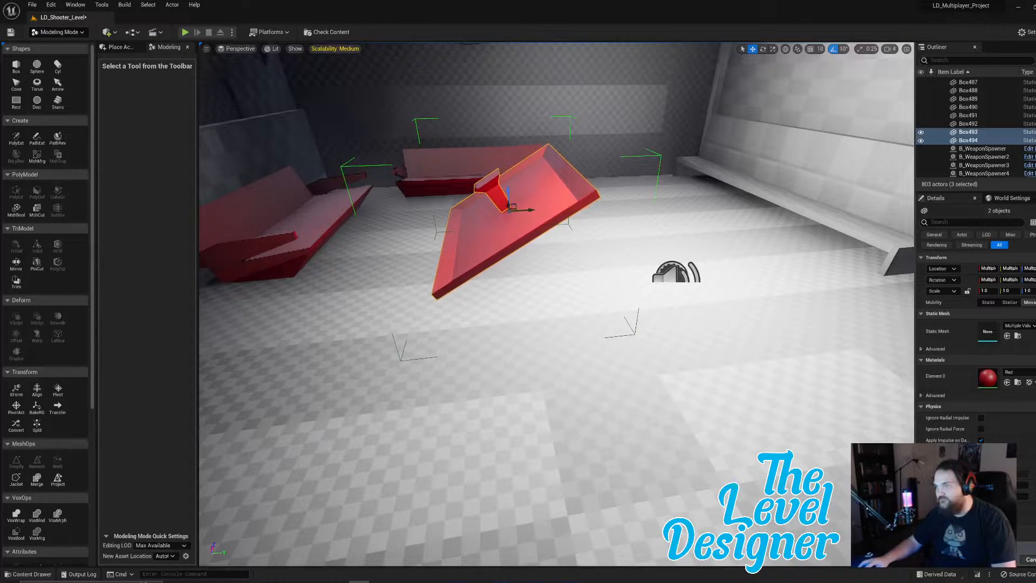
Rotate the tipped table about 120° around the vertical axis.
right_click_drag(531, 186, 515, 170)
key("f")
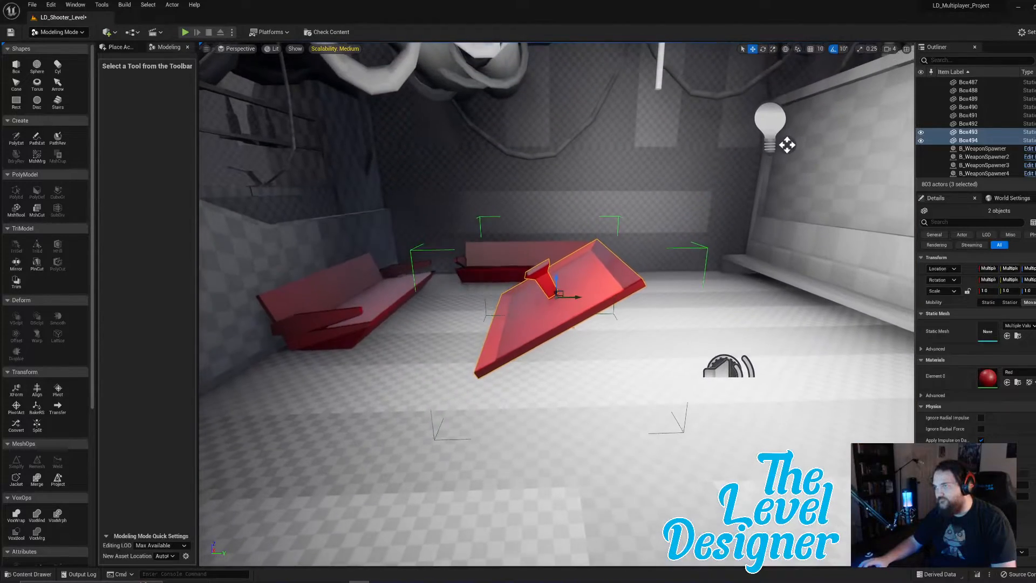
key("e")
left_click_drag(540, 302, 519, 303)
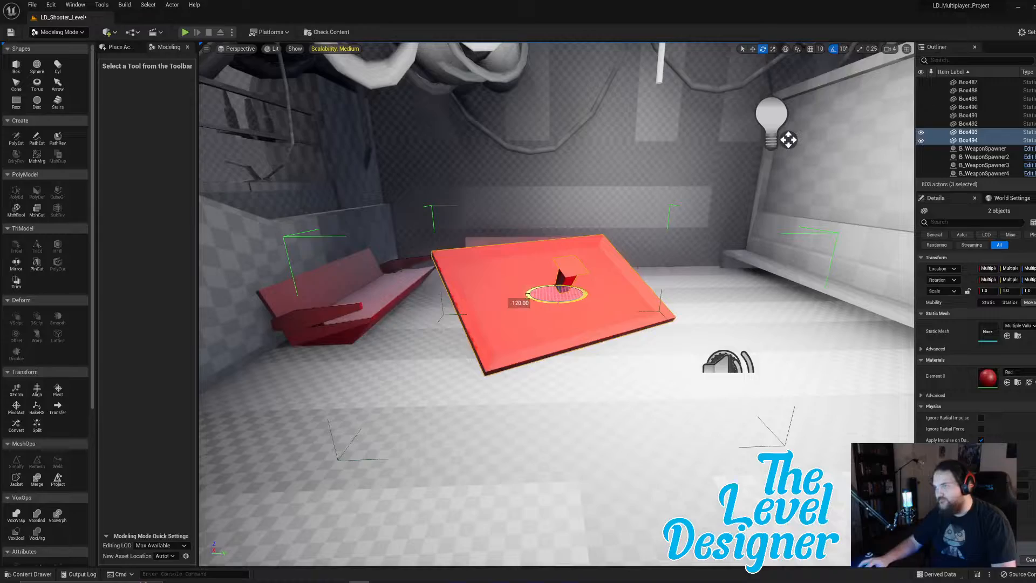
right_click_drag(556, 304, 583, 356)
key("f")
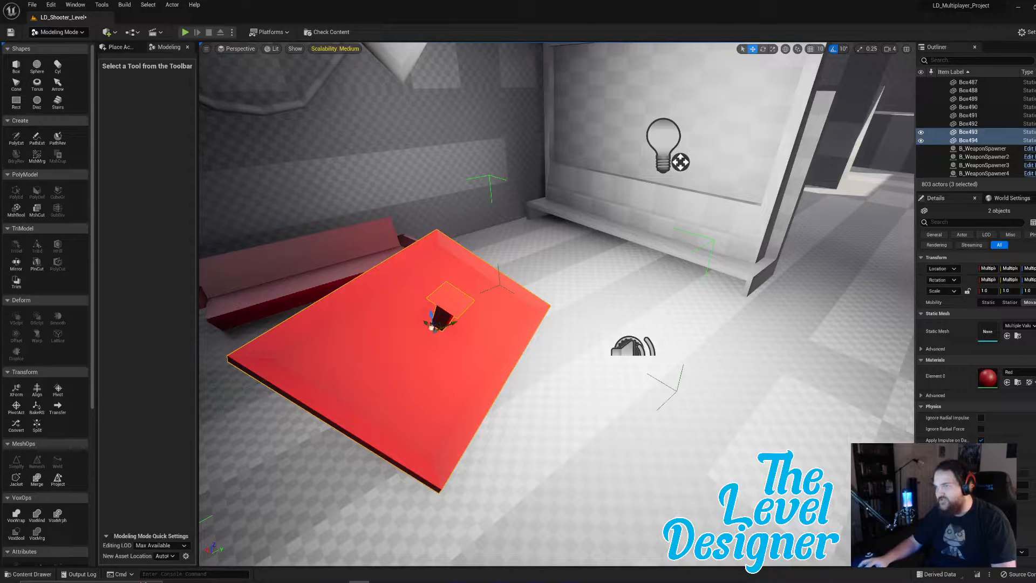
Move the tipped table across the floor so that it lies beside the rear red bench.
left_click_drag(432, 327, 463, 276)
right_click_drag(479, 306, 648, 217)
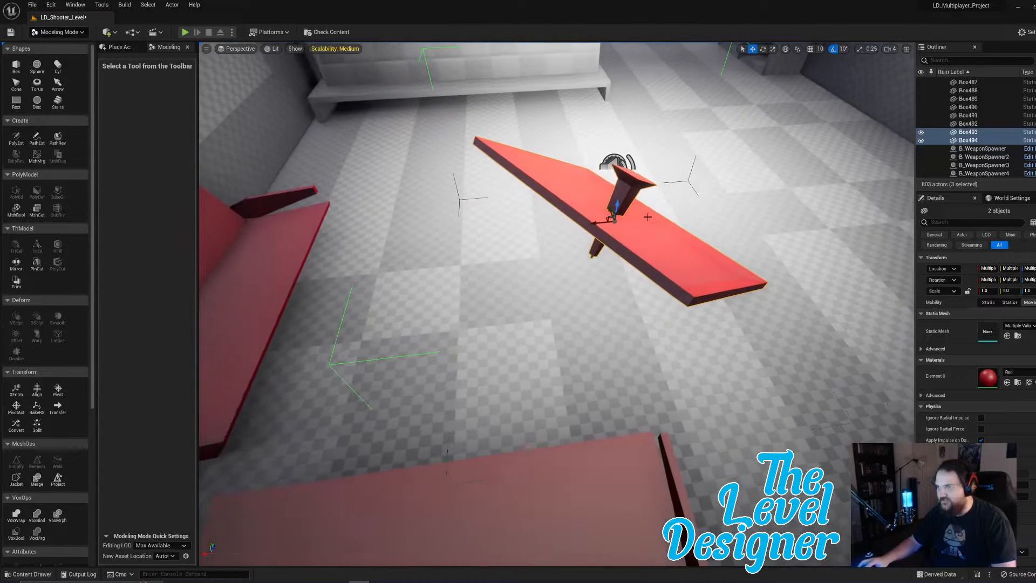
left_click_drag(614, 219, 333, 183)
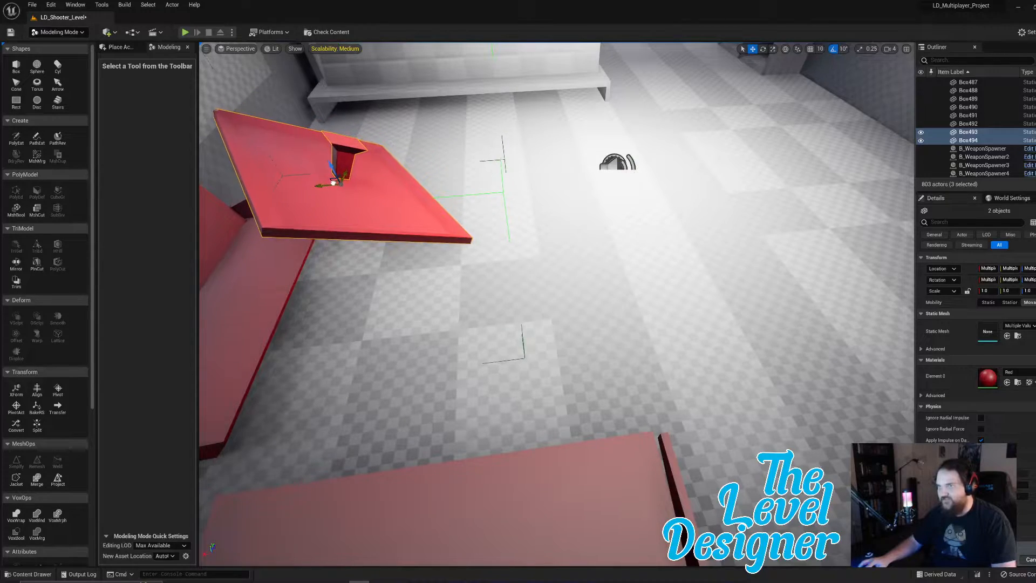
key("f")
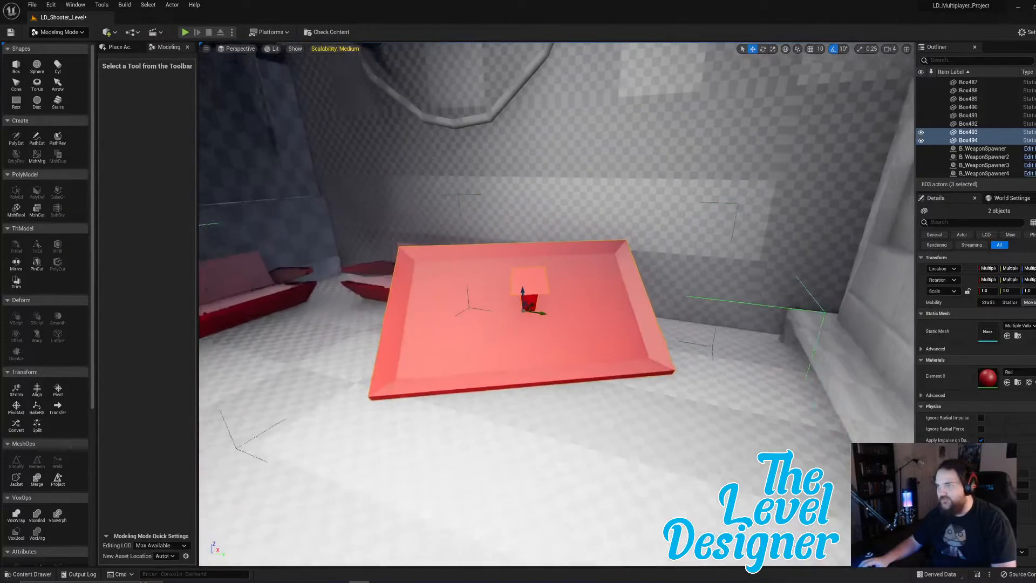
key("s")
right_click_drag(556, 302, 509, 299)
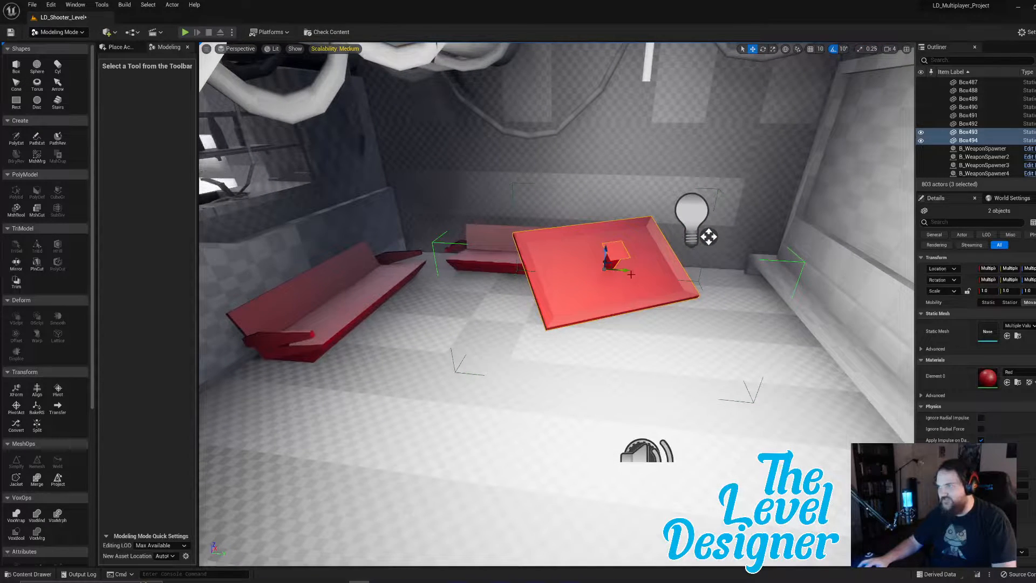
right_click(665, 264)
type("e")
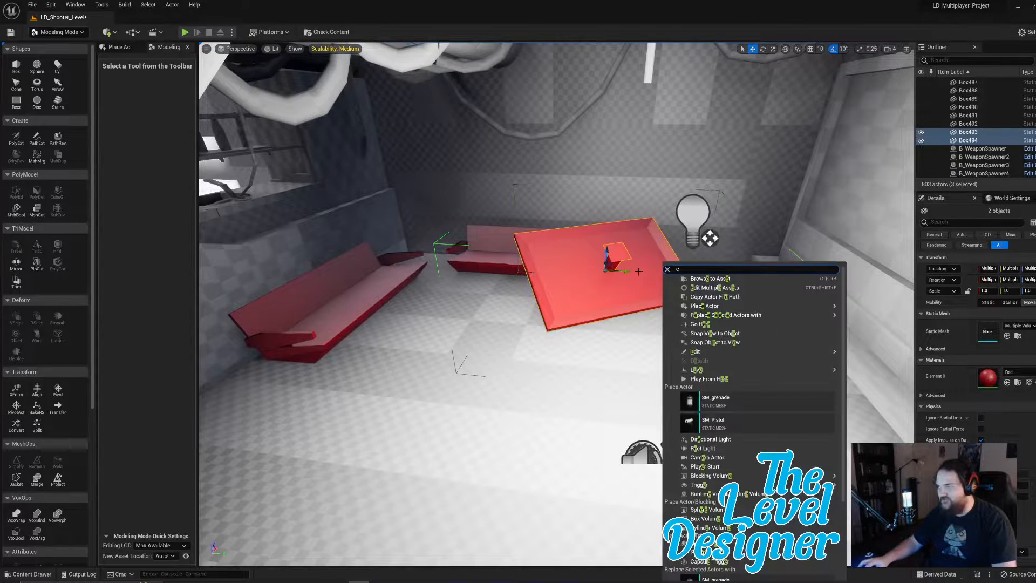
left_click(666, 269)
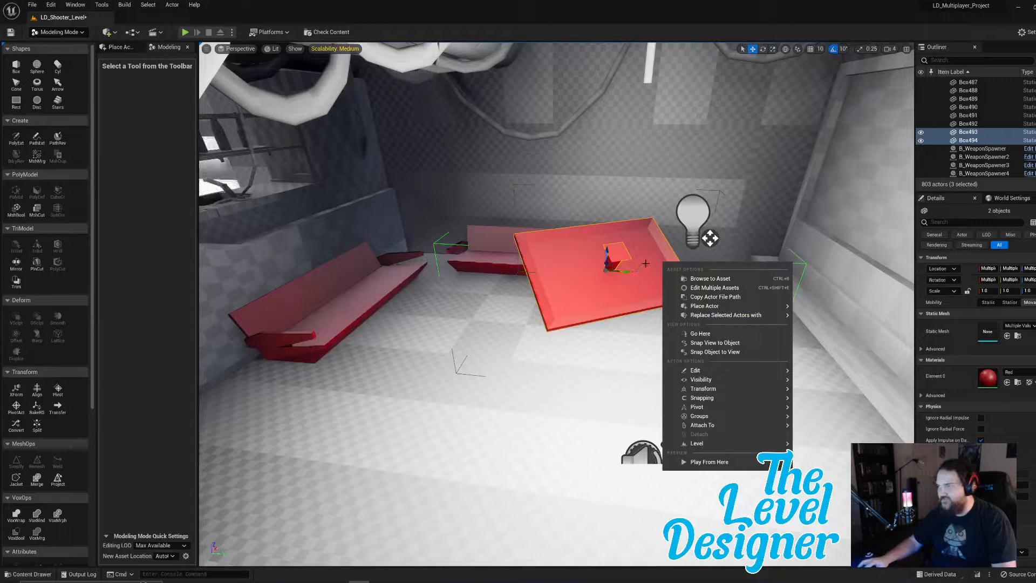
type("e")
key("Escape")
key("Escape")
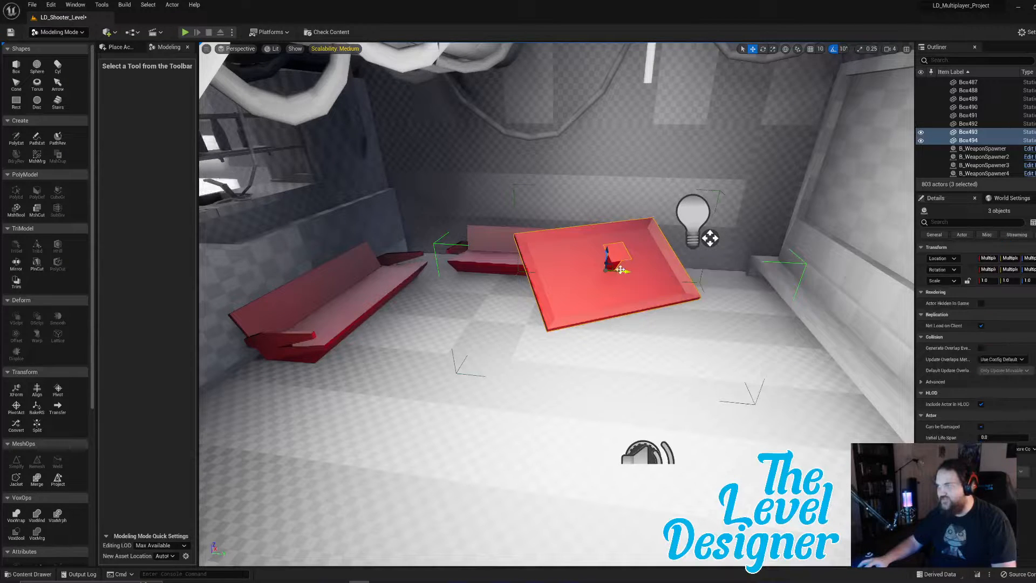
Shift the overturned table towards the large framed screen and turn it so a corner points into the room.
left_click_drag(621, 284, 755, 283)
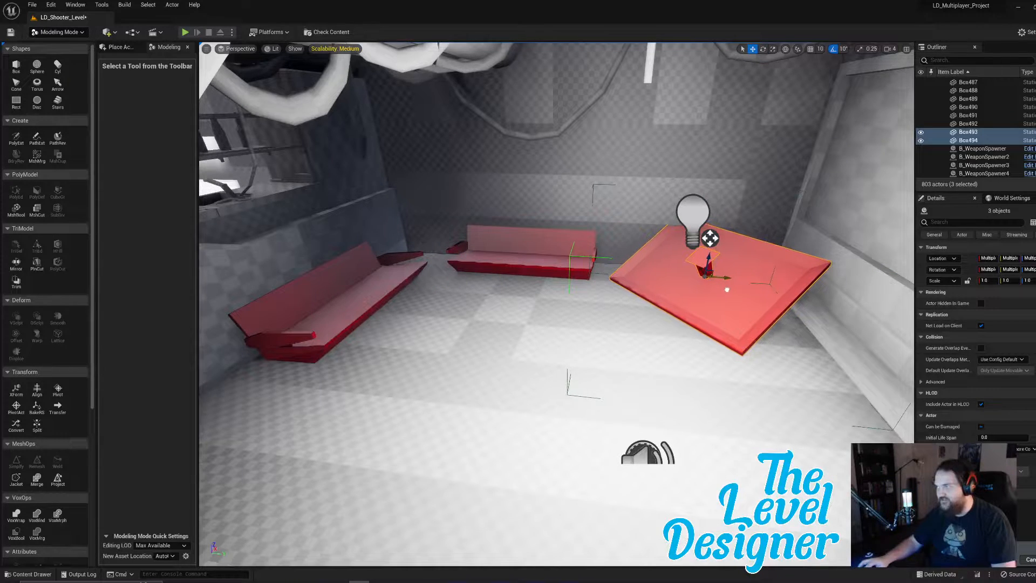
right_click_drag(727, 288, 738, 287)
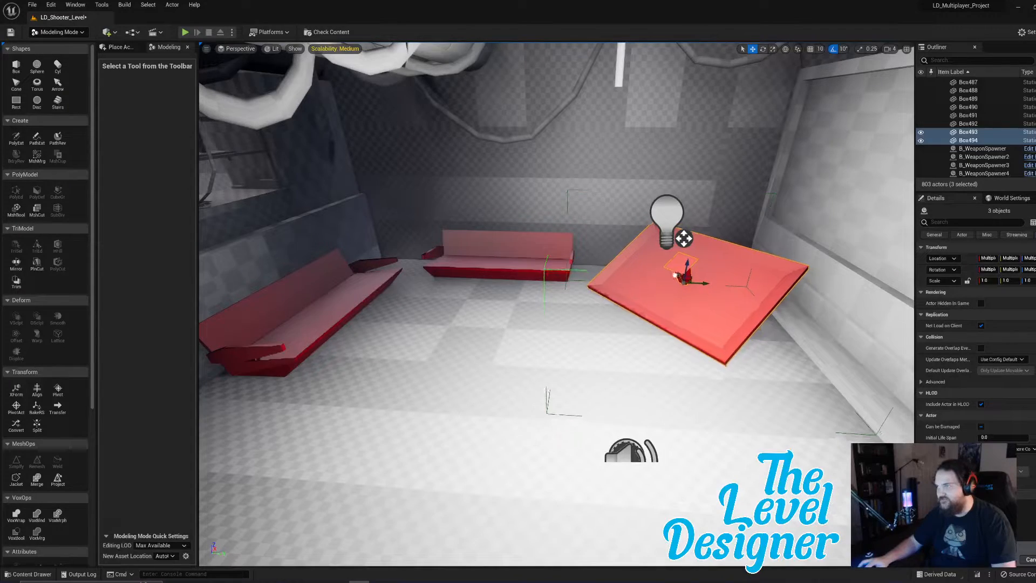
right_click_drag(676, 268, 681, 268)
Flip the red bench by the low side wall upside down and move it across the floor near the large framed screen.
right_click_drag(588, 276, 578, 244)
left_click(568, 323)
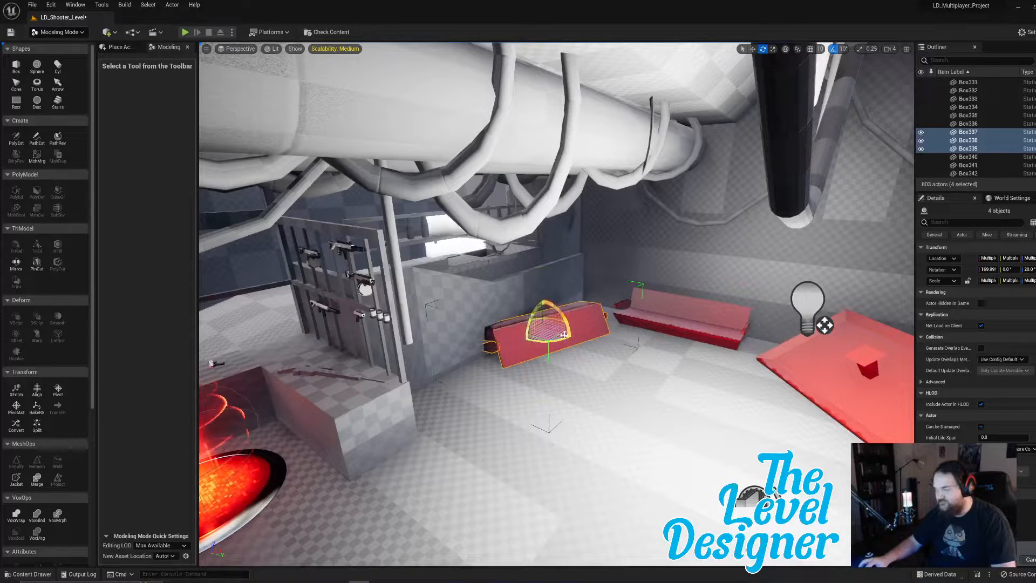
right_click_drag(564, 334, 632, 358)
key("w")
left_click_drag(384, 346, 750, 388)
right_click_drag(704, 388, 637, 384)
left_click_drag(554, 389, 534, 386)
Move the overturned table past the flipped bench towards the shelves and tilt it up on its edge.
left_click(561, 305)
right_click_drag(561, 306, 590, 256)
right_click_drag(512, 266, 514, 267)
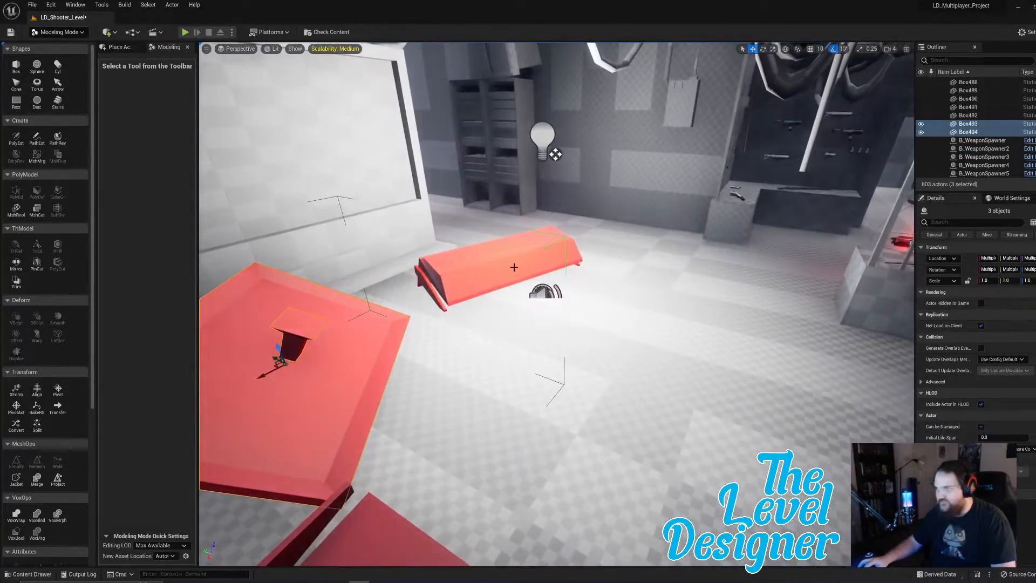
left_click_drag(268, 372, 564, 217)
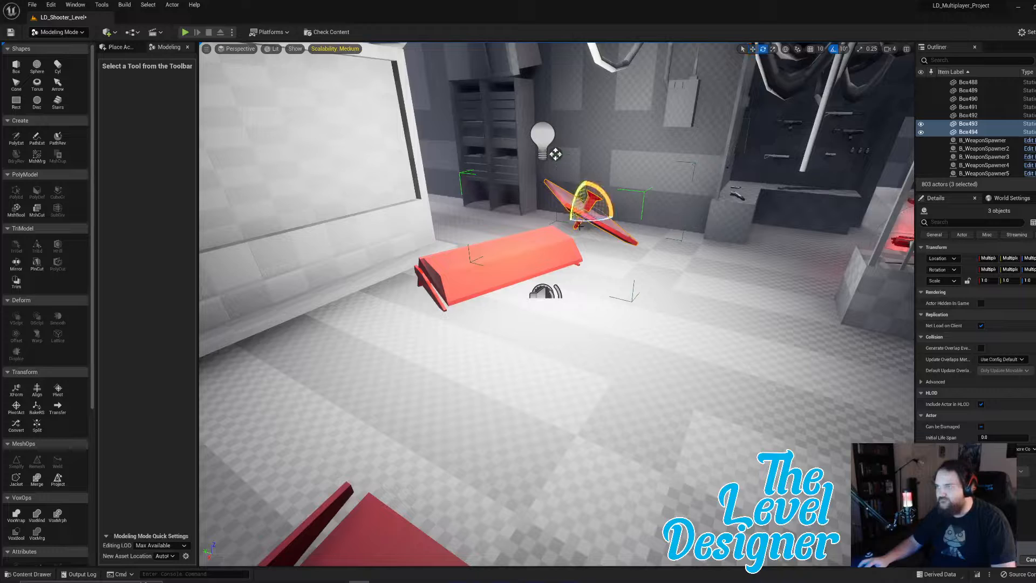
Turn the overturned table and shift it so that its long edge meets the end of the flipped bench.
left_click_drag(555, 154, 555, 154)
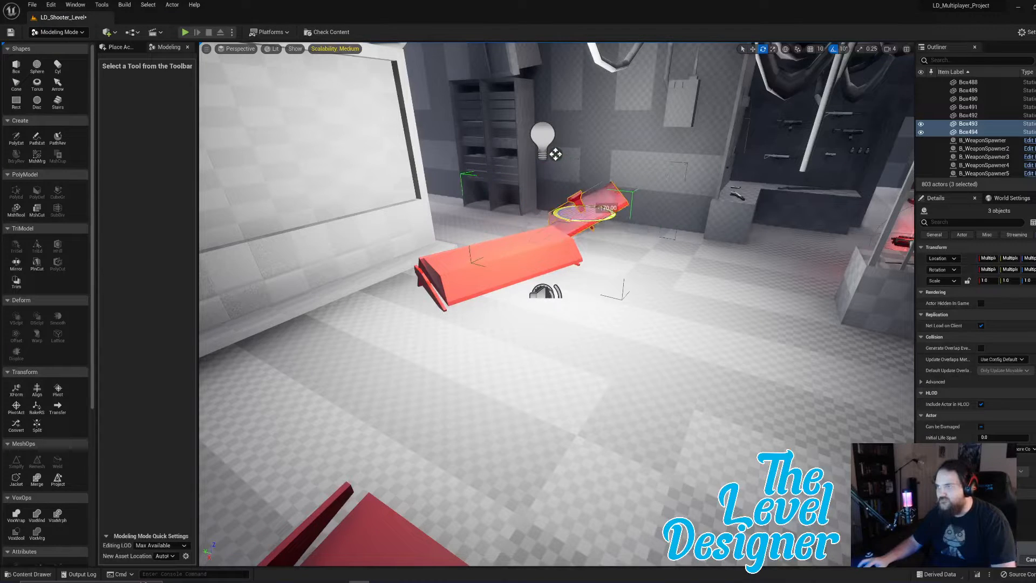
right_click_drag(558, 223, 571, 306)
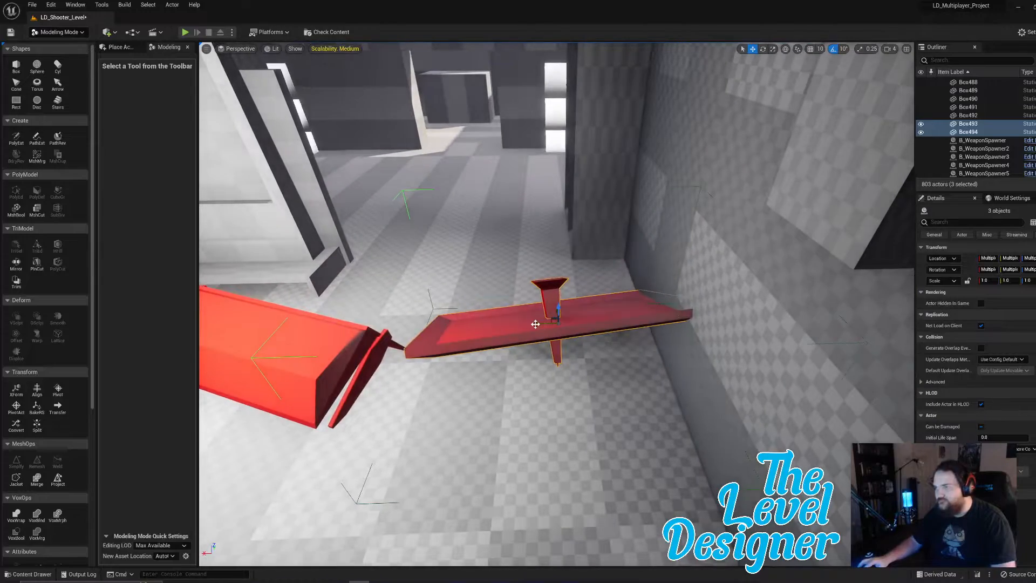
left_click_drag(536, 324, 508, 327)
Rotate the upright red bench by the far wall 90 degrees and move it over to the flipped bench near the screen.
right_click_drag(507, 327, 356, 335)
left_click(284, 319, "ctrl")
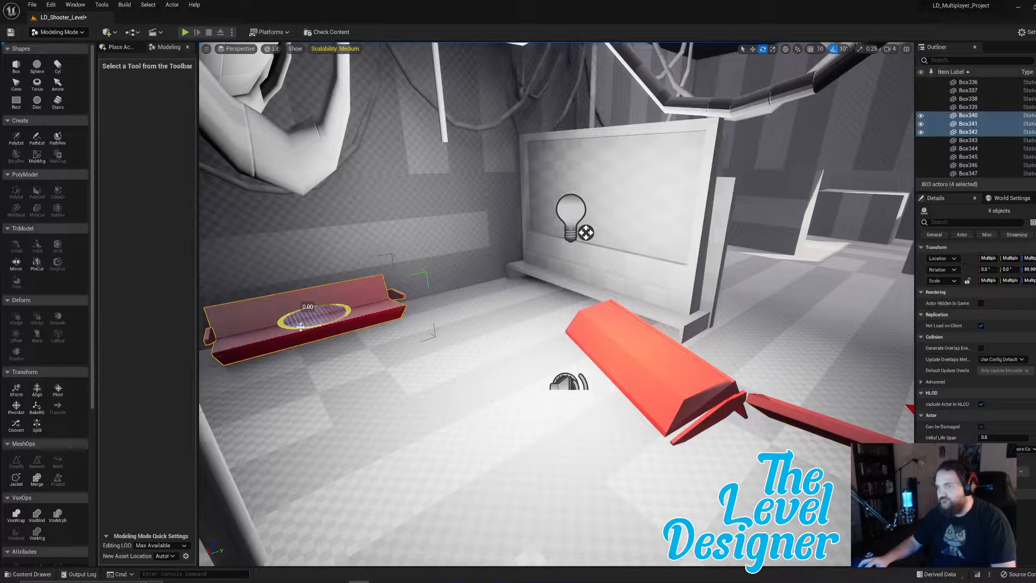
left_click_drag(300, 326, 357, 318)
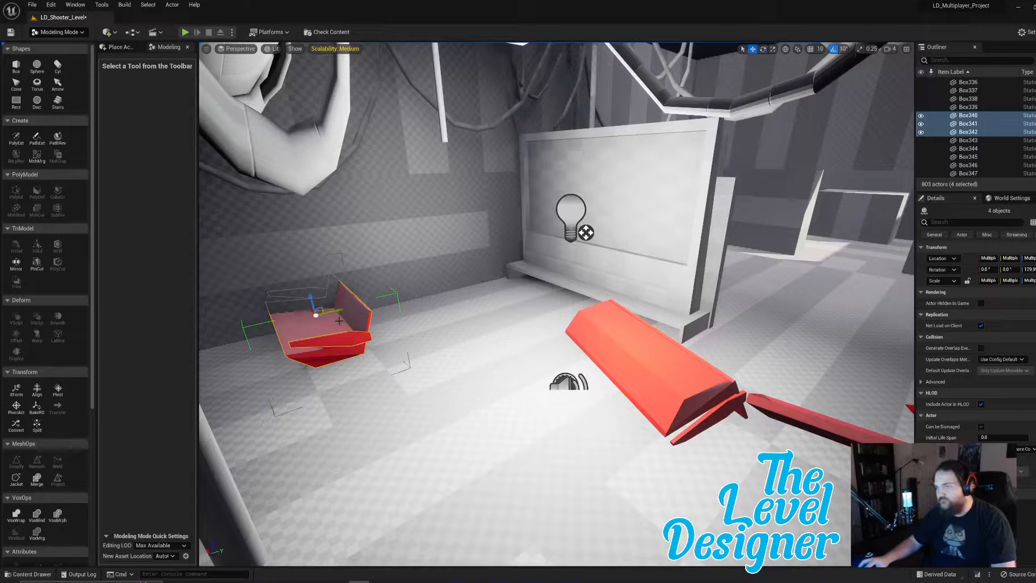
right_click_drag(311, 311, 262, 324)
left_click_drag(268, 368, 618, 278)
key("d")
right_click_drag(618, 278, 588, 282)
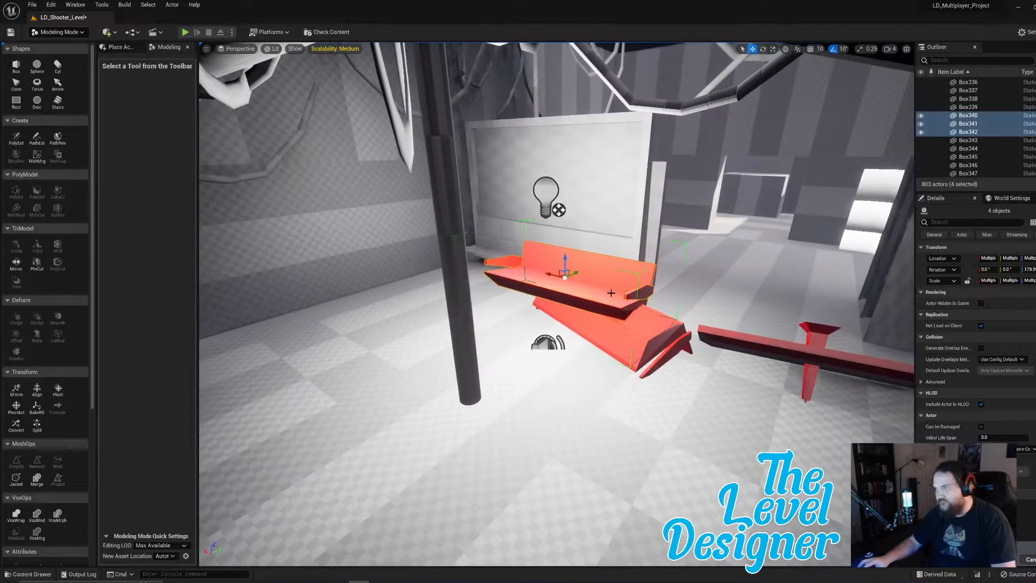
Position the upright bench crosswise on top of the flipped bench, with its far end reaching over the overturned table.
key("e")
left_click_drag(571, 288, 550, 287)
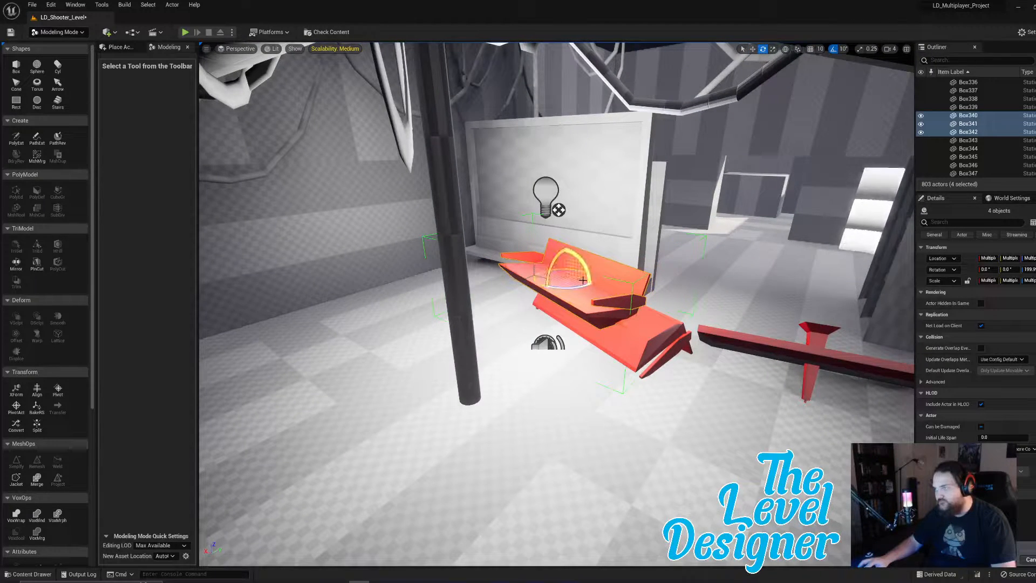
left_click_drag(561, 274, 596, 280)
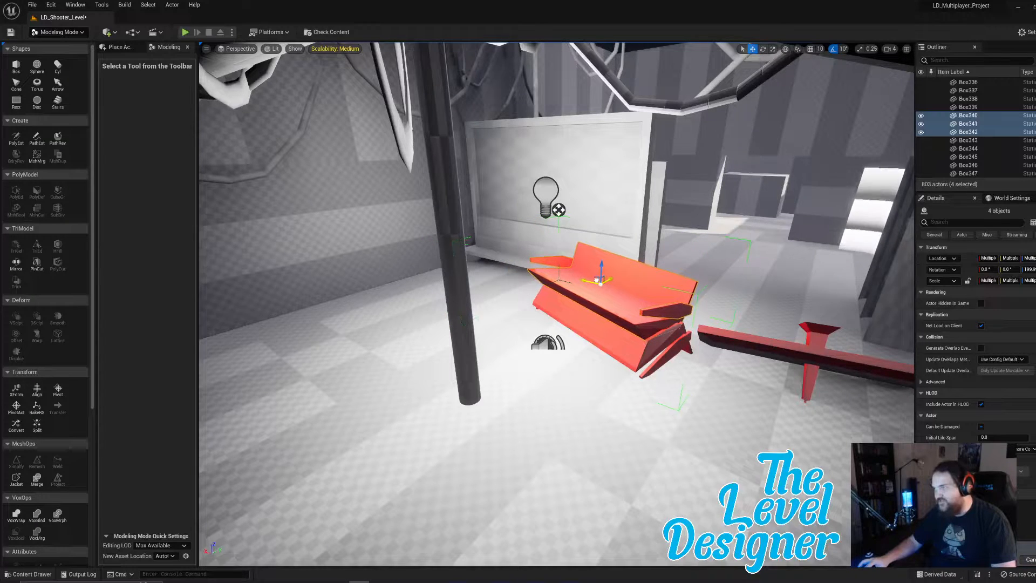
left_click_drag(603, 281, 611, 260)
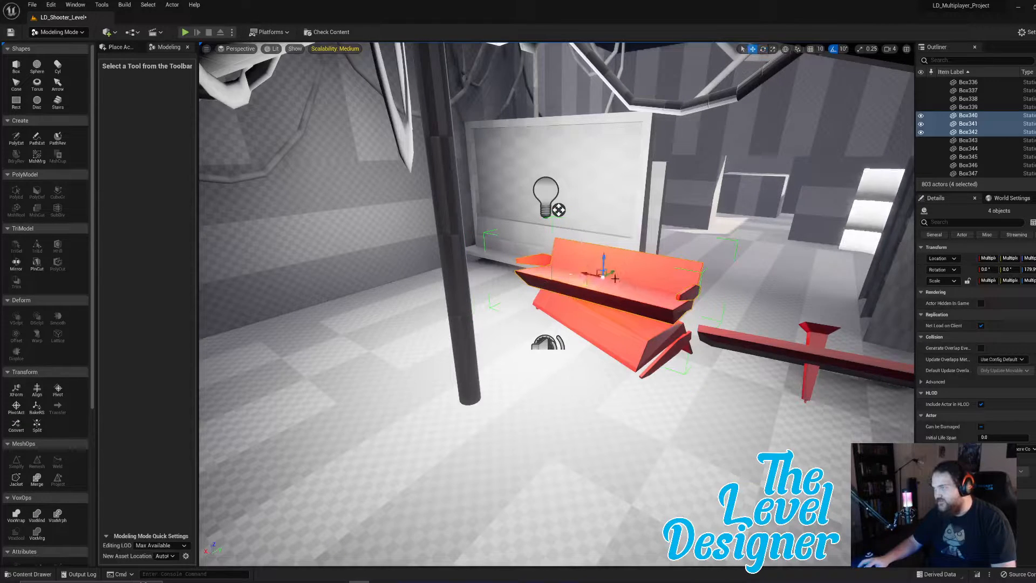
left_click_drag(589, 274, 639, 283)
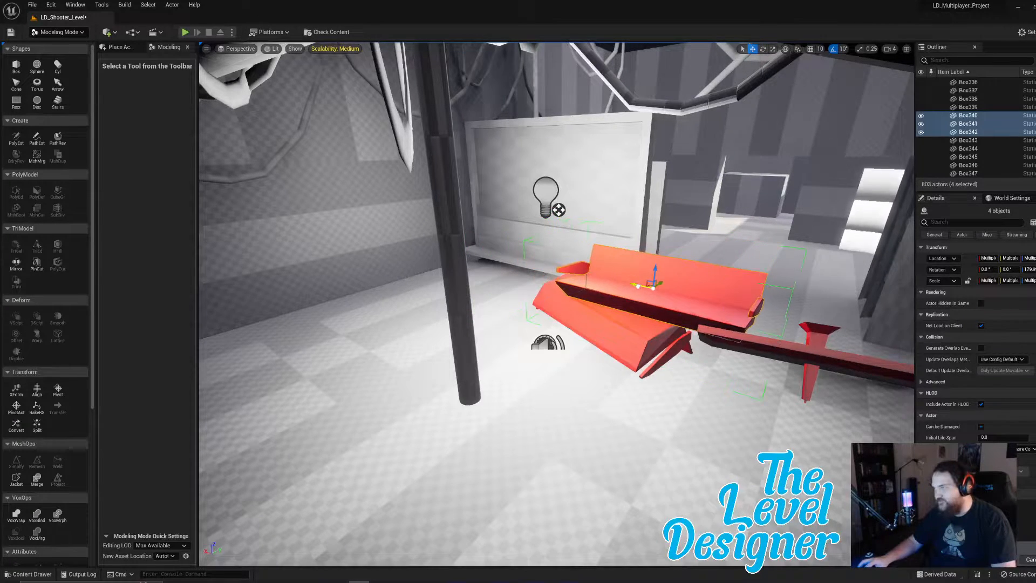
key("w")
right_click_drag(639, 282, 766, 280)
key("s")
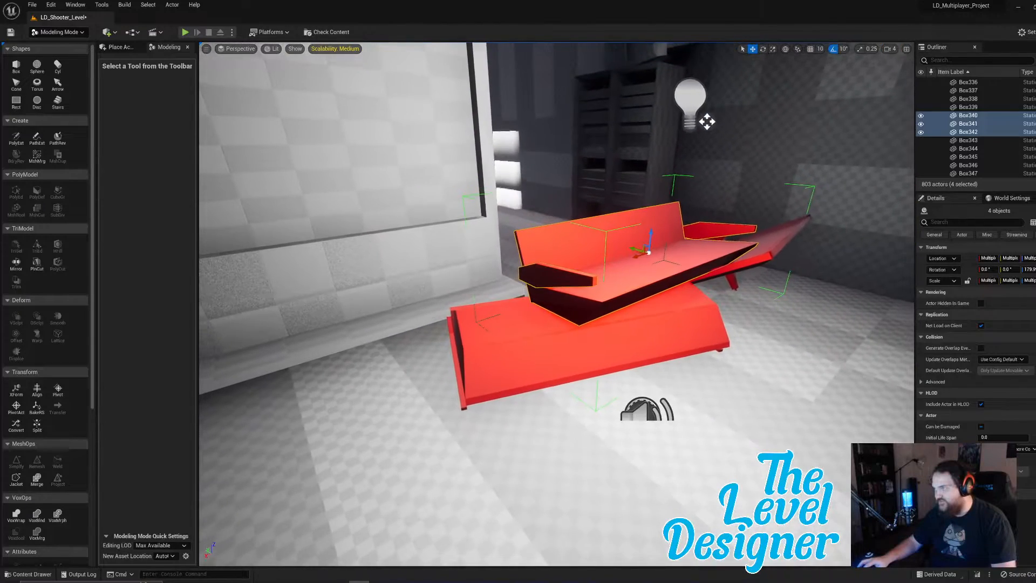
Tilt the stacked bench 20 degrees, and with rotation snapping off slant it lengthwise about 5 degrees.
key("e")
left_click_drag(667, 231, 658, 251)
right_click_drag(556, 302, 555, 302)
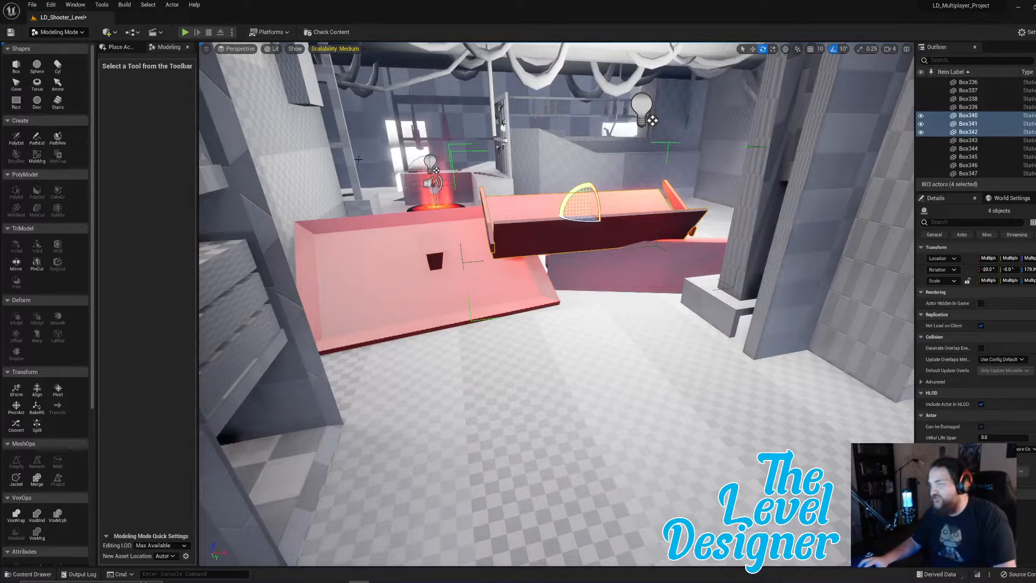
mouse_move(585, 188)
left_mouse_down()
mouse_move(628, 217)
mouse_move(578, 198)
left_mouse_up()
left_click(840, 49)
key("w")
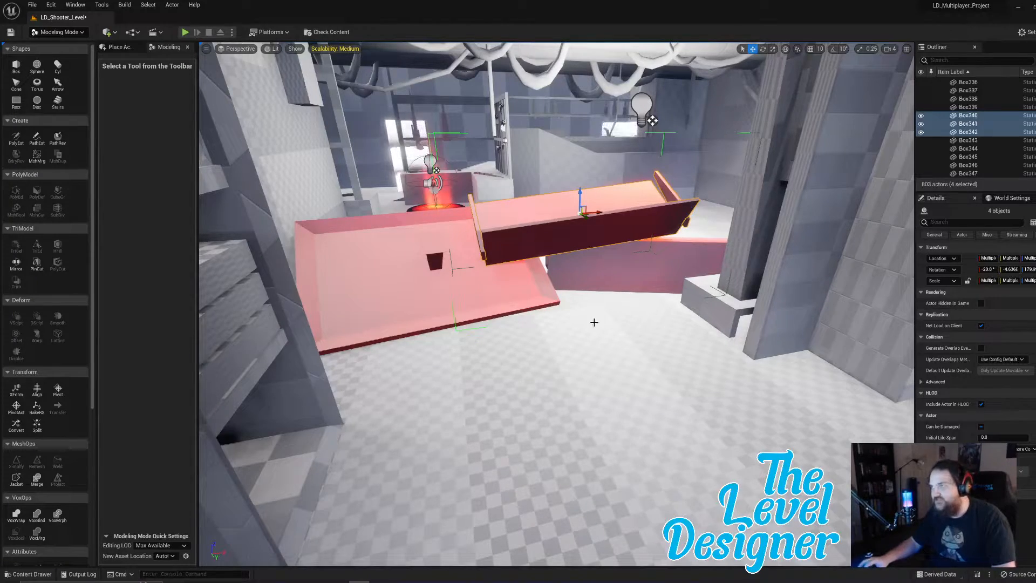
right_click_drag(594, 322, 609, 372)
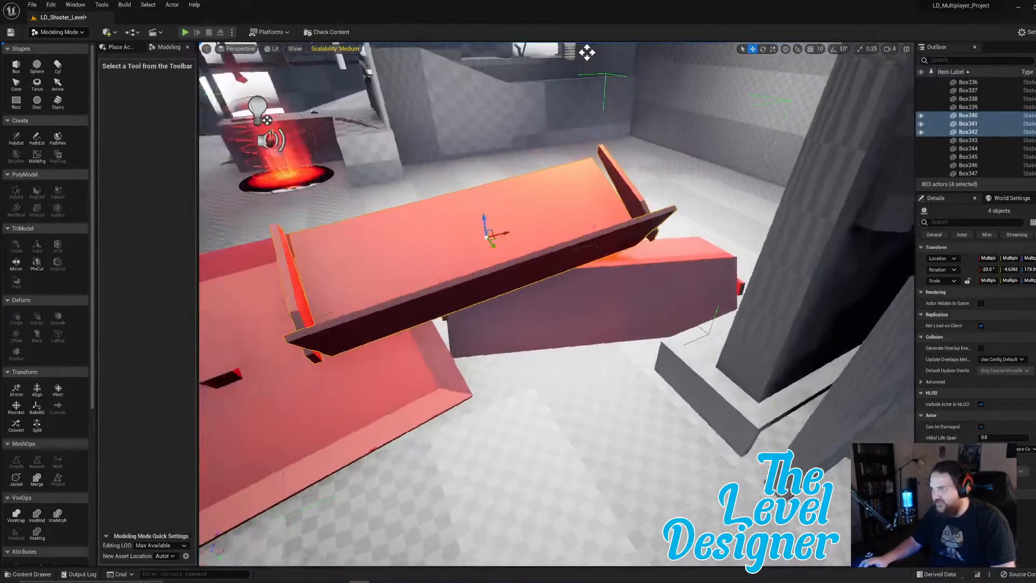
mouse_move(515, 320)
right_mouse_down()
mouse_move(501, 324)
mouse_move(539, 323)
mouse_move(515, 320)
right_mouse_up()
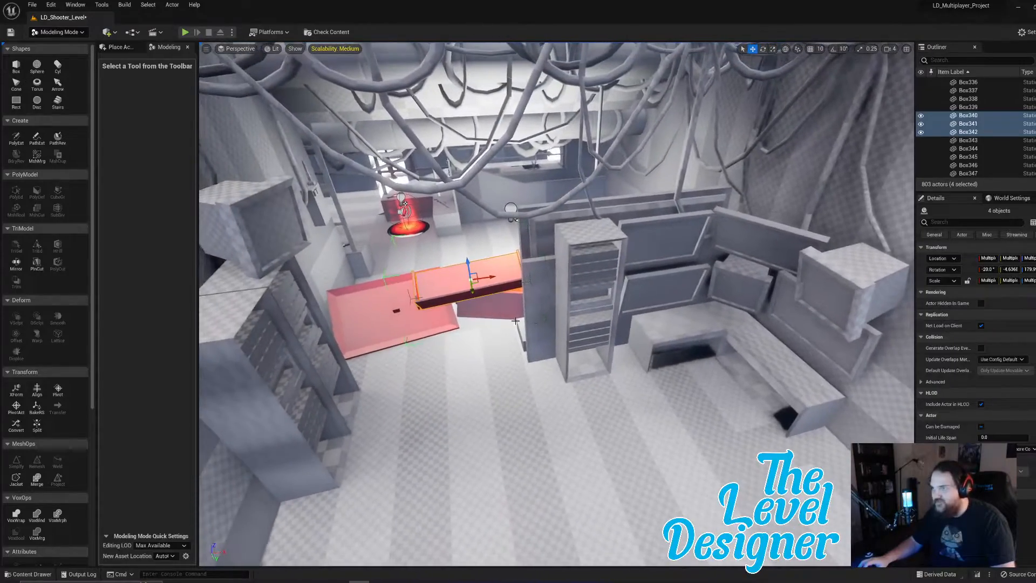
Duplicate the overturned table and rotate the copy around so that its underside faces into the room.
right_click_drag(468, 294, 318, 237)
left_click(576, 410)
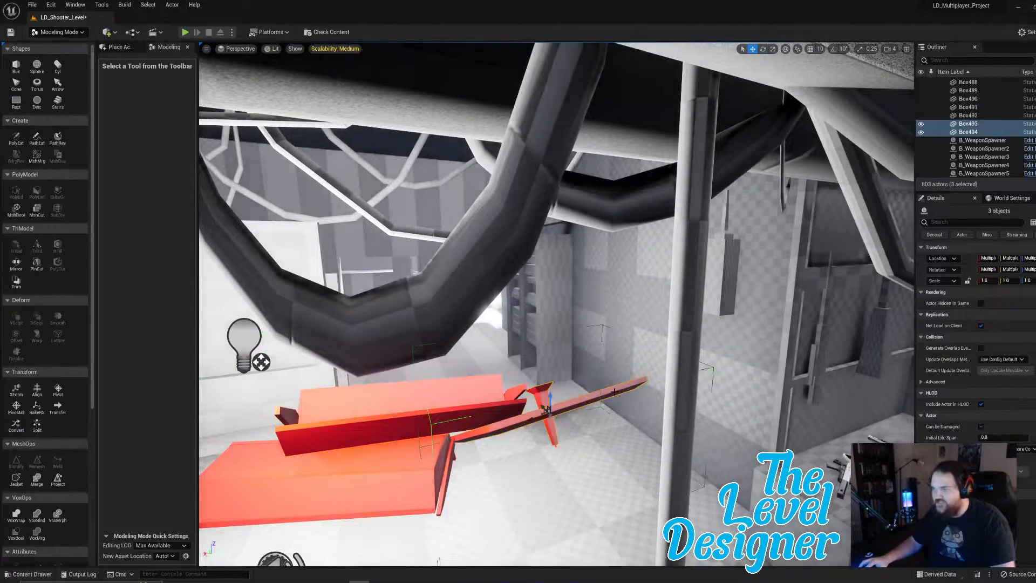
right_click_drag(576, 410, 617, 395)
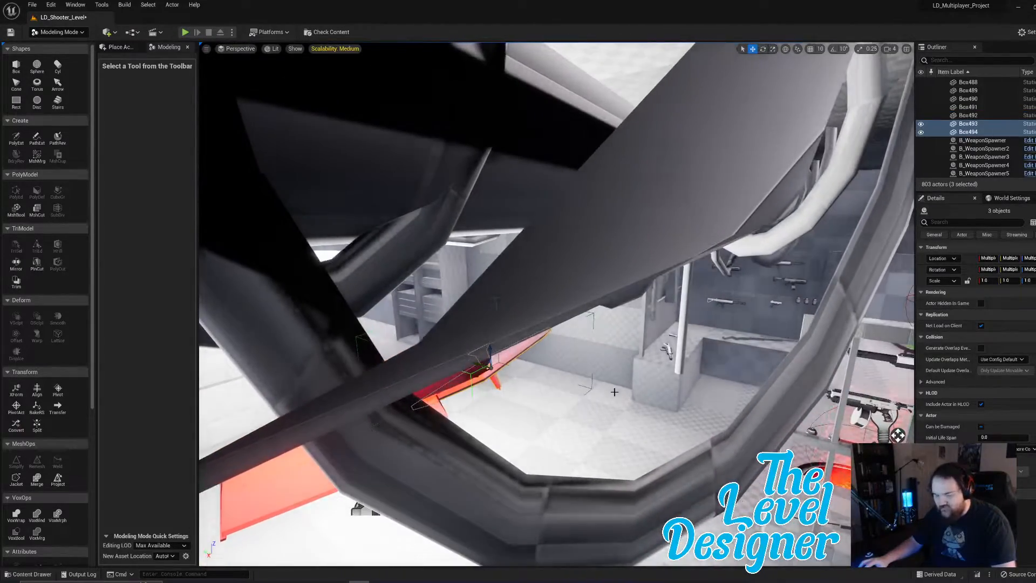
key("ctrl+d")
key("e")
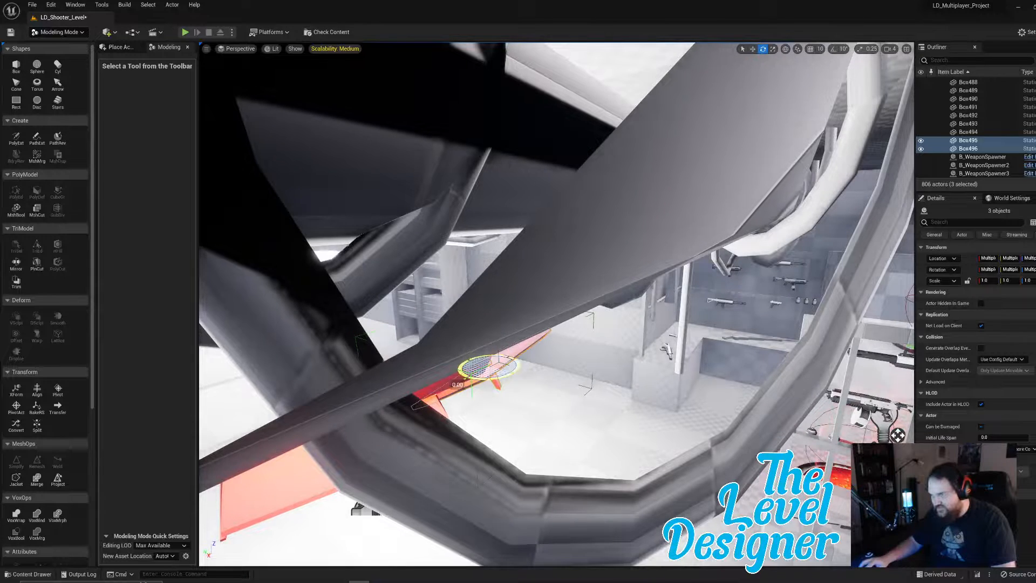
left_click_drag(469, 377, 577, 378)
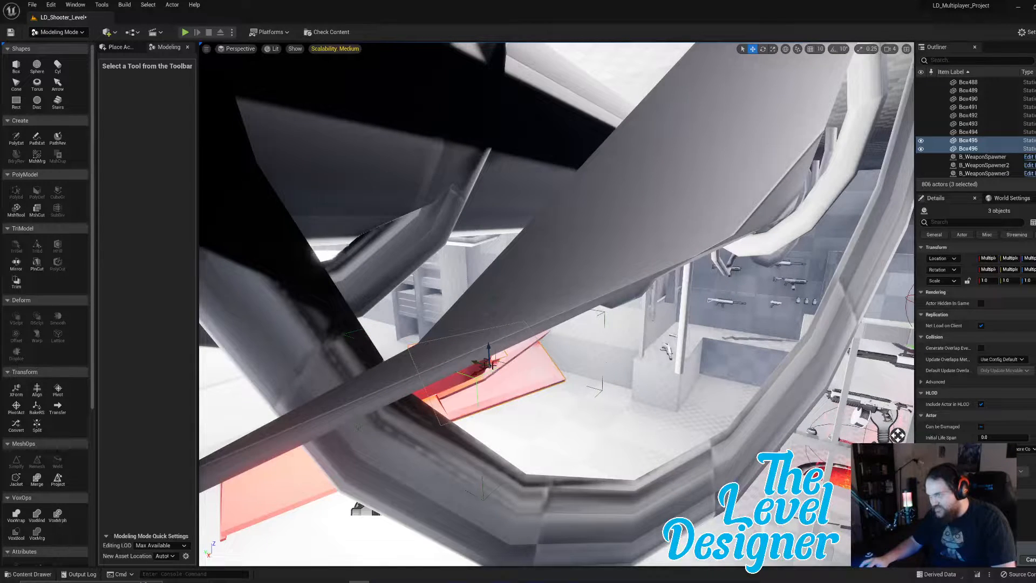
Move the table copy towards the weapon counter, turning and tilting it so that it leans beside the first table.
left_click_drag(493, 369, 525, 392)
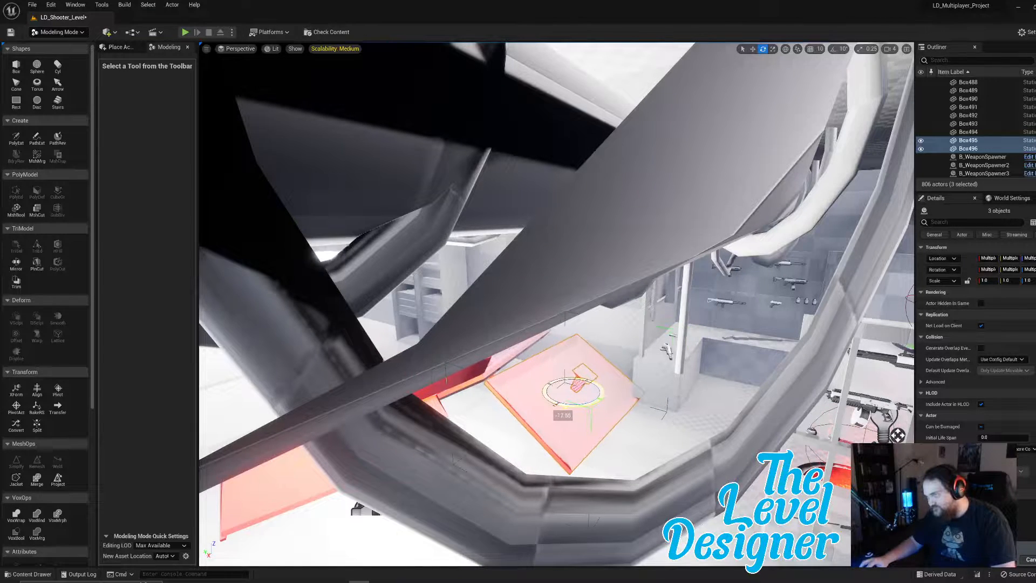
key("e")
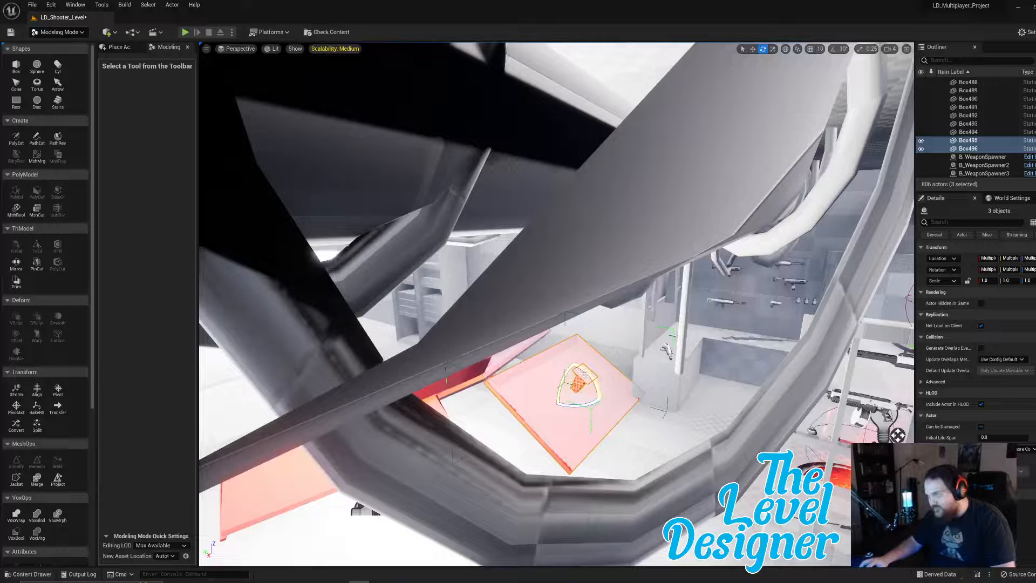
left_click_drag(570, 364, 551, 374)
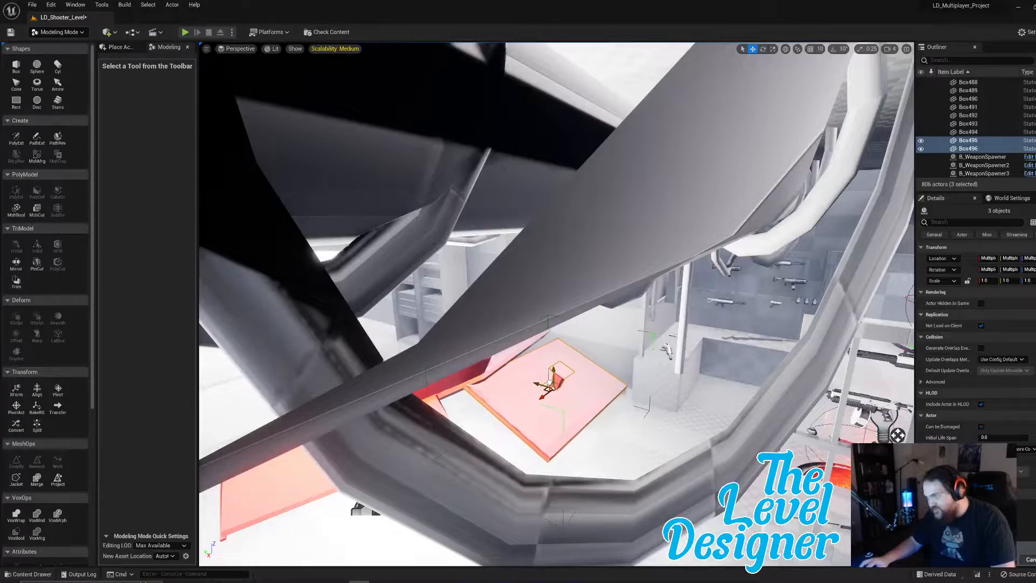
right_click_drag(550, 383, 511, 260)
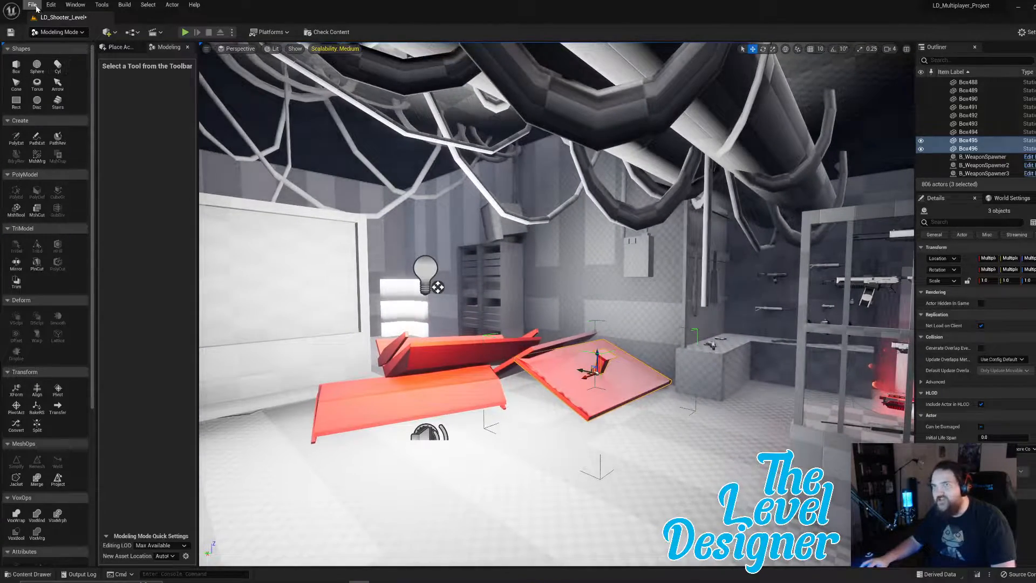
Examine the physics options of a hanging cable's static mesh component and look over the cables above the barricade.
left_click(529, 218)
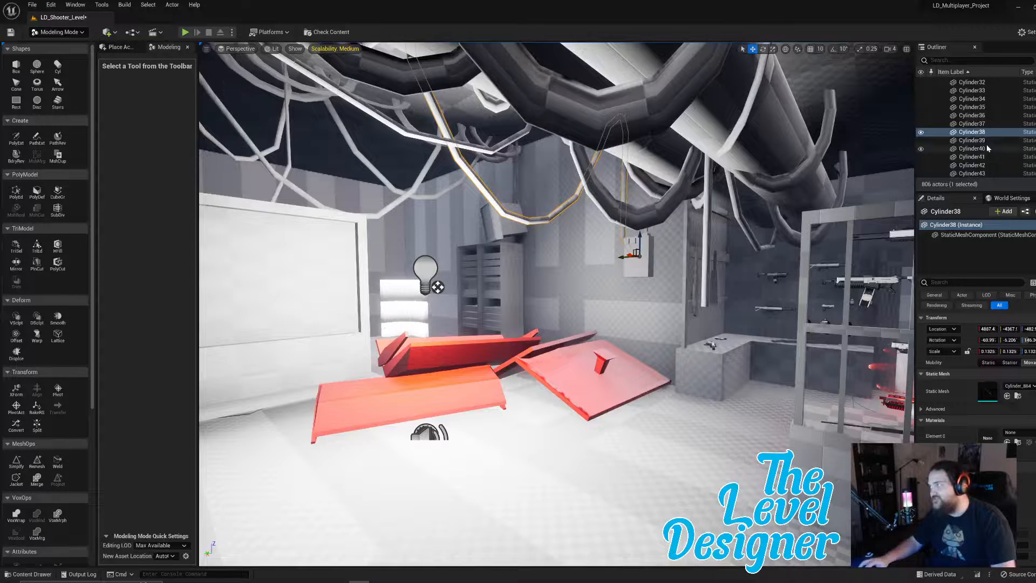
scroll(977, 426, "down", 1)
scroll(979, 428, "down", 8)
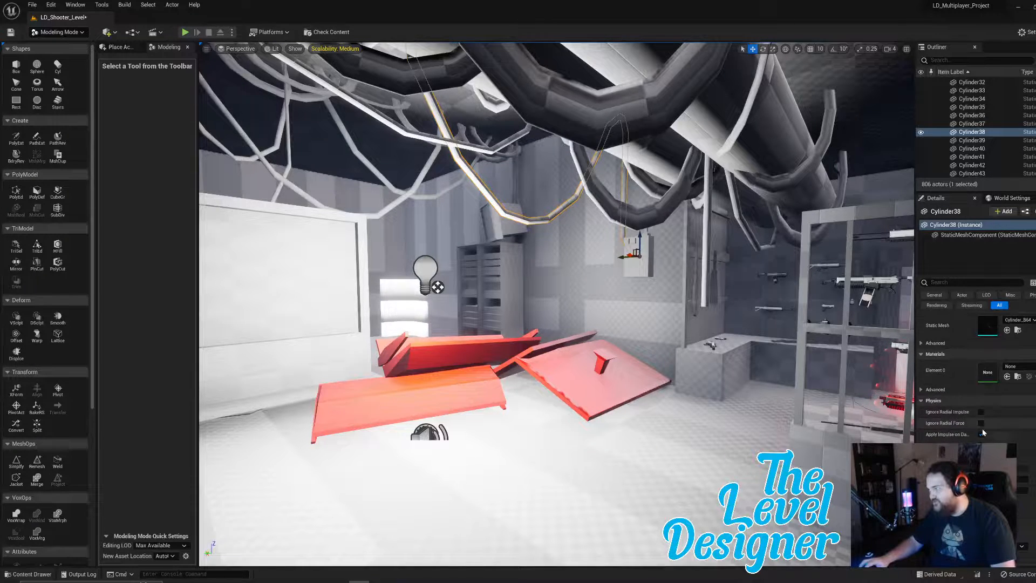
scroll(987, 427, "down", 5)
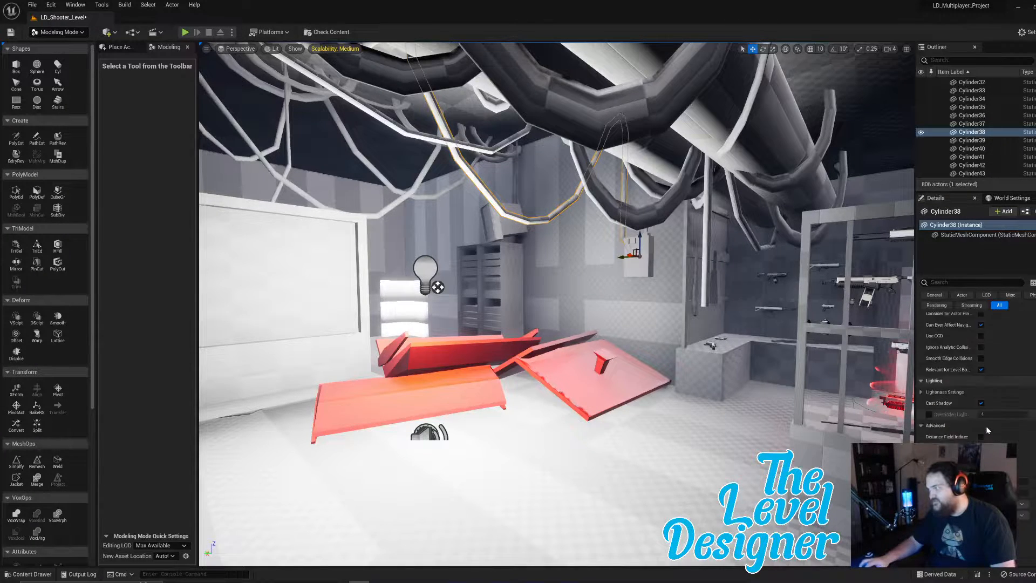
scroll(985, 426, "up", 6)
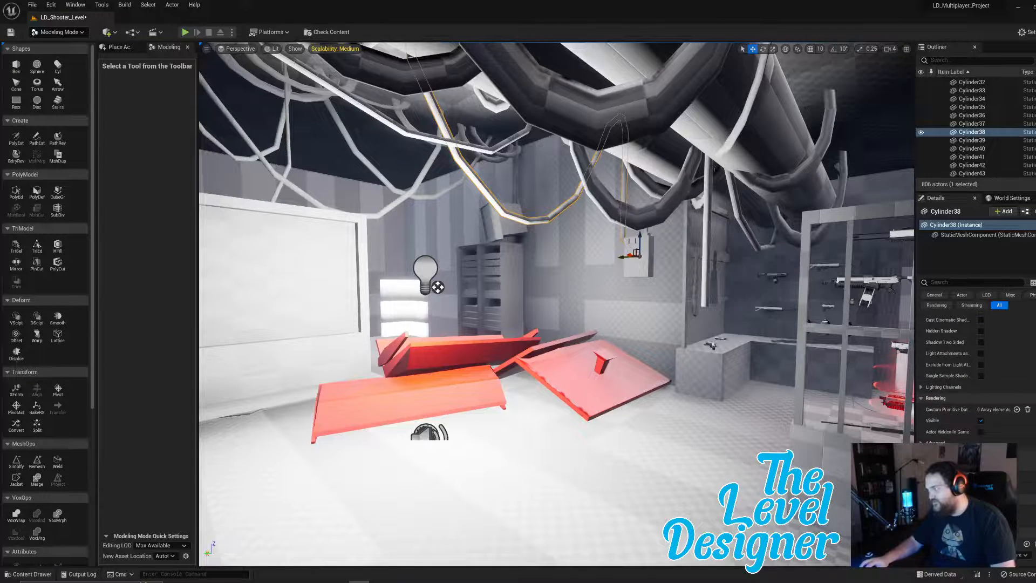
scroll(966, 440, "up", 1)
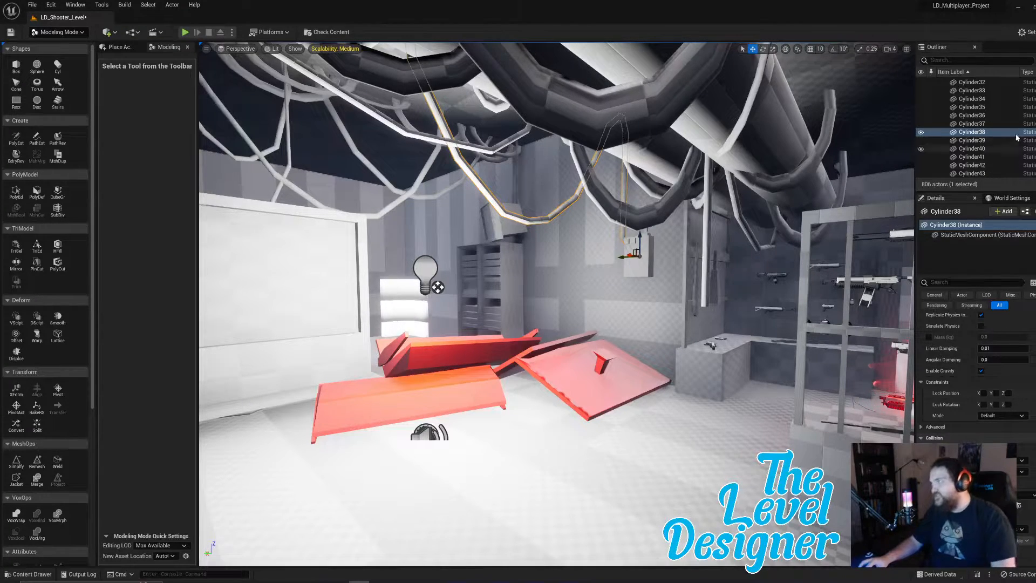
left_click(966, 237)
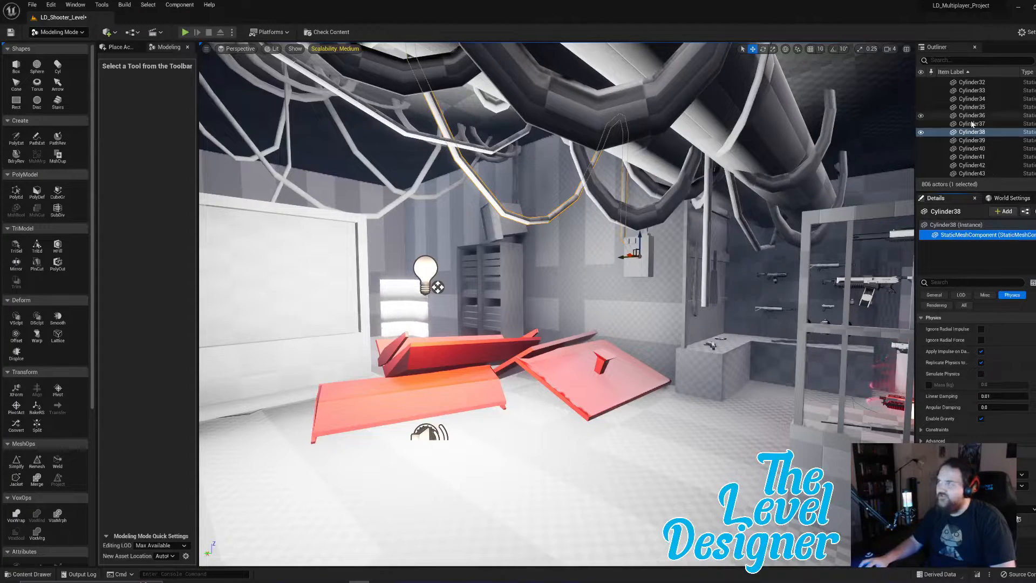
right_click_drag(702, 352, 656, 305)
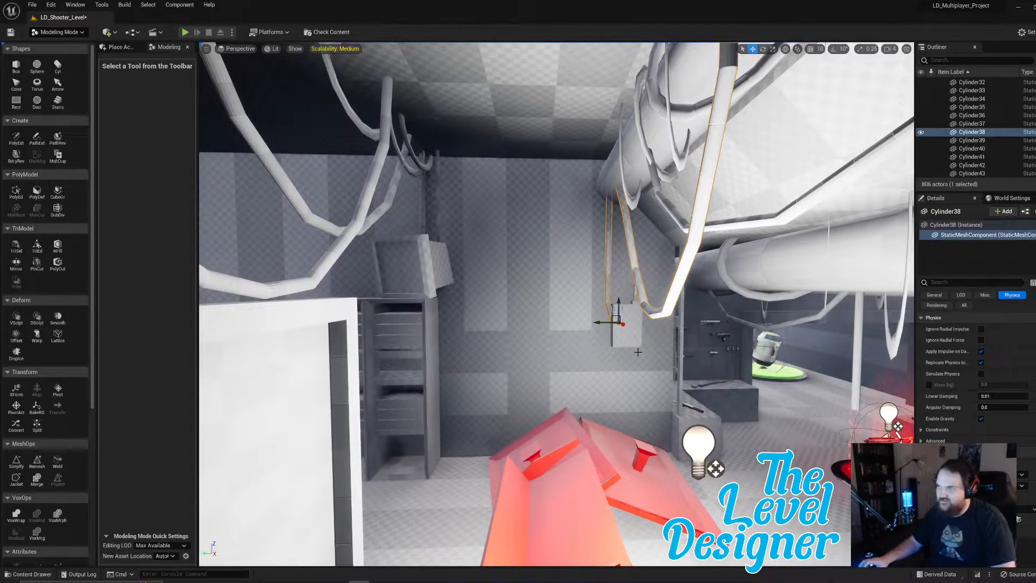
right_click_drag(638, 352, 623, 338)
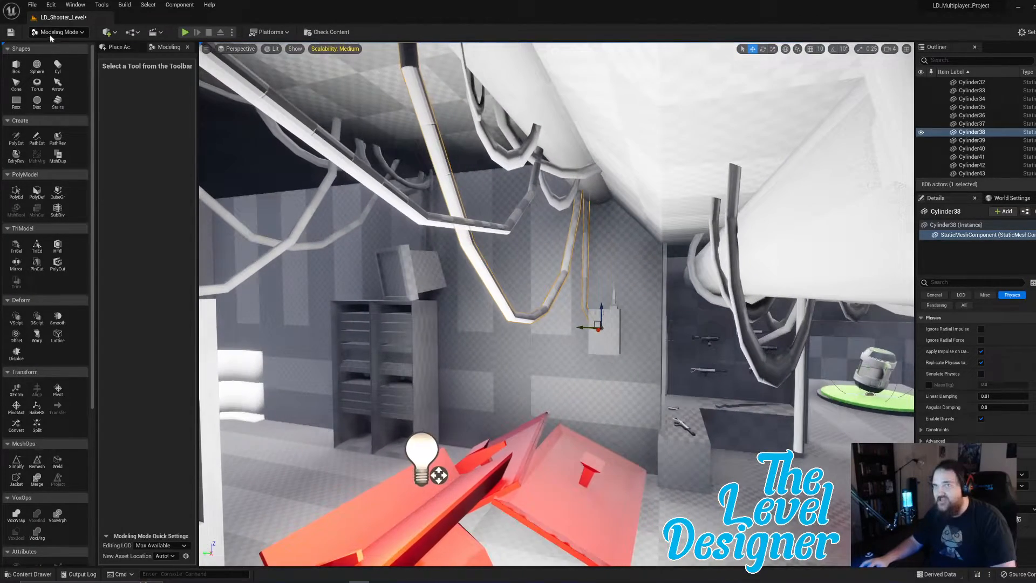
Save the shooter level and start playing it in the editor viewport.
left_click(32, 5)
left_click(85, 102)
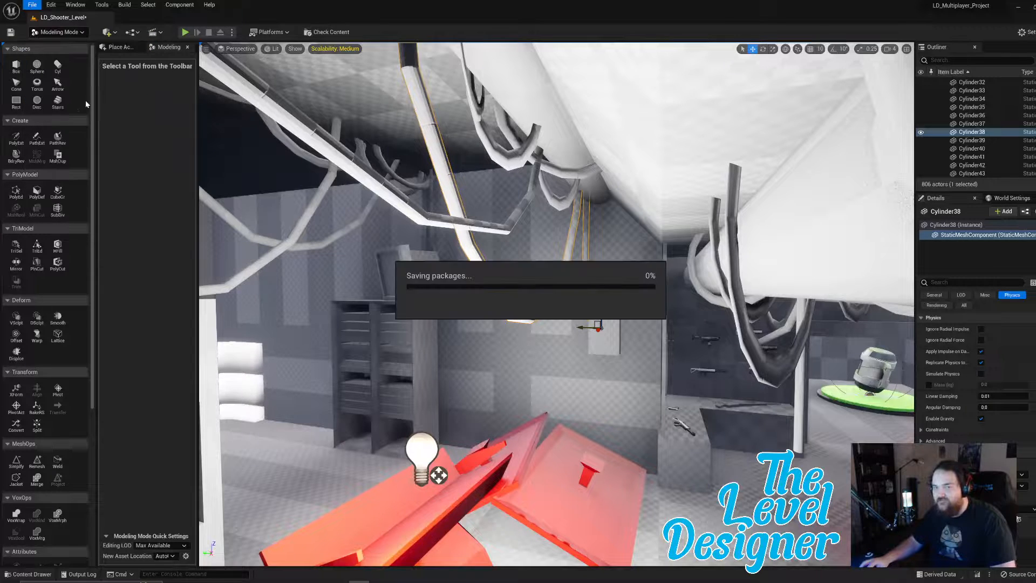
left_click(185, 32)
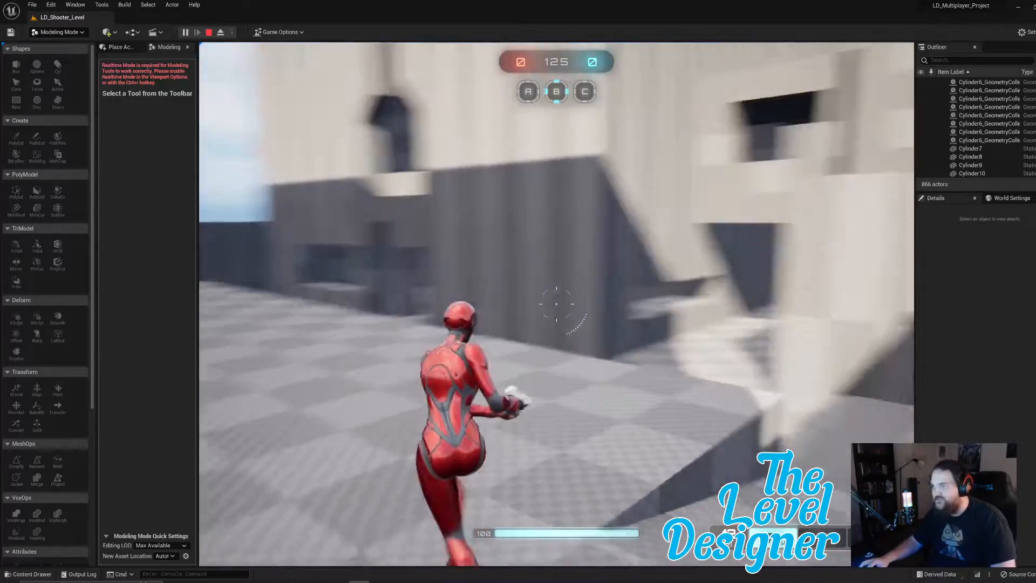
Playtest the route through the level's outdoor areas and buildings, fighting enemies along the way, and end the match.
key("w")
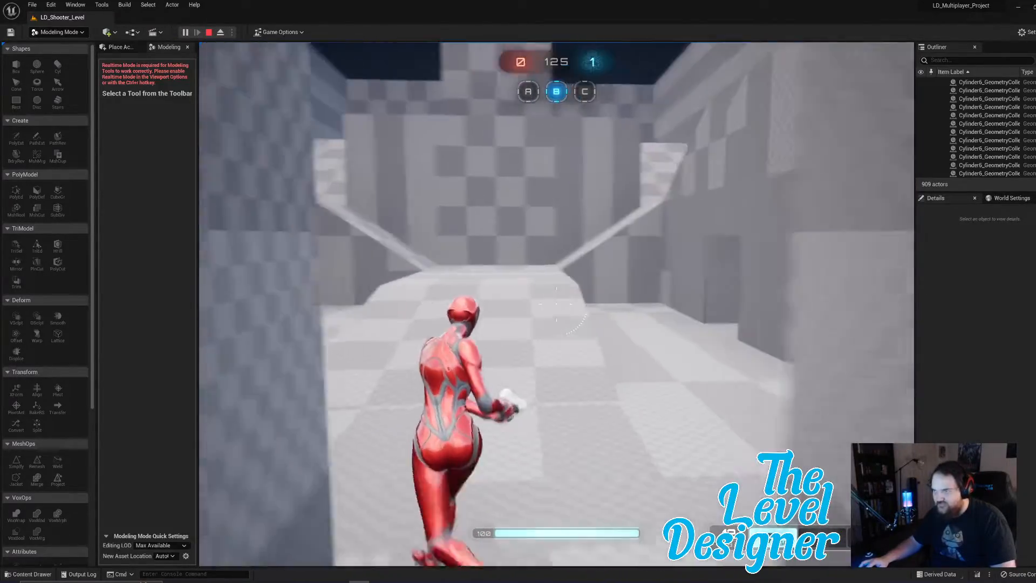
key("w")
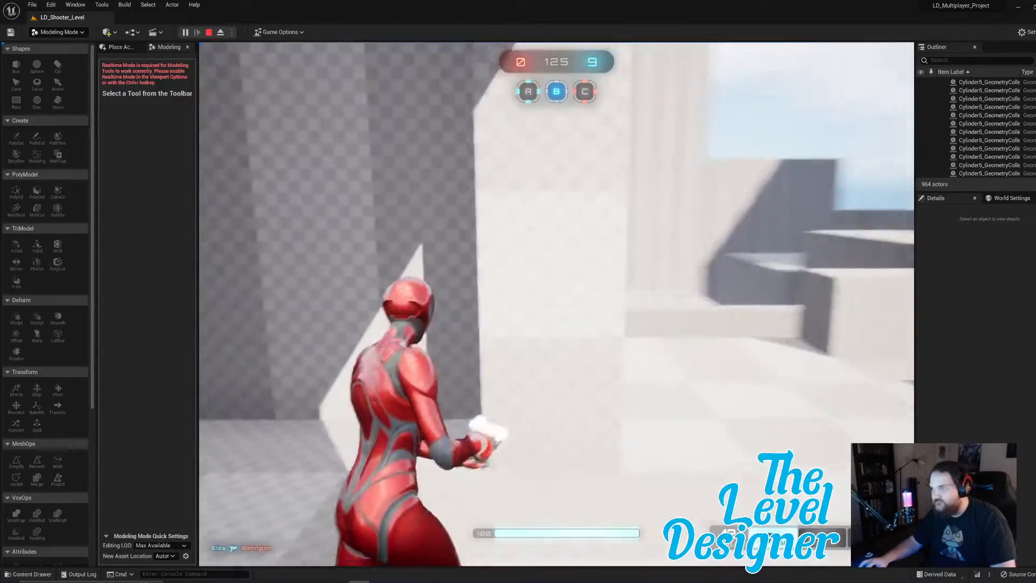
key("w")
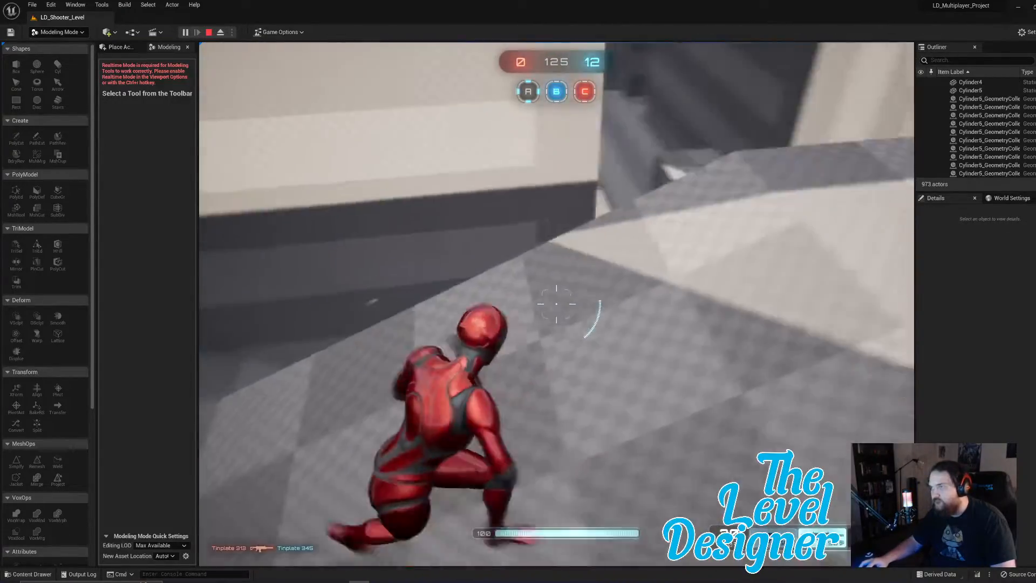
key("w")
key("w")
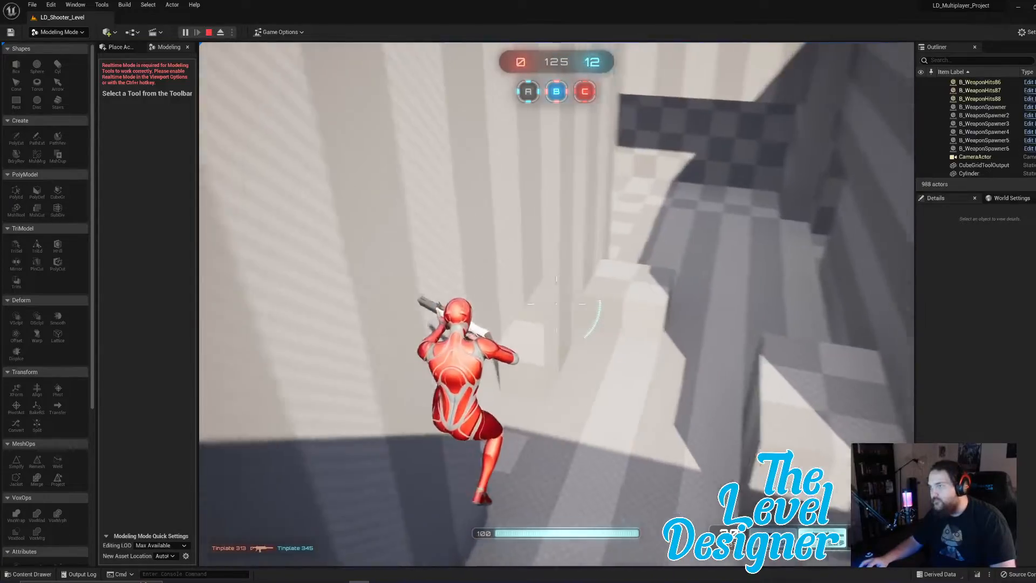
key("w")
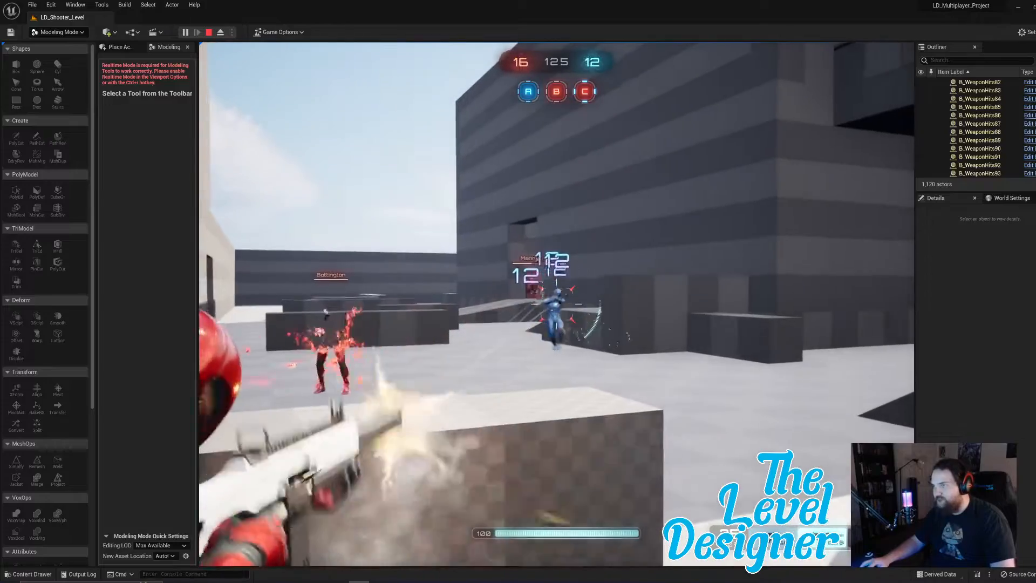
key("w")
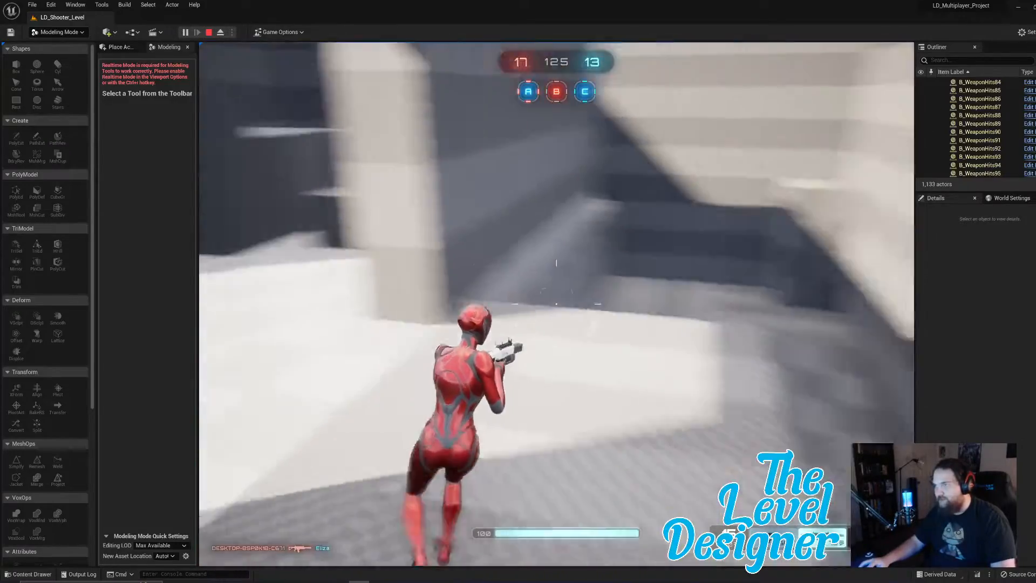
key("w")
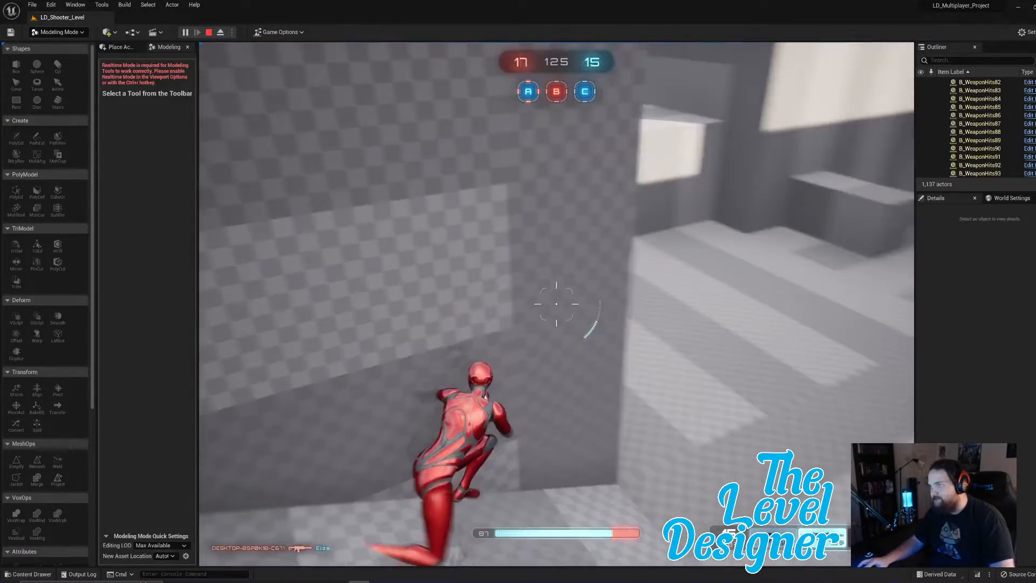
key("w")
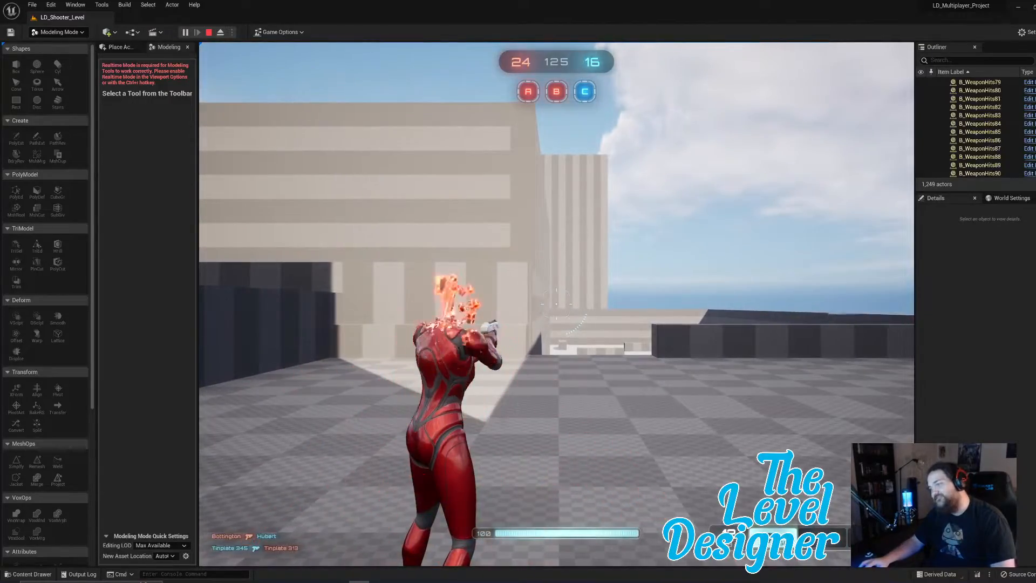
key("w")
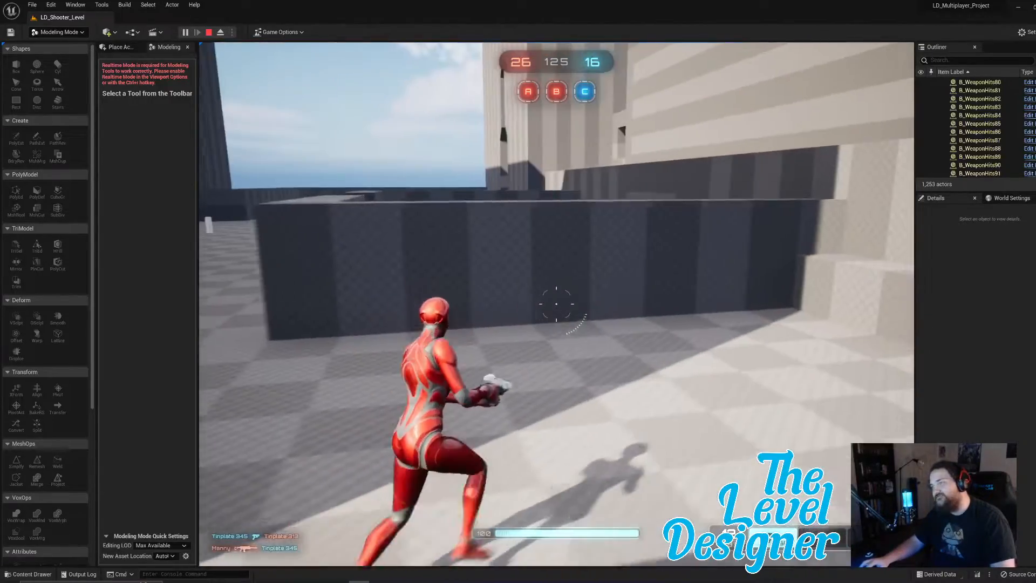
key("Escape")
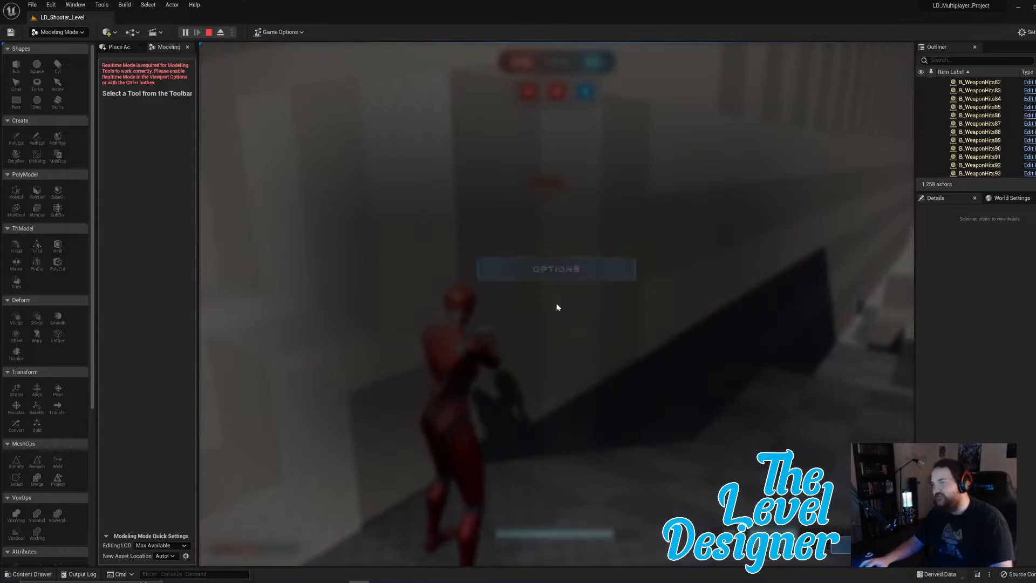
left_click(568, 331)
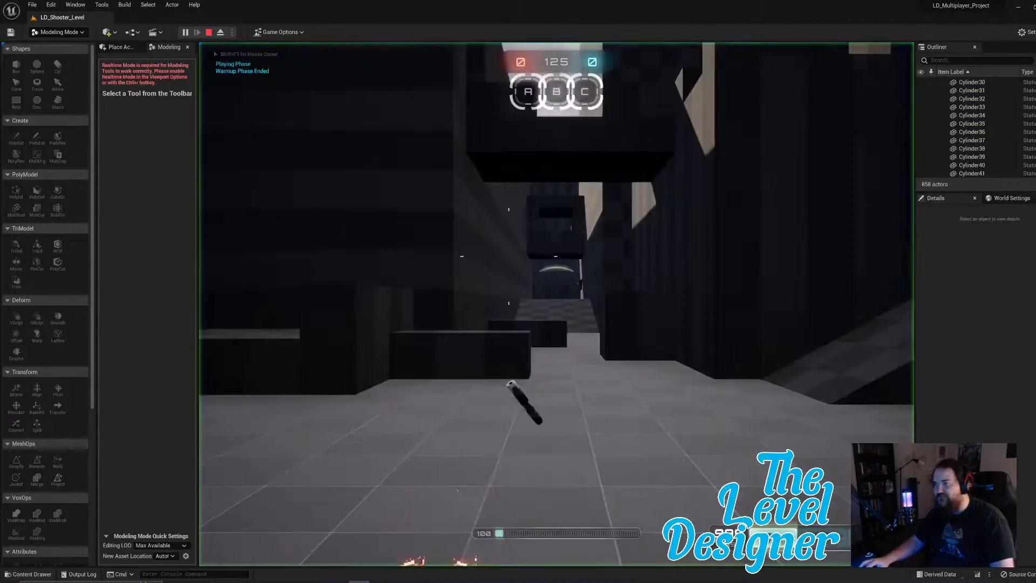
Playtest the level again, running into the screen room and over the red furniture barricade to inspect it from both sides.
key("w")
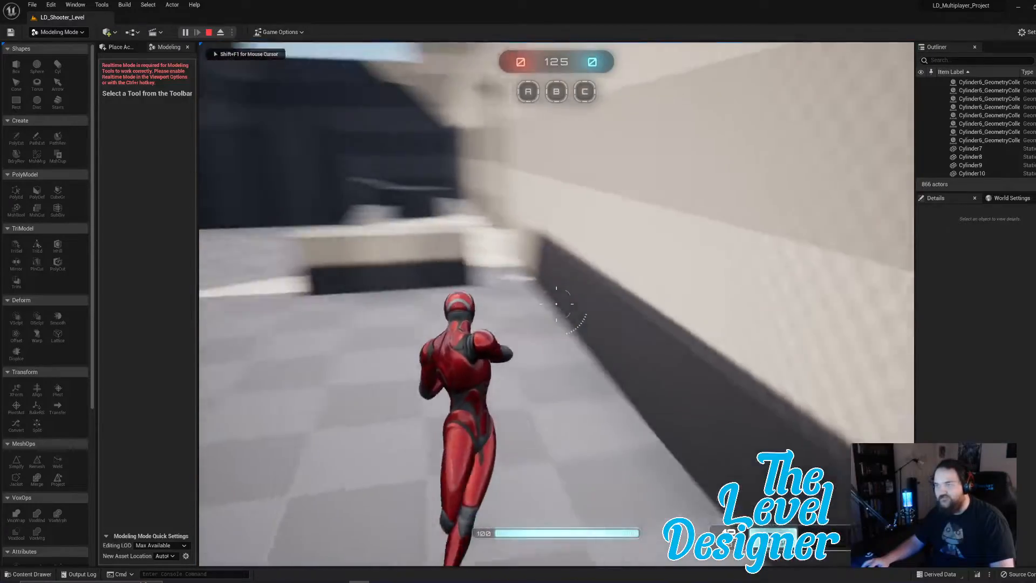
key("w")
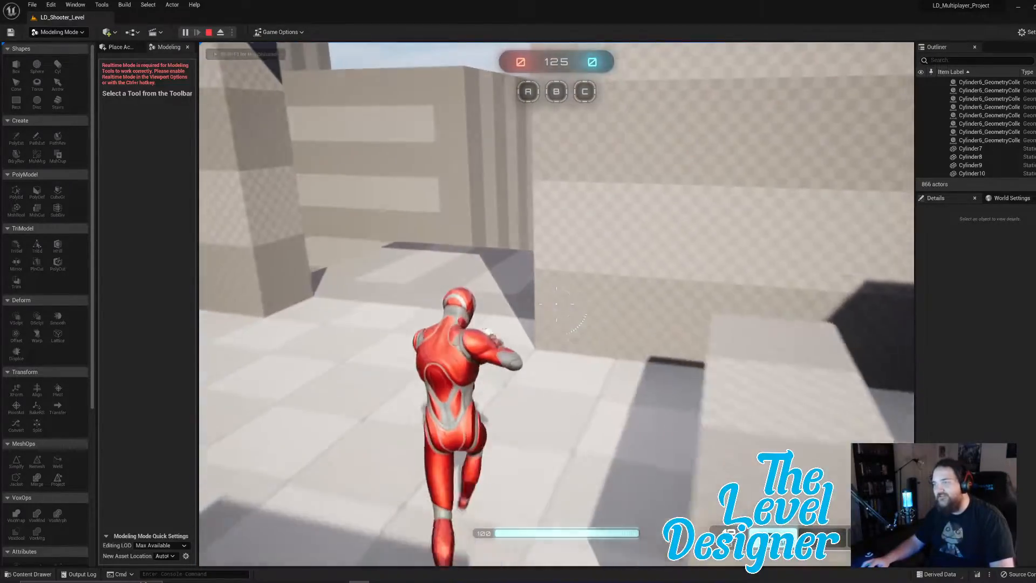
key("w")
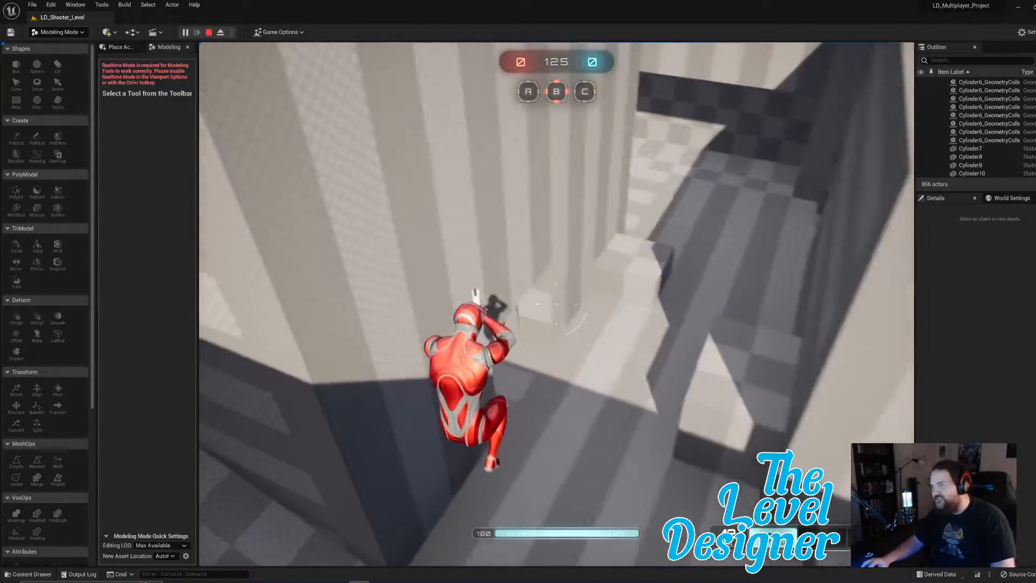
key("w")
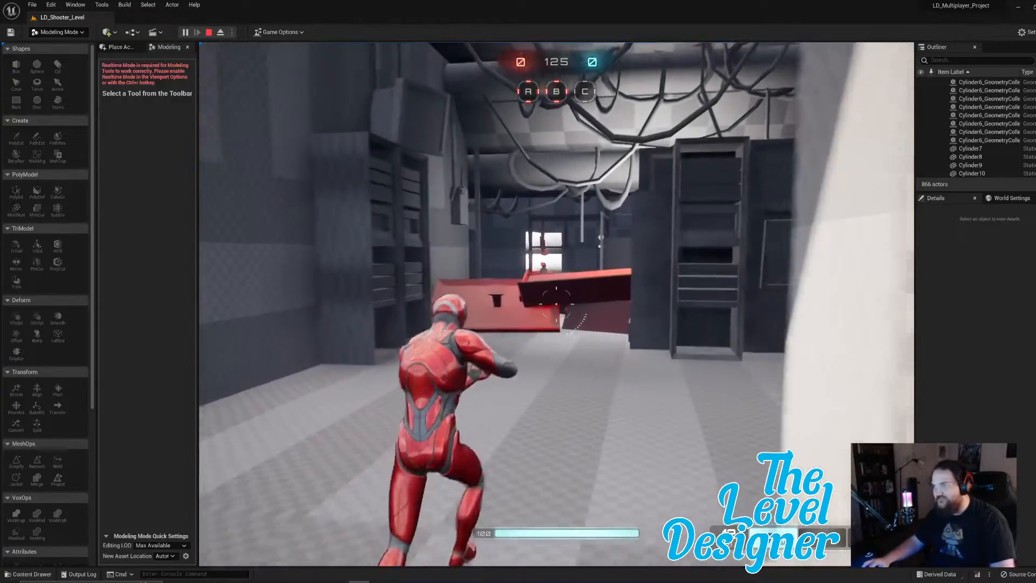
key("w")
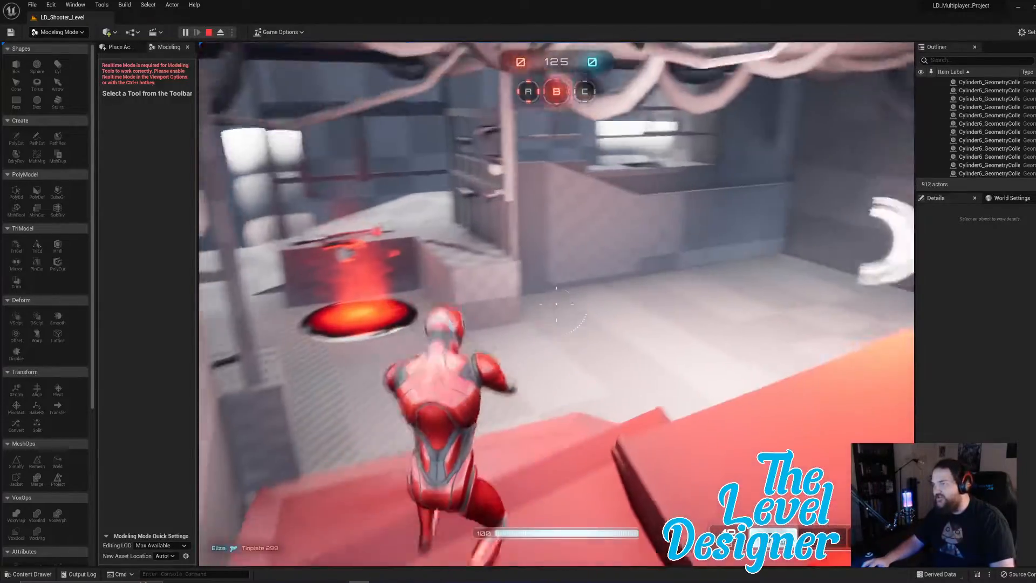
key("w")
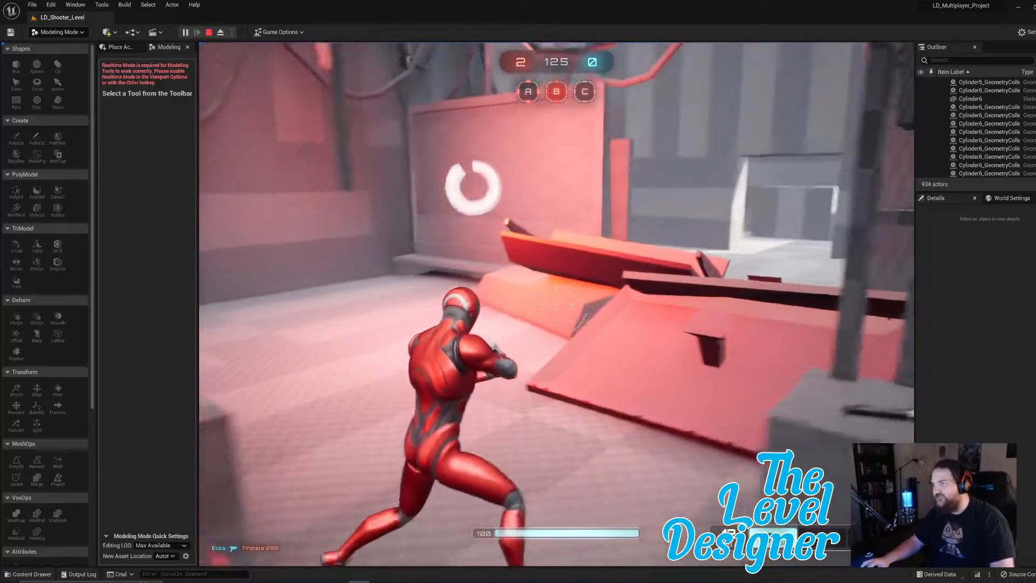
Check the sightlines to the barricade from behind the kitchen counter, both crouching and standing.
key("w")
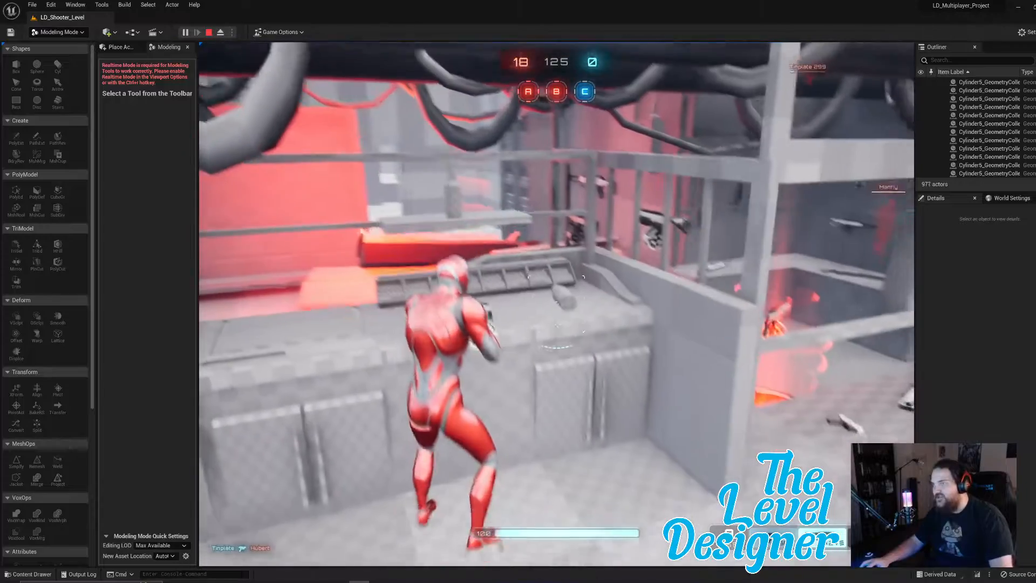
key("c")
key("w")
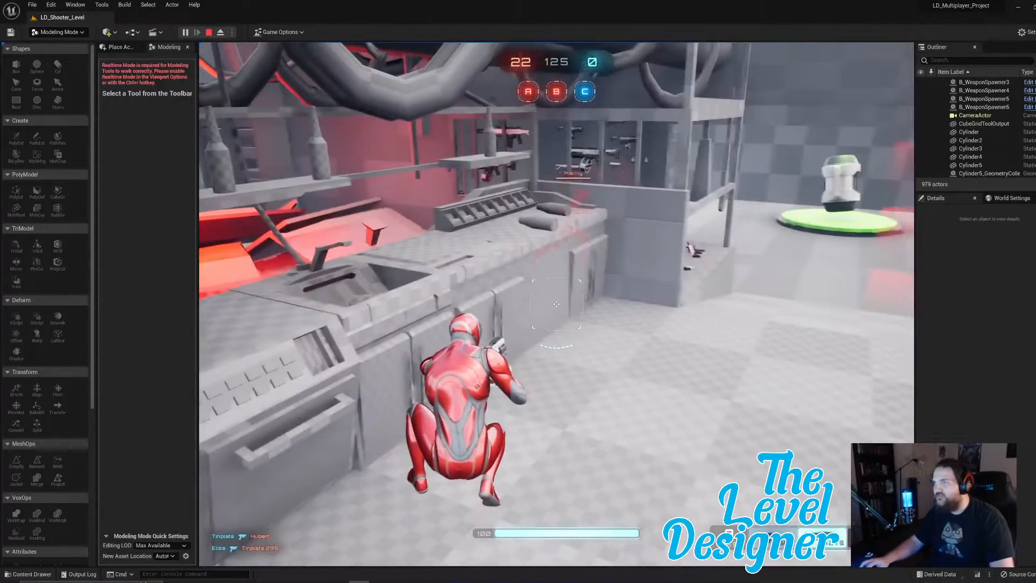
key("r")
key("w")
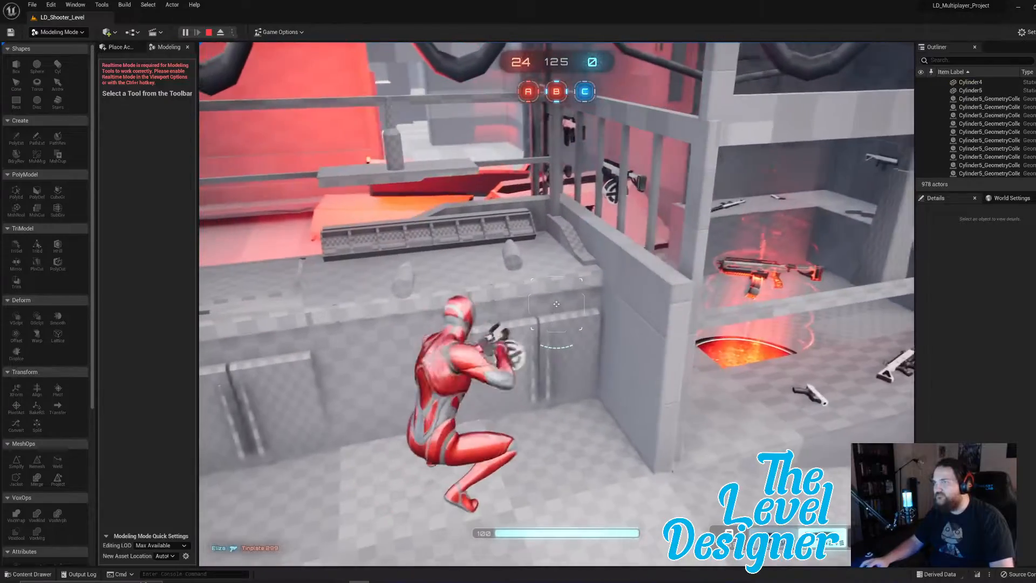
key("w")
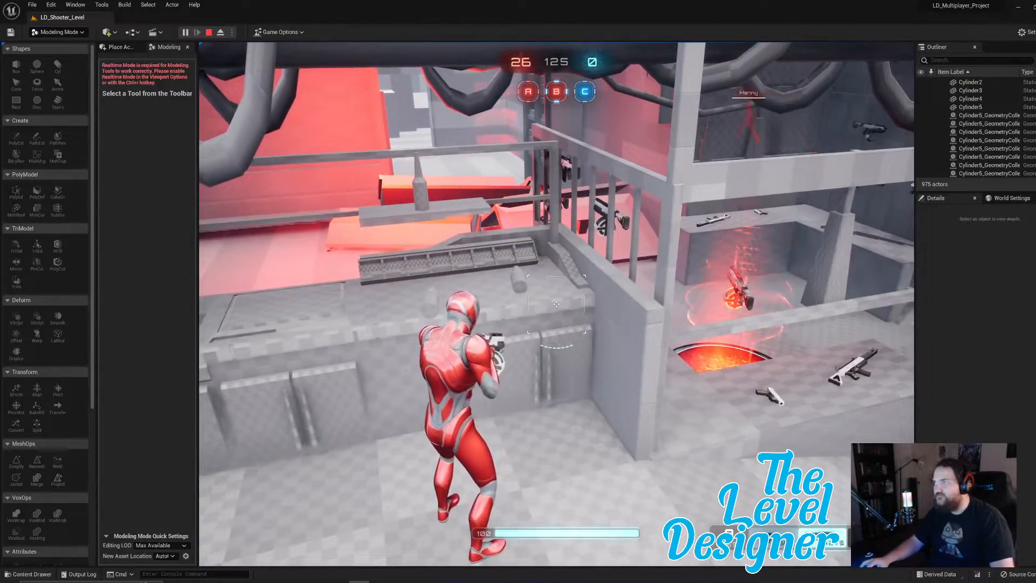
key("w")
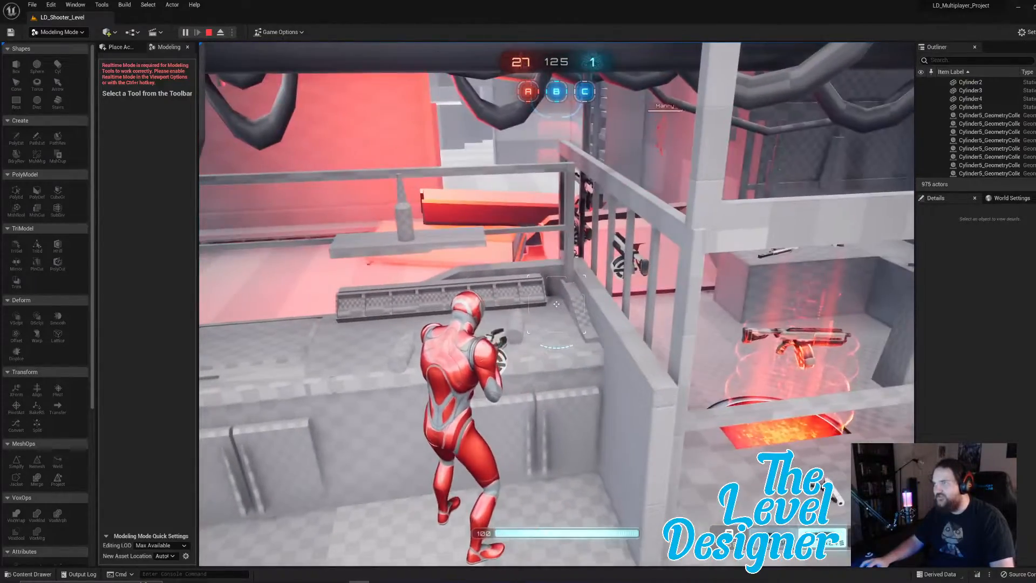
Run around the weapon cage and across the barricade, look at it from the kitchen side, and end the playtest.
key("w")
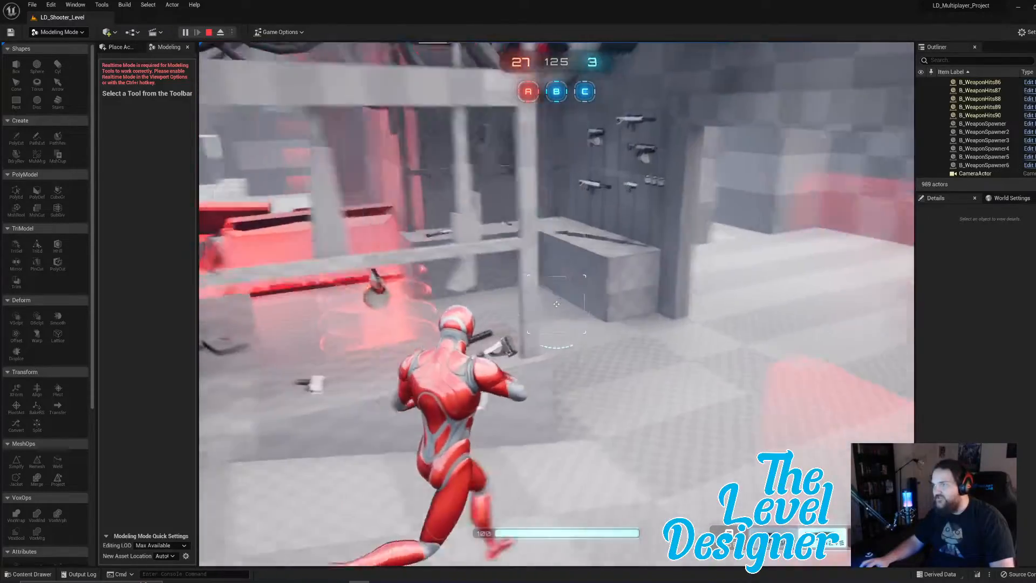
key("w")
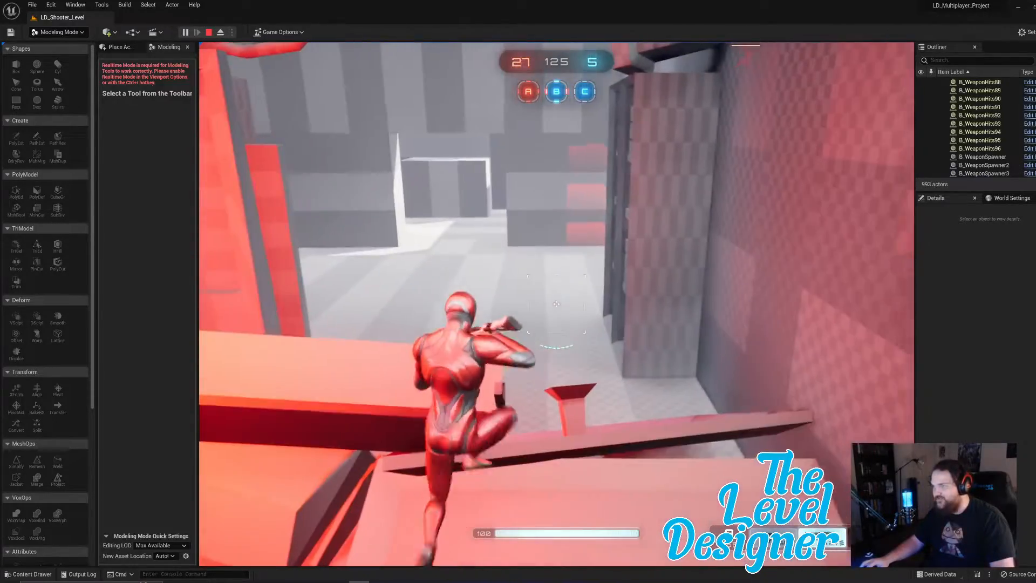
key("w")
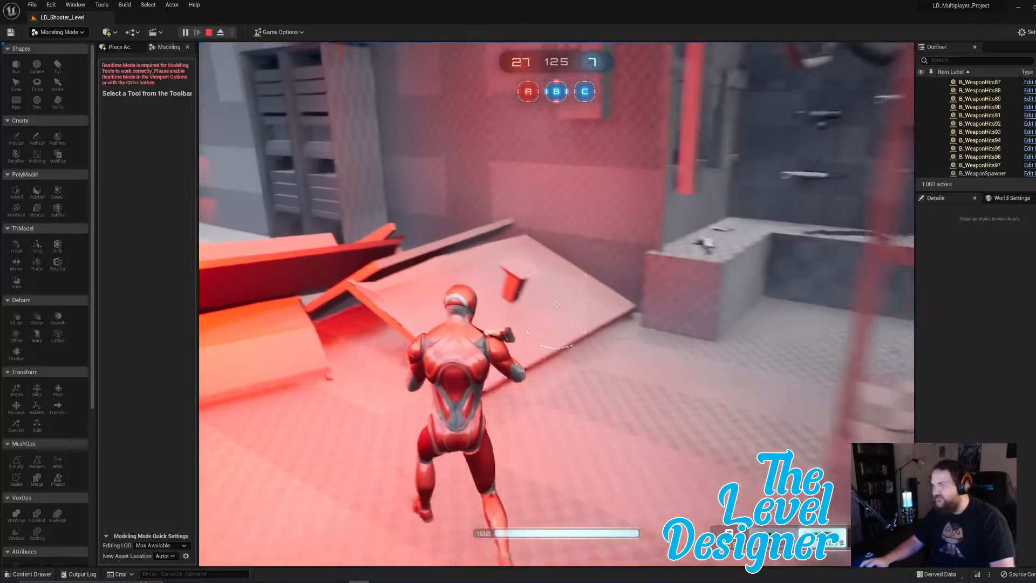
key("w")
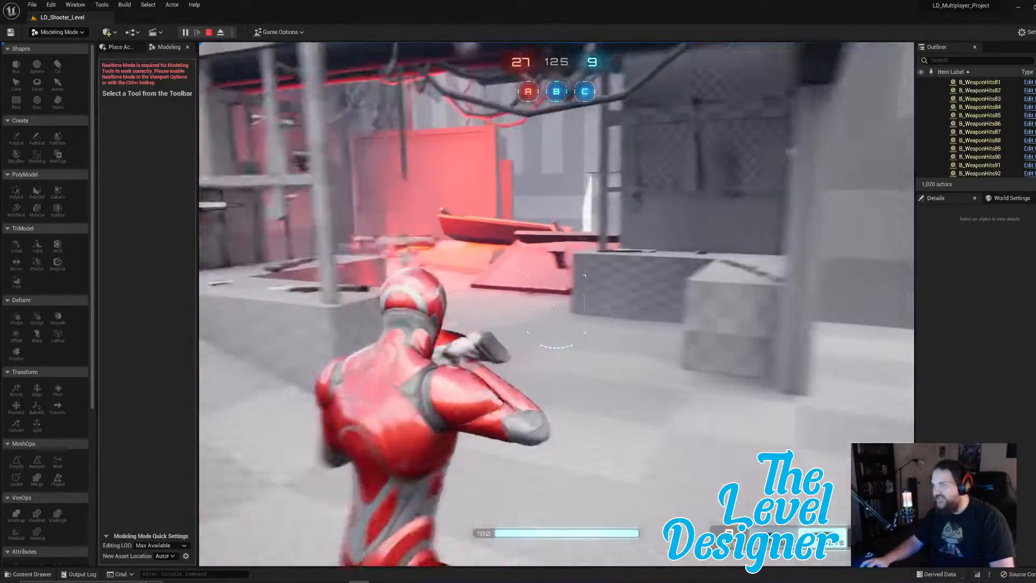
key("w")
key("Escape")
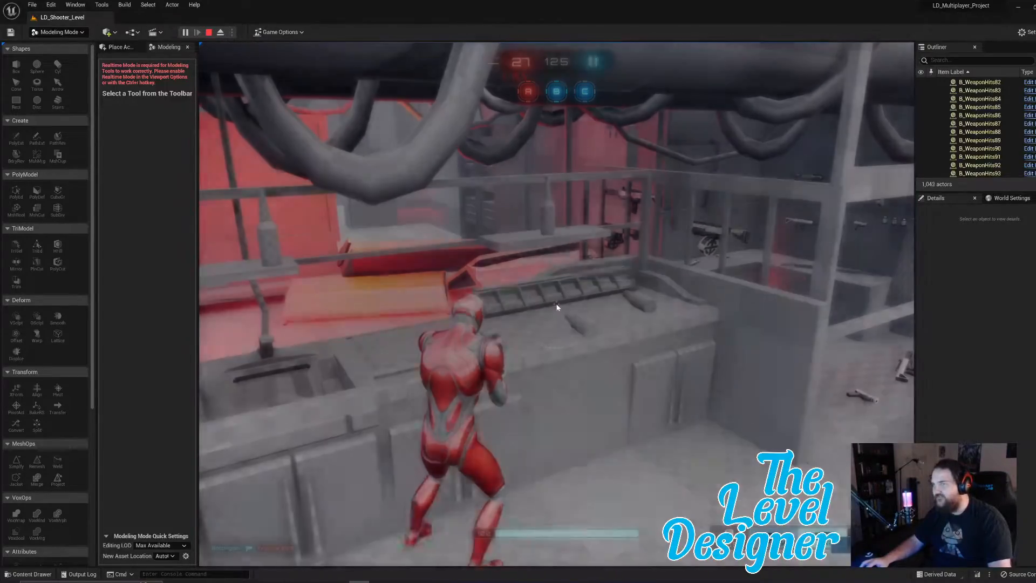
left_click(581, 332)
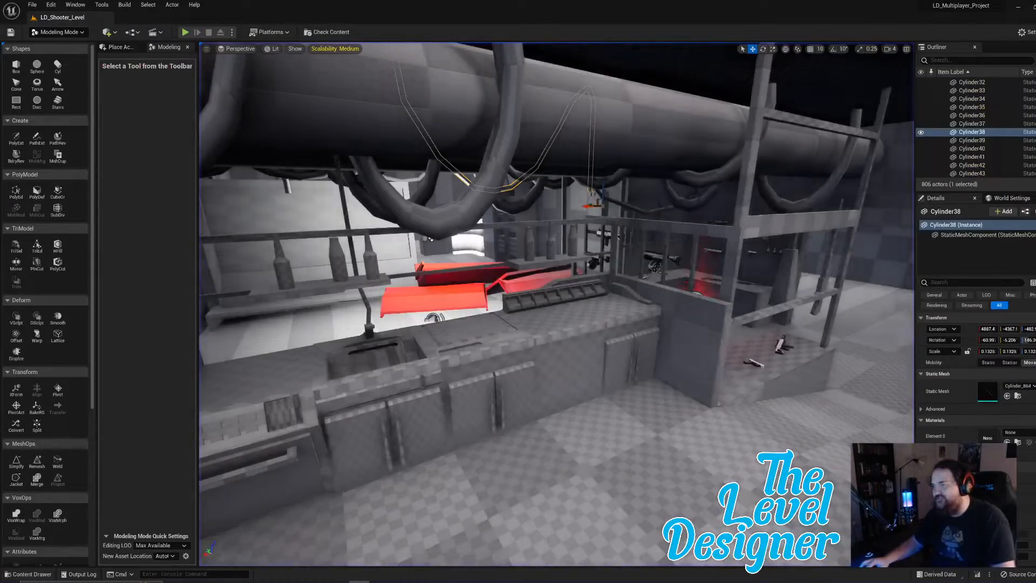
Select the bench stacked on the barricade and roll it about its long axis so that its open side faces upward.
key("w")
right_click_drag(581, 332, 518, 332)
key("s")
key("w")
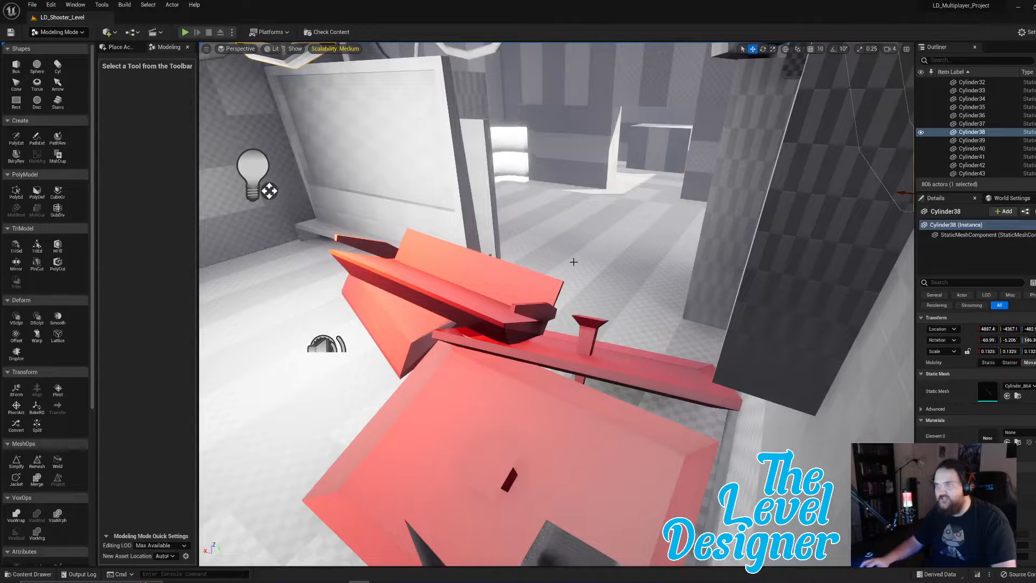
left_click(547, 300)
key("f")
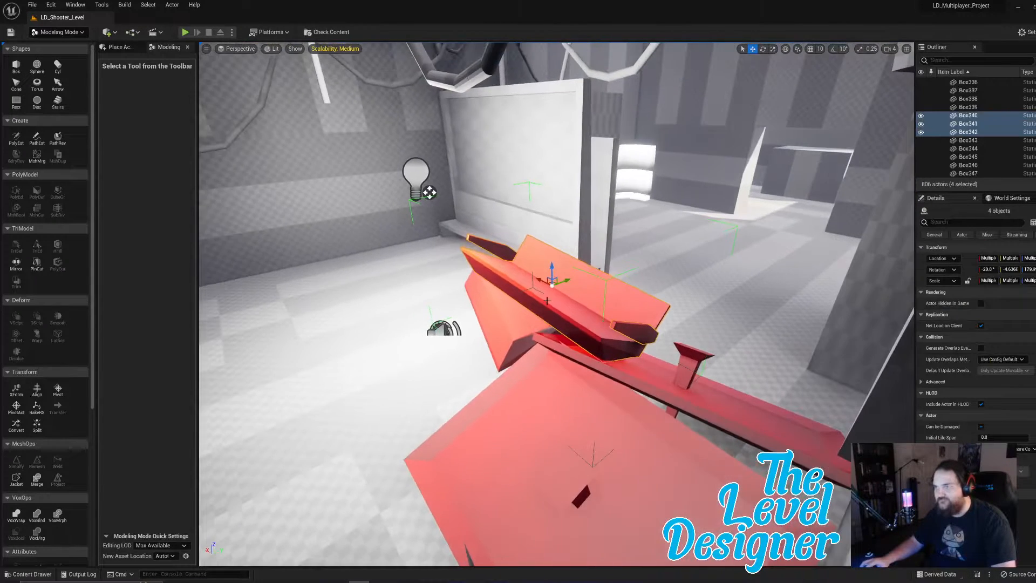
key("e")
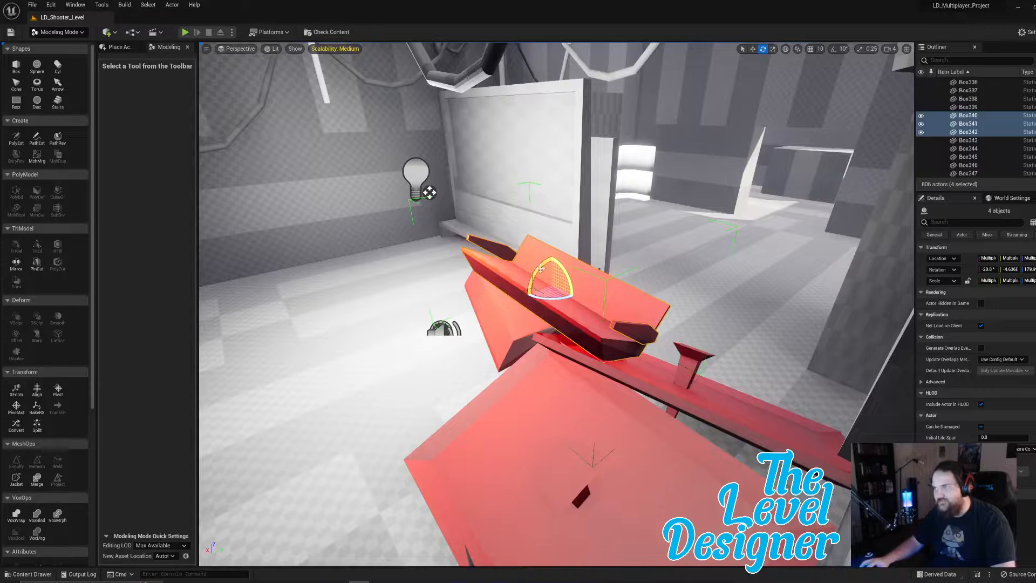
left_click_drag(540, 268, 540, 301)
left_click(520, 316)
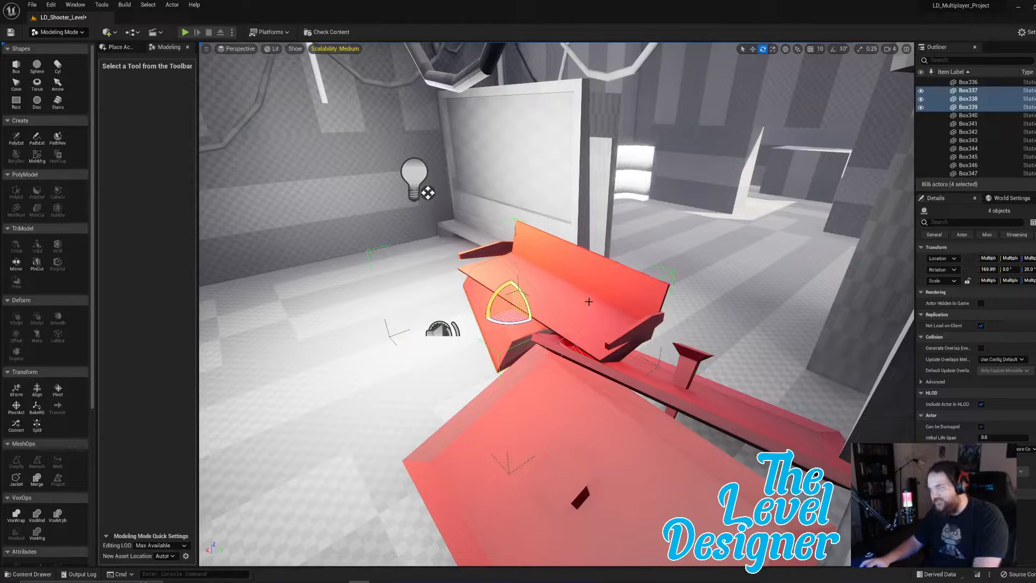
left_click(519, 293)
key("Delete")
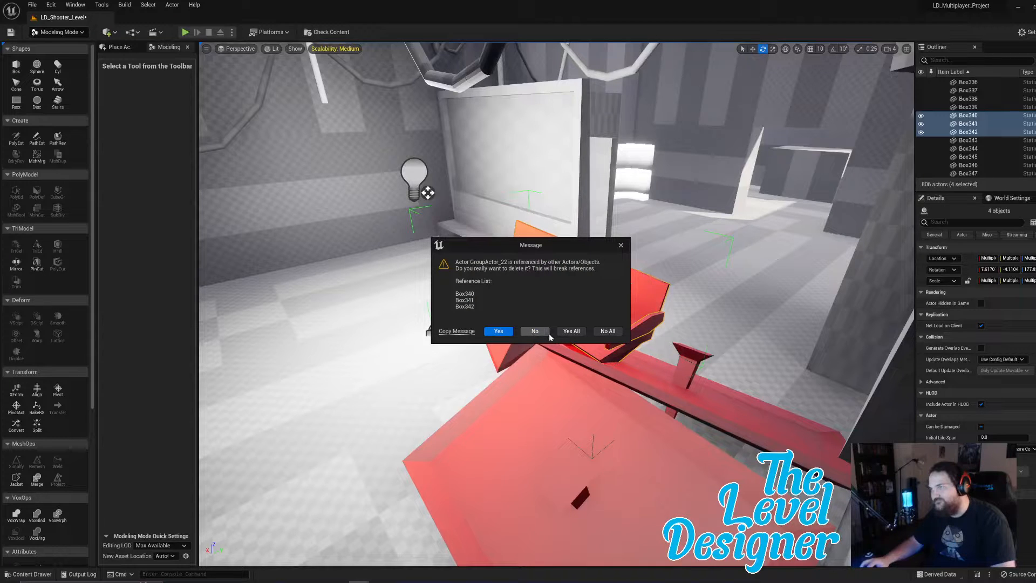
left_click(608, 330)
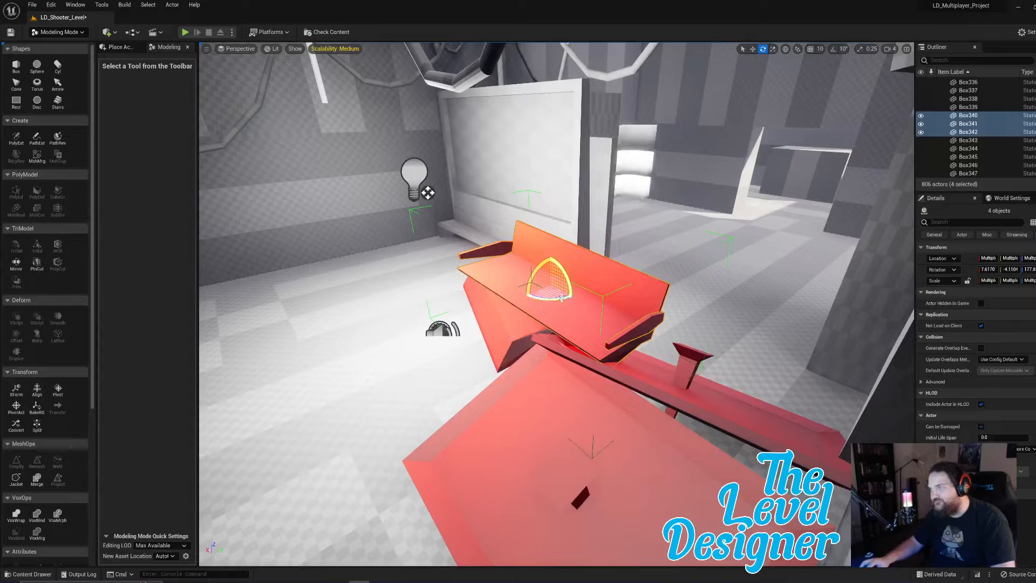
Try turning the upper bench about 90 degrees and moving it off the stack toward the weapon cage, and undo these changes.
left_click_drag(554, 299, 672, 298)
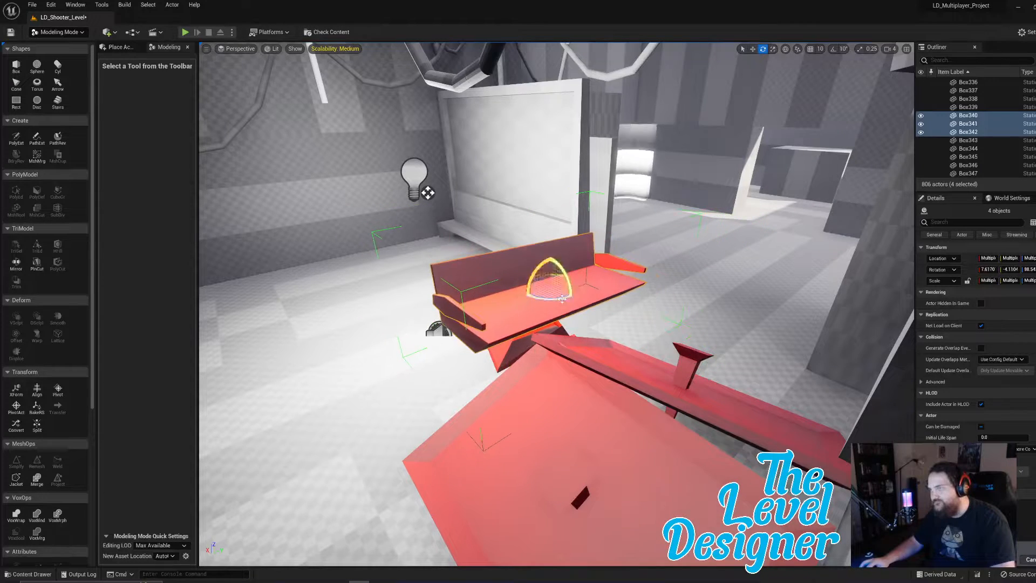
key("w")
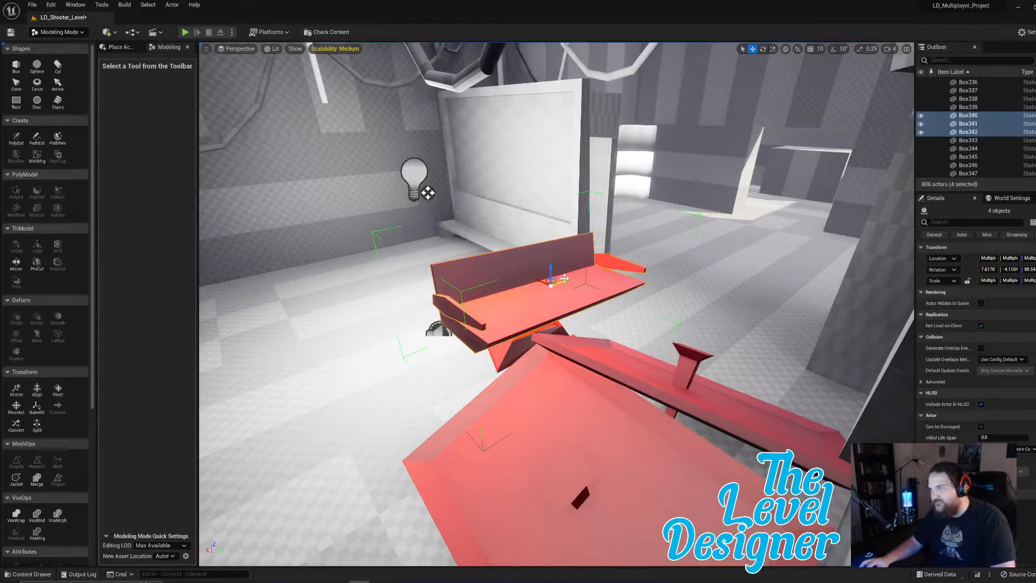
left_click_drag(564, 280, 372, 347)
right_click_drag(373, 347, 297, 292)
left_click_drag(633, 253, 630, 298)
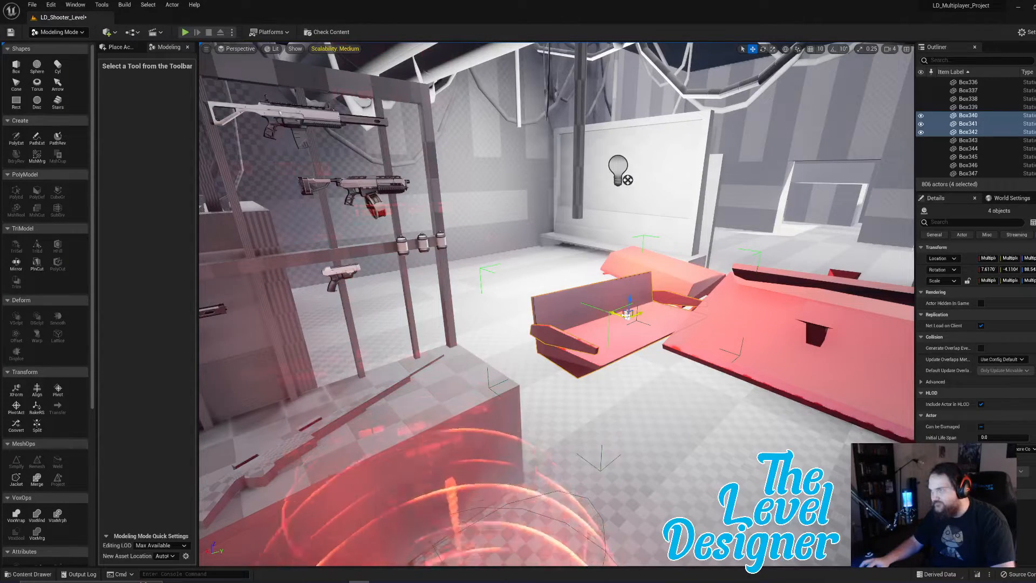
left_click_drag(626, 314, 661, 272)
key("ctrl+z")
key("ctrl+z")
key("ctrl+z")
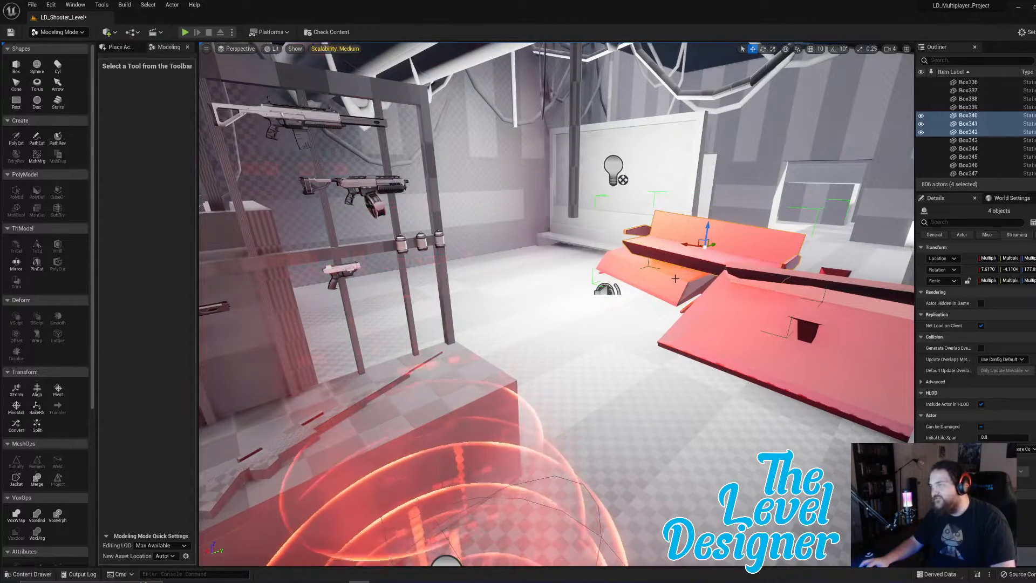
key("ctrl+z")
Select both stacked benches, rotate them together about the vertical axis, and shift them toward the screen wall away from the tables.
key("e")
left_click_drag(667, 292, 700, 301)
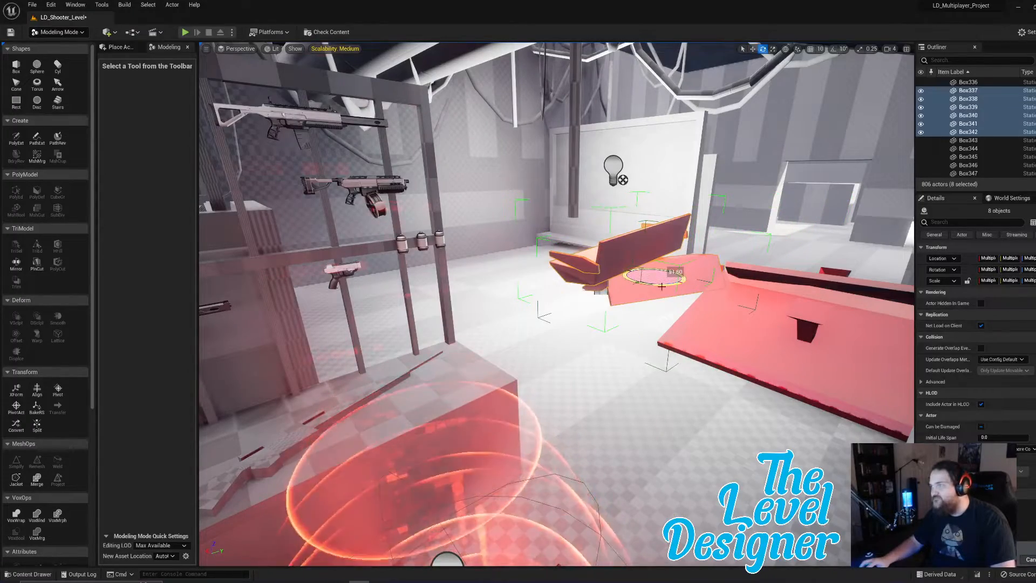
key("w")
right_click_drag(685, 286, 642, 392)
key("e")
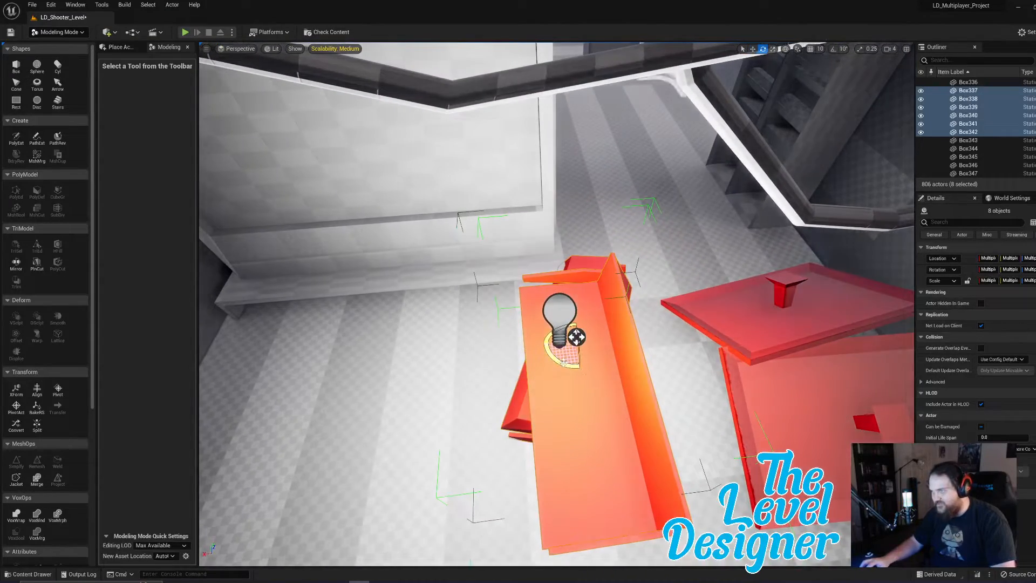
left_click_drag(562, 364, 622, 370)
key("w")
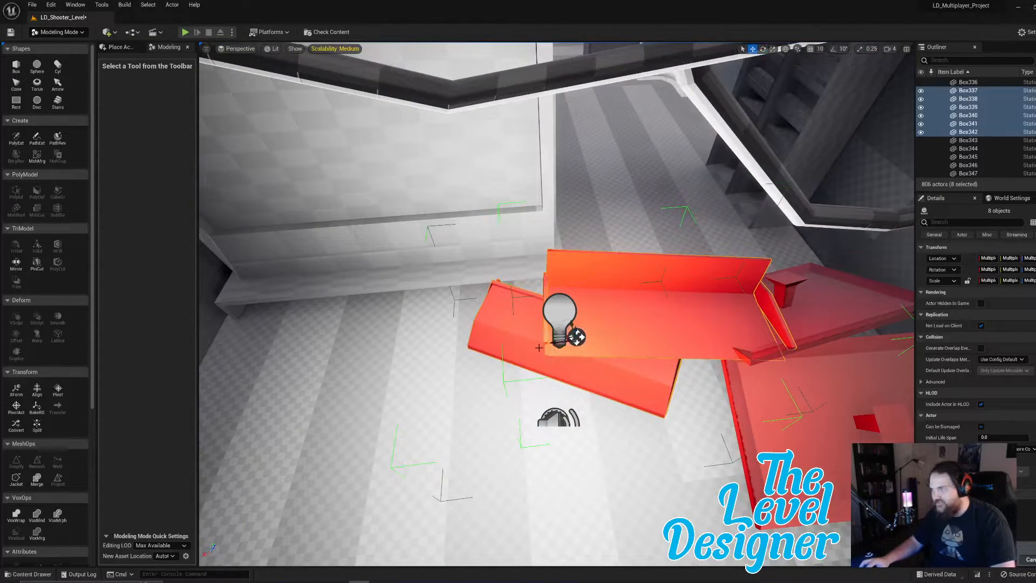
left_click_drag(562, 340, 492, 313)
Move the overturned table nearest the weapon cage in front of the stacked benches and rotate it to an angle.
left_click(782, 302)
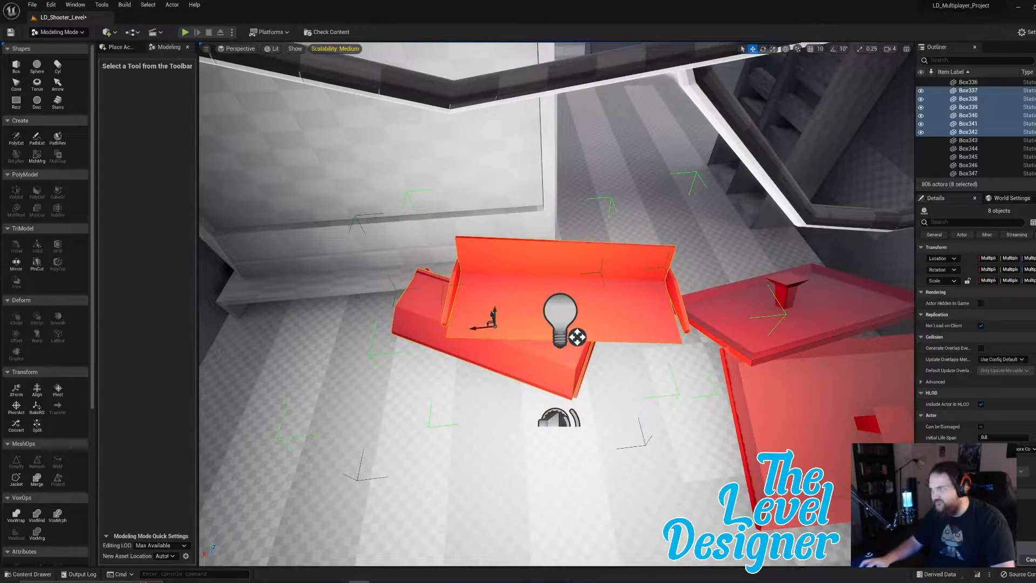
left_click(842, 444, "ctrl")
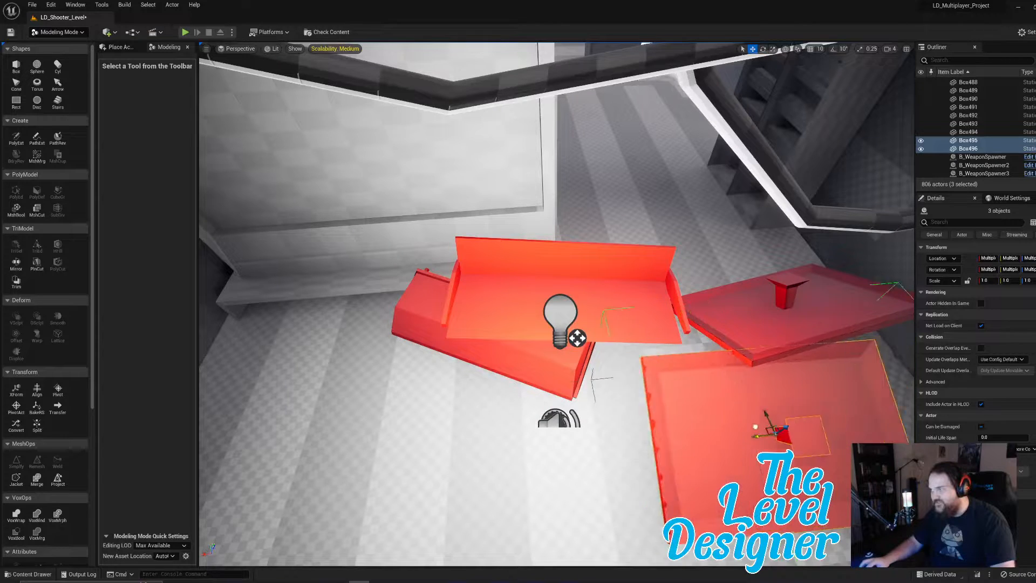
left_click_drag(854, 419, 605, 428)
key("e")
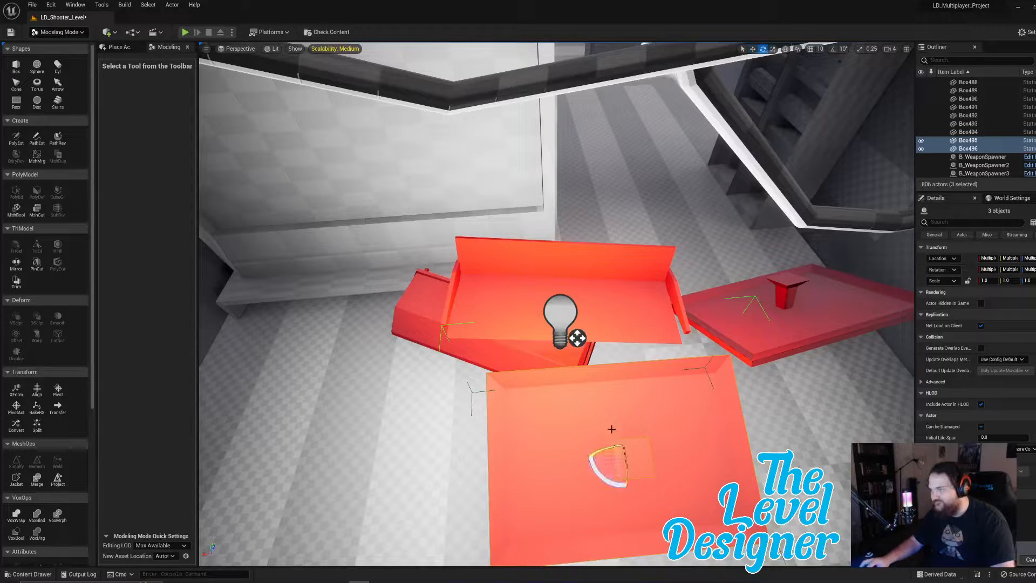
mouse_move(604, 475)
left_mouse_down()
mouse_move(615, 481)
mouse_move(596, 477)
left_mouse_up()
Delete the second overturned table beside the benches on the shelf side.
mouse_move(776, 386)
right_mouse_down()
mouse_move(783, 361)
mouse_move(793, 372)
mouse_move(774, 382)
right_mouse_up()
key("w")
key("s")
left_click(638, 332)
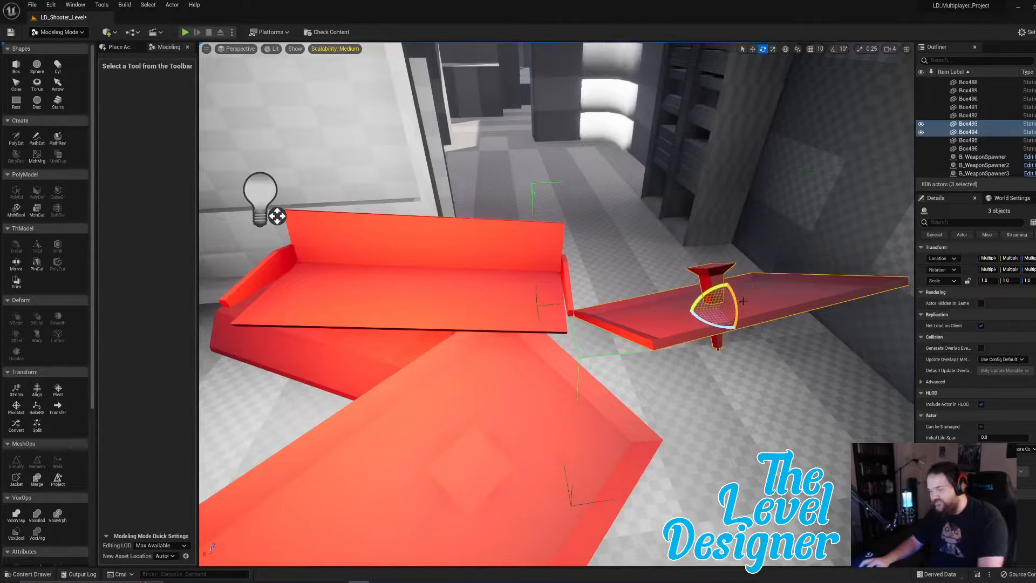
key("Delete")
key("Return")
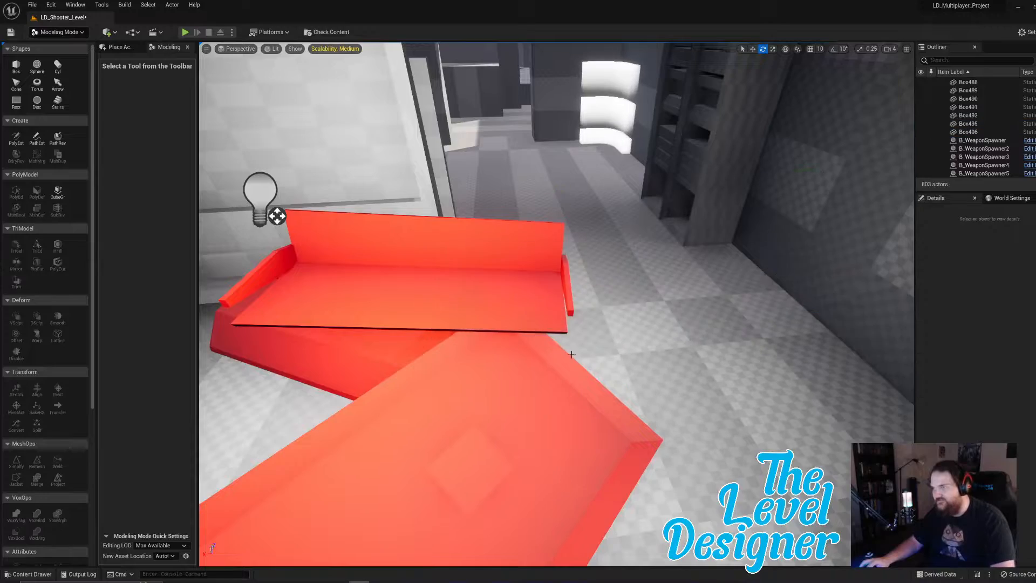
Select the remaining overturned table and slide it closer so that it rests against the stacked benches.
right_click_drag(638, 332, 685, 283)
key("a")
key("q")
left_click(747, 243)
key("e")
key("s")
key("w")
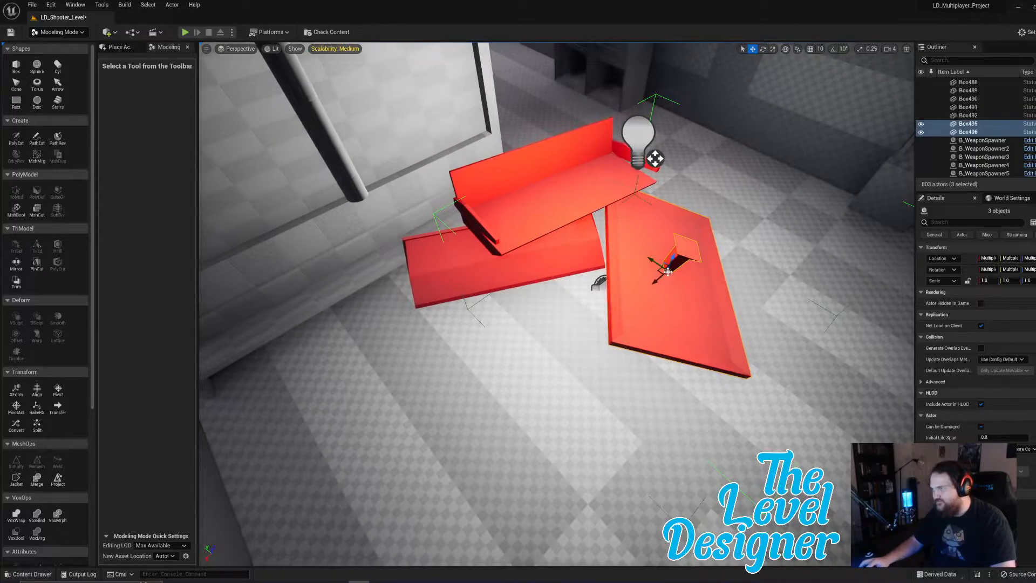
left_click_drag(651, 273, 644, 276)
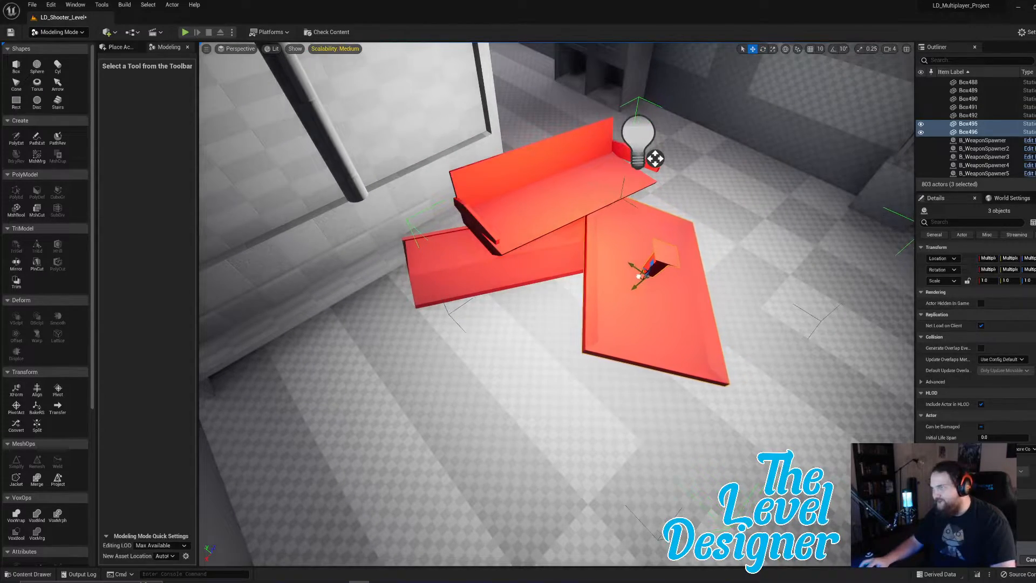
Inspect the rearranged barricade from behind and from the shelf corridor, checking its cover toward the weapon cage and kitchen.
key("f")
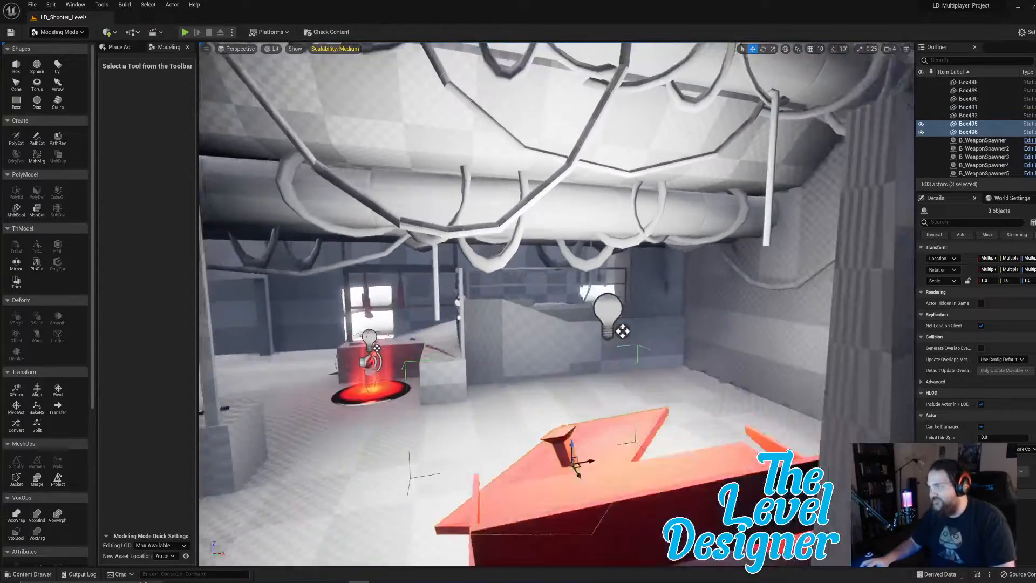
key("f")
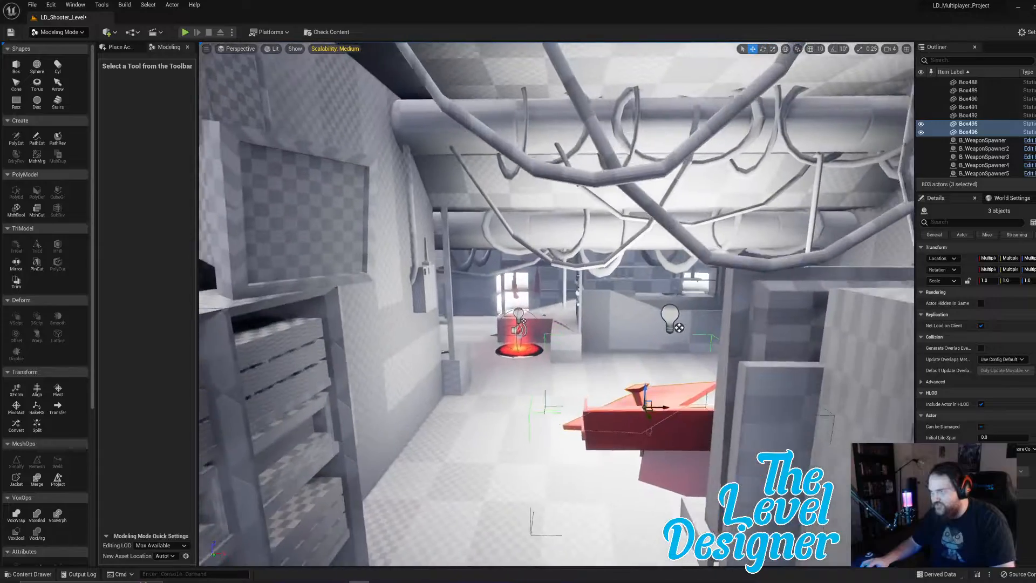
key("w")
right_click_drag(557, 305, 501, 319)
key("w")
key("s")
key("d")
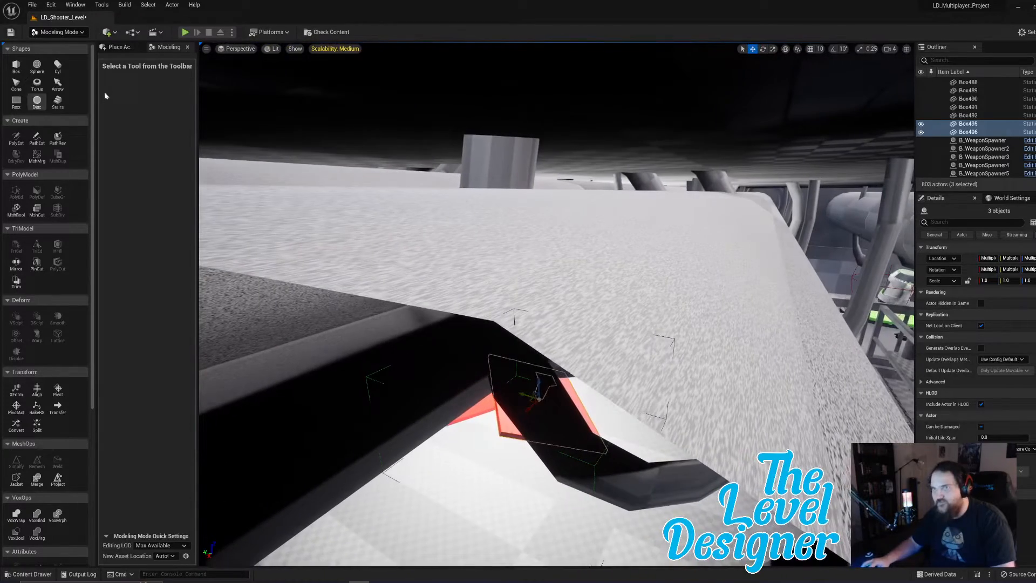
Save all changes to the level and bring the barricade back into view.
left_click(35, 8)
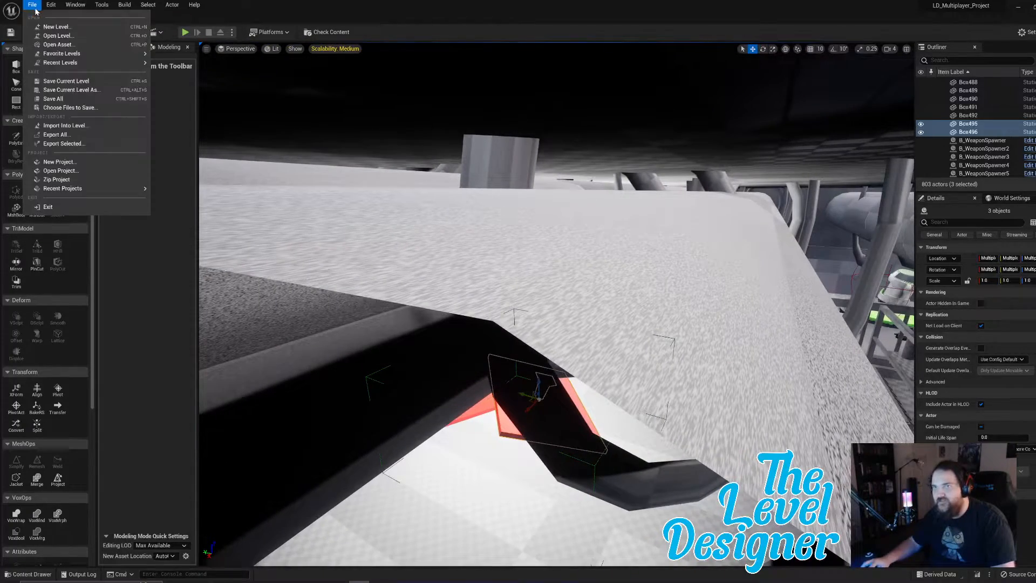
left_click(53, 99)
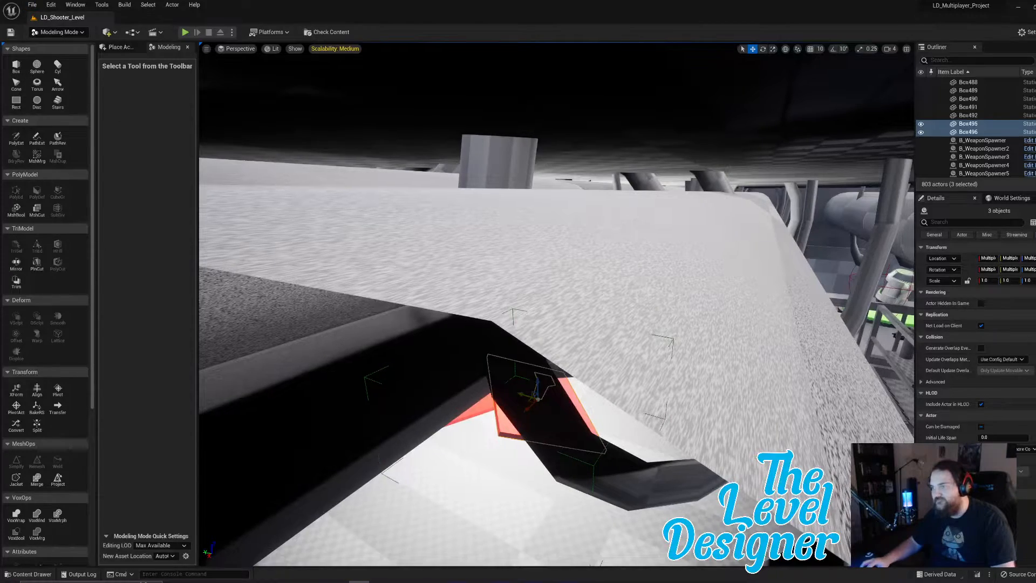
key("a")
right_click_drag(557, 304, 718, 281)
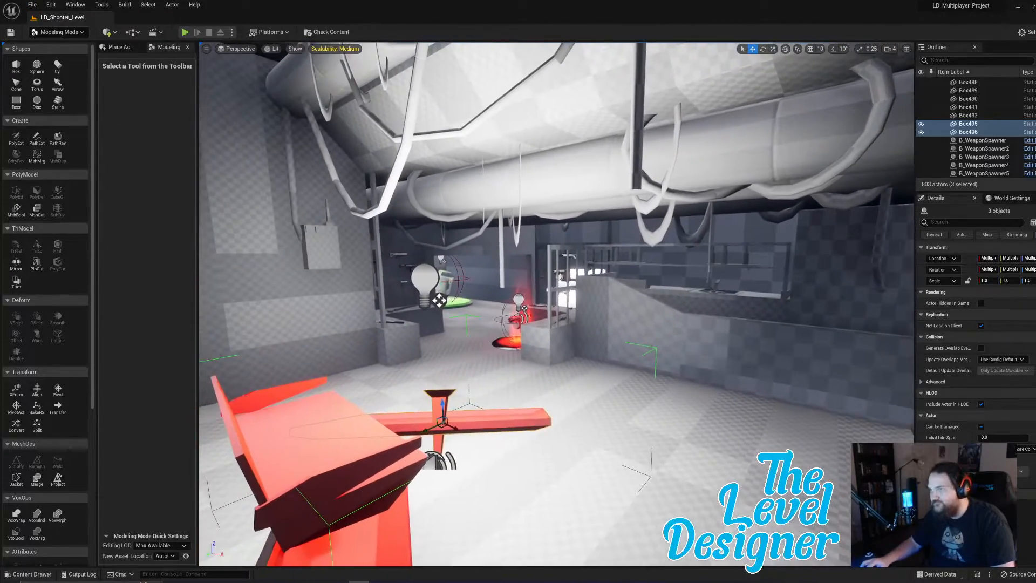
Start a playtest of the level and run from the spawn through the corridors to the weapon cage room.
left_click(186, 33)
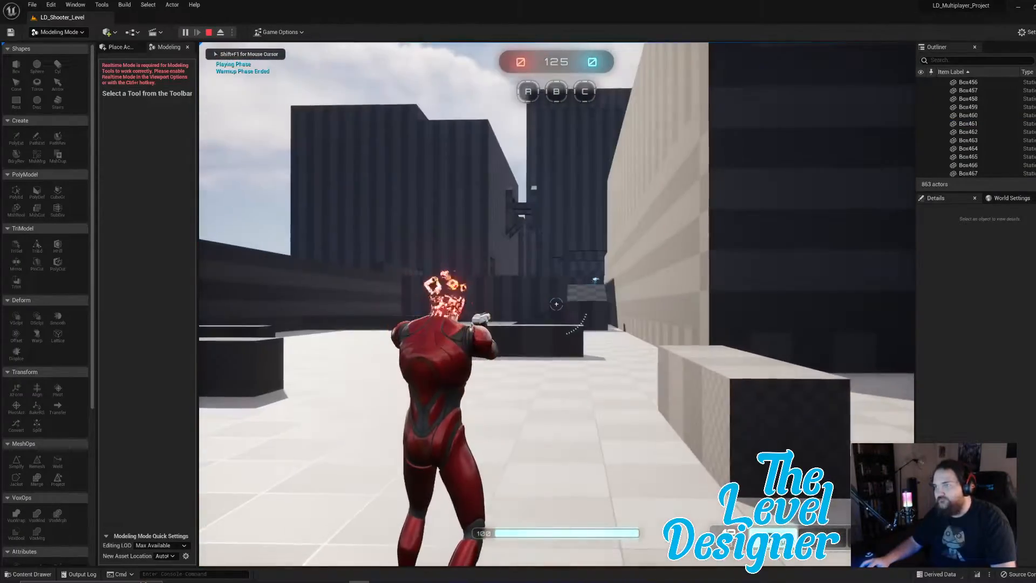
key("w")
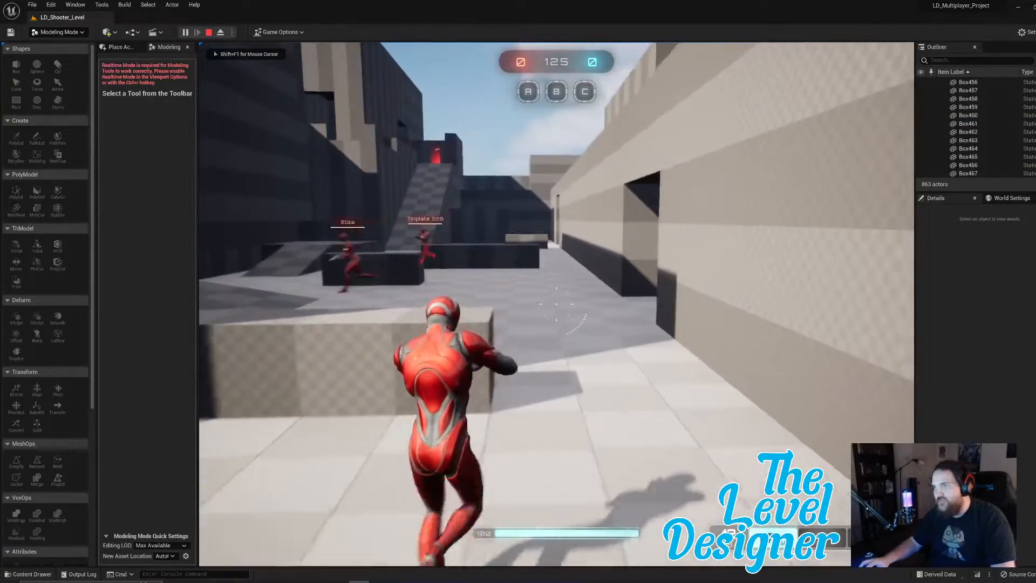
key("w")
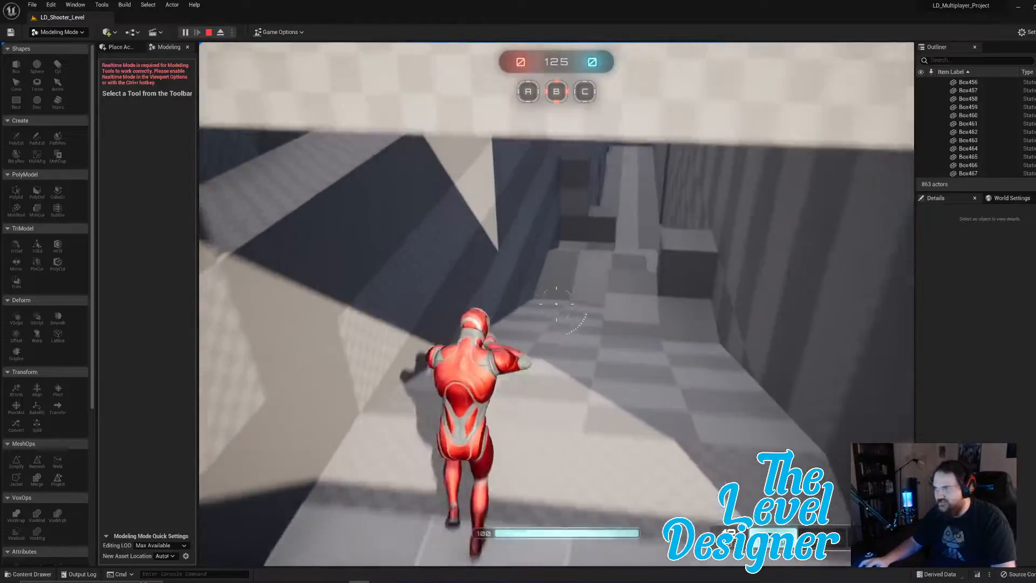
key("w")
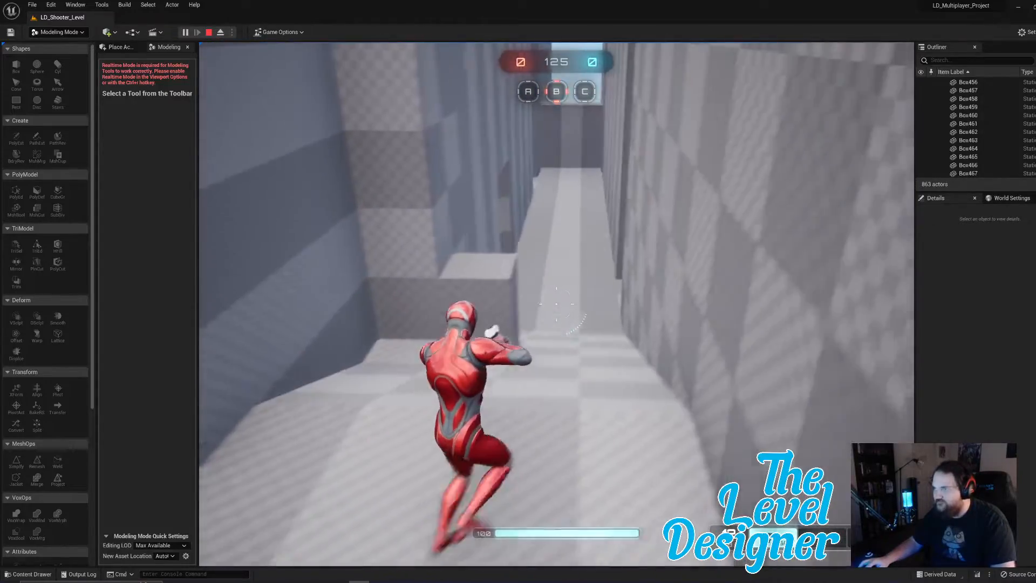
key("w")
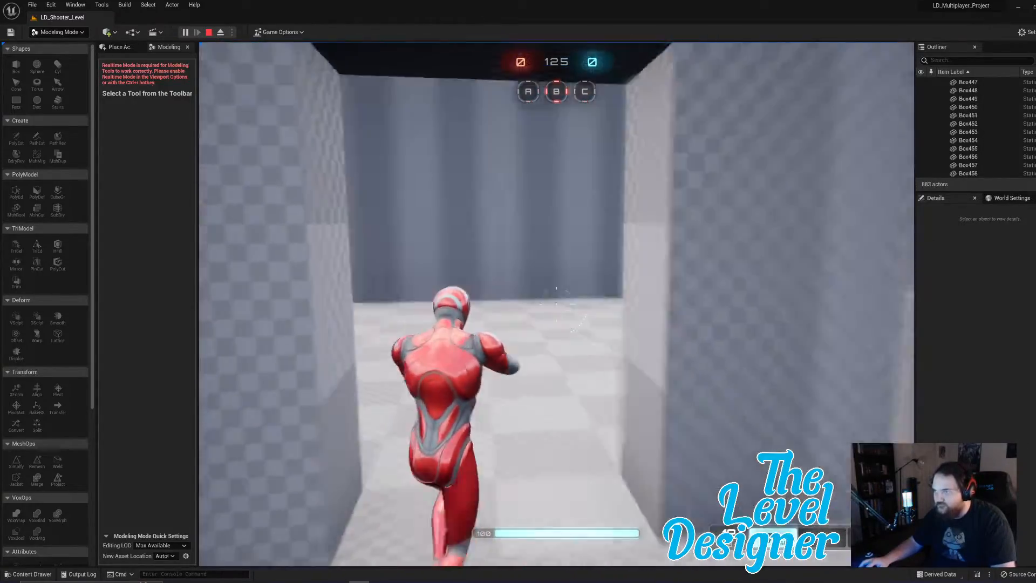
key("w")
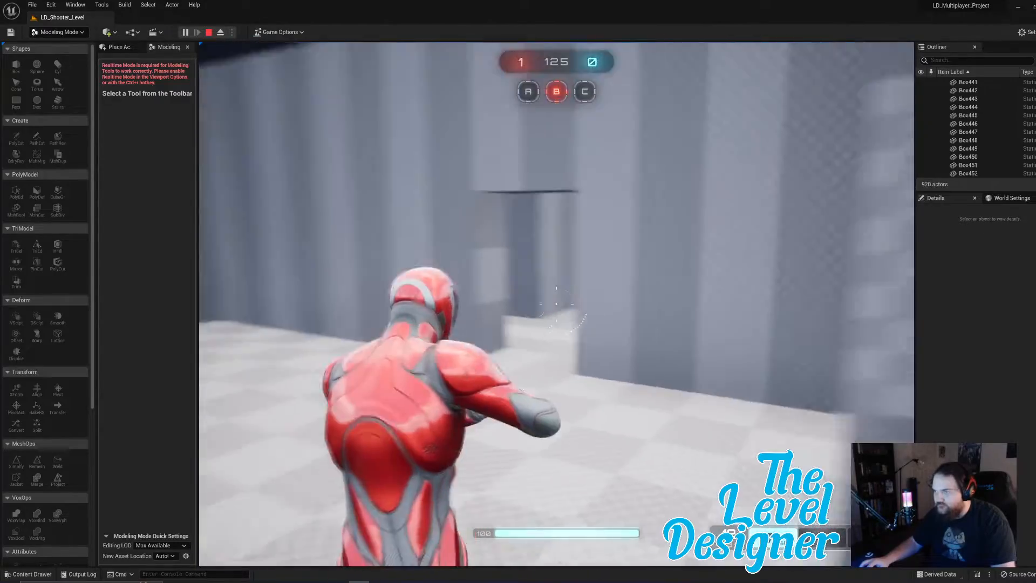
key("w")
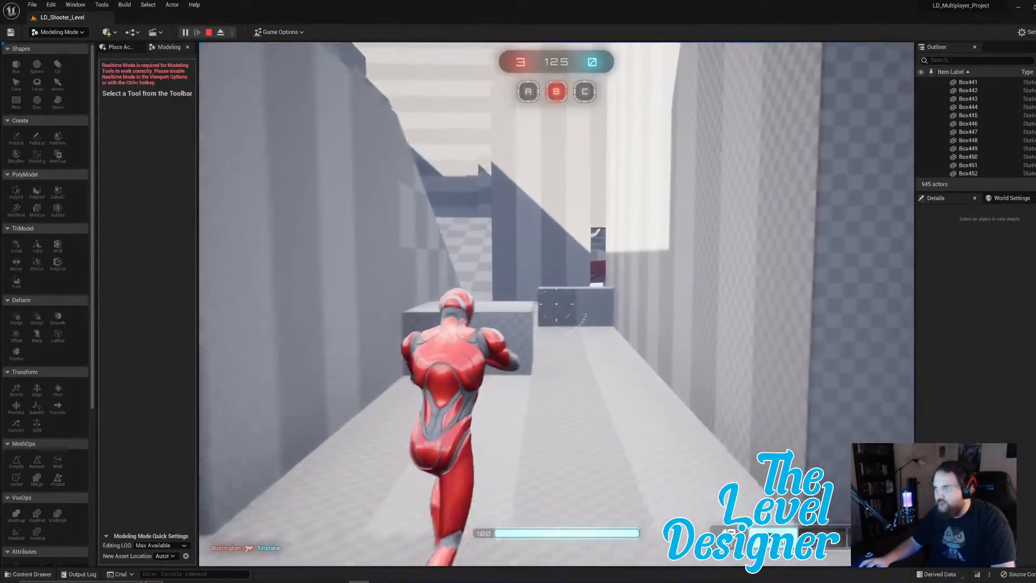
key("w")
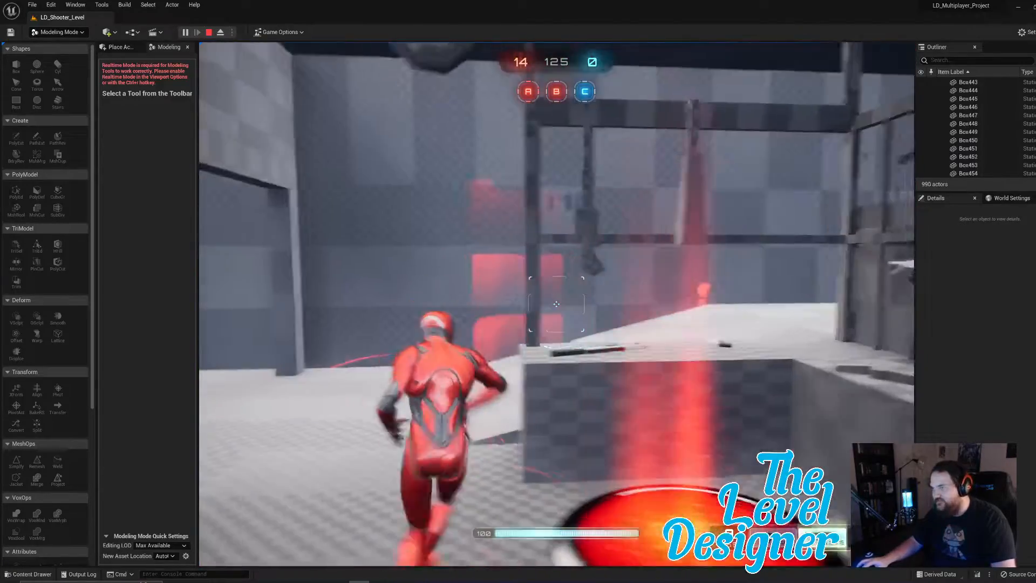
Check the sightlines from behind the kitchen counter toward the barricade and weapon cage by strafing between cover and opening.
key("w")
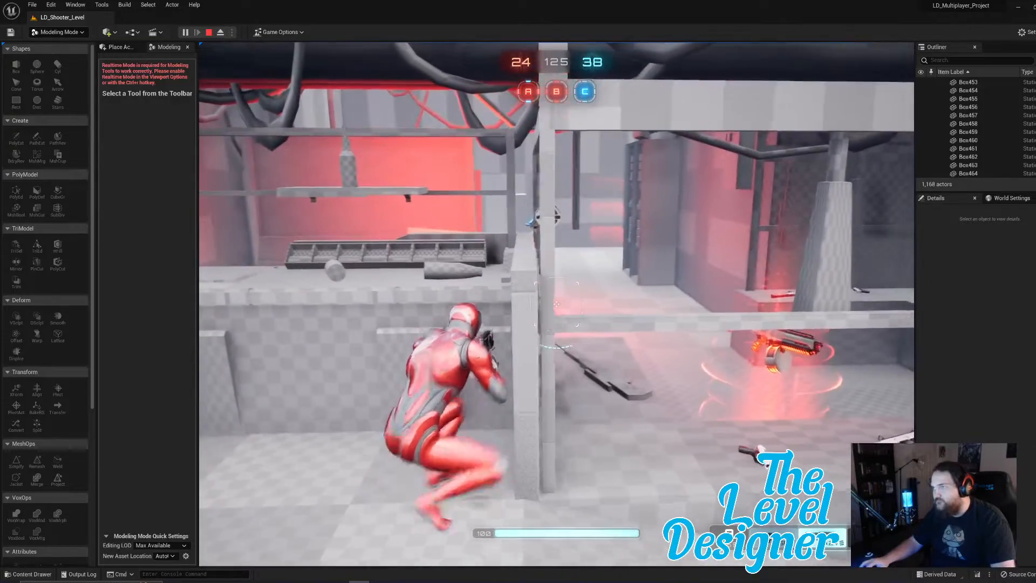
key("a")
key("d")
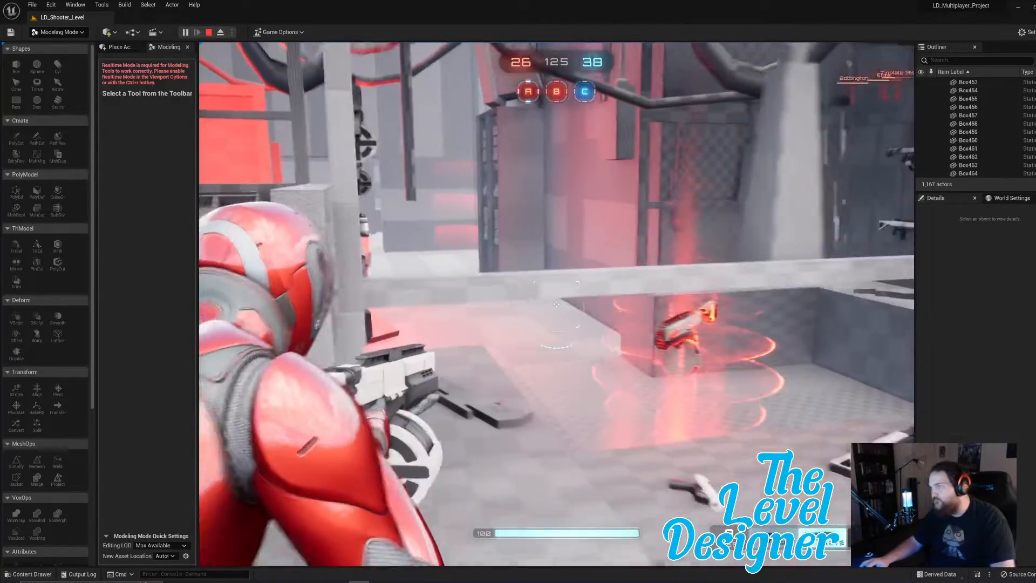
key("a")
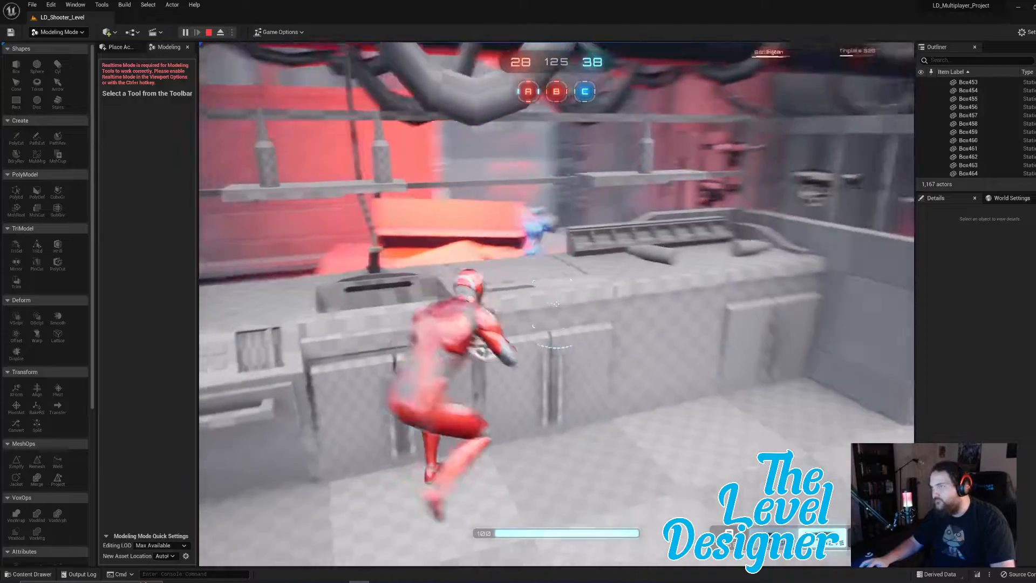
key("d")
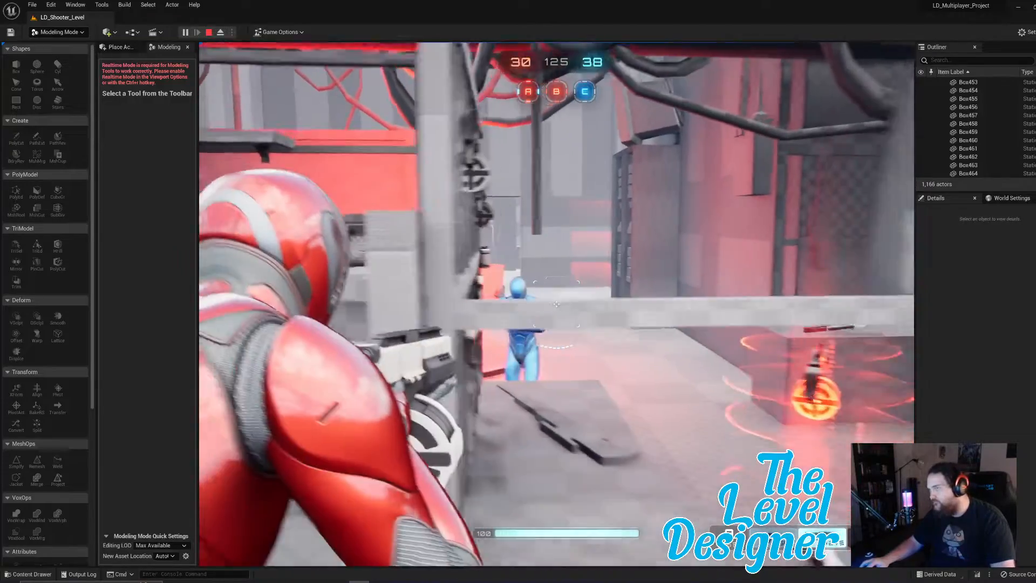
Test the firing lines through the weapon cage opening by strafing and shooting at opponents near the red barricade.
key("d")
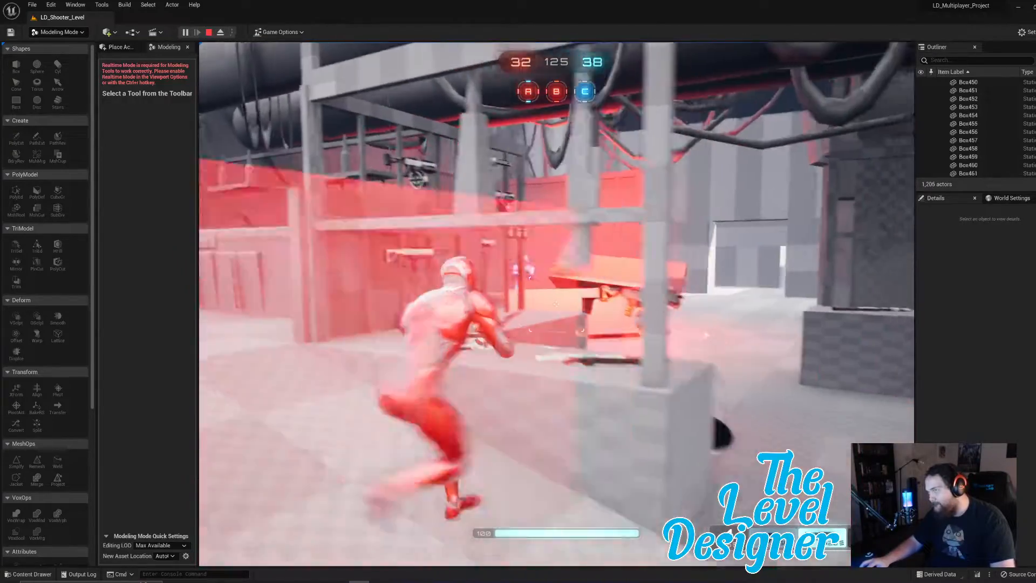
left_click(556, 304)
key("a")
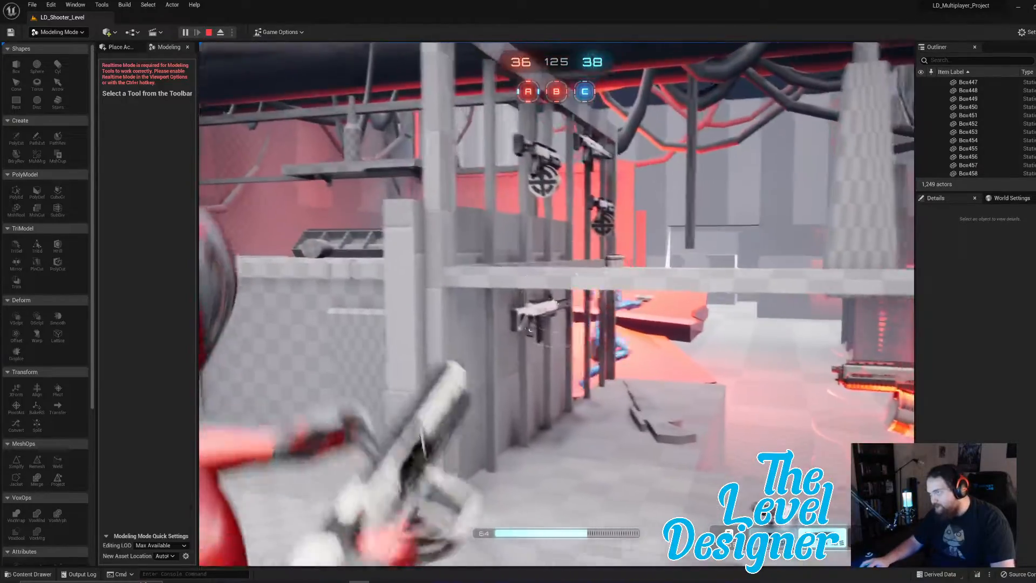
left_click(557, 305)
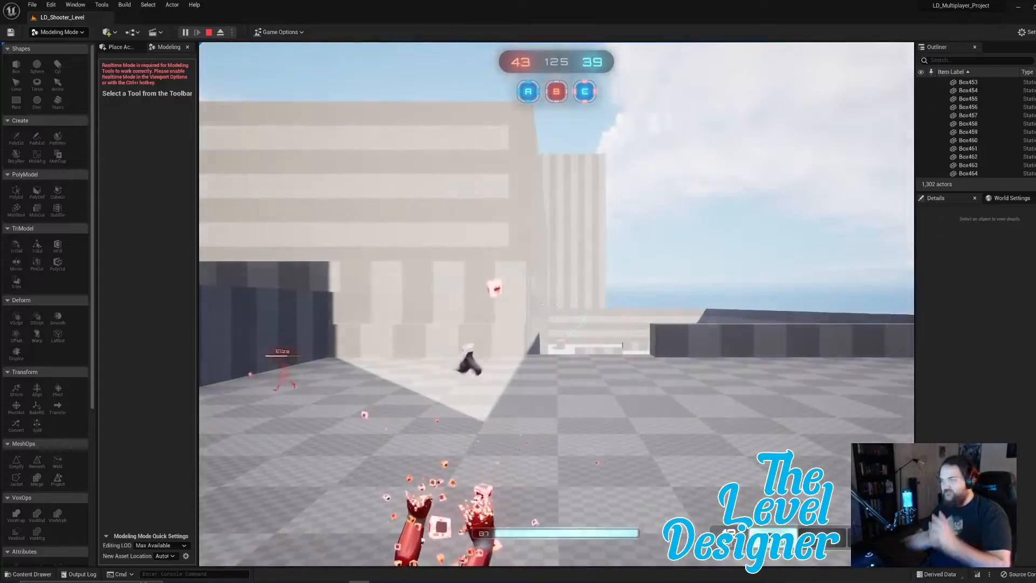
Run from the respawn area across the checkered courtyard and down the drop toward the covered passage leading to the bar.
key("w")
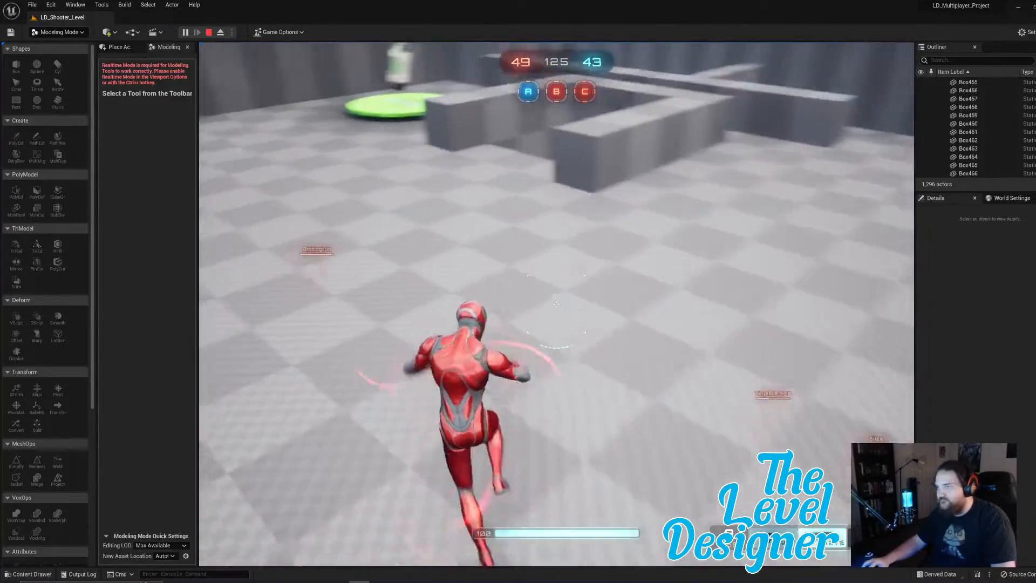
key("space")
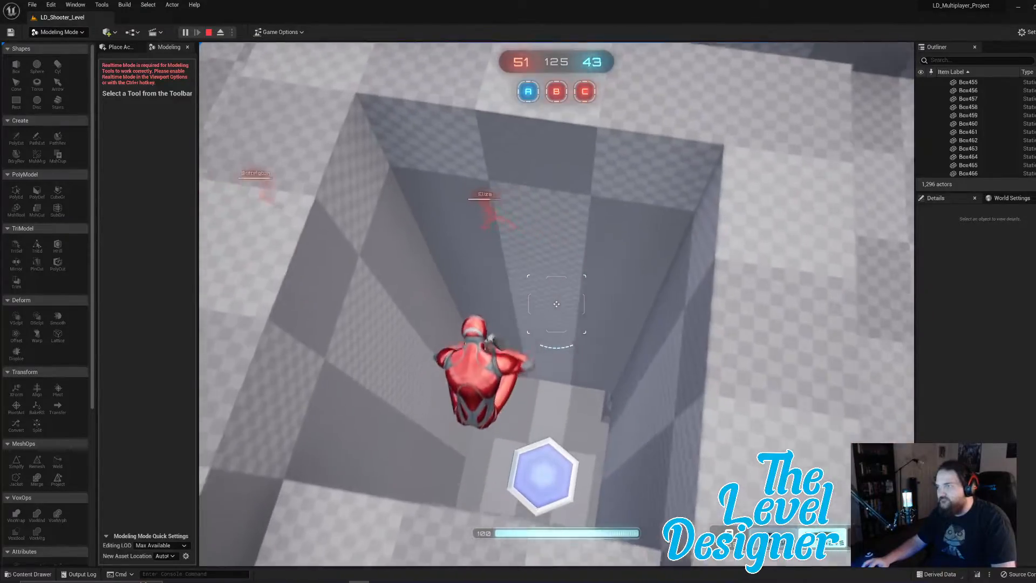
key("w")
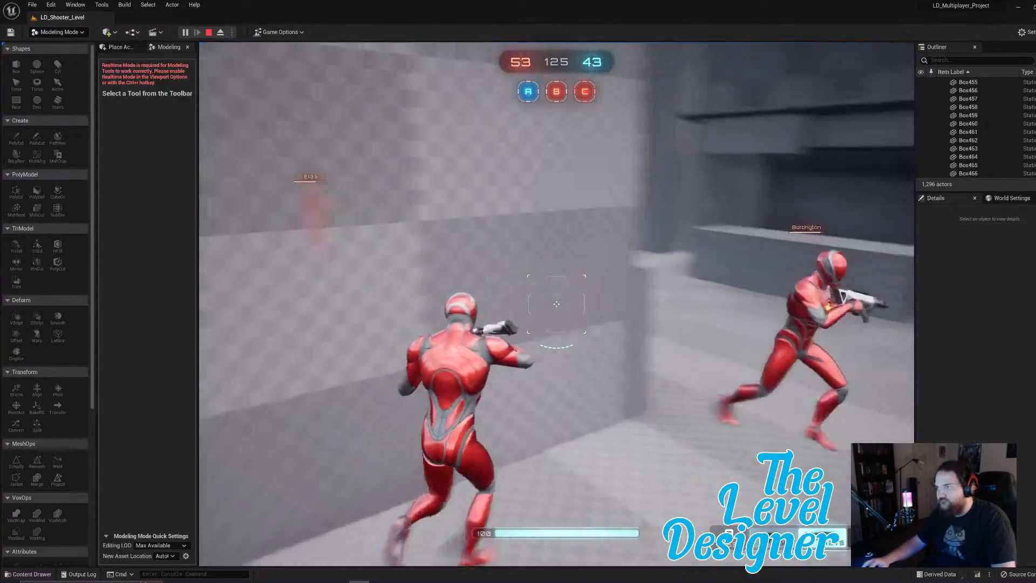
key("w")
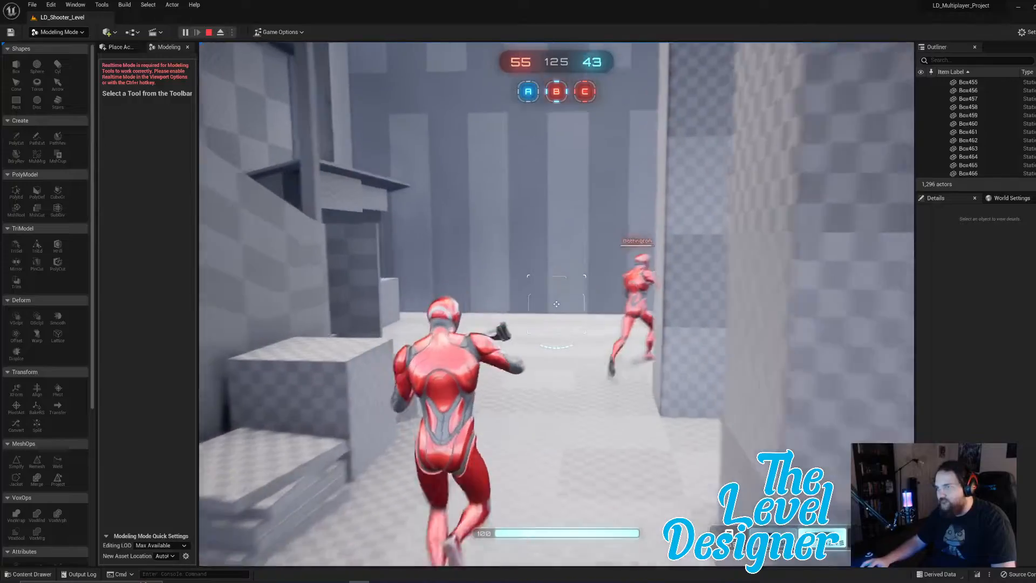
key("w")
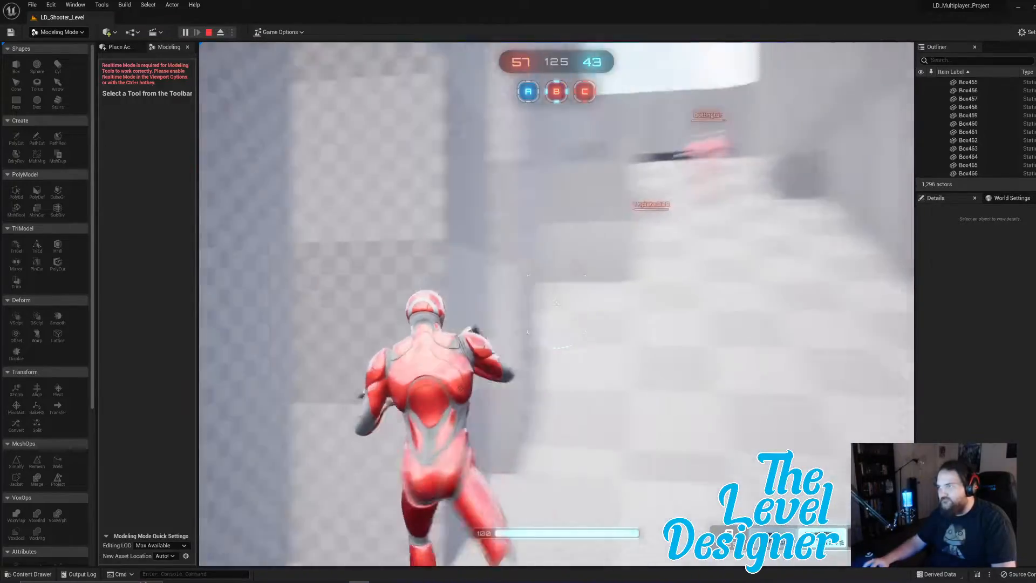
key("w")
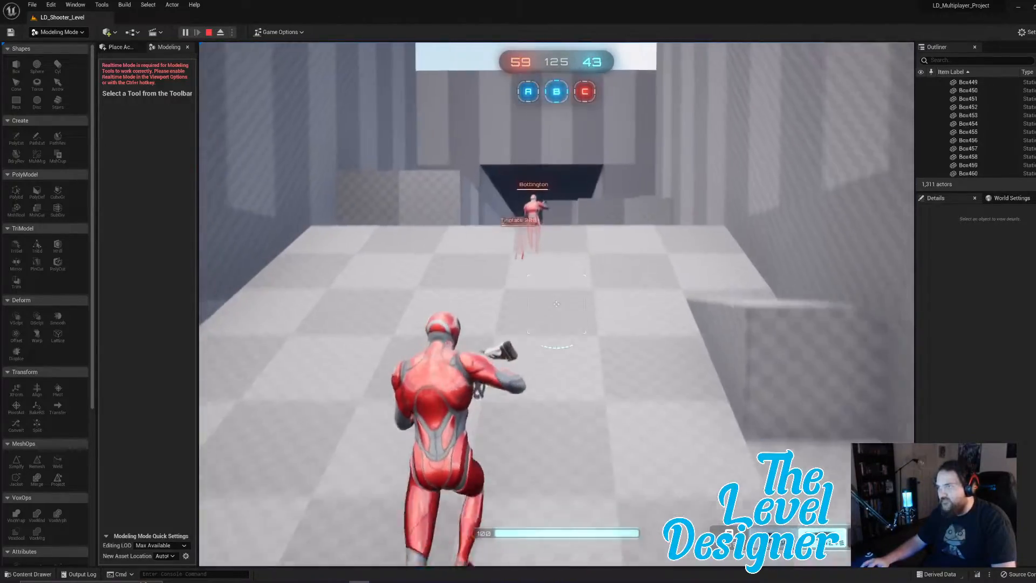
key("w")
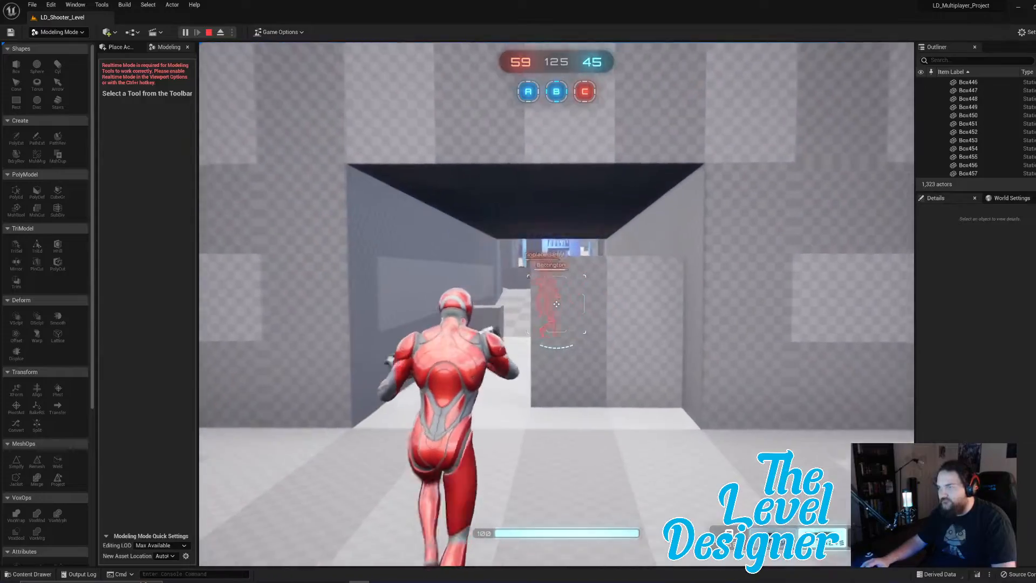
Advance through the covered passage while aiming and firing past the low cover blocks, switching weapons on the way.
key("w")
right_click(556, 304)
left_click(556, 304)
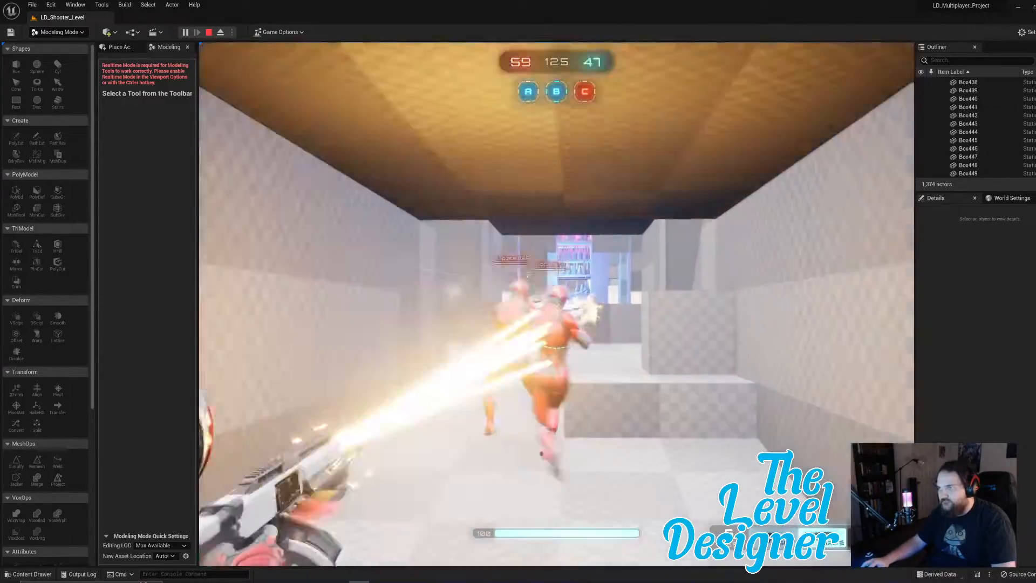
key("w")
key("w")
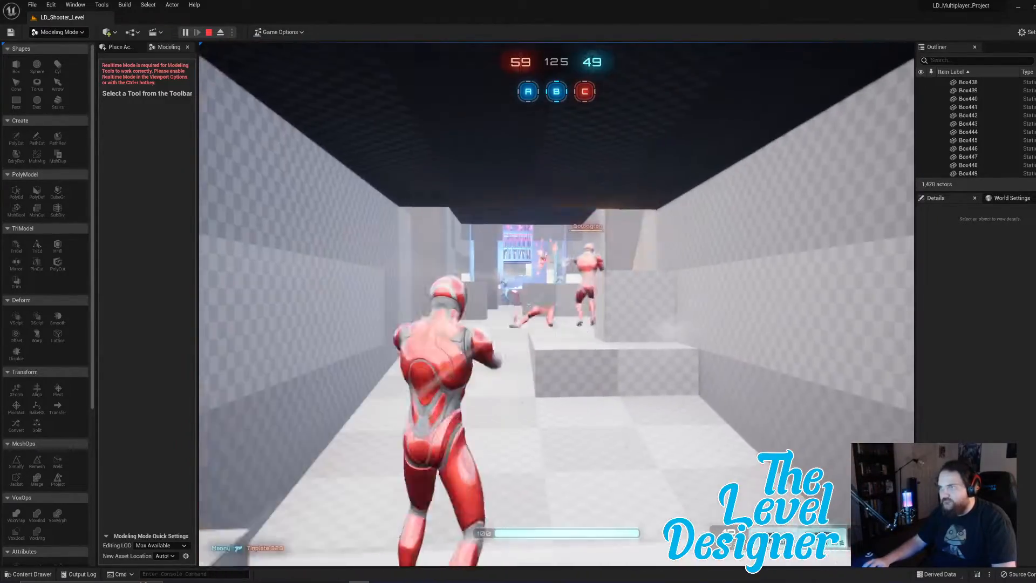
key("1")
key("w")
left_click(556, 304)
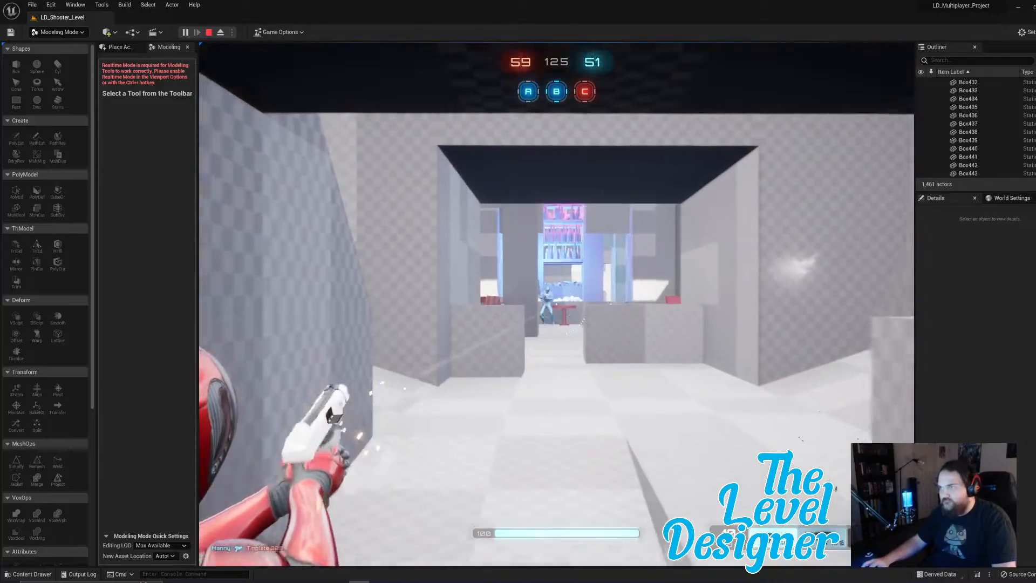
Push up to the bar room doorway with the pistol, checking its sightlines by firing at opponents around the bar.
left_click(556, 304)
left_click(556, 304)
key("w")
left_click(556, 303)
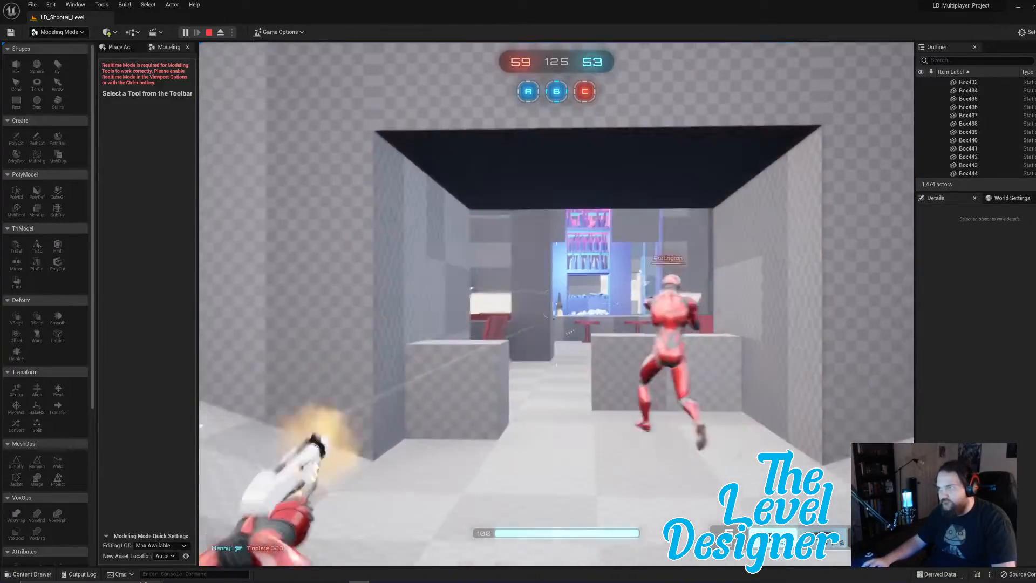
left_click(557, 304)
left_click(556, 304)
key("w")
left_click(556, 304)
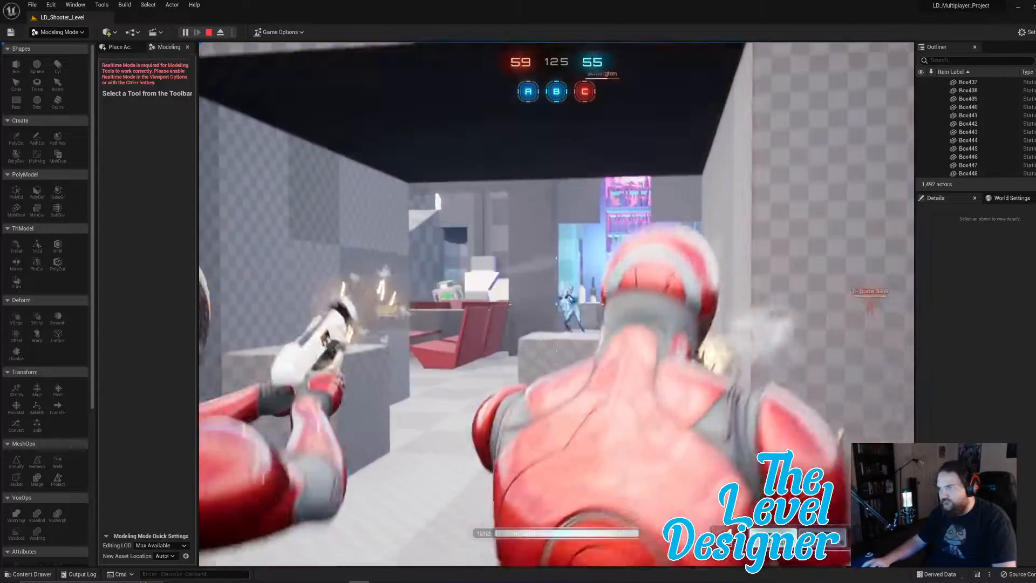
left_click(556, 304)
left_click(557, 303)
Test the passage's cover against fire from the bar by retreating, strafing behind the blocks and shooting back.
key("s")
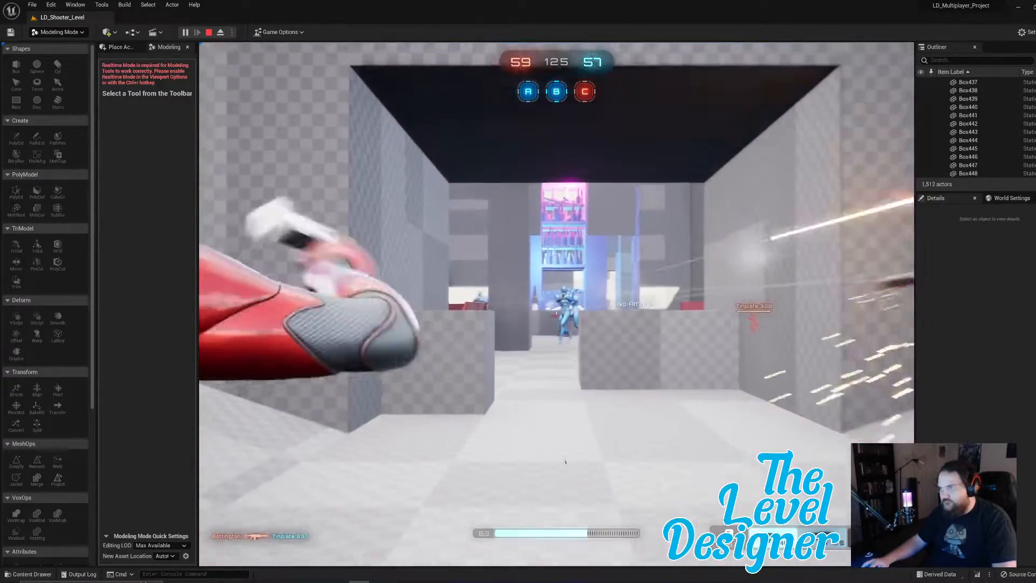
key("w")
left_click(557, 304)
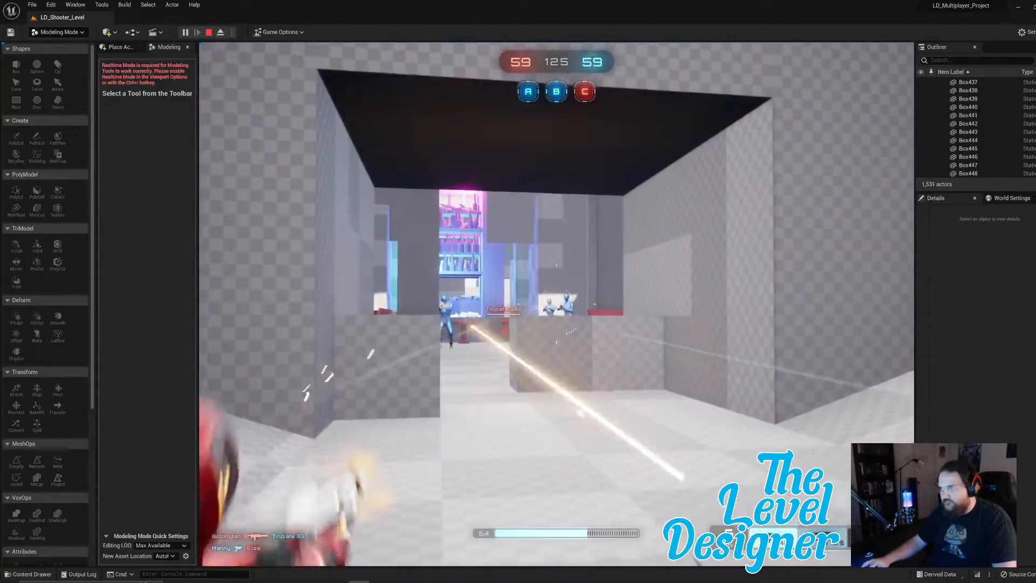
left_click(556, 304)
key("s")
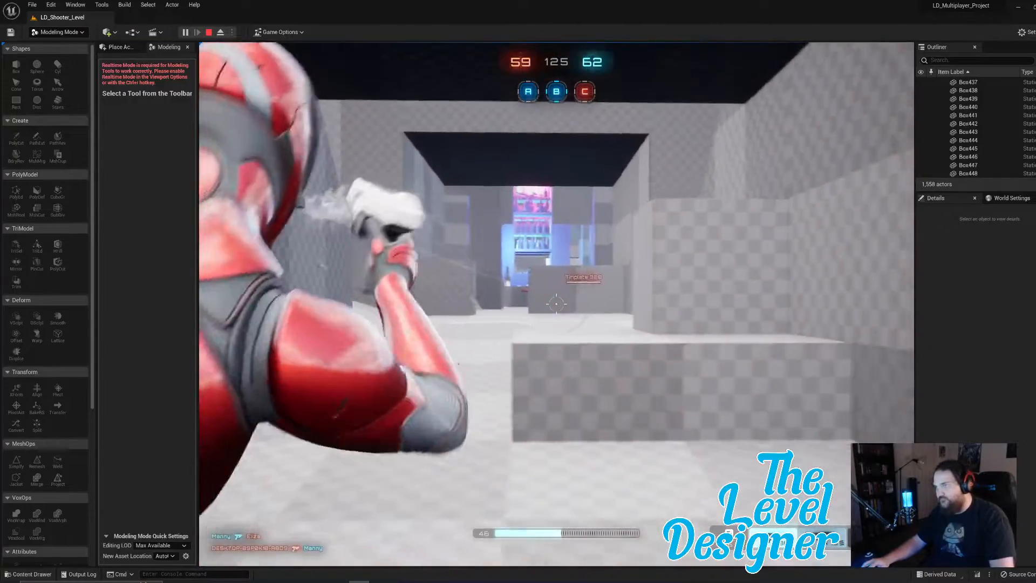
key("d")
left_click(556, 304)
key("w")
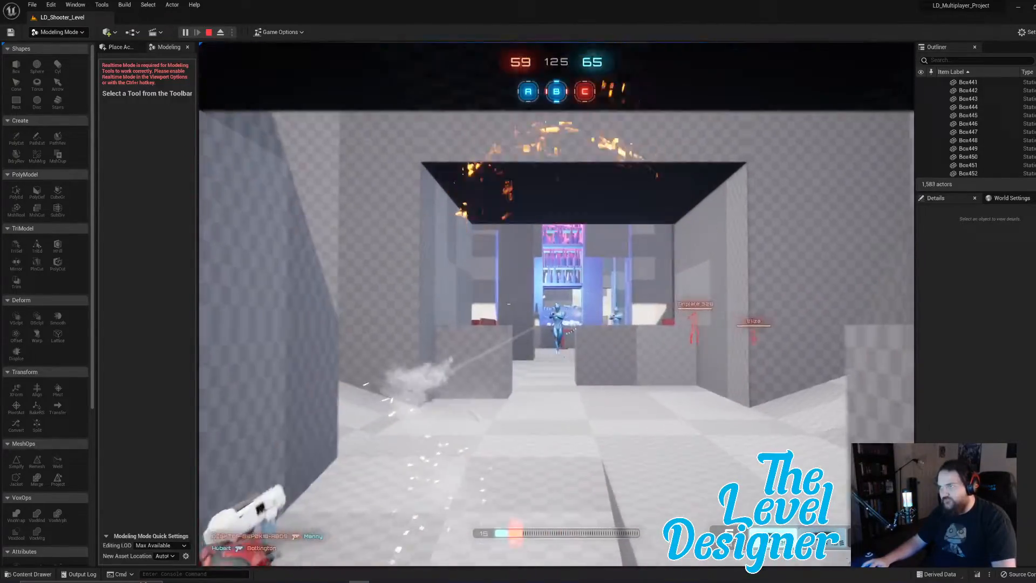
left_click(556, 303)
key("d")
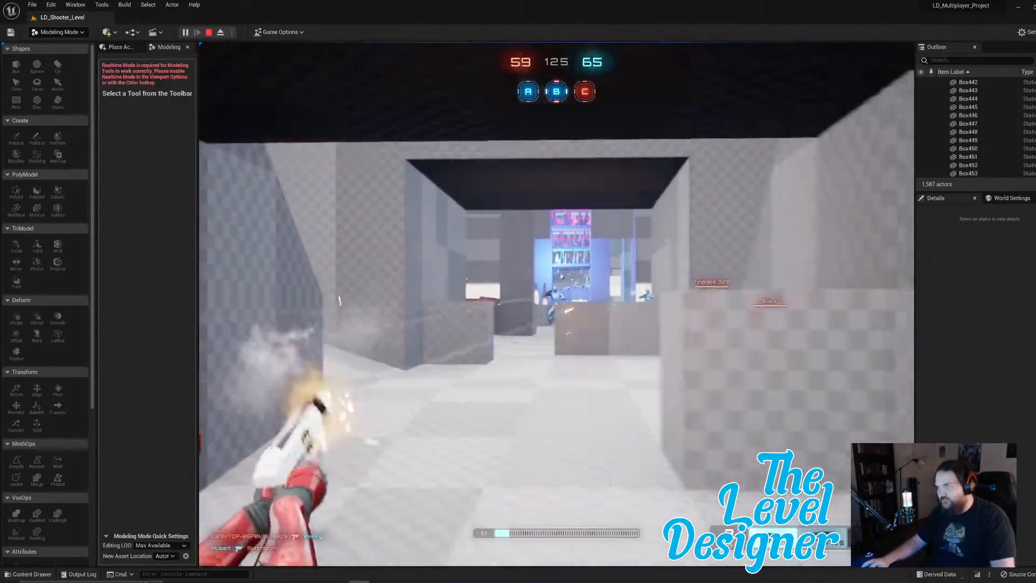
key("w")
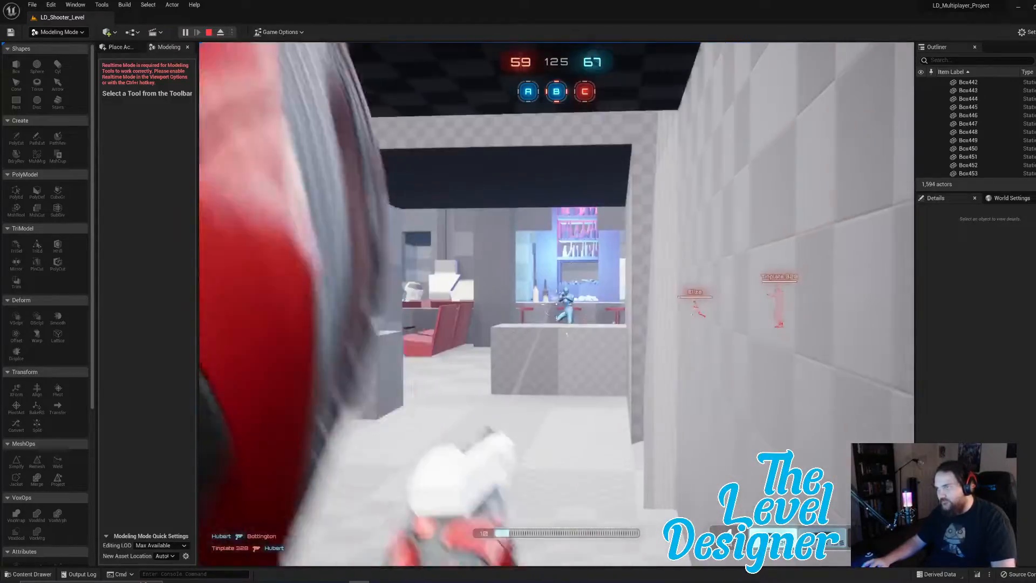
key("s")
left_click(556, 304)
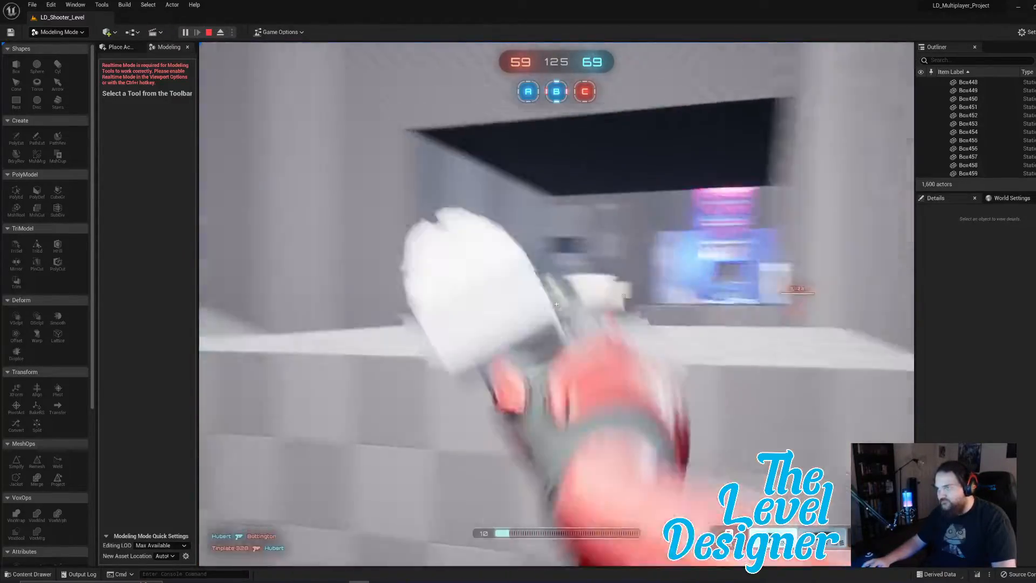
key("w")
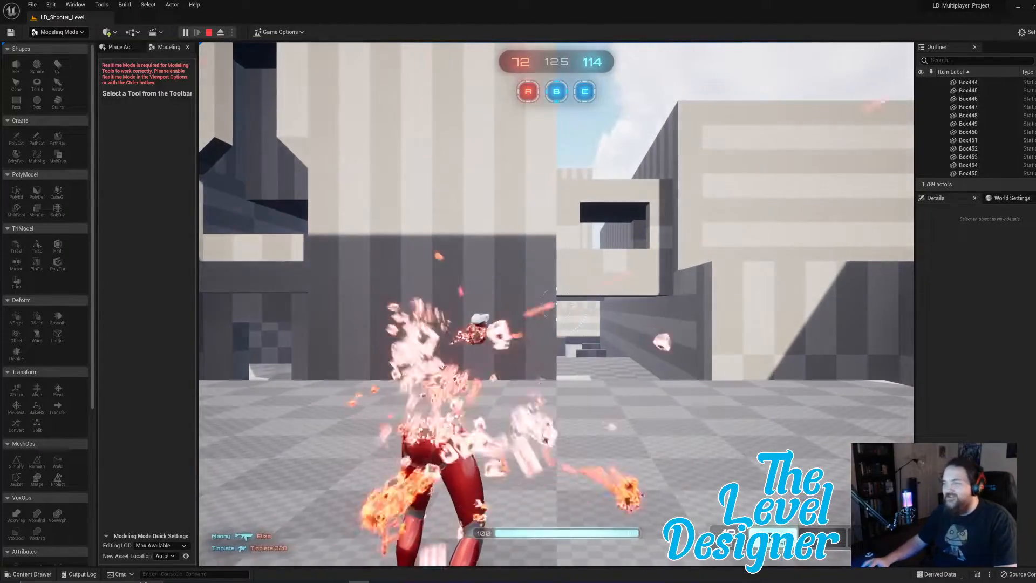
Run from the respawn point along the outer building walls to the white cylinder and fire at it.
key("w")
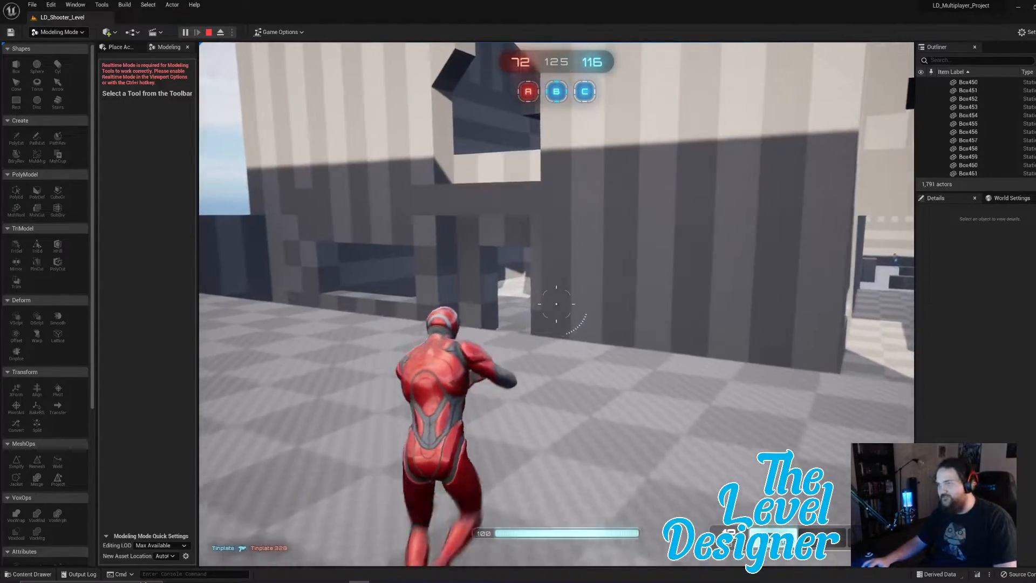
key("w")
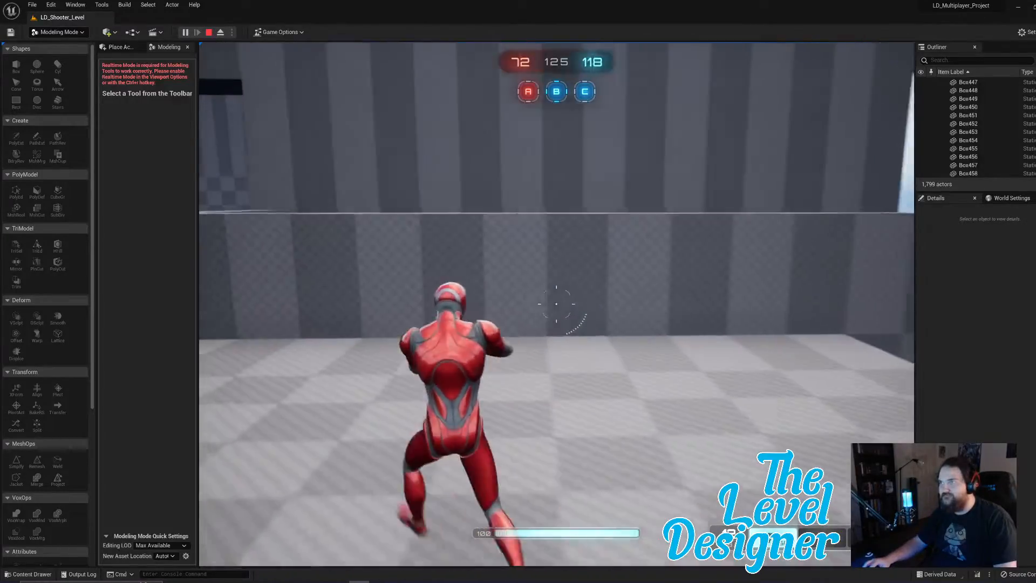
key("w")
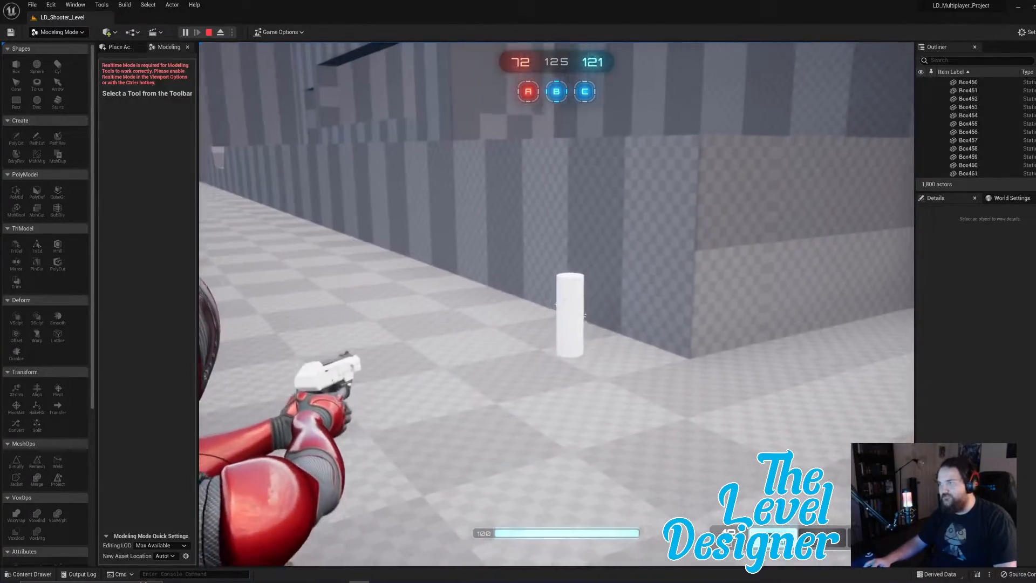
left_click(556, 302)
End the playtest and return to editing the level.
key("Escape")
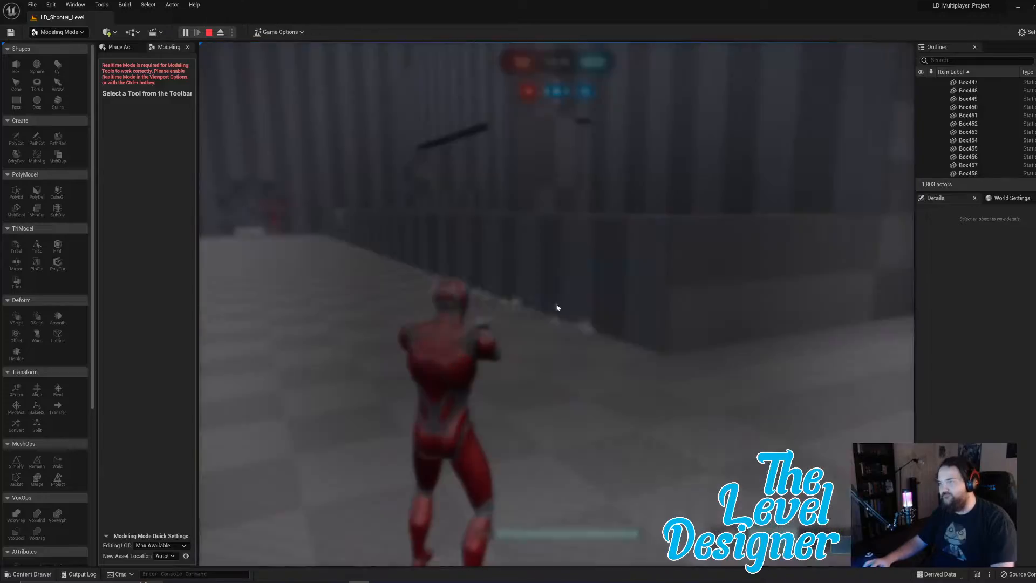
left_click(555, 326)
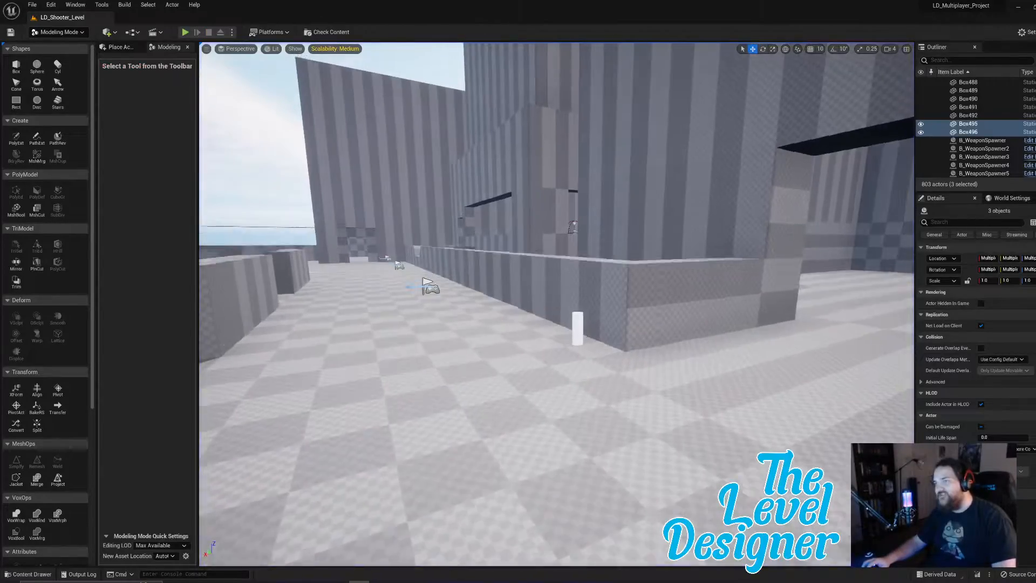
right_click_drag(554, 326, 585, 321)
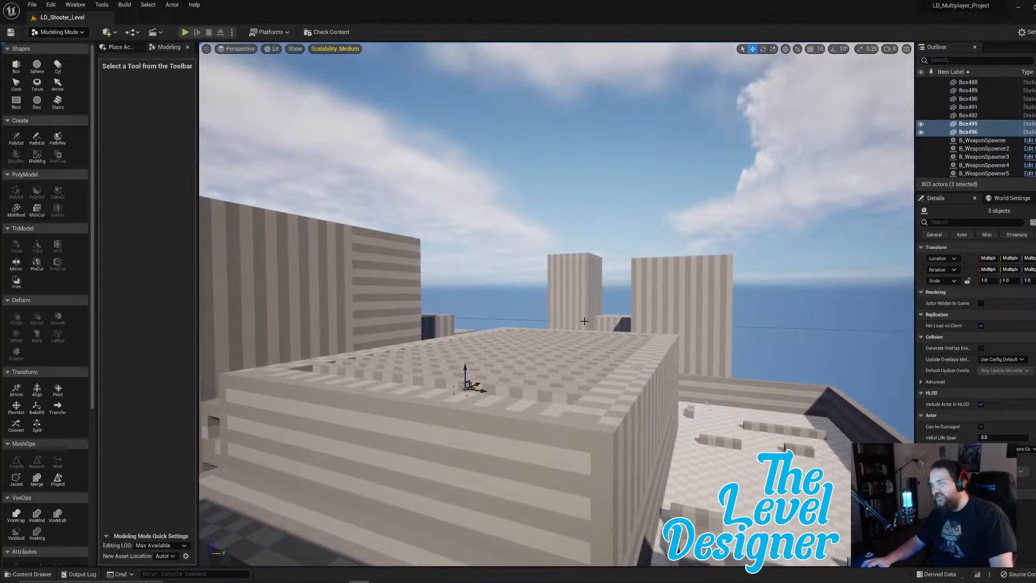